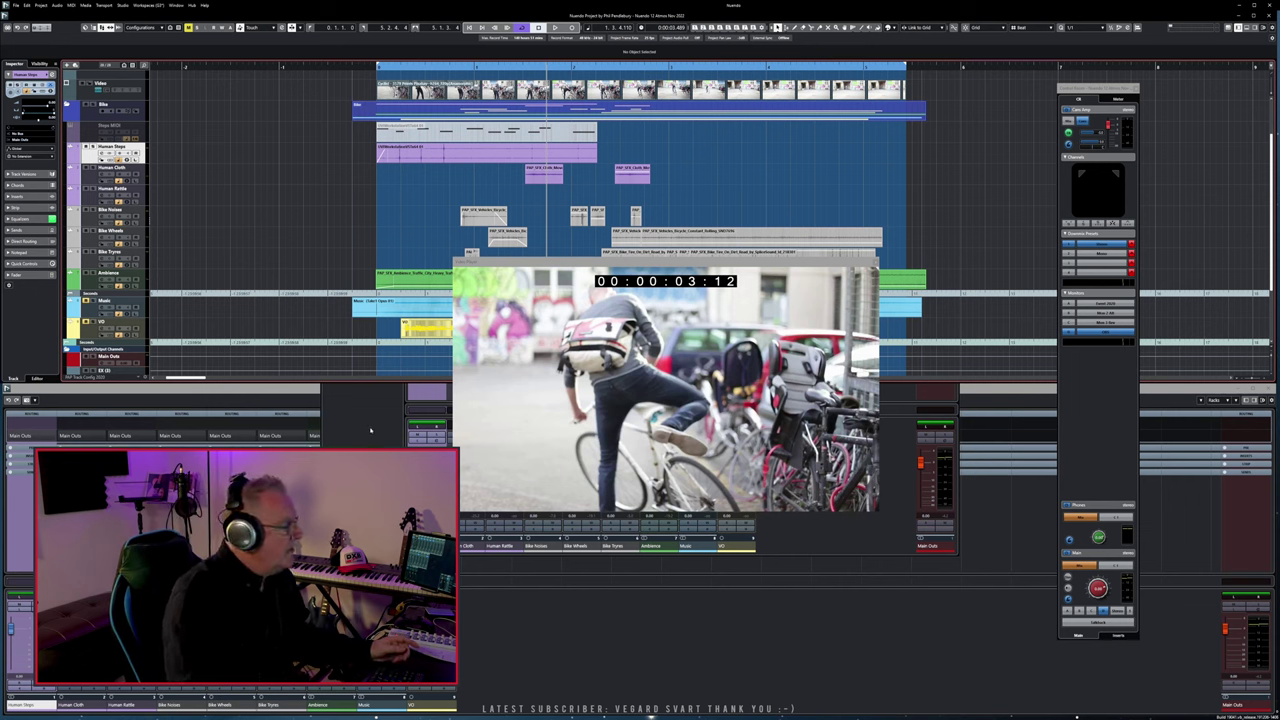
Return to the start of the project, hide the floating MixConsole and move the Video Player below the VO track
key(F3)
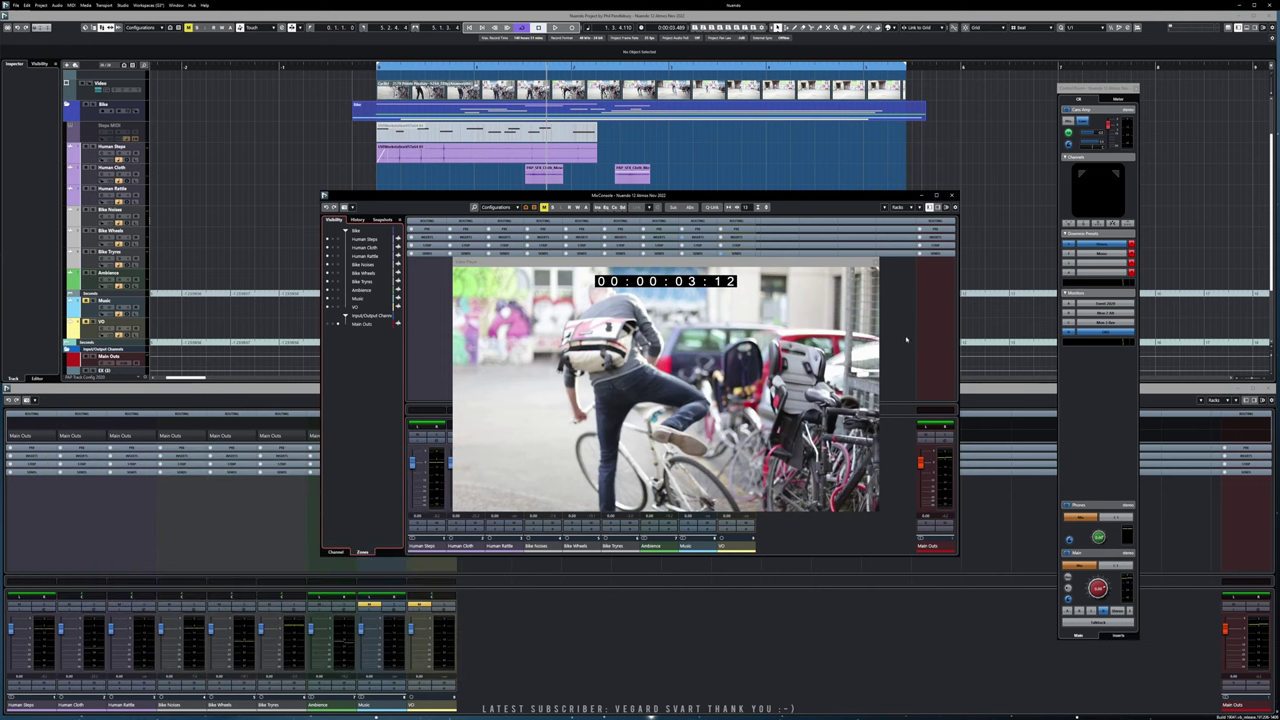
key(space)
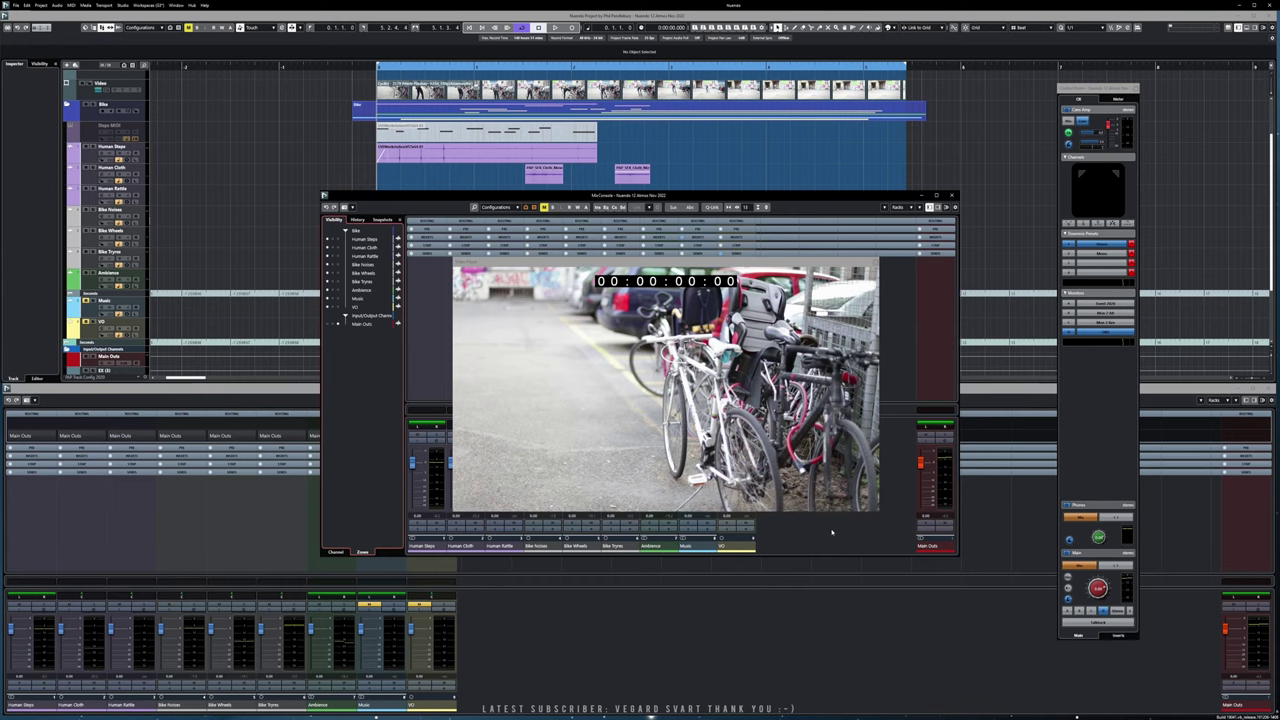
key(F3)
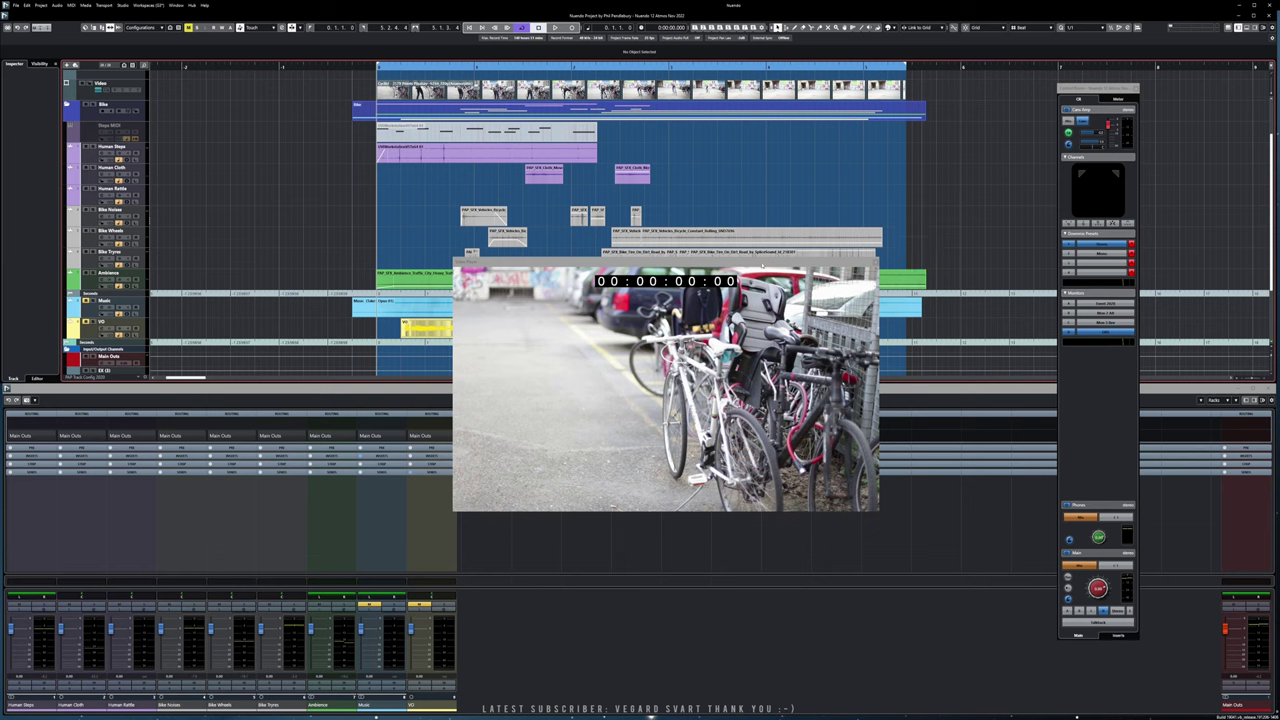
drag(761, 264, 733, 358)
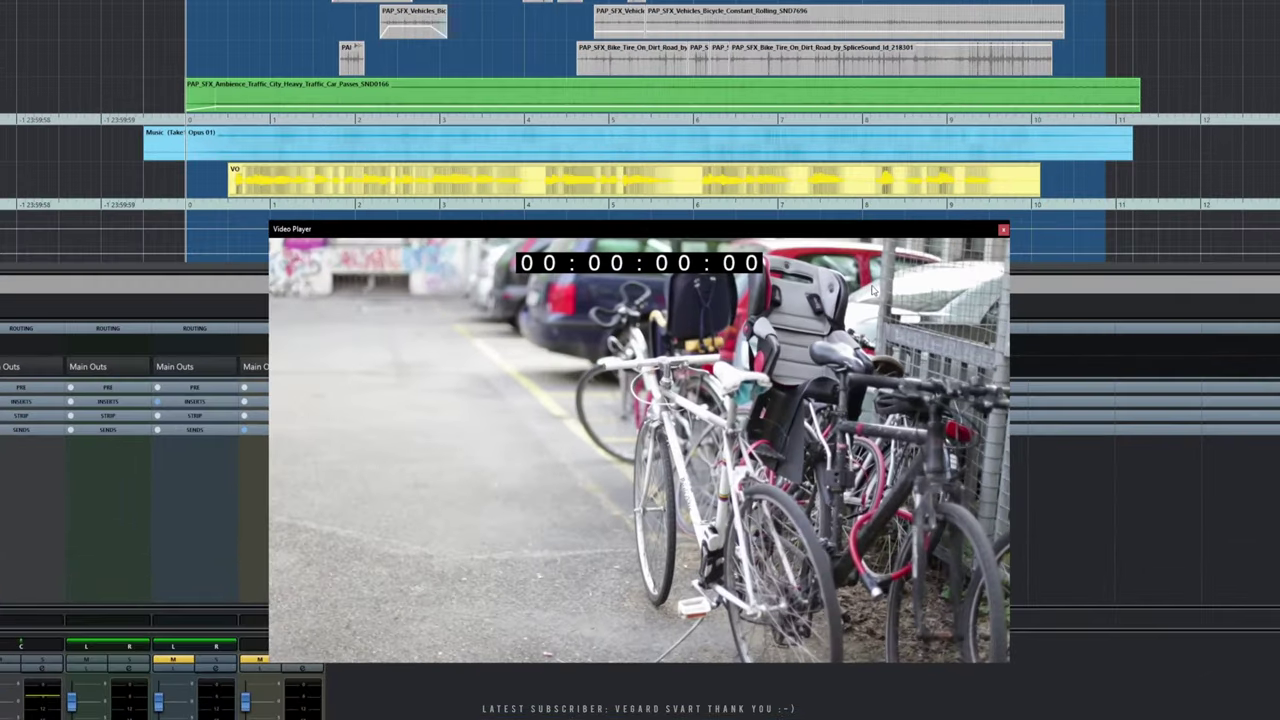
Play the whole bike scene with its sound effects alongside the video, and adjust the Video Player's position slightly
key(space)
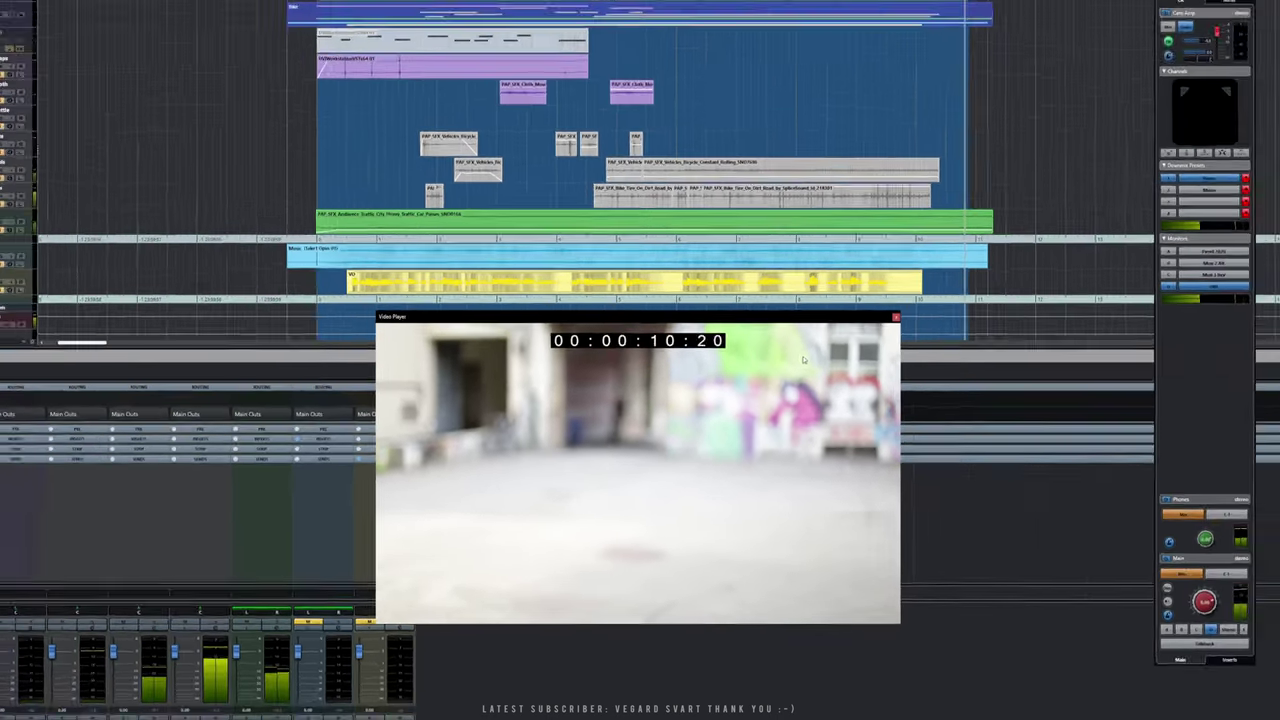
key(space)
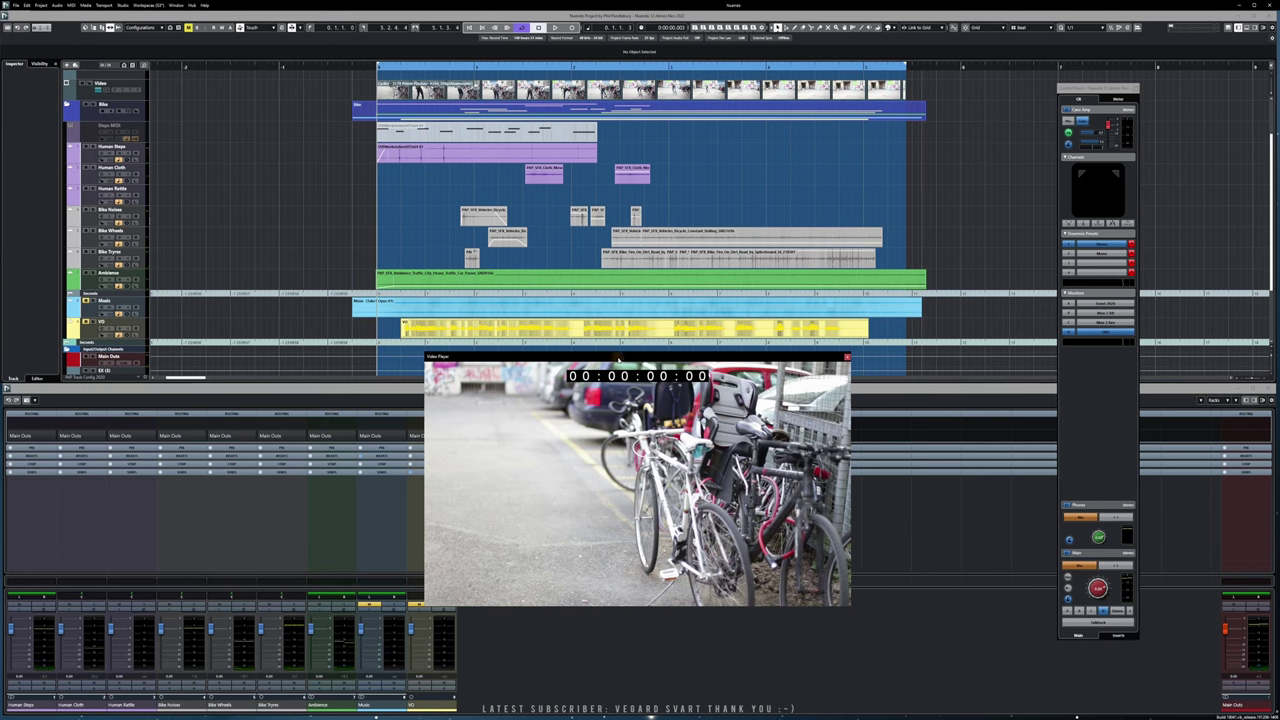
drag(620, 357, 622, 355)
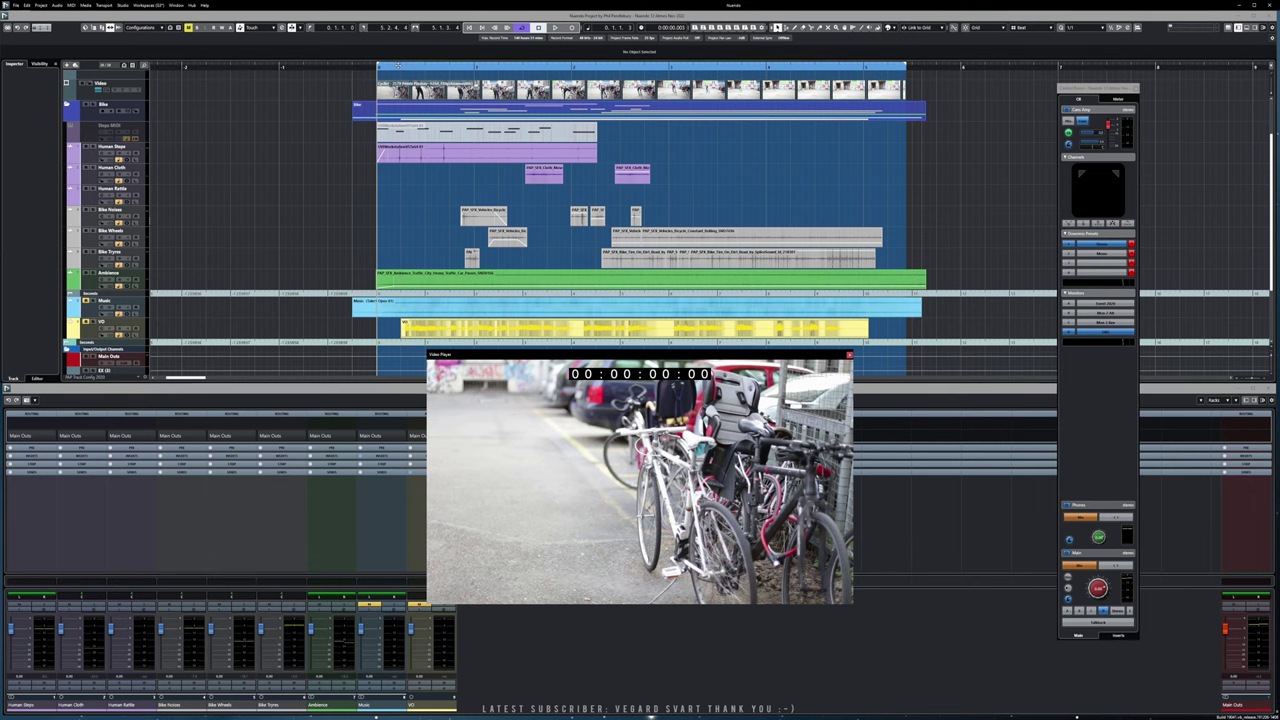
Solo the Bike Noises track and play the passage where the cyclist mounts the bike, starting from 00:00:03:12
key(space)
drag(398, 64, 538, 63)
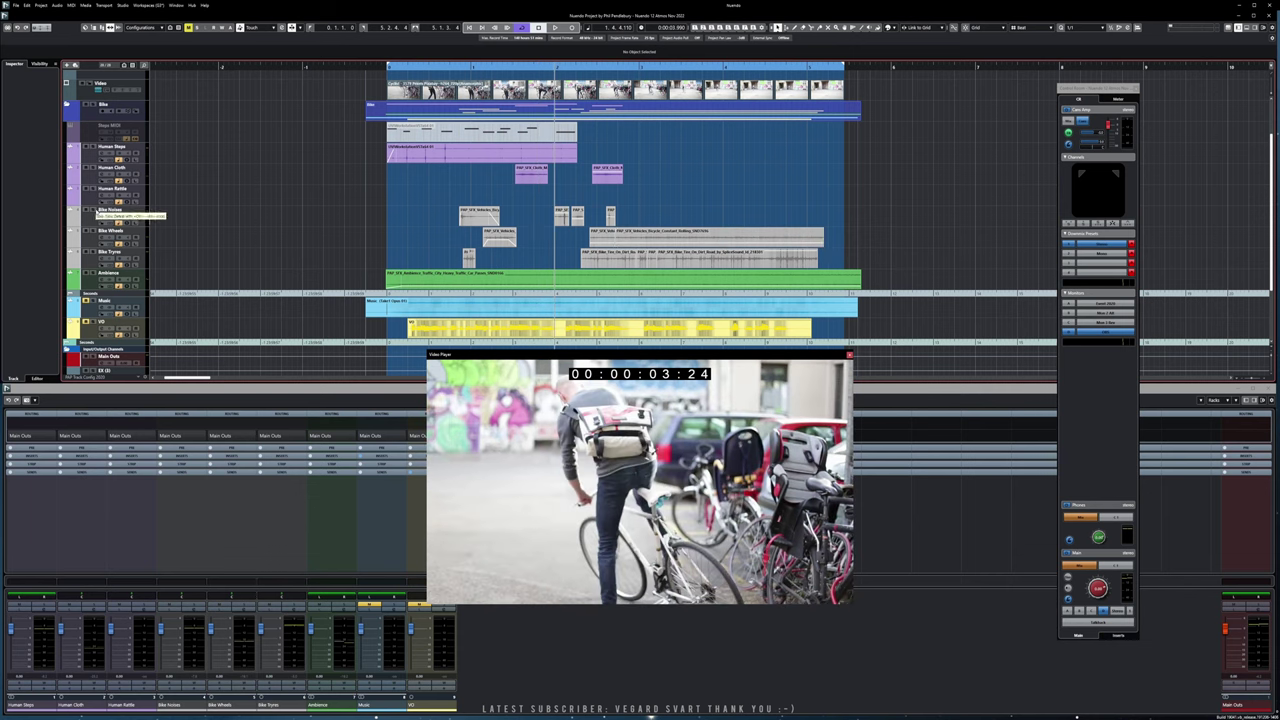
click(92, 209)
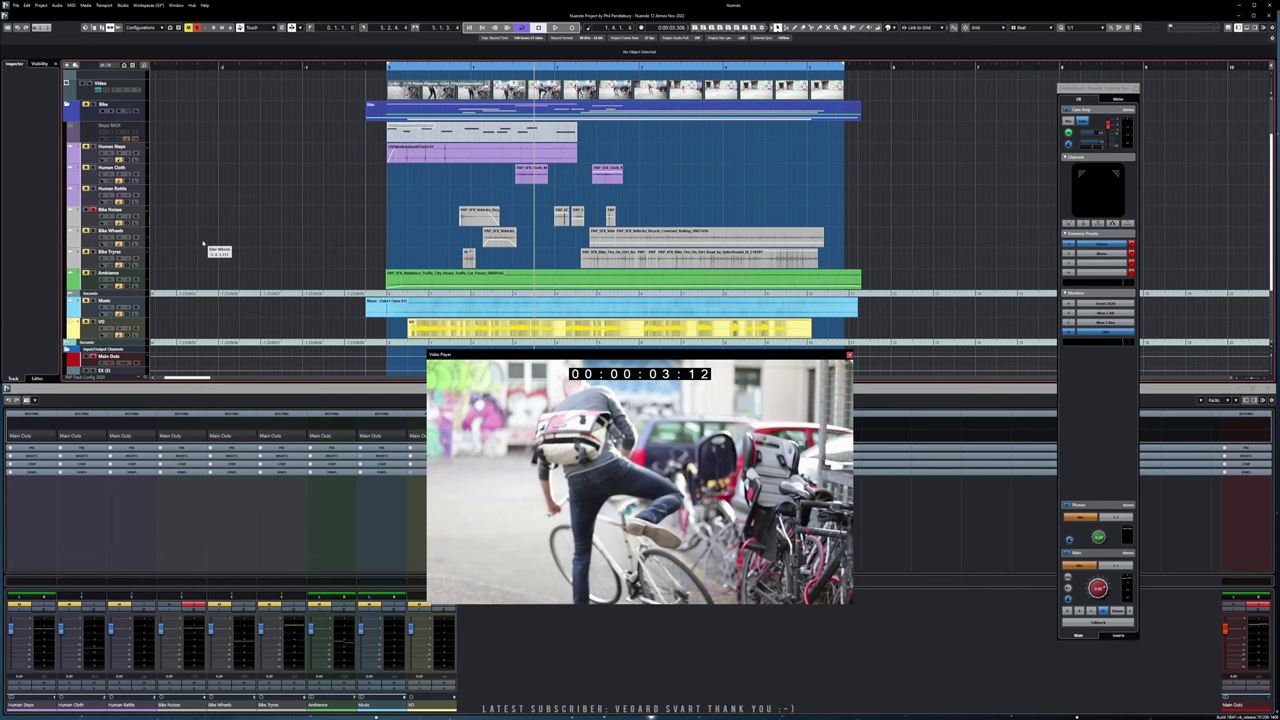
key(space)
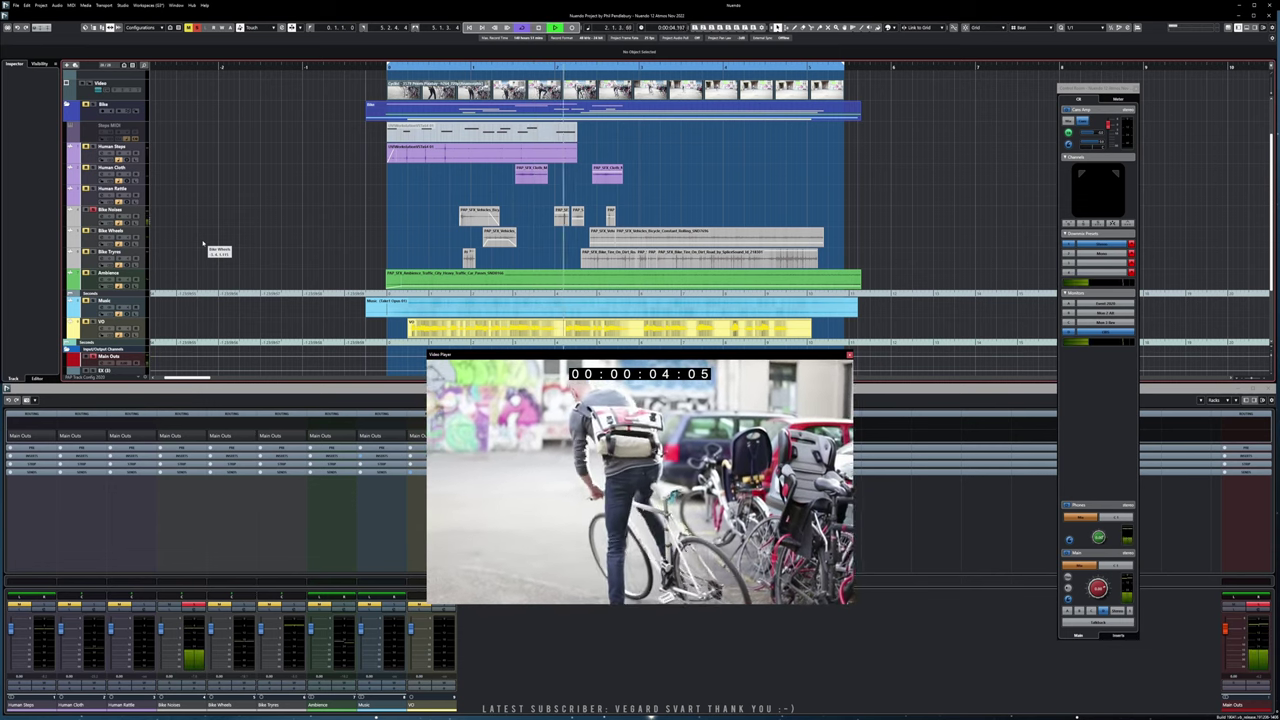
key(space)
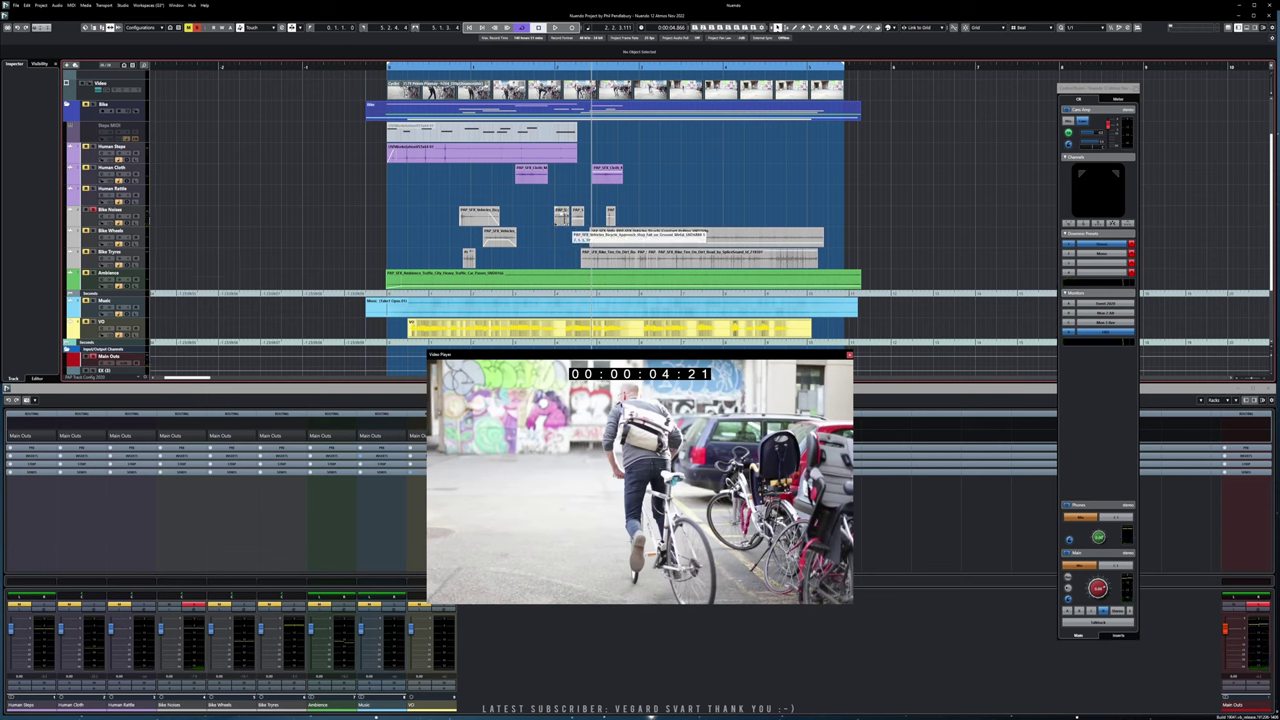
Shift the bicycle fall-on-ground metal event near four seconds on Bike Noises slightly earlier, to start at about 3.9 seconds
click(561, 216)
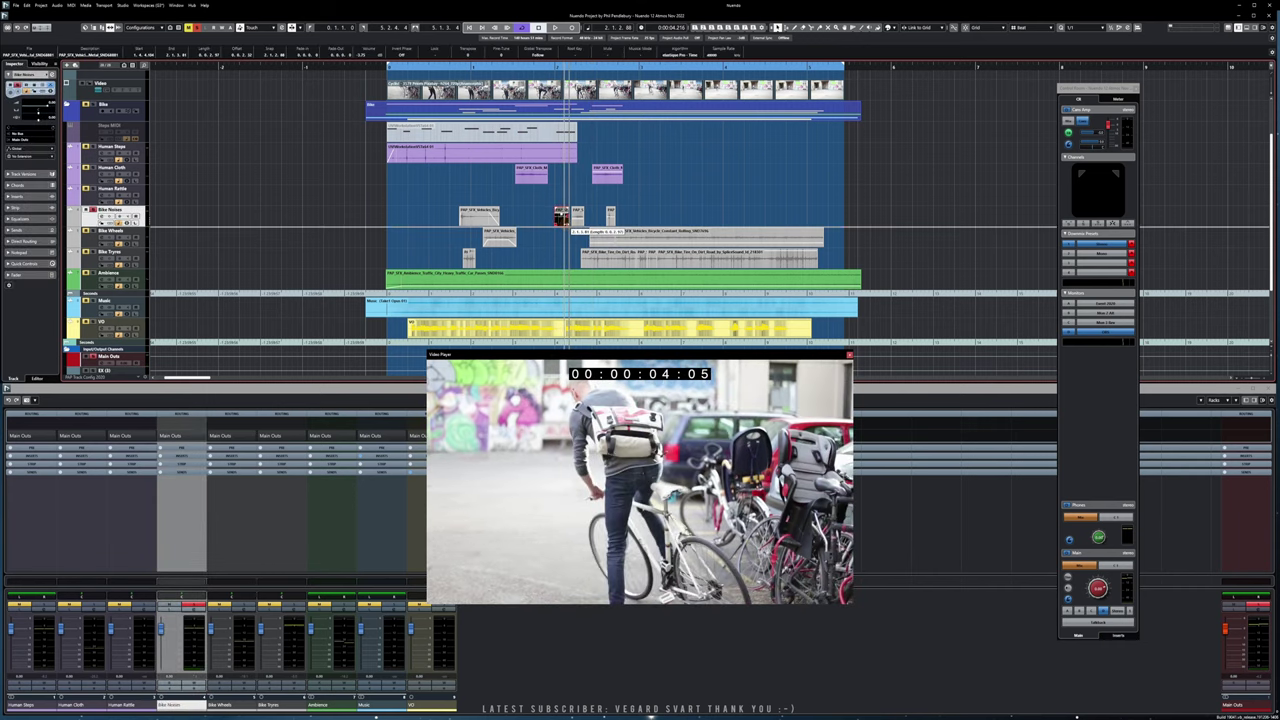
key(h)
key(h)
key(h)
key(h)
key(h)
key(h)
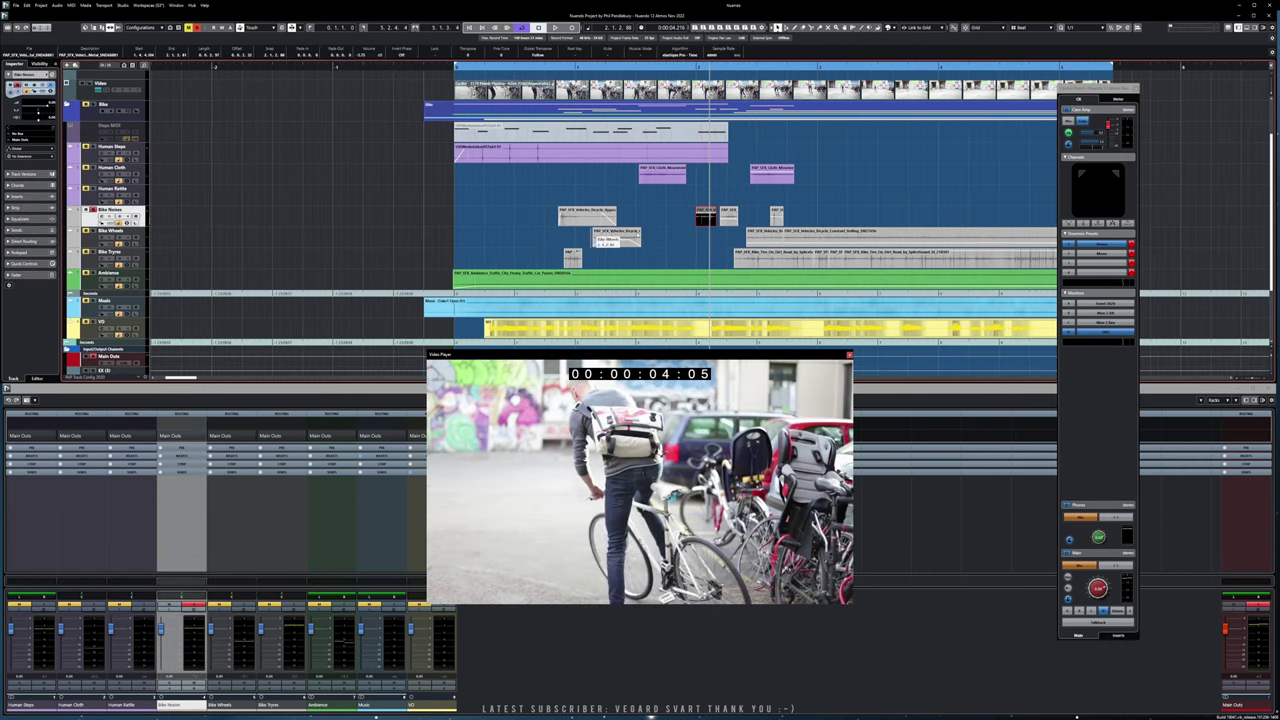
key(h)
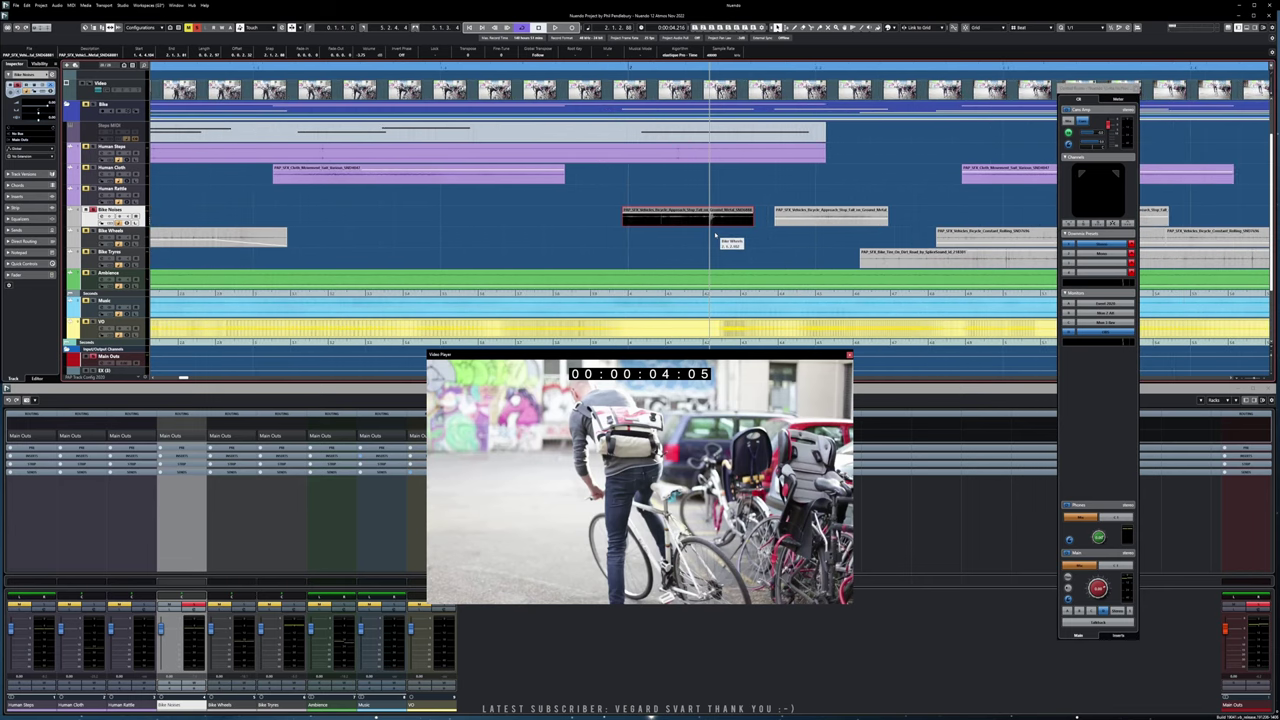
key(KP_Subtract)
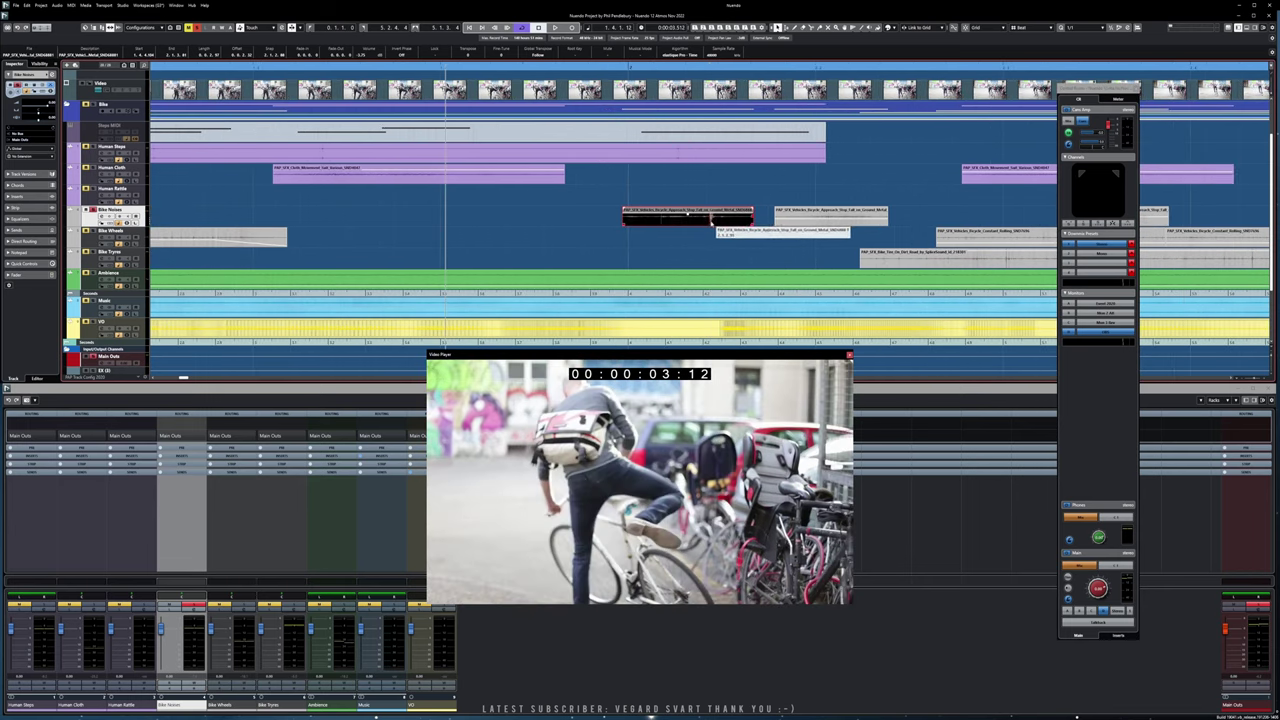
click(711, 224)
drag(711, 224, 644, 223)
drag(643, 96, 705, 72)
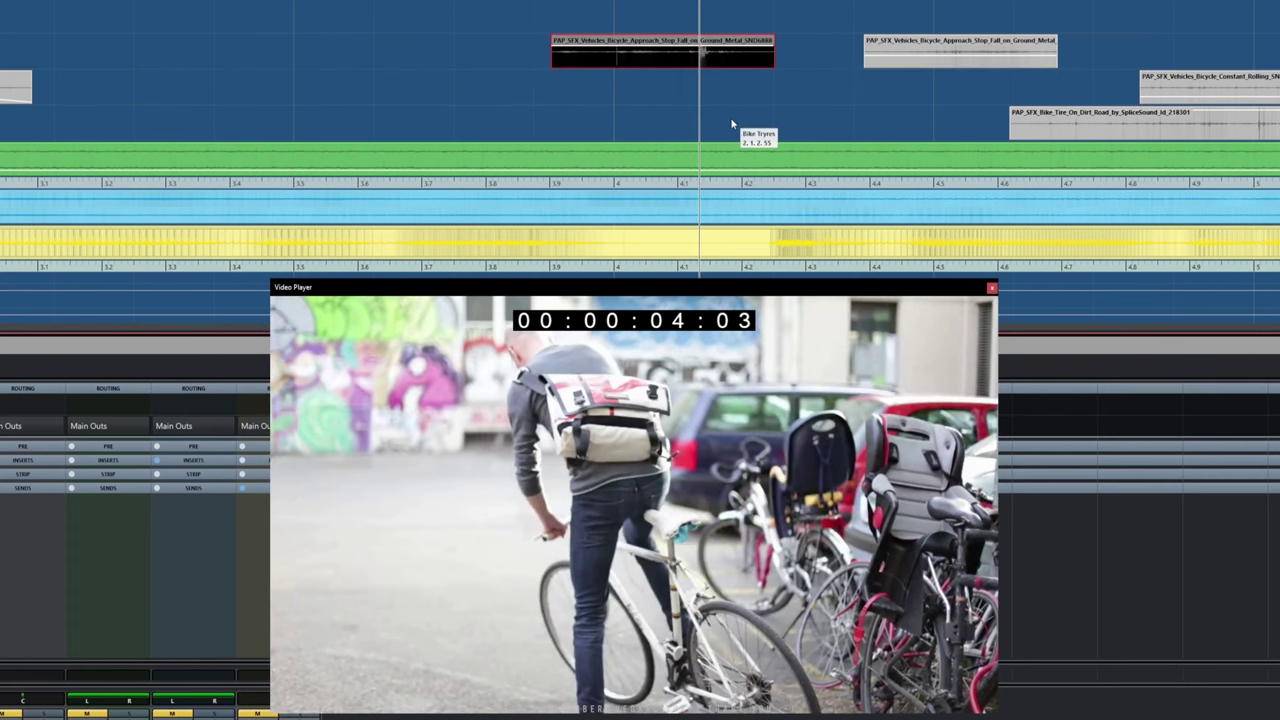
Try the metal fall event slightly later, and settle it at a start of about 3.8 seconds against the picture
key(ctrl+Right)
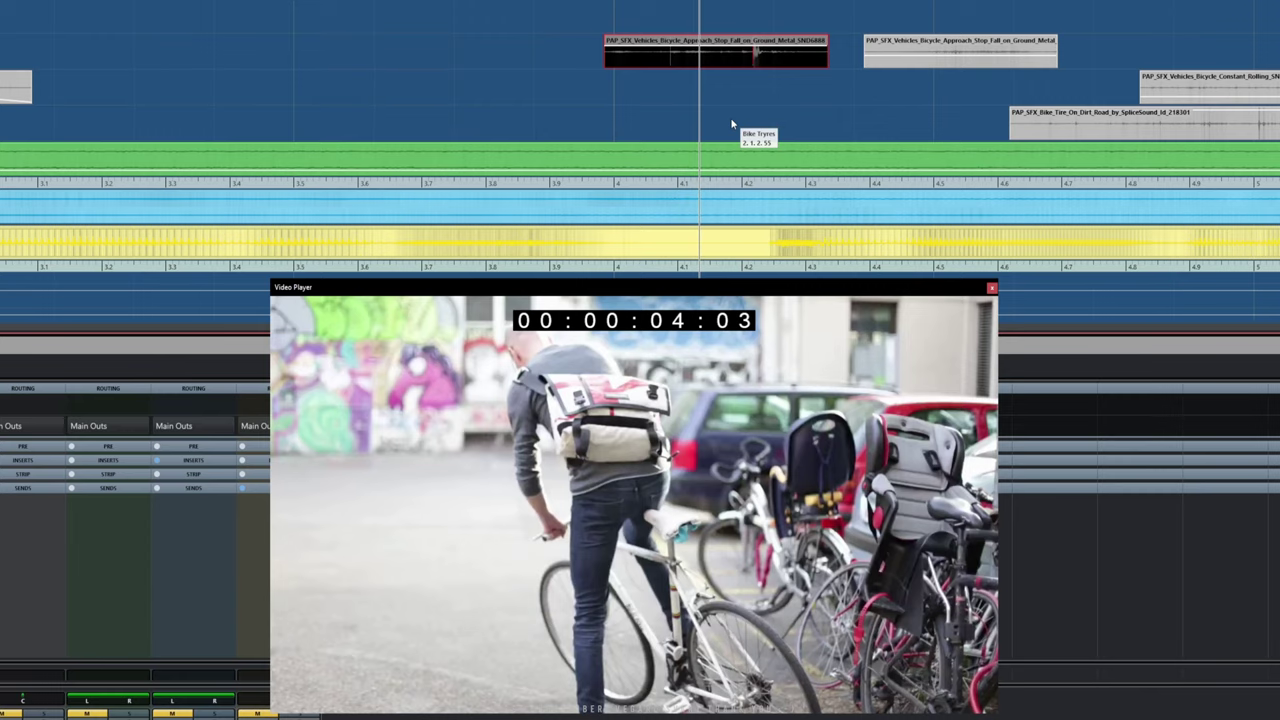
key(g)
key(g)
key(g)
key(g)
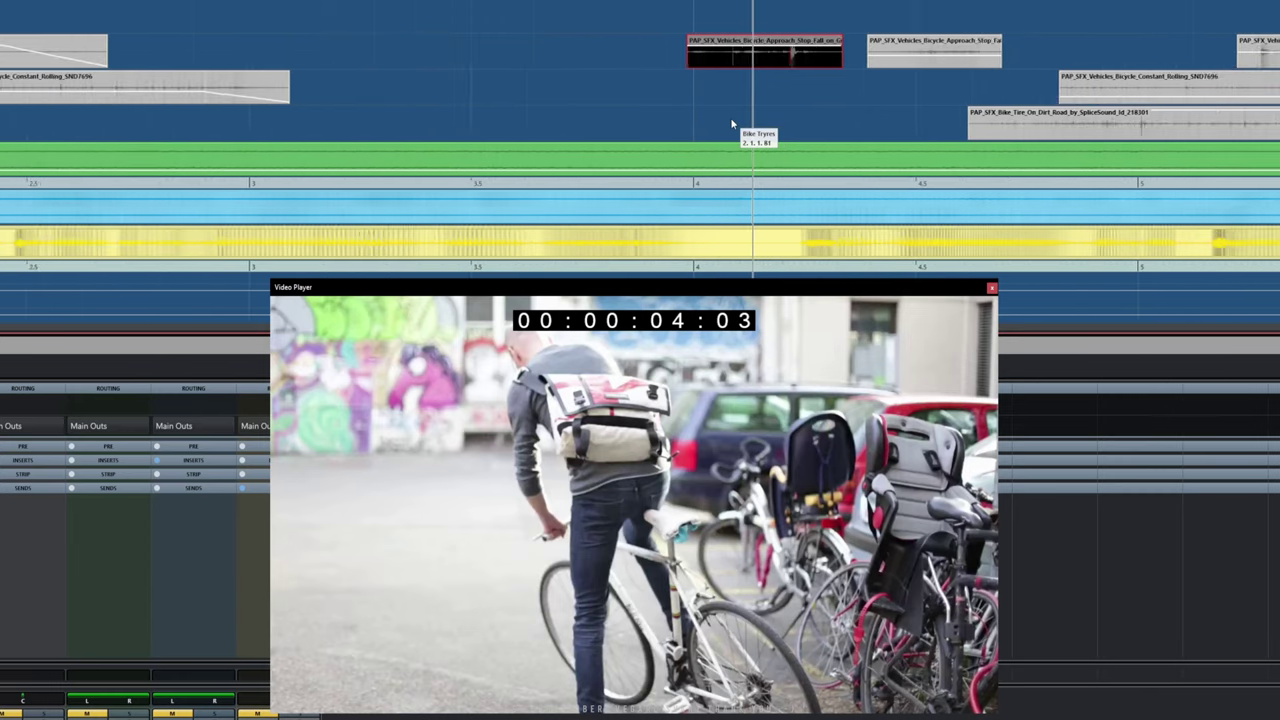
key(g)
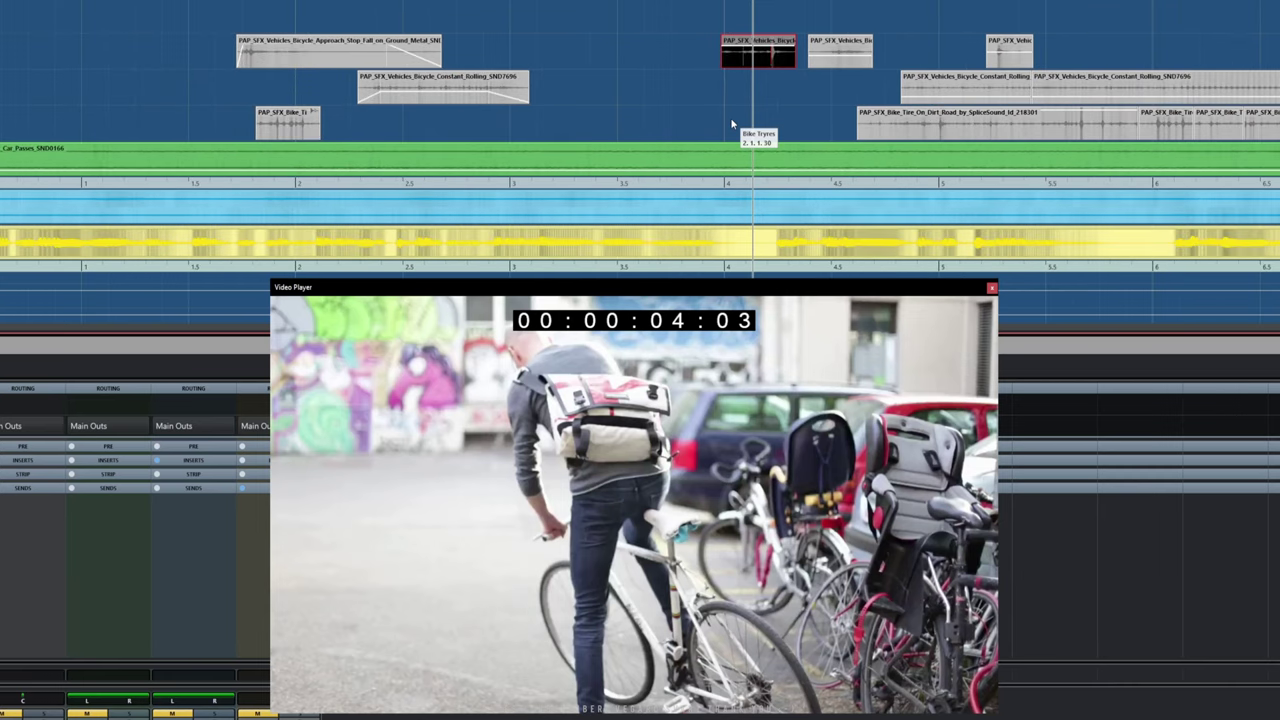
key(KP_Subtract)
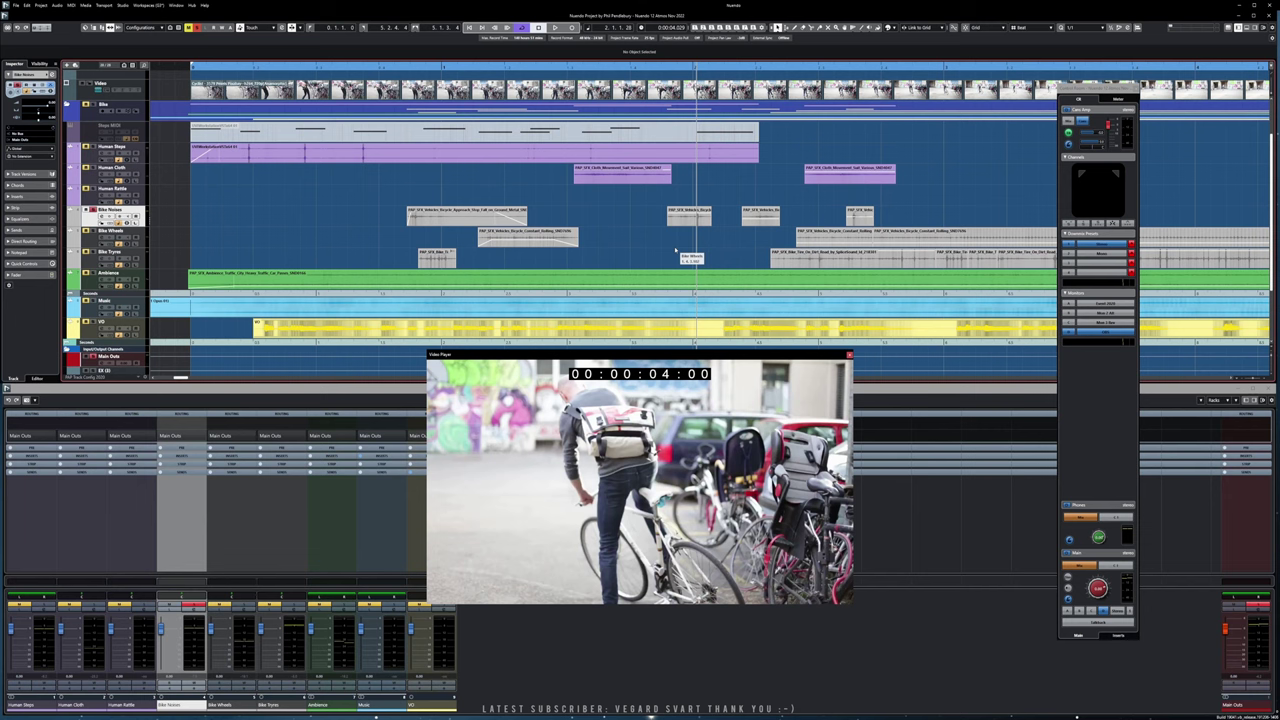
Show the full bike scene in the timeline and turn off the solo on the Bike Noises track
key(g)
key(g)
key(g)
key(g)
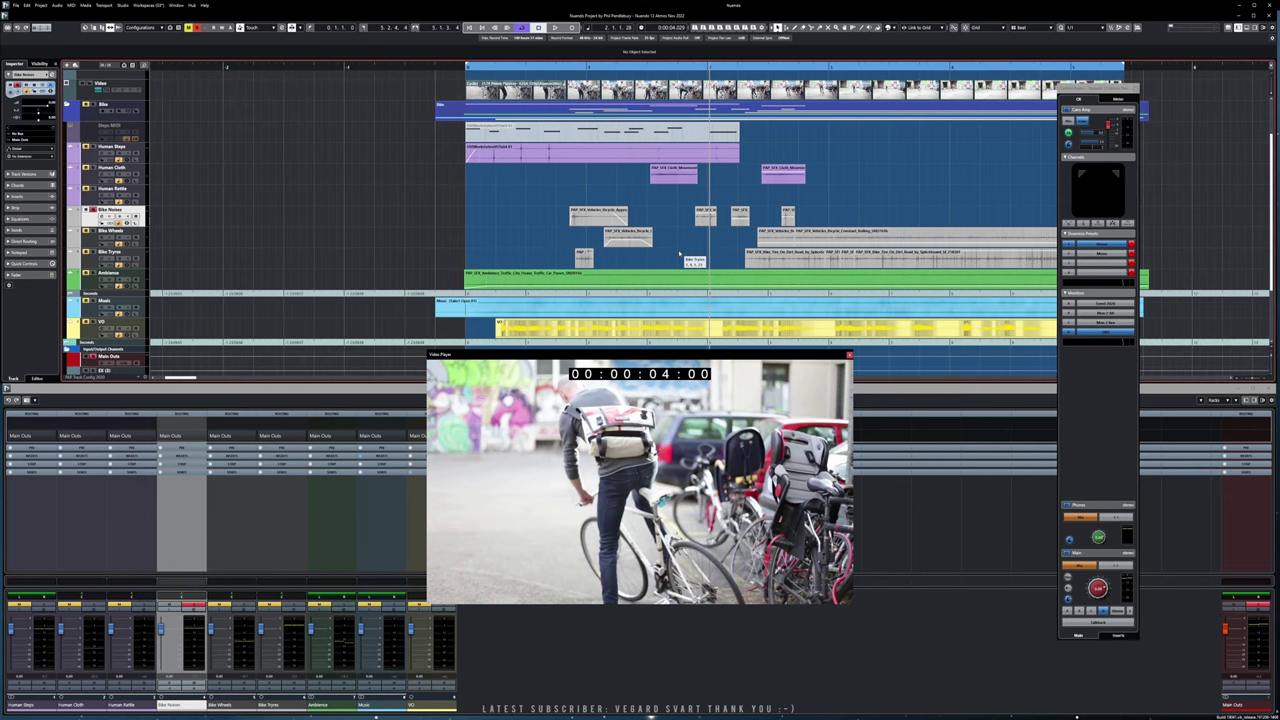
scroll(200, 378, right, 3)
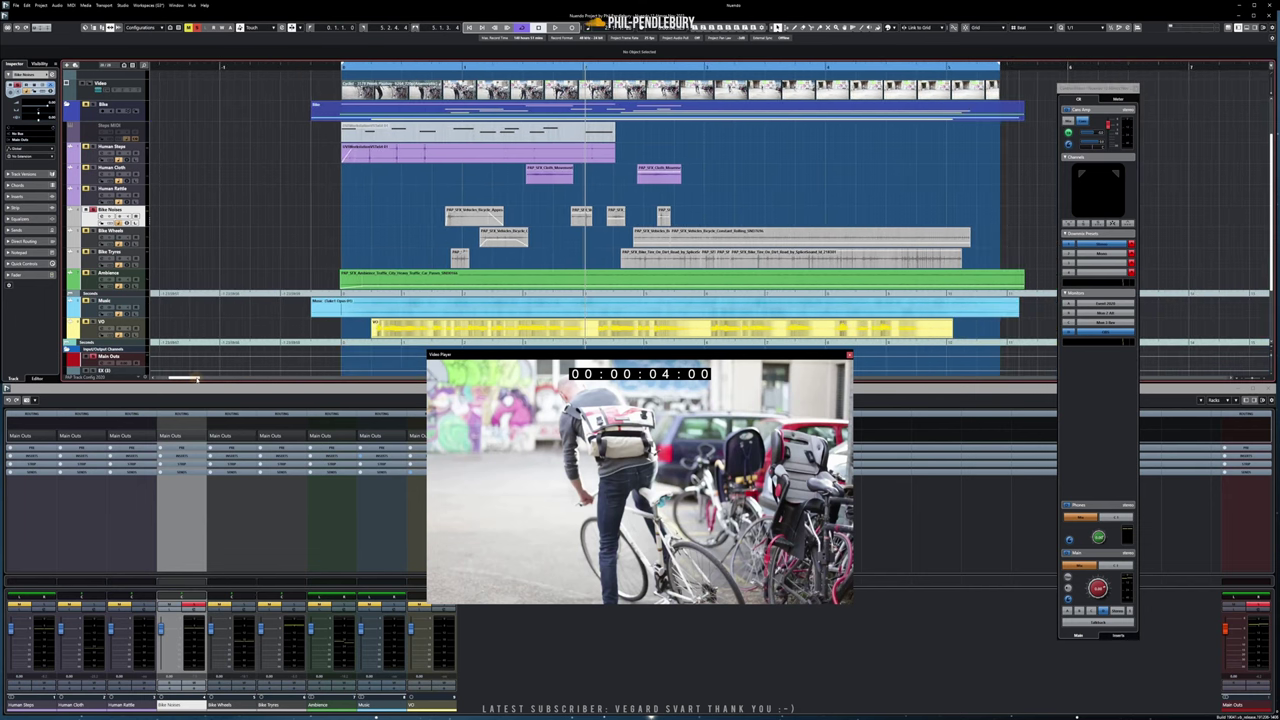
drag(587, 355, 594, 358)
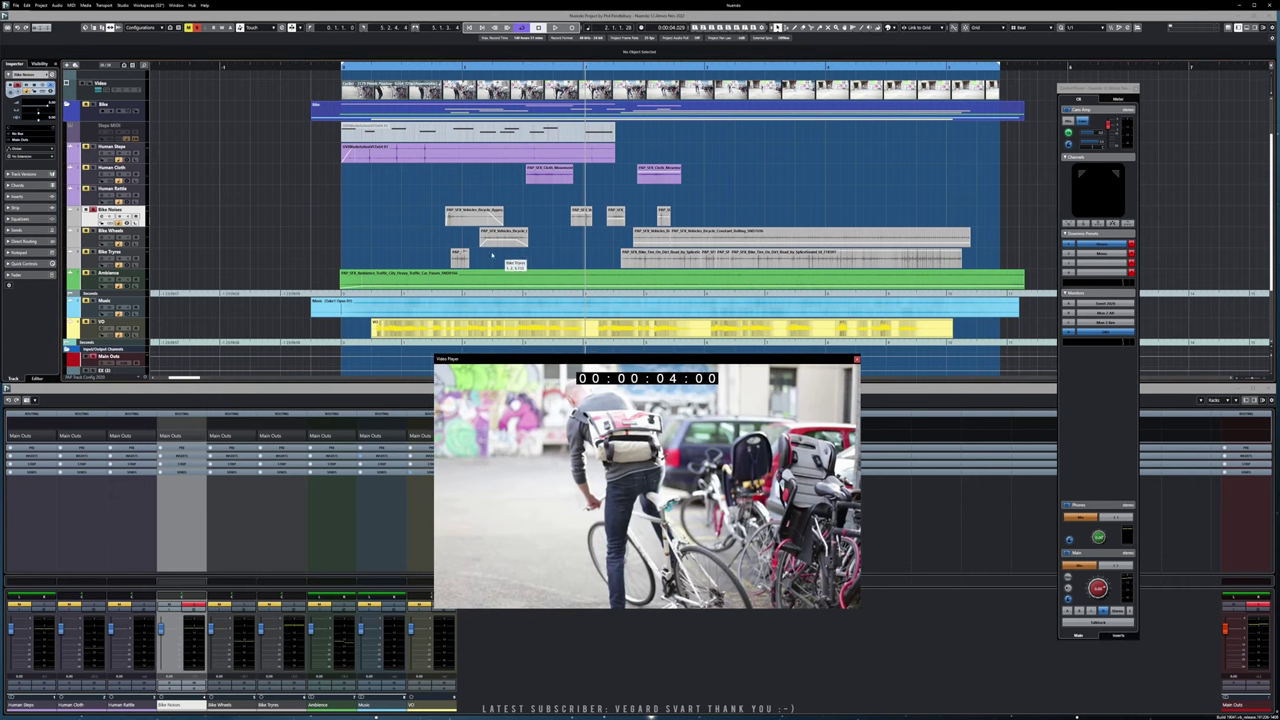
click(88, 211)
click(624, 284)
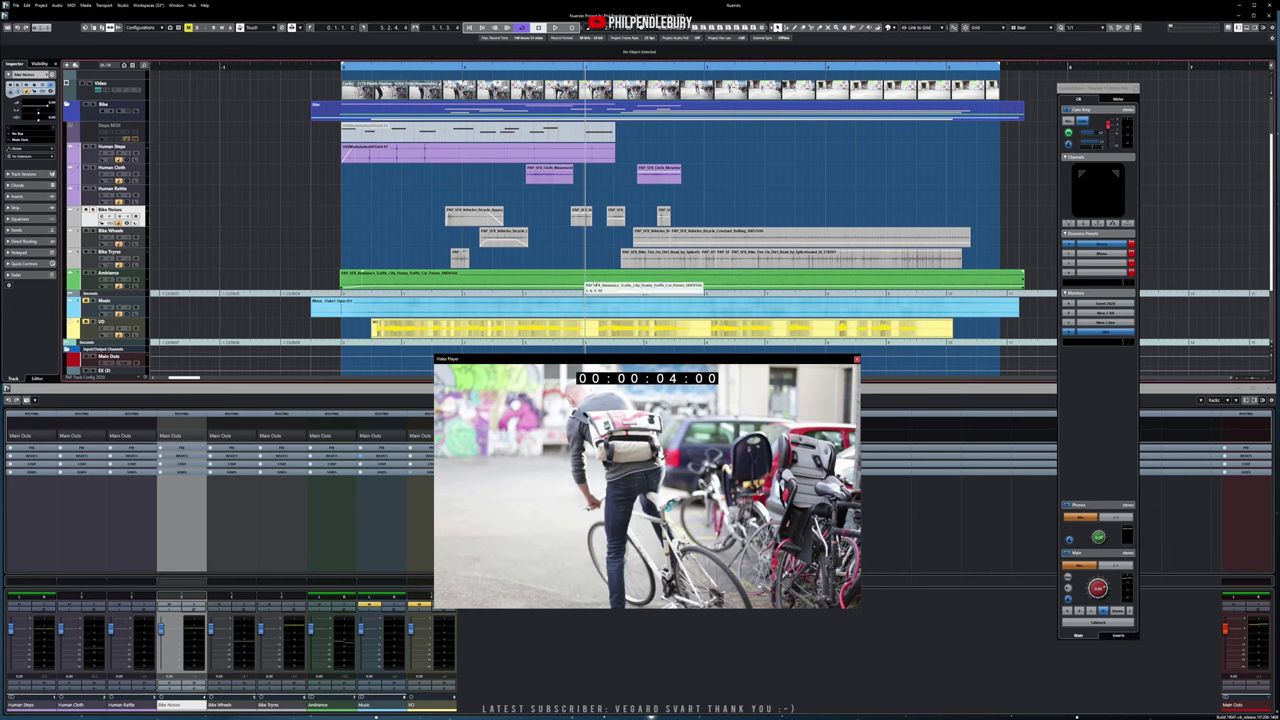
Close the Video Player and switch between the floating MixConsole and the project to compare mixer channels with tracks
key(F3)
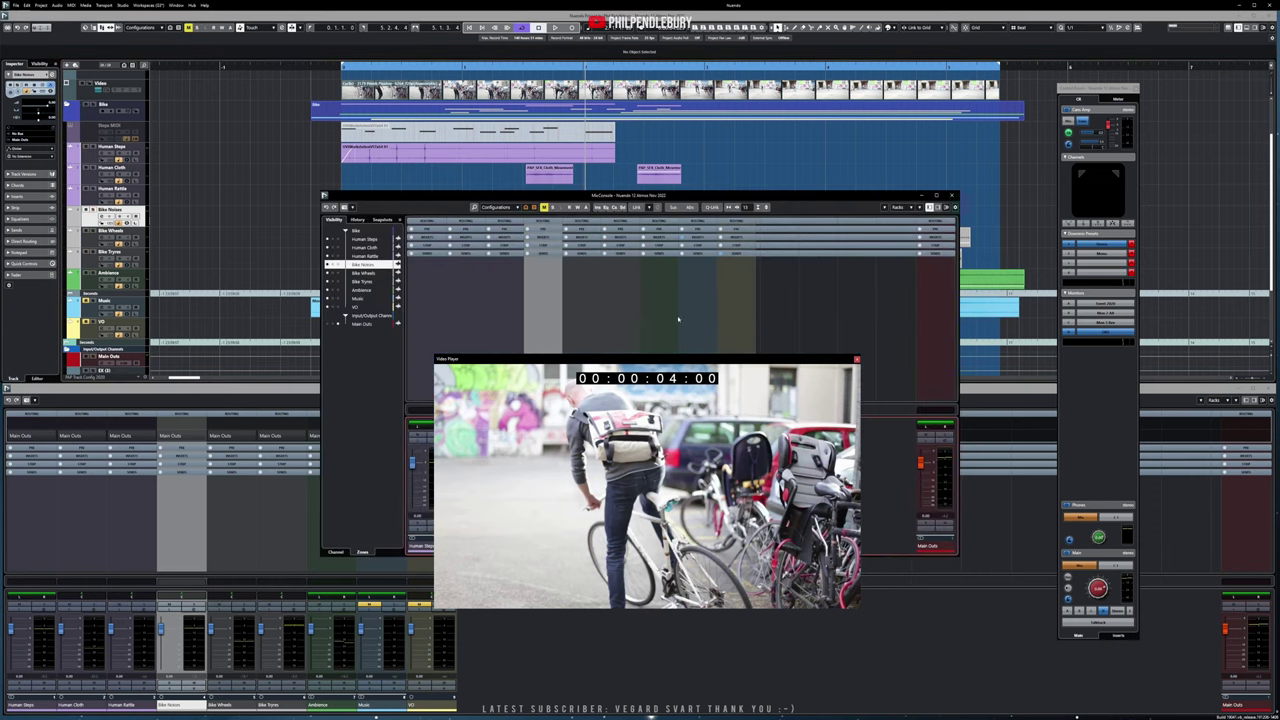
click(856, 359)
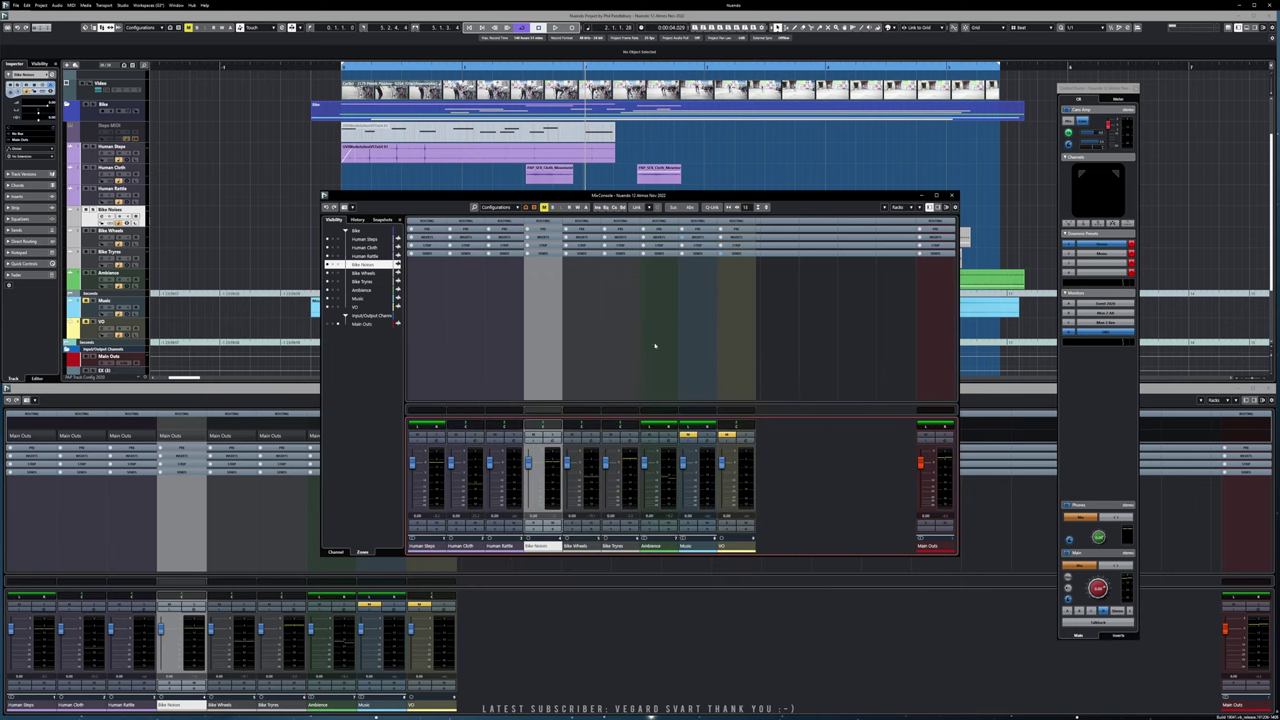
key(F3)
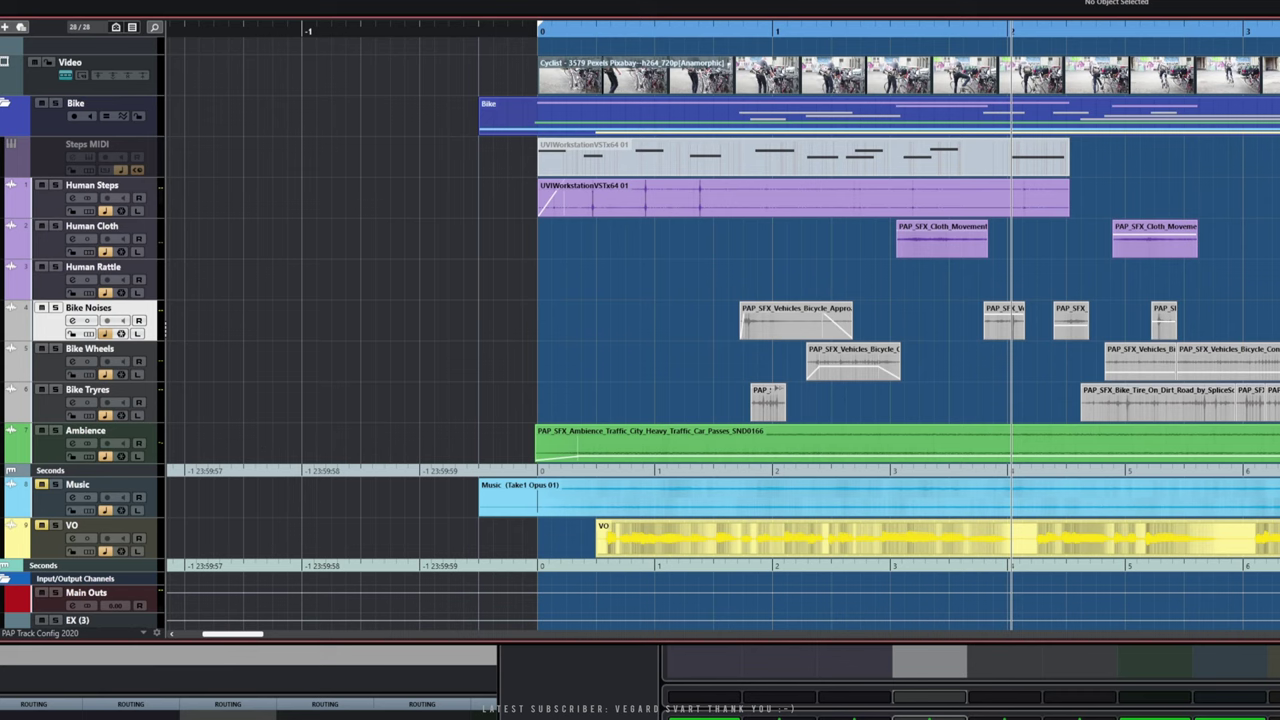
key(F3)
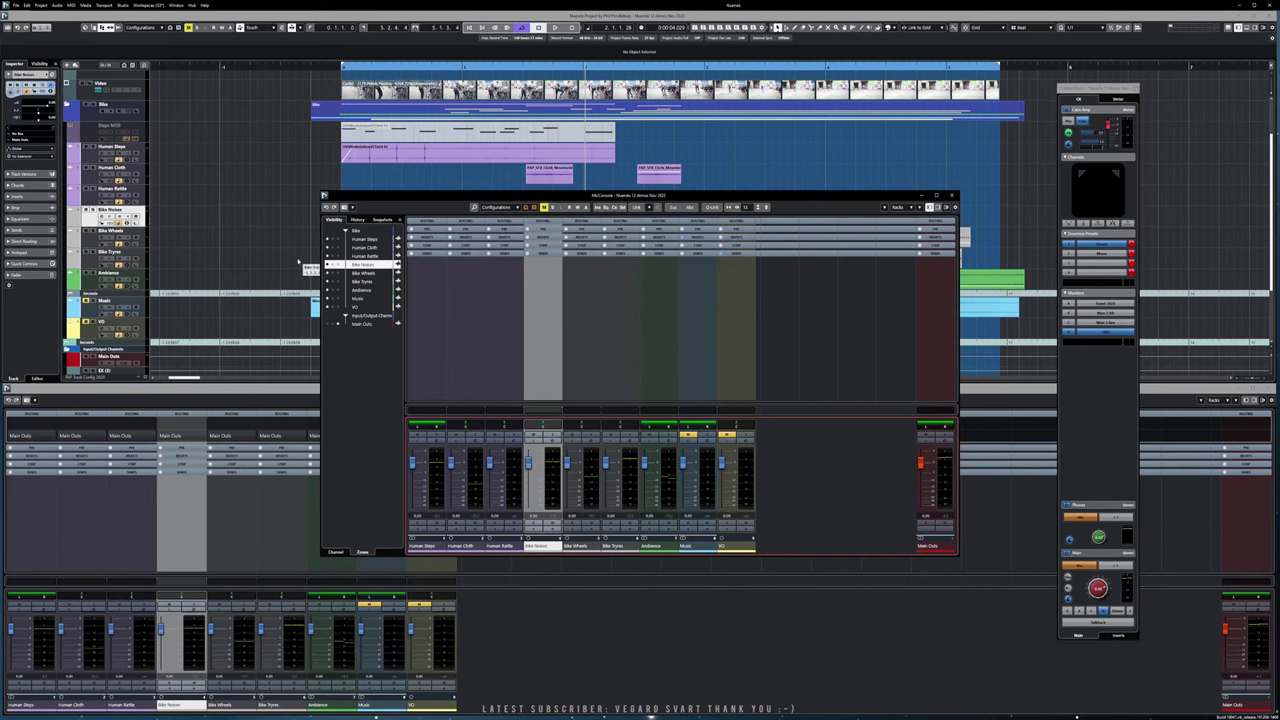
key(F3)
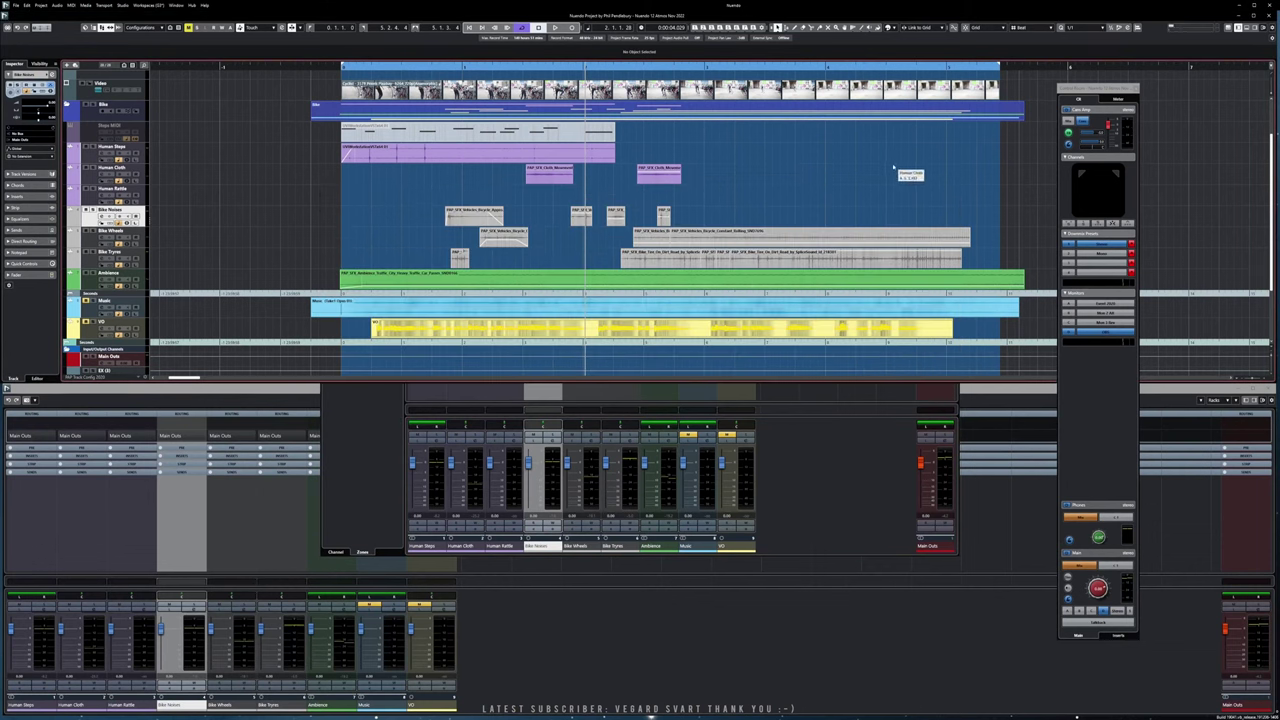
Reopen the Video Player and play the scene from near the start, stopping at about 00:00:04:04
key(F8)
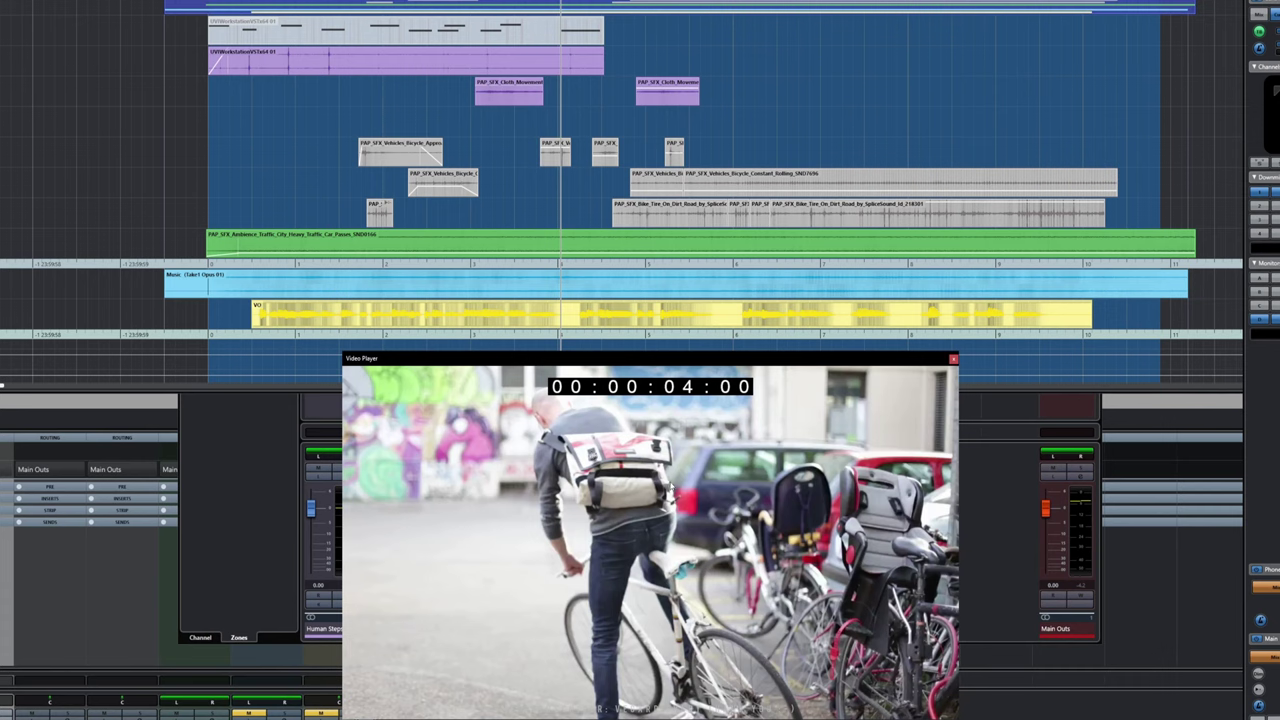
key(KP_Subtract)
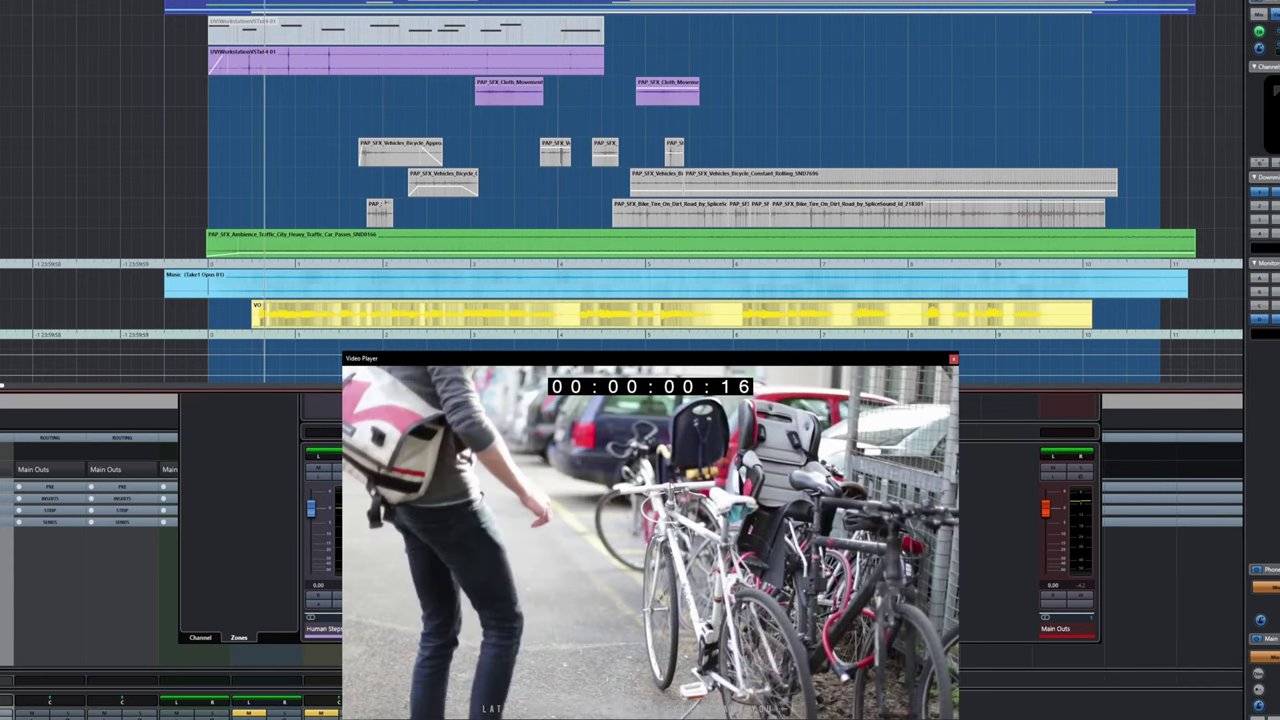
key(space)
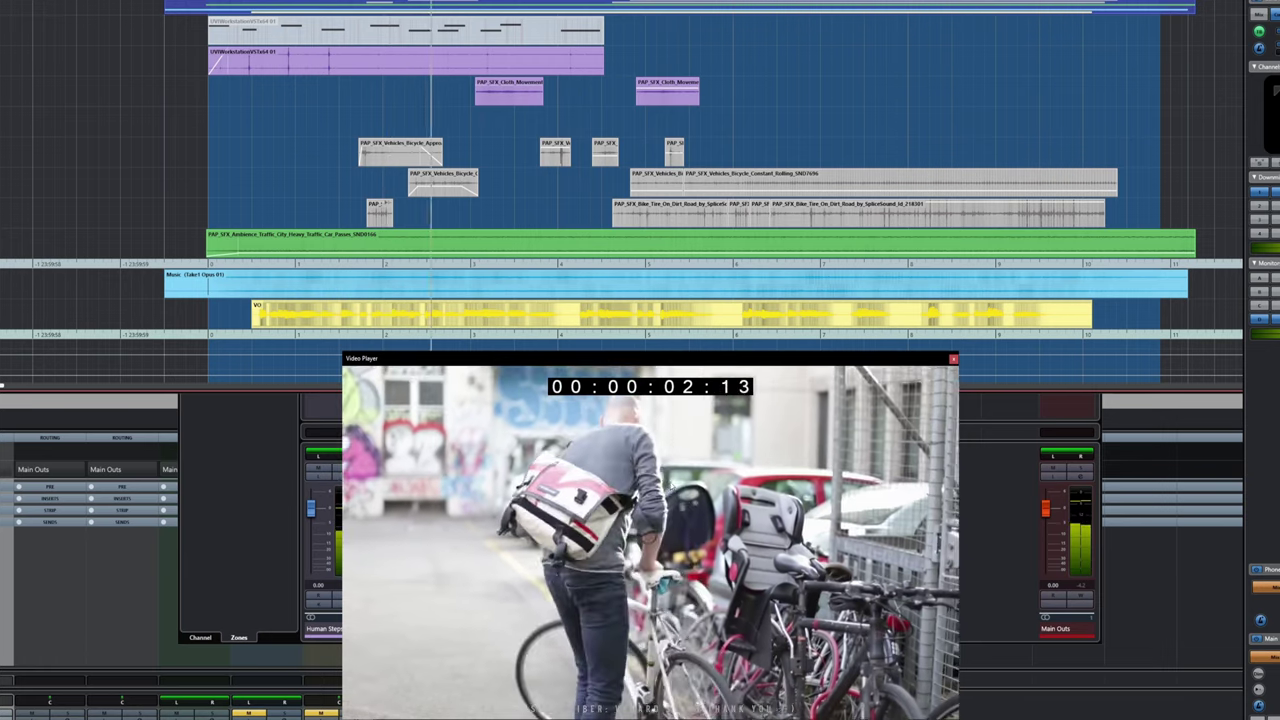
key(space)
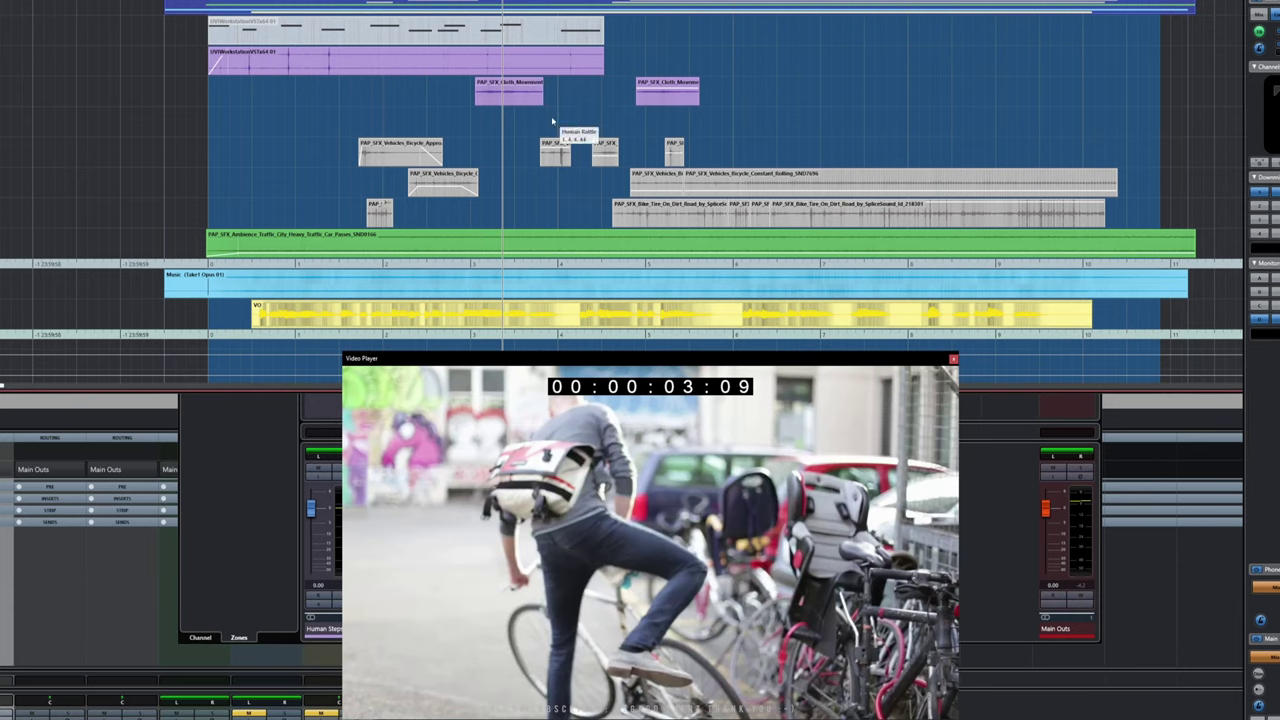
key(space)
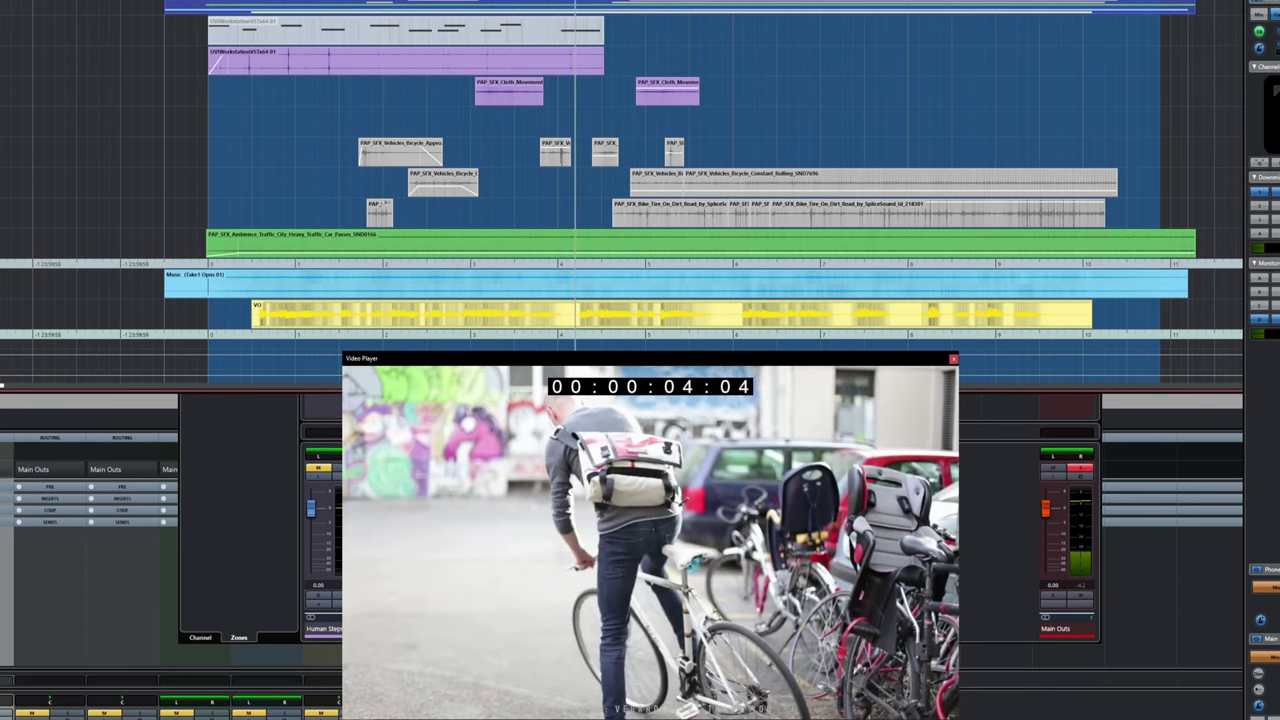
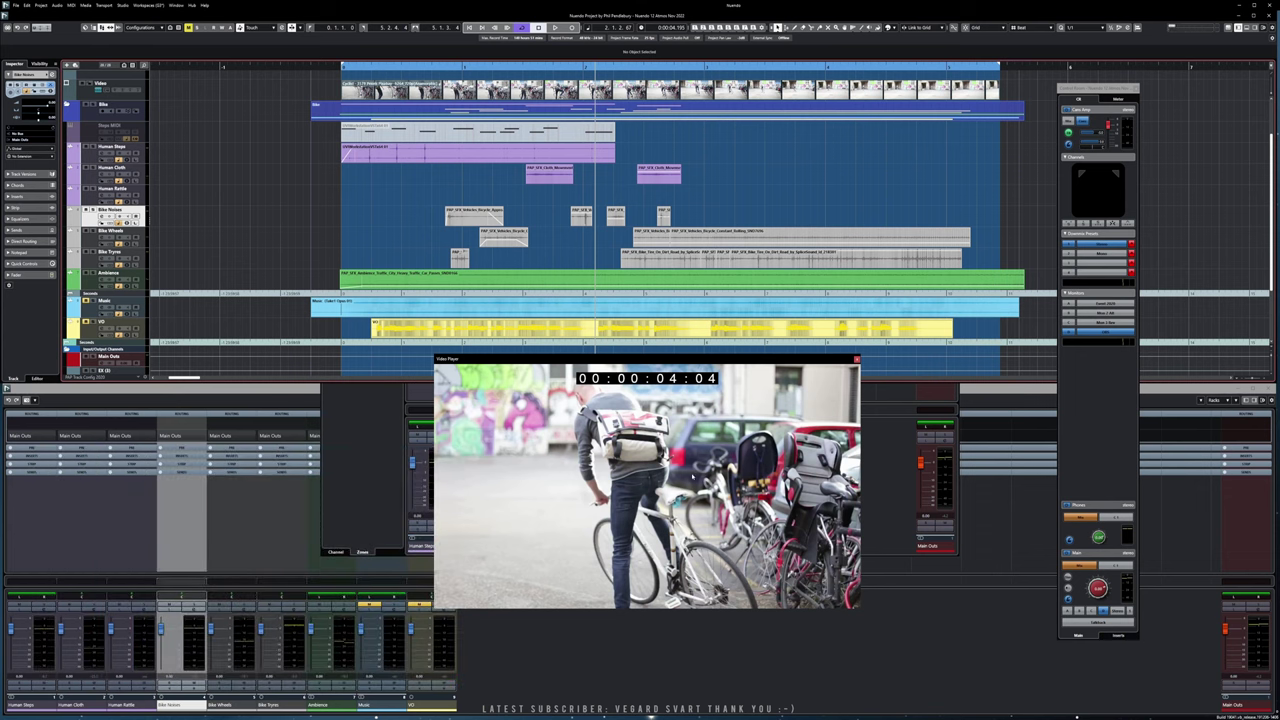
Open ADM Authoring for Dolby Atmos, reposition its window and close the Video Player in front of it
click(722, 333)
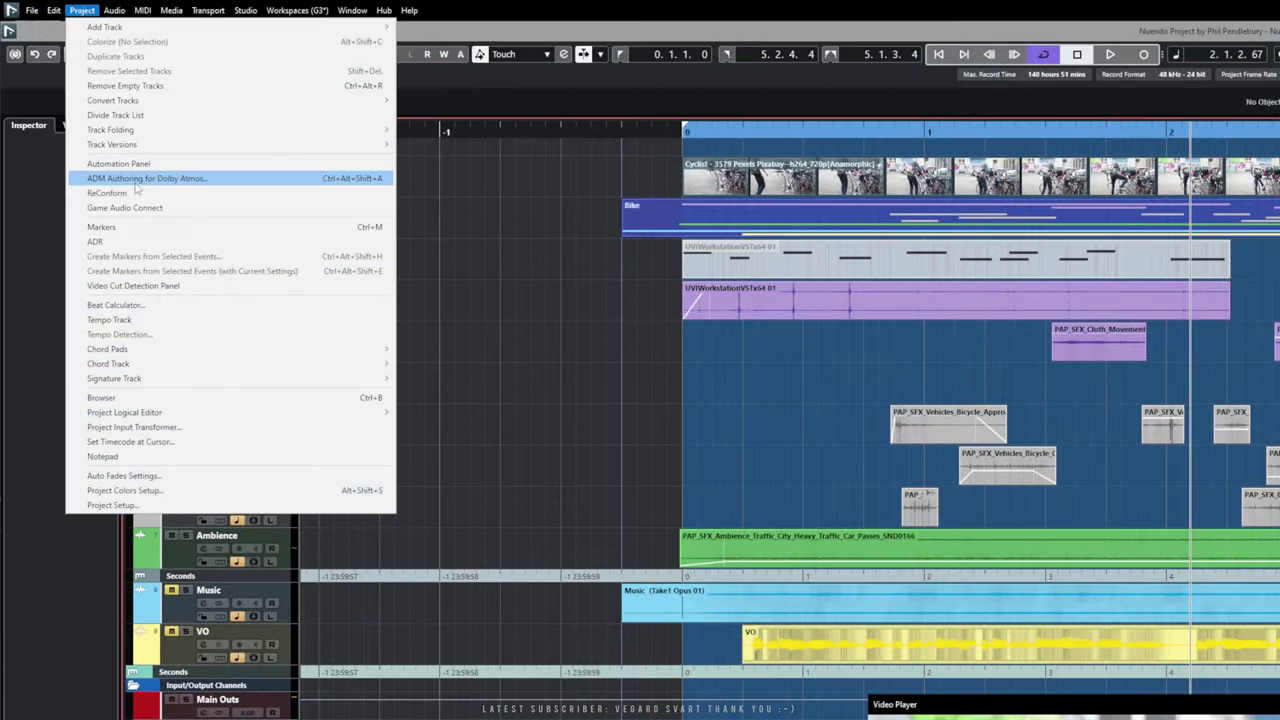
click(137, 176)
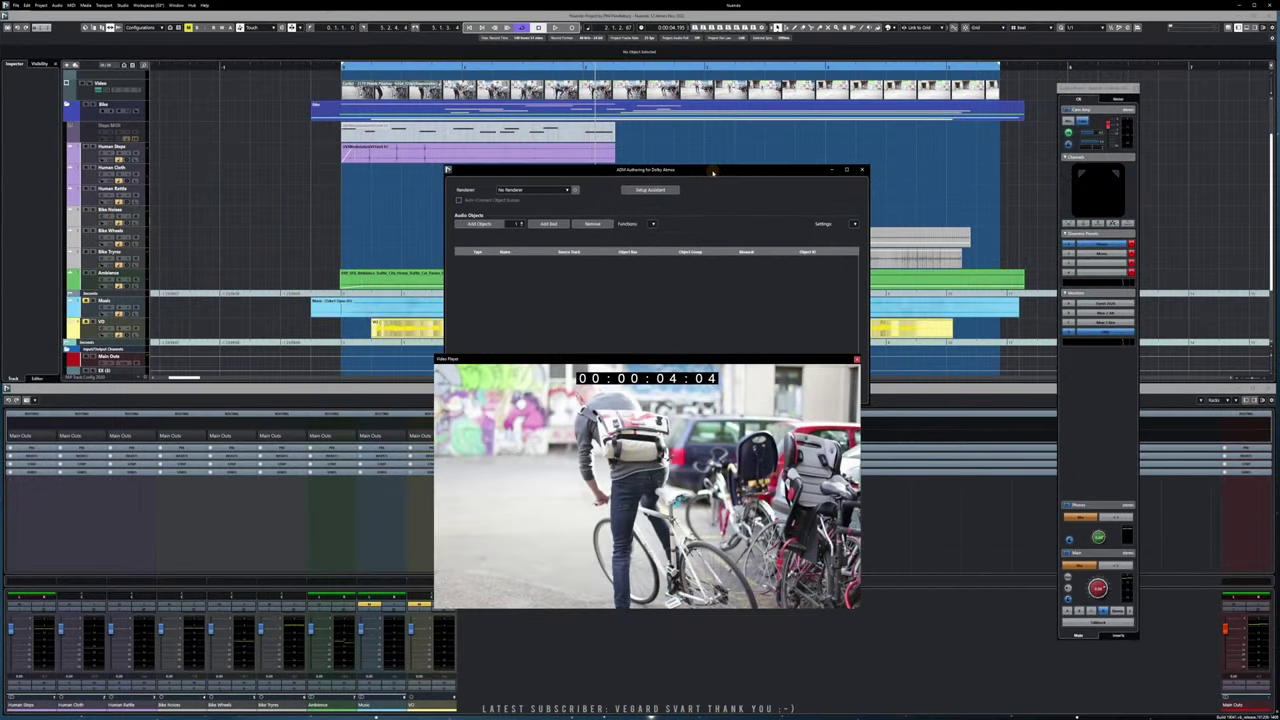
drag(713, 172, 695, 198)
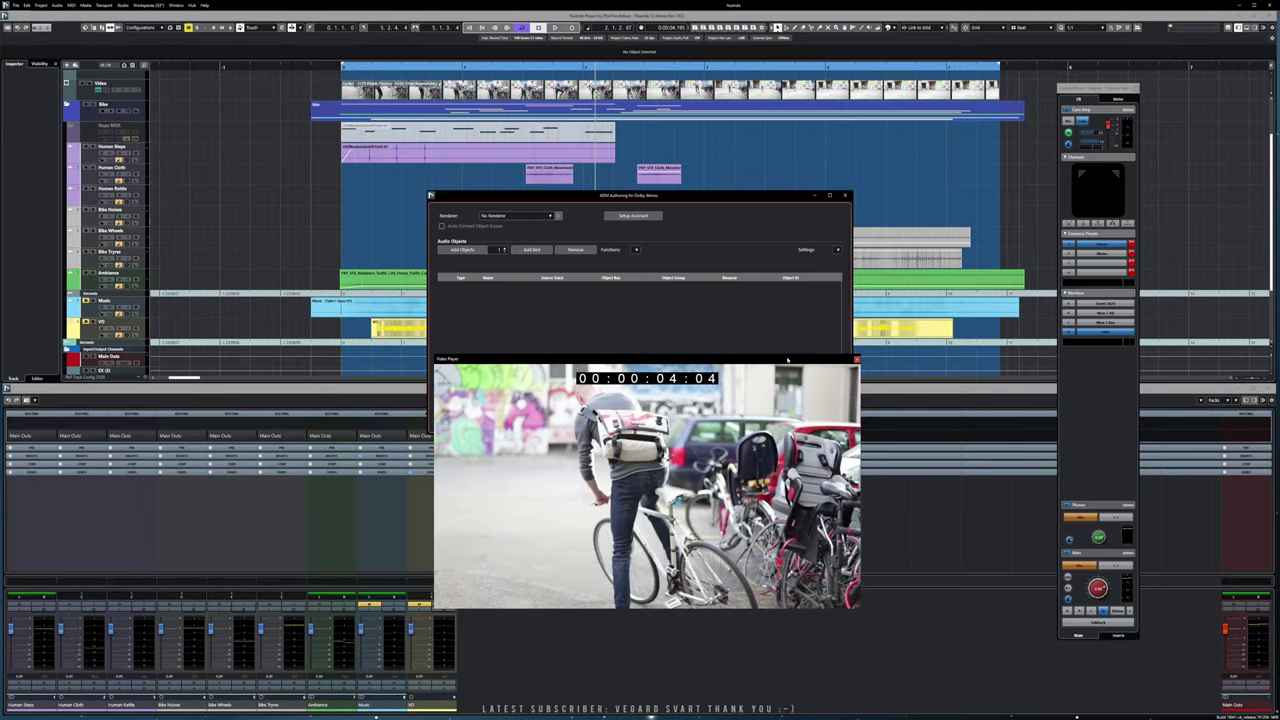
click(856, 359)
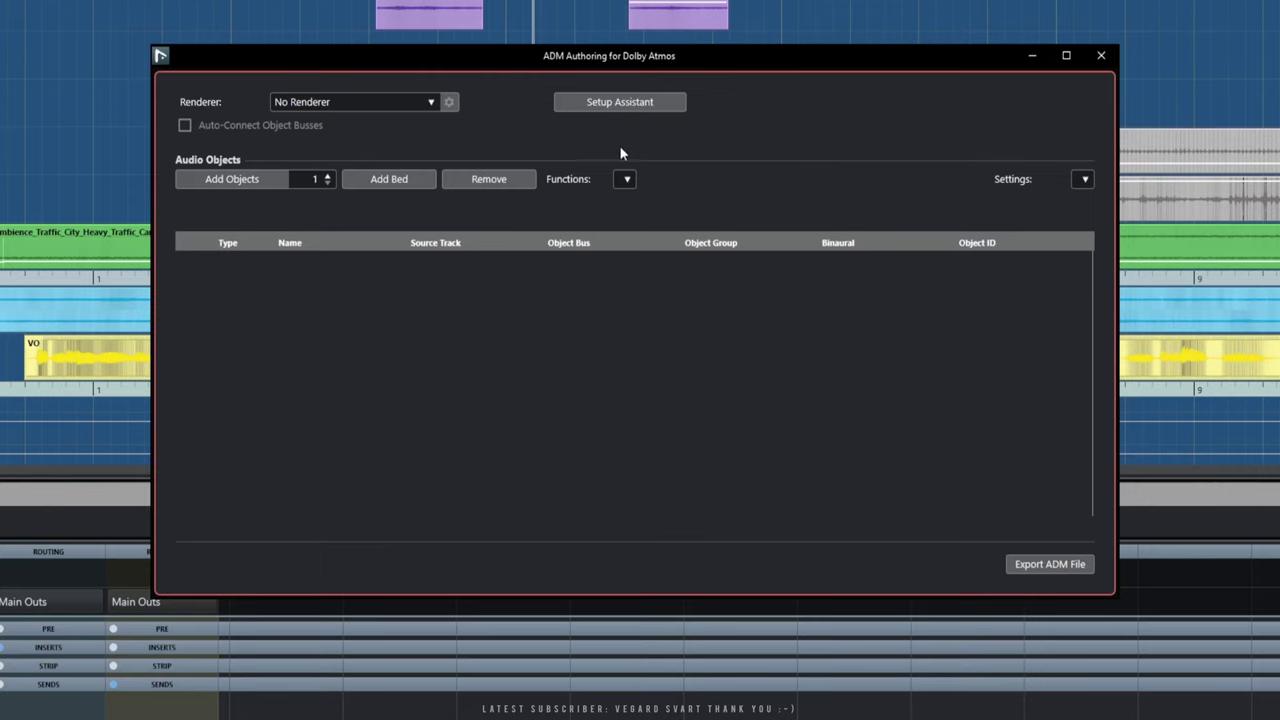
Run the Dolby Atmos Setup Assistant with a 7.1.4 main mix channel with renderer and a 7.1.2 bed, leaving track routing to the bed off
click(627, 106)
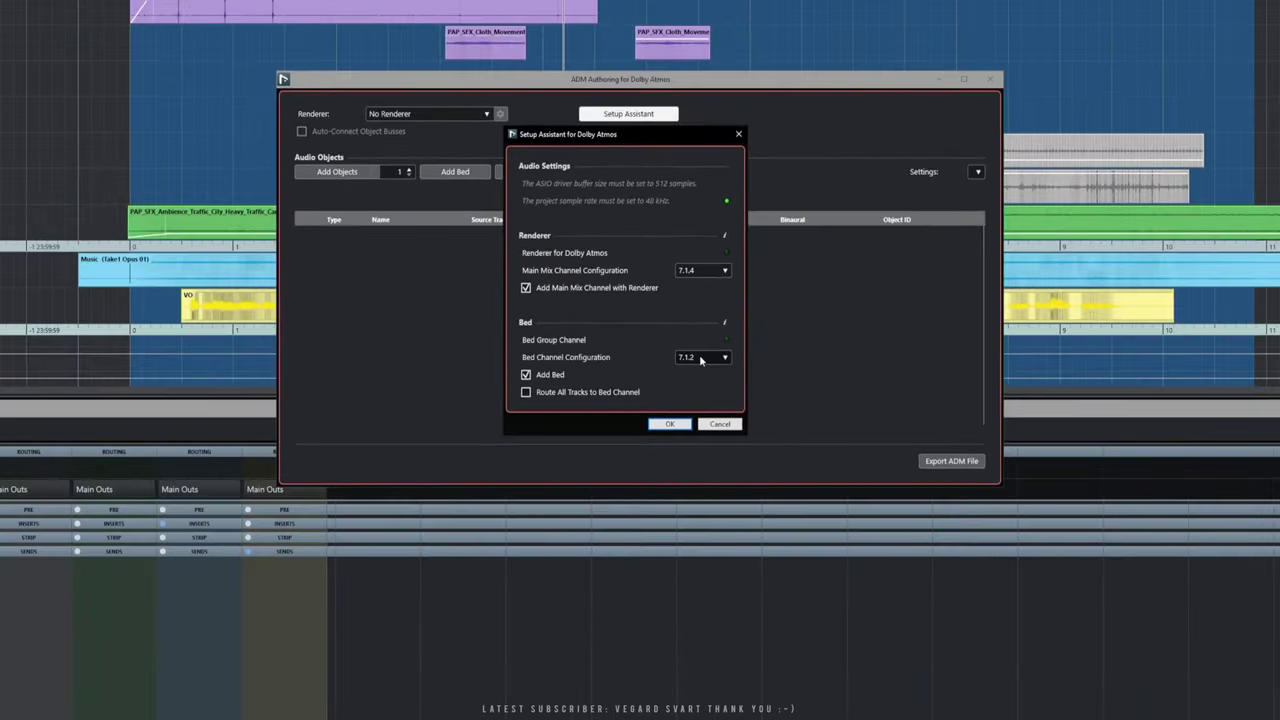
click(701, 359)
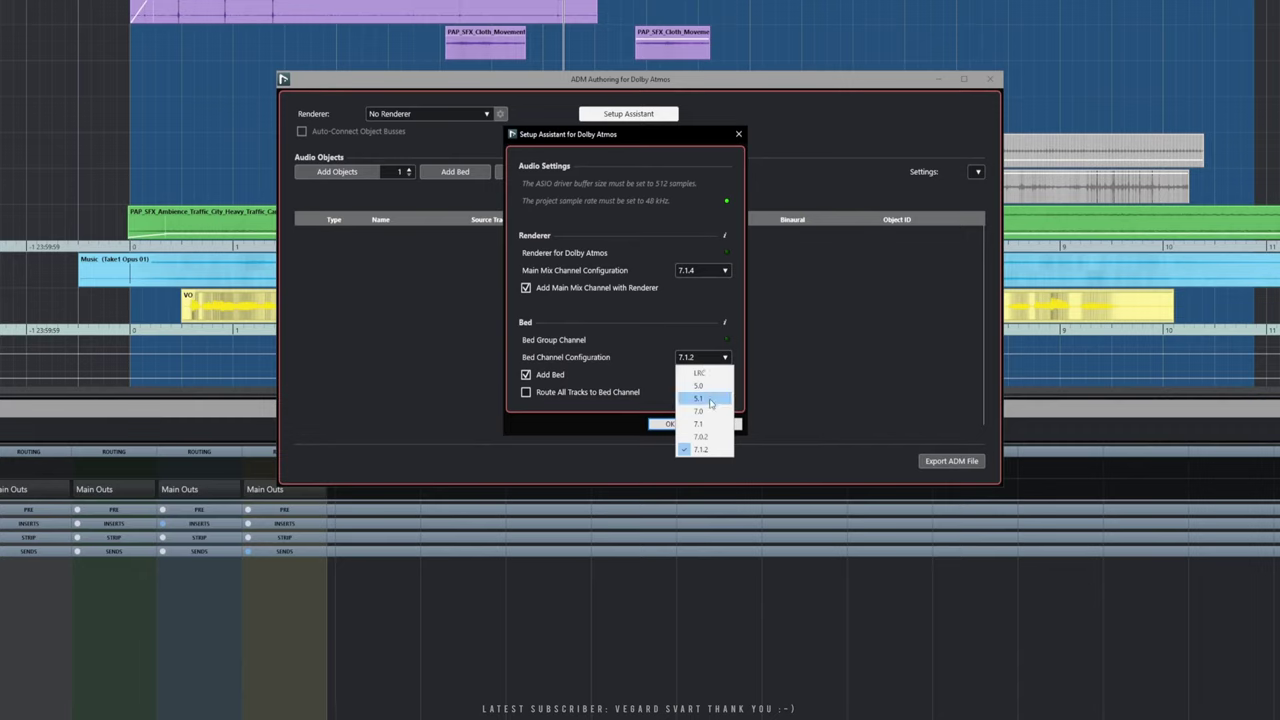
click(645, 354)
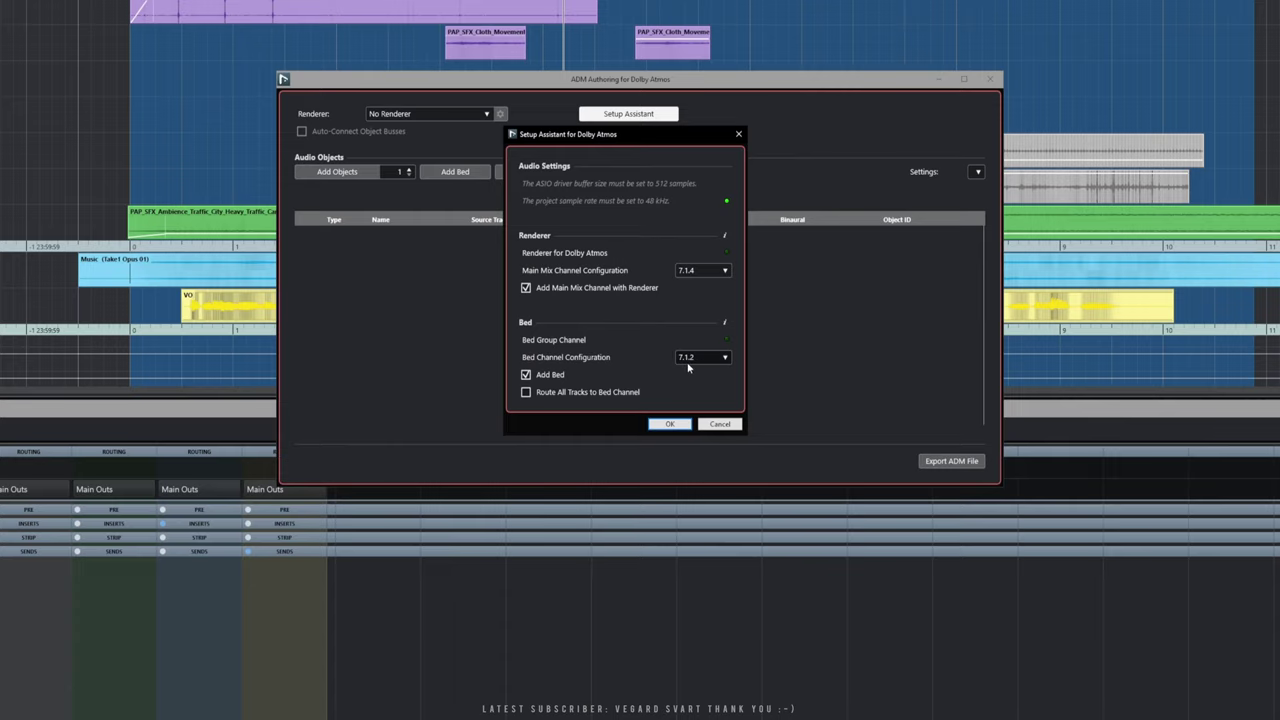
click(700, 270)
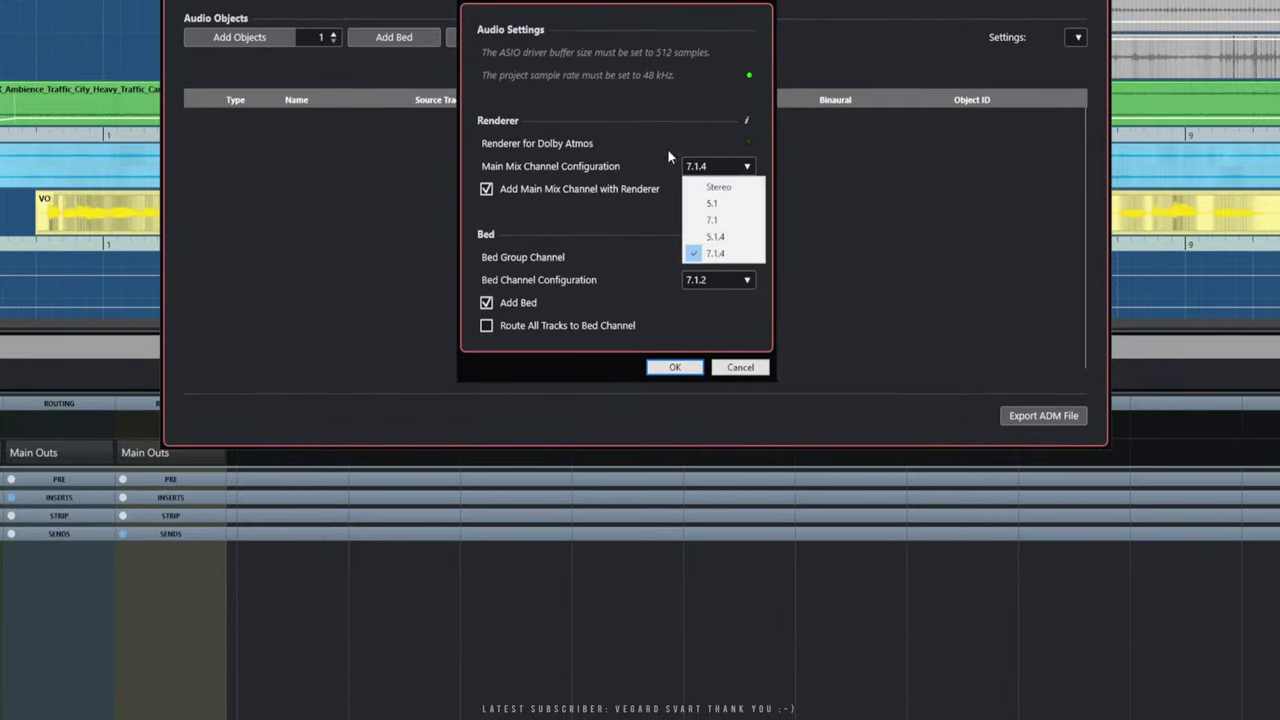
click(667, 148)
click(713, 165)
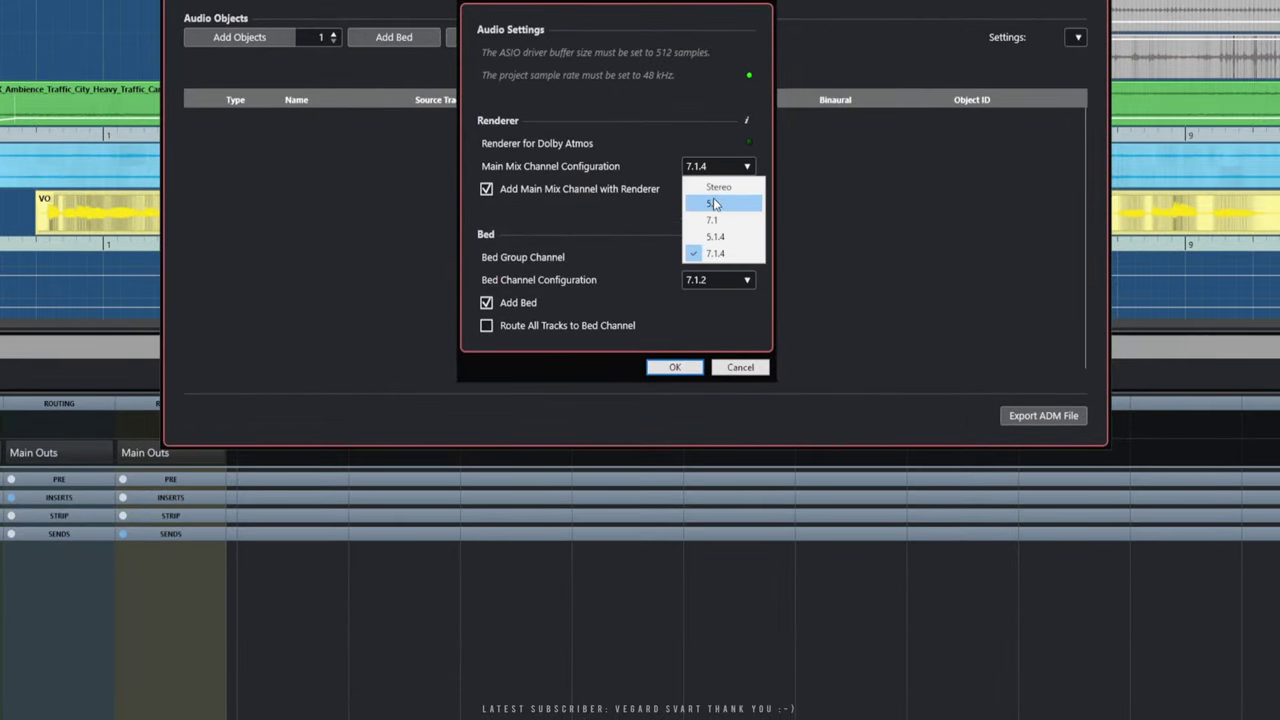
click(641, 213)
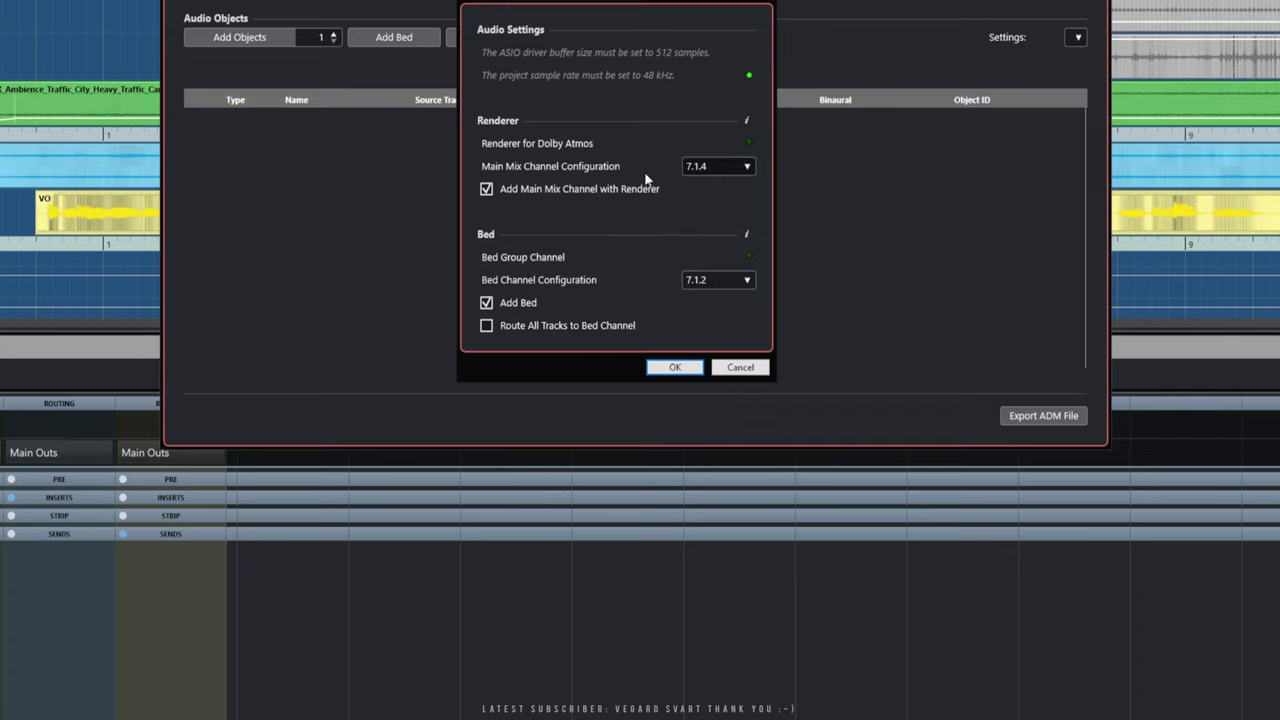
click(677, 368)
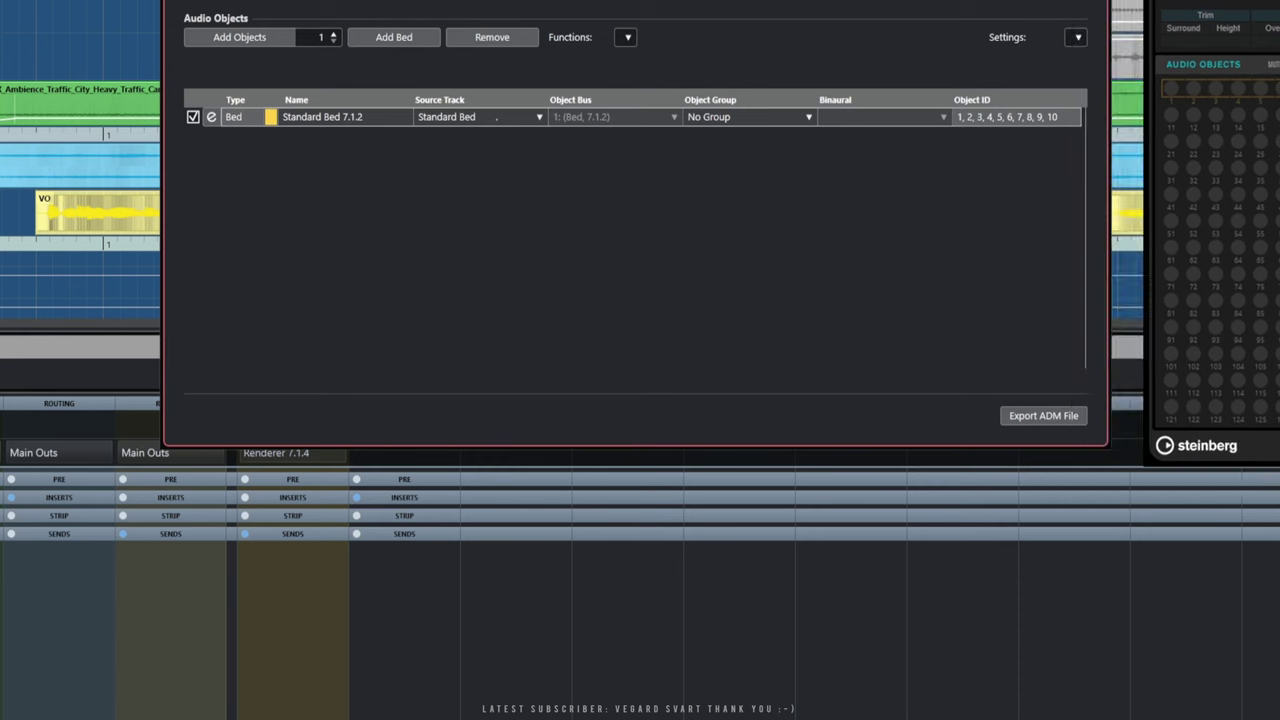
Close the Renderer for Dolby Atmos window and enable solo defeat on the Standard Bed channel
drag(1174, 2, 454, 155)
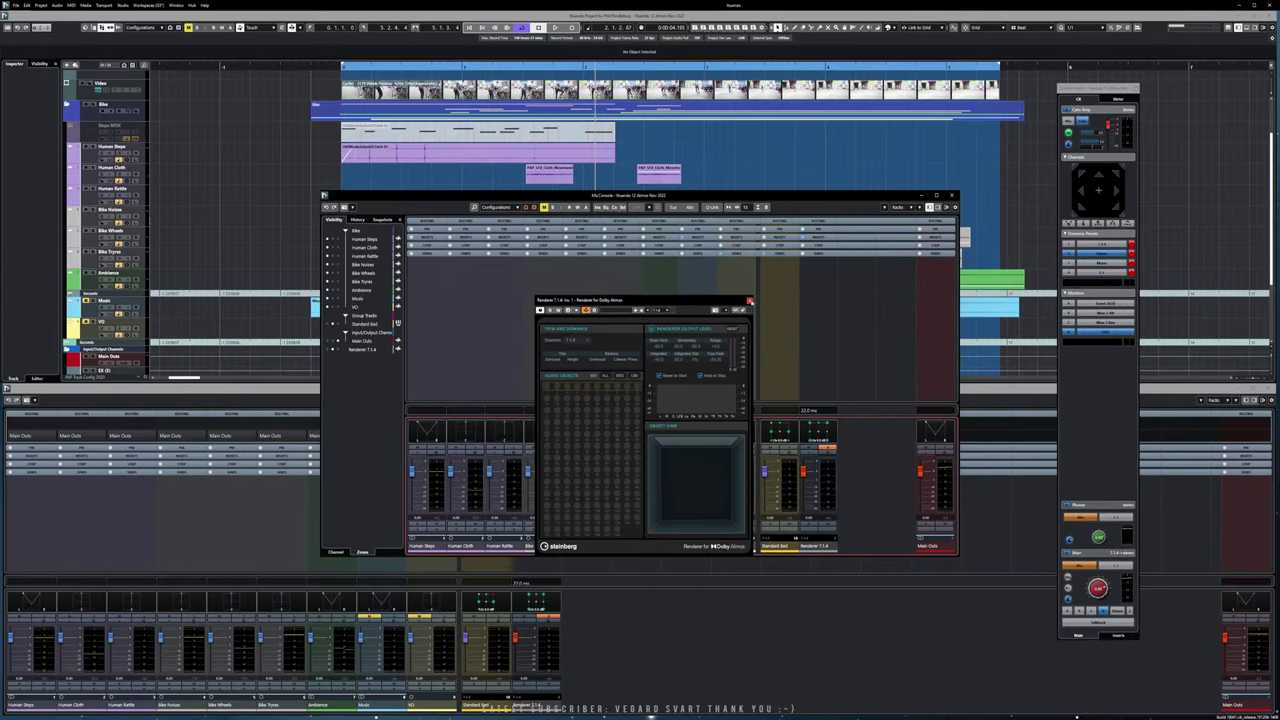
click(750, 300)
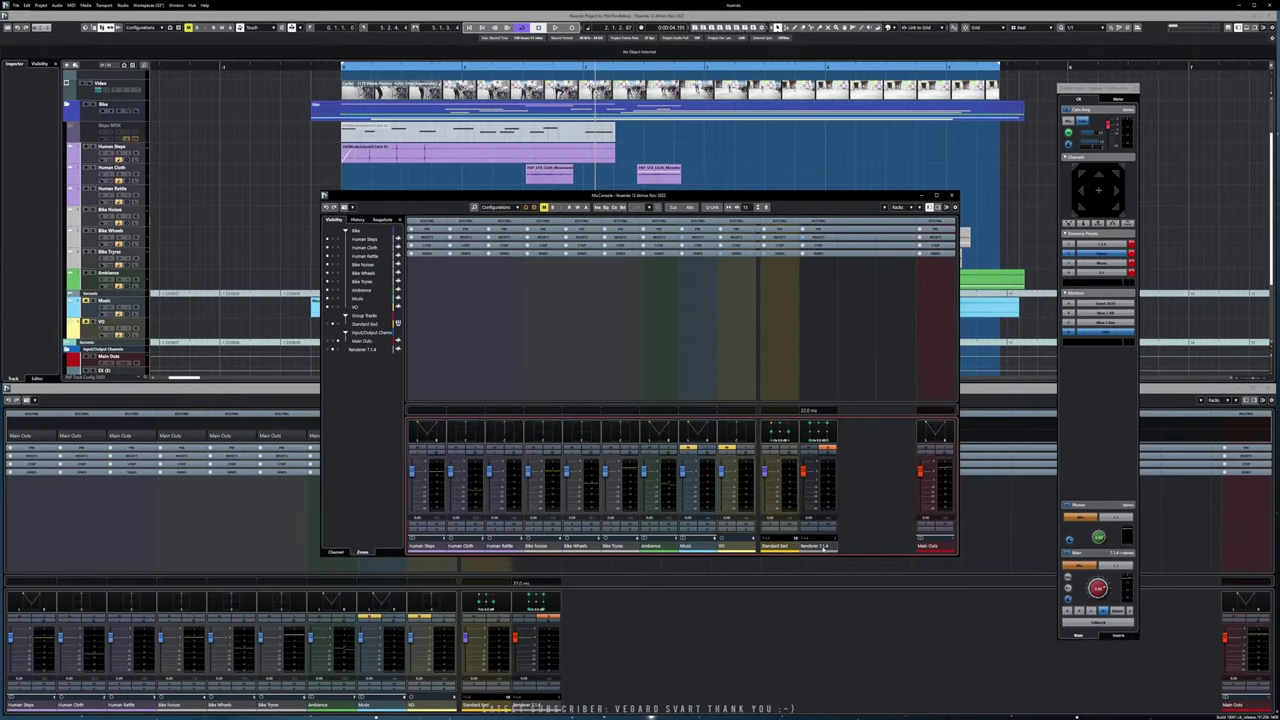
click(789, 447)
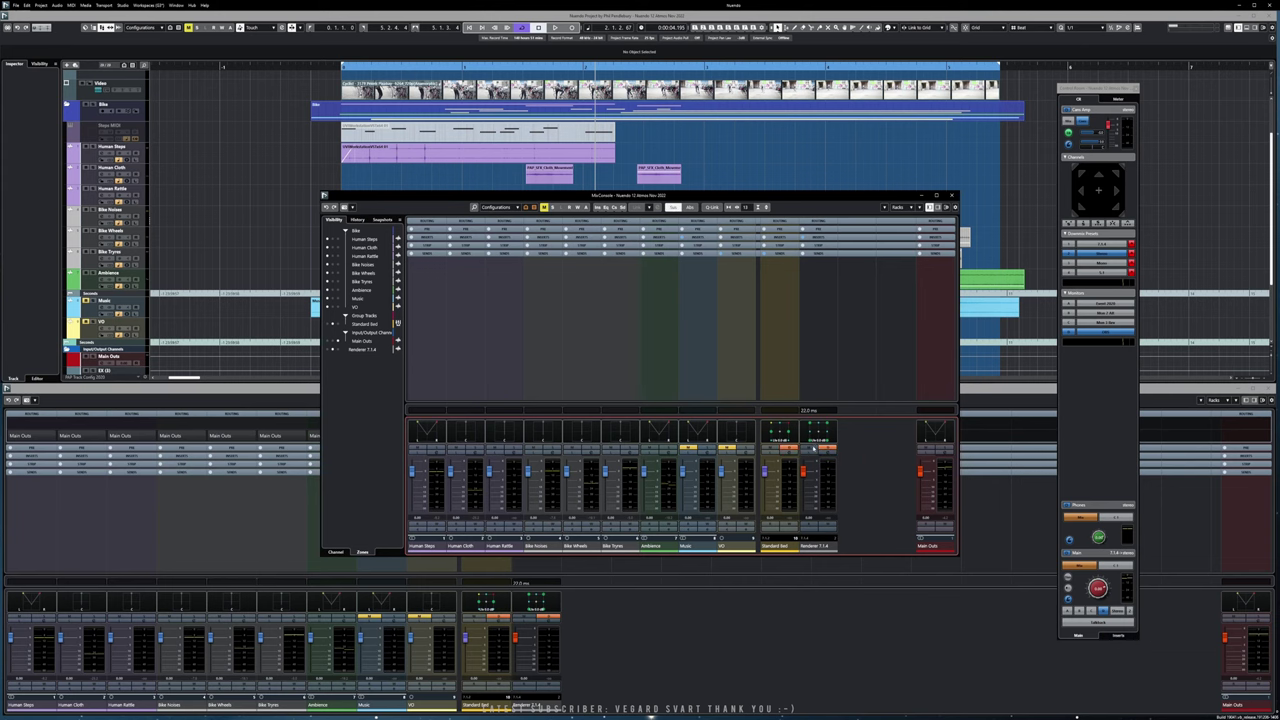
Rename the Standard Bed group channel as Bed 1 and hide the floating MixConsole to reveal ADM Authoring
click(789, 546)
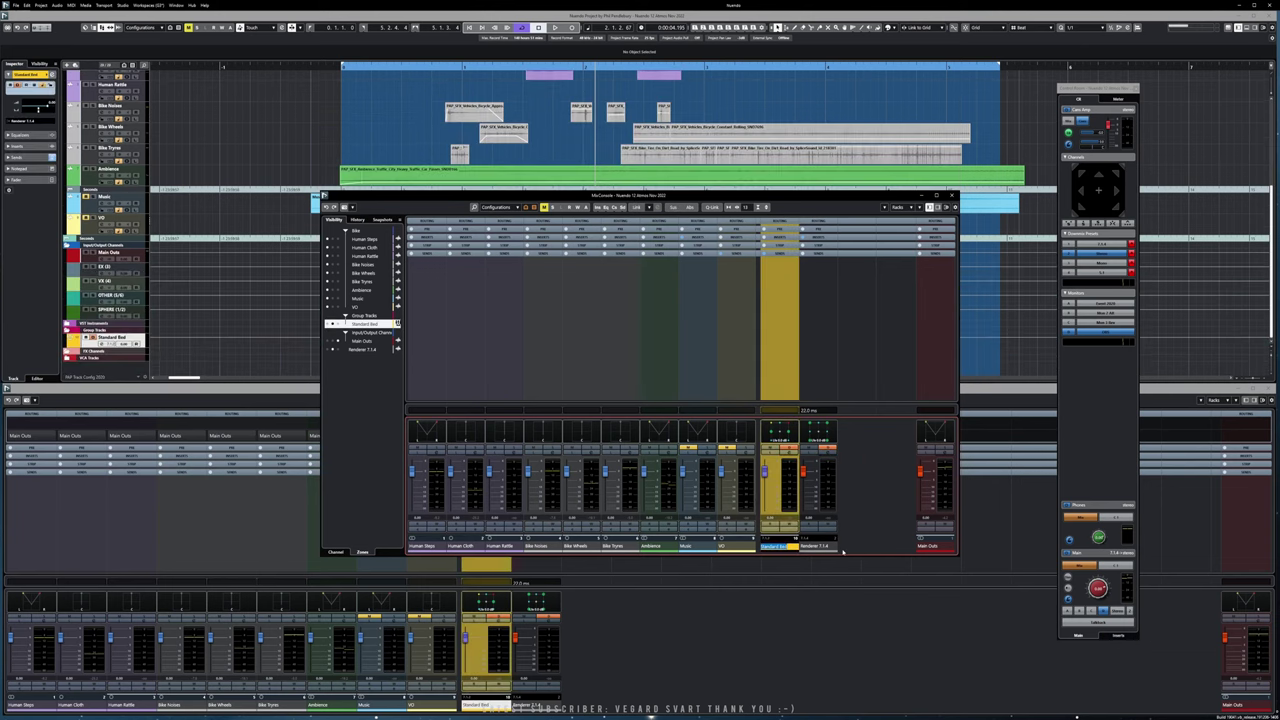
text(Standard bed)
key(Return)
key(F3)
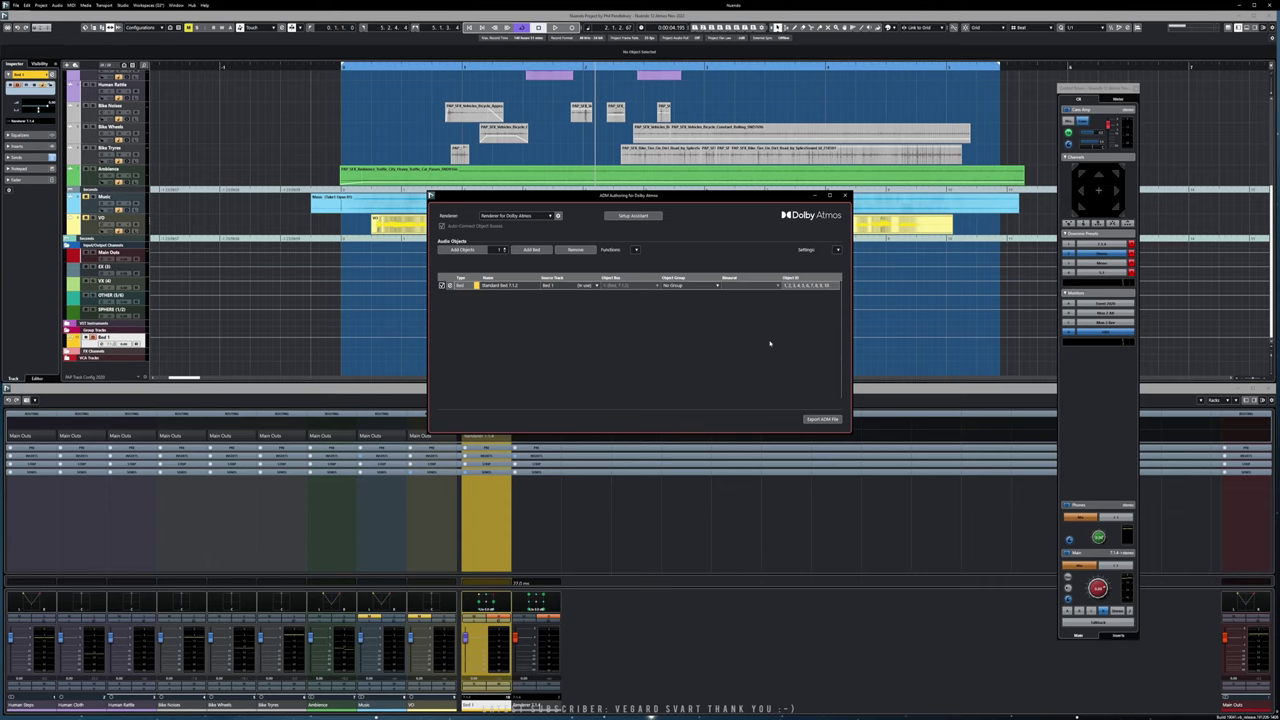
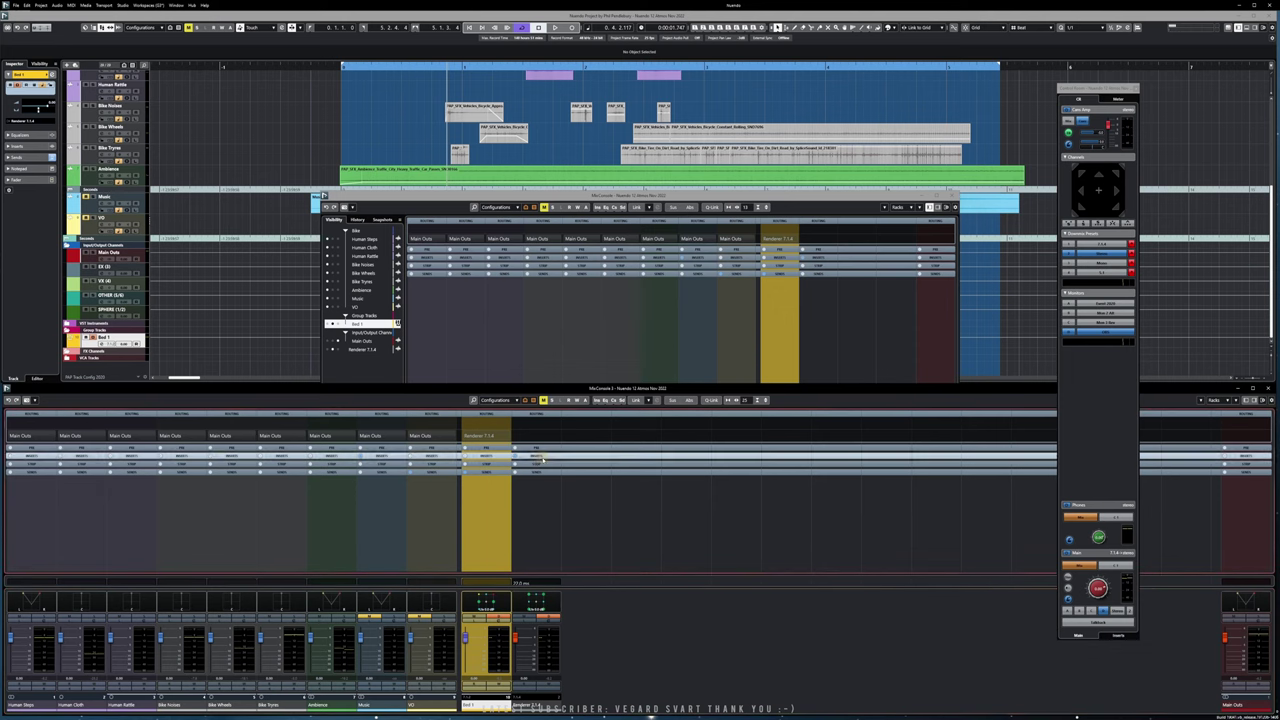
Expand the mixer's insert slots, inspect the Renderer for Dolby Atmos and close it, and briefly show the Video Player
click(537, 456)
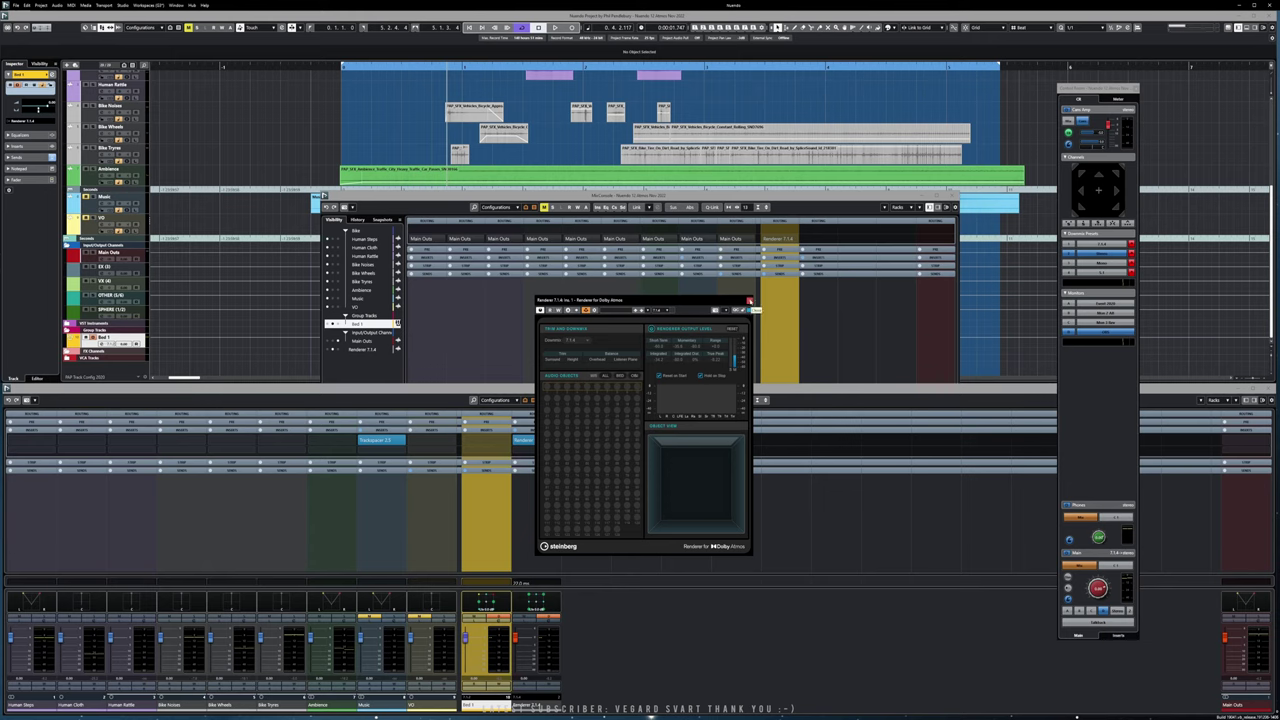
click(750, 301)
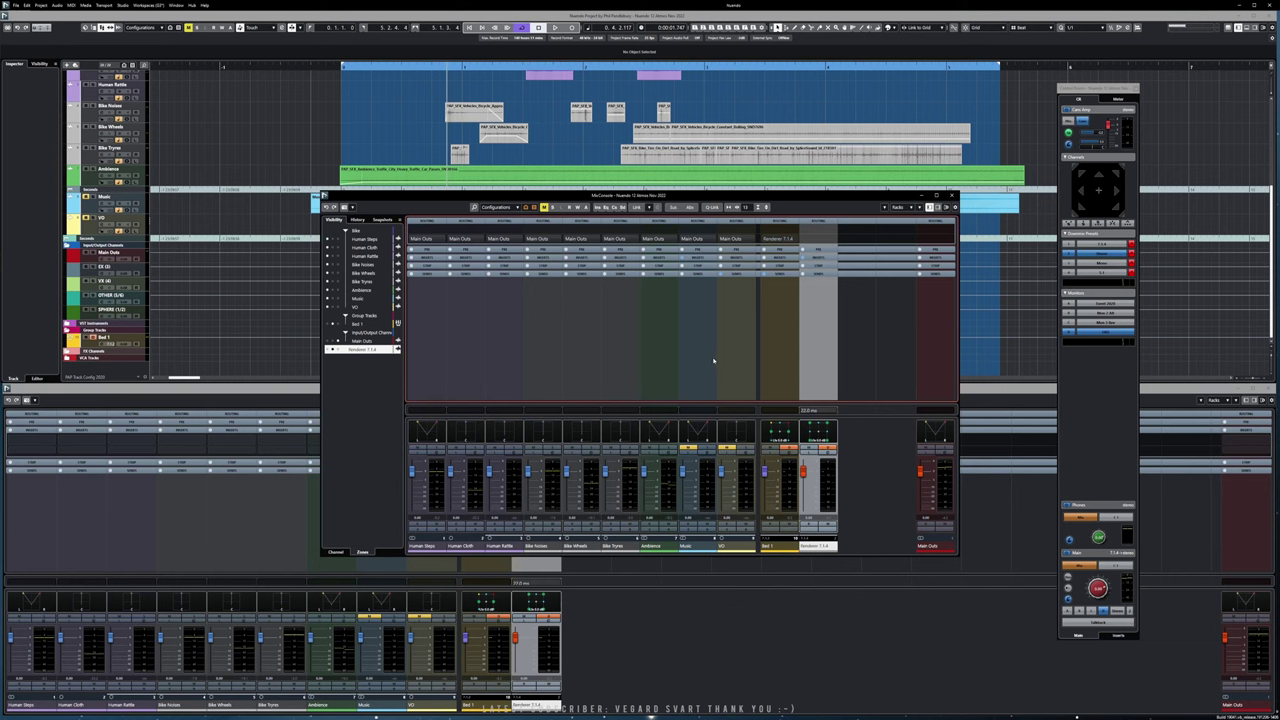
key(F8)
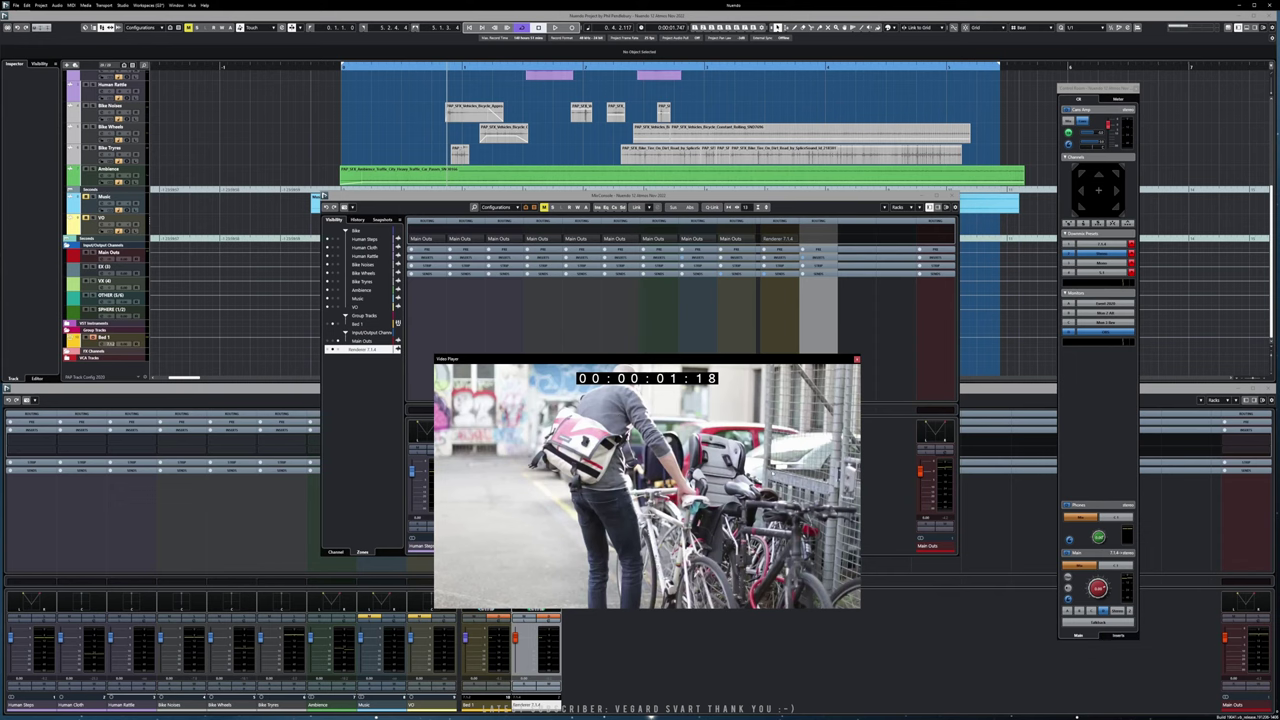
key(F8)
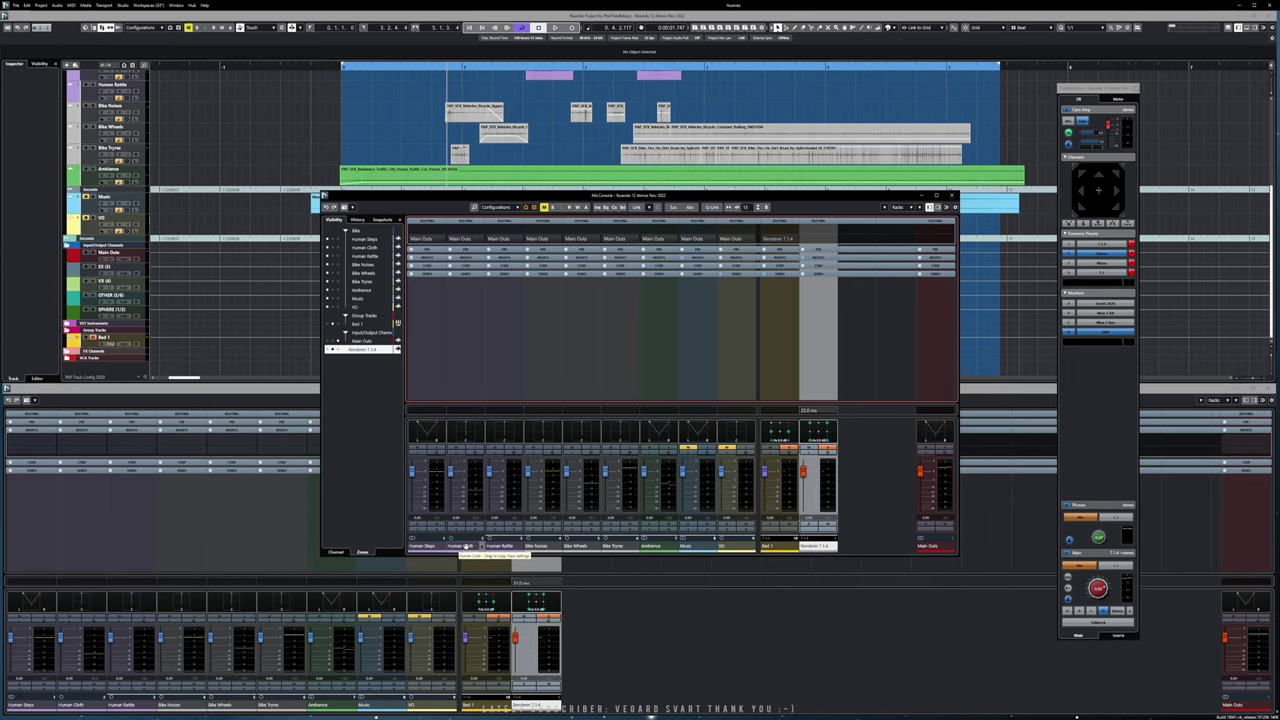
Review the Human Steps, Human Cloth and Human Rattle channels in the MixConsole by selecting each in turn
click(430, 361)
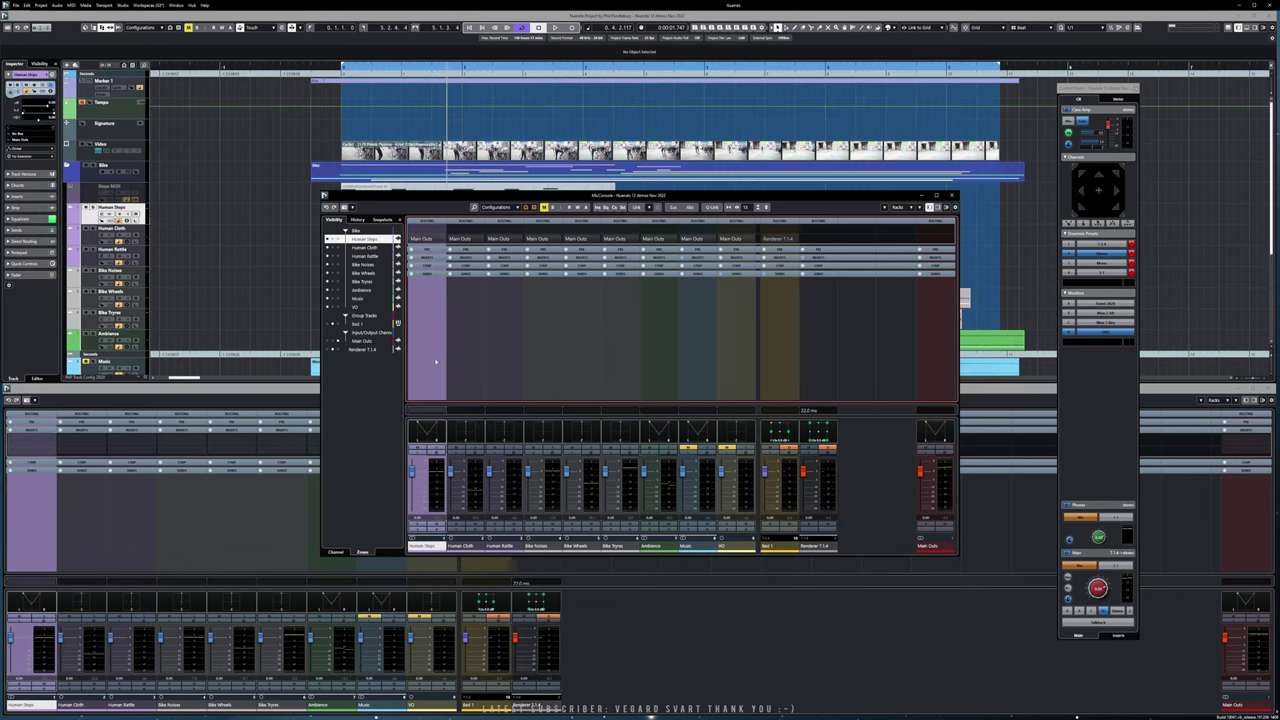
click(480, 373)
click(503, 366)
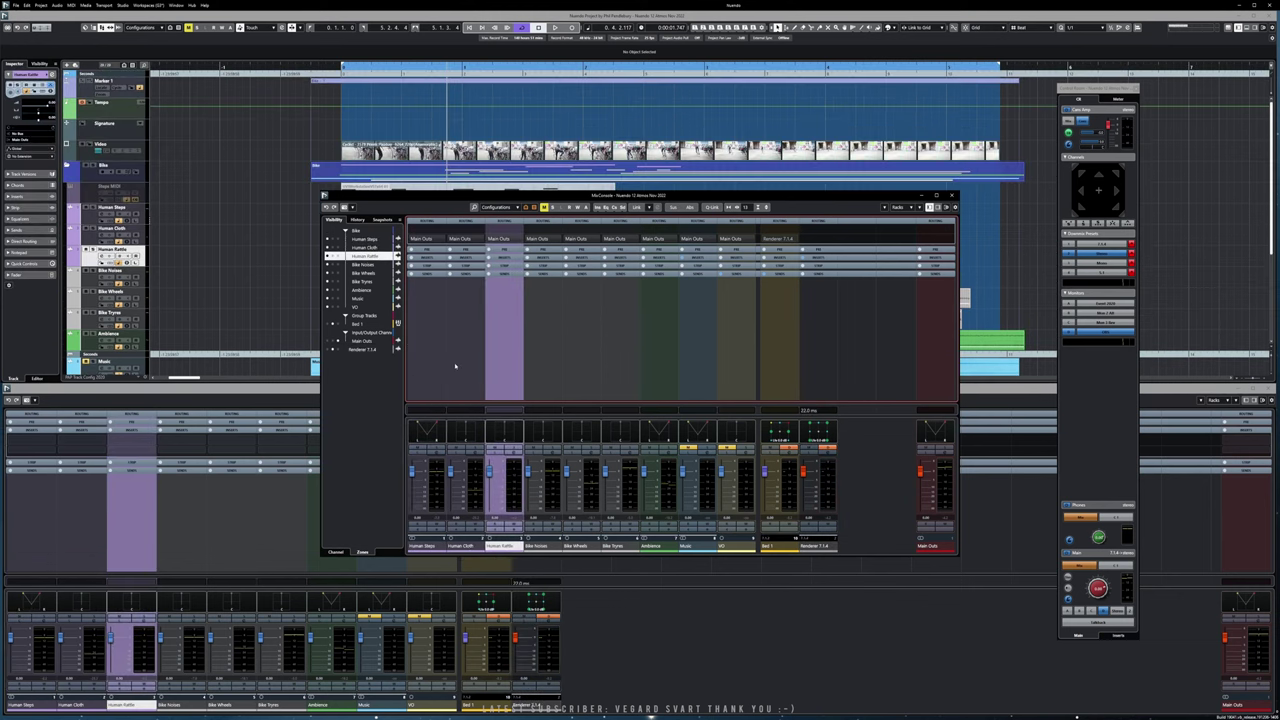
click(448, 363)
click(430, 364)
click(473, 364)
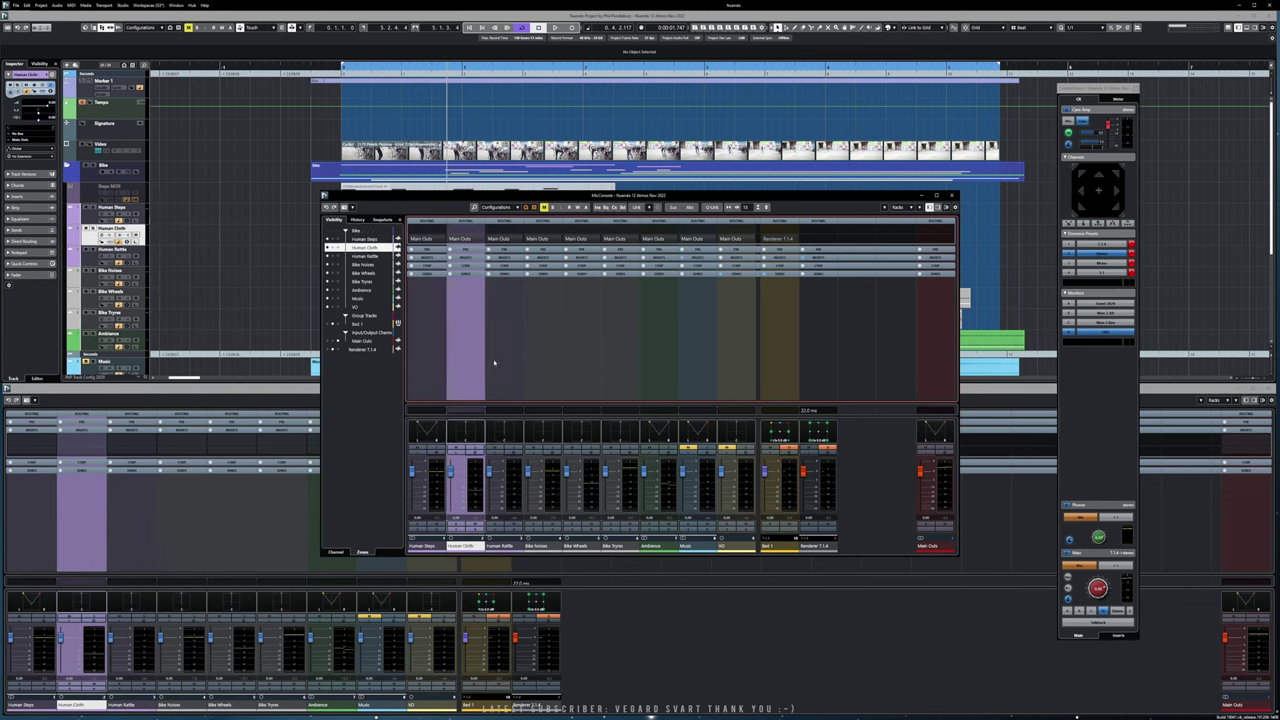
click(497, 362)
click(445, 365)
click(438, 366)
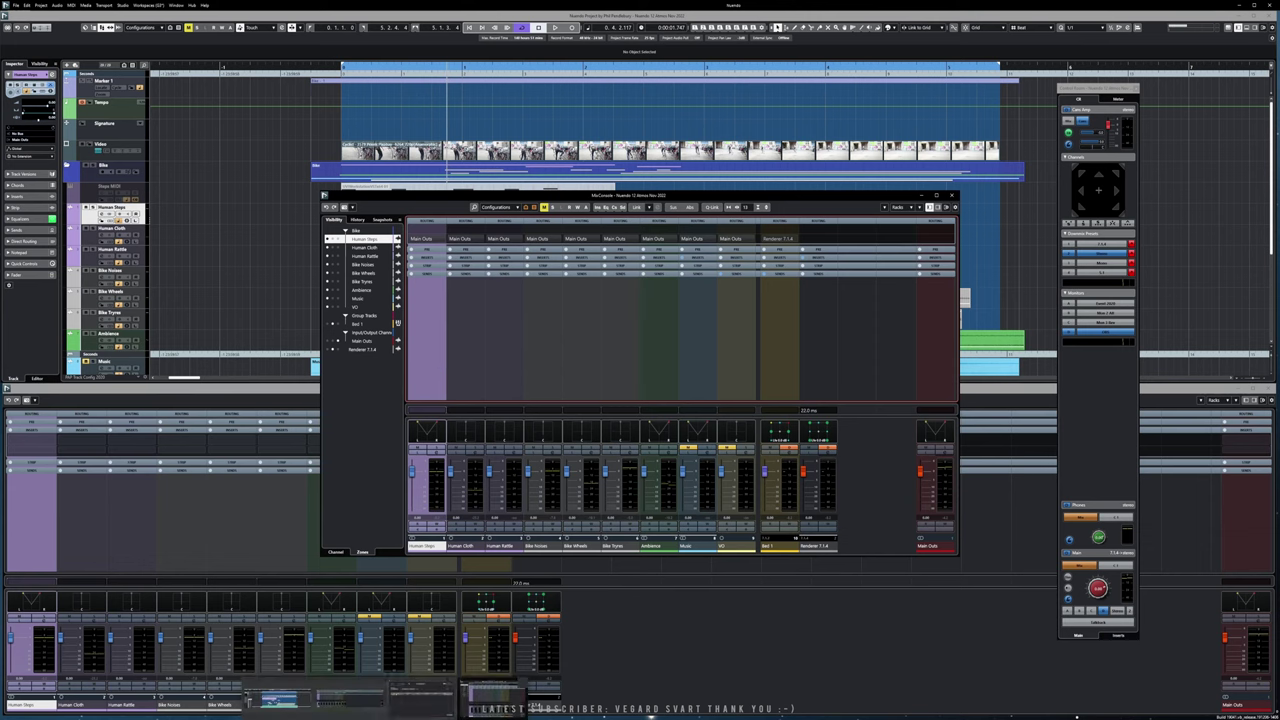
Reopen the renderer channel's Renderer for Dolby Atmos insert, compare it with the Bed 1 channel, and close it
click(651, 623)
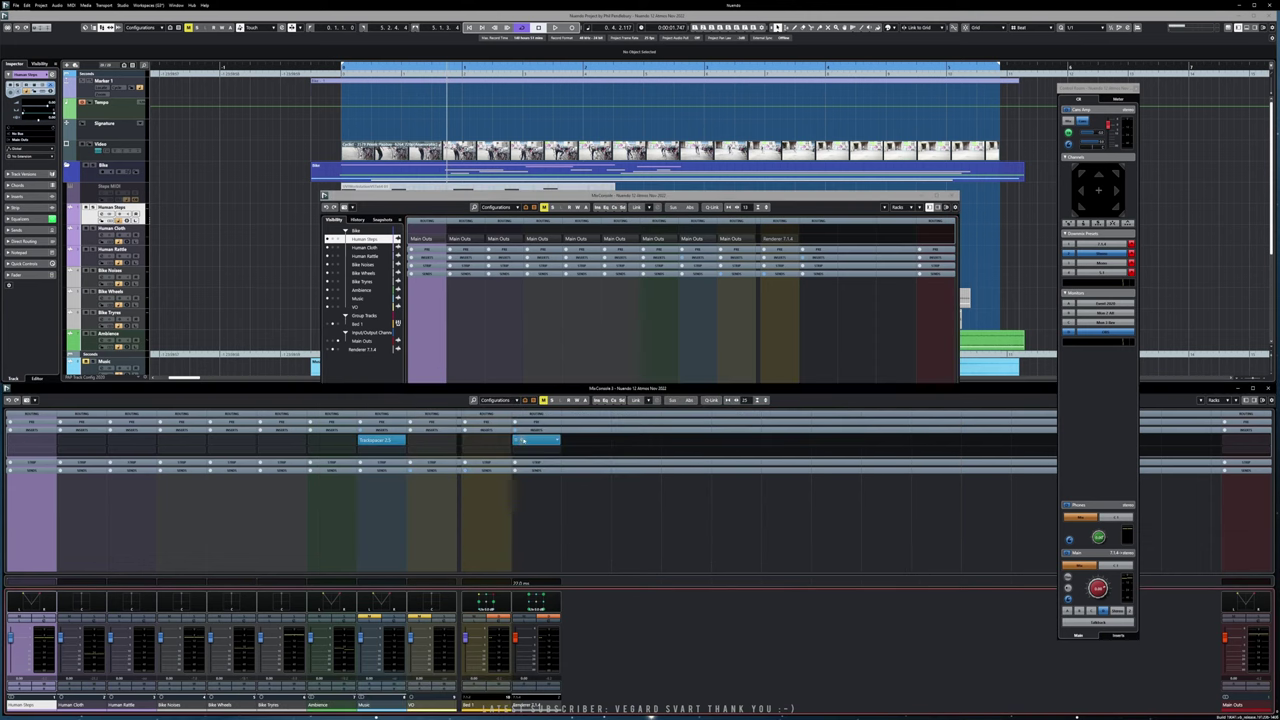
click(536, 440)
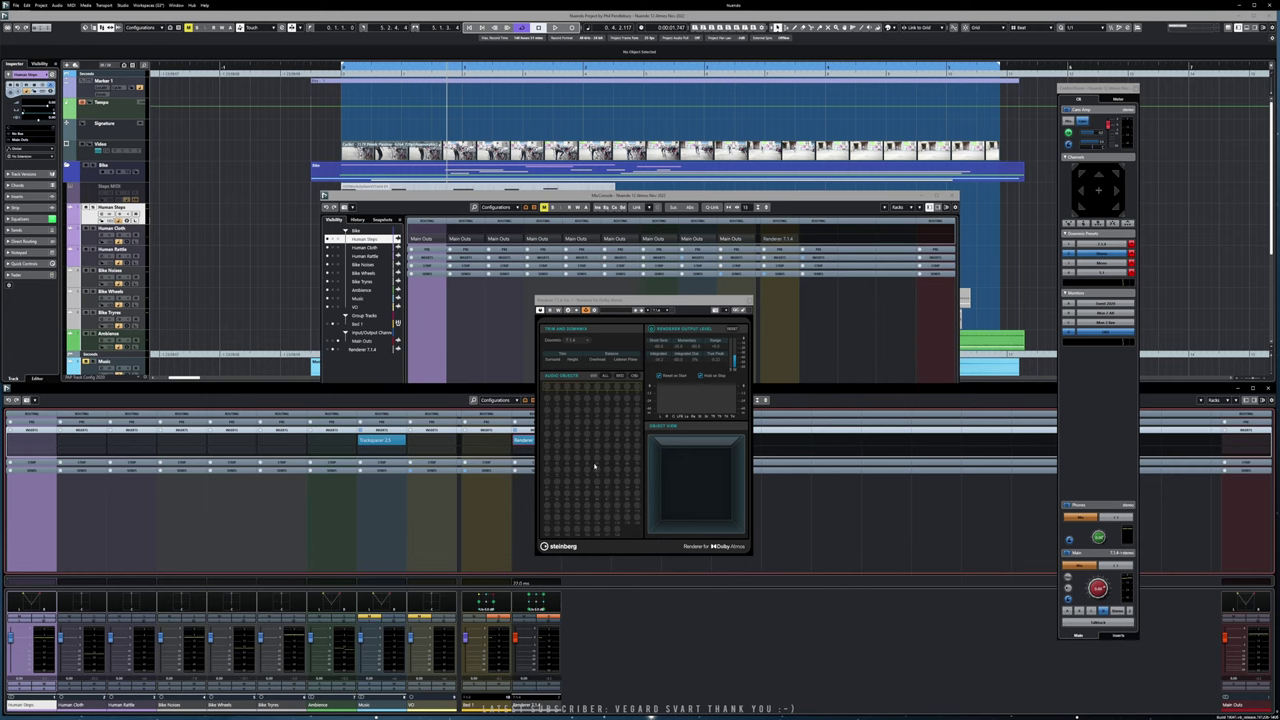
click(776, 315)
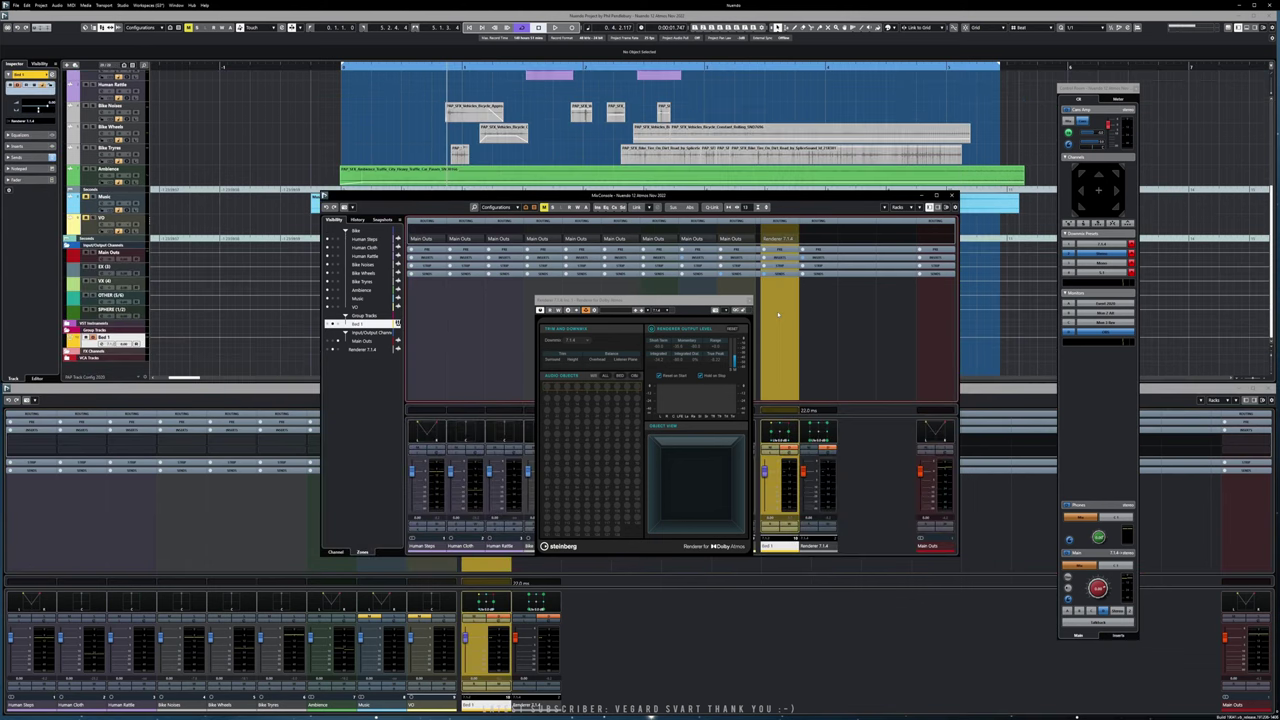
click(749, 300)
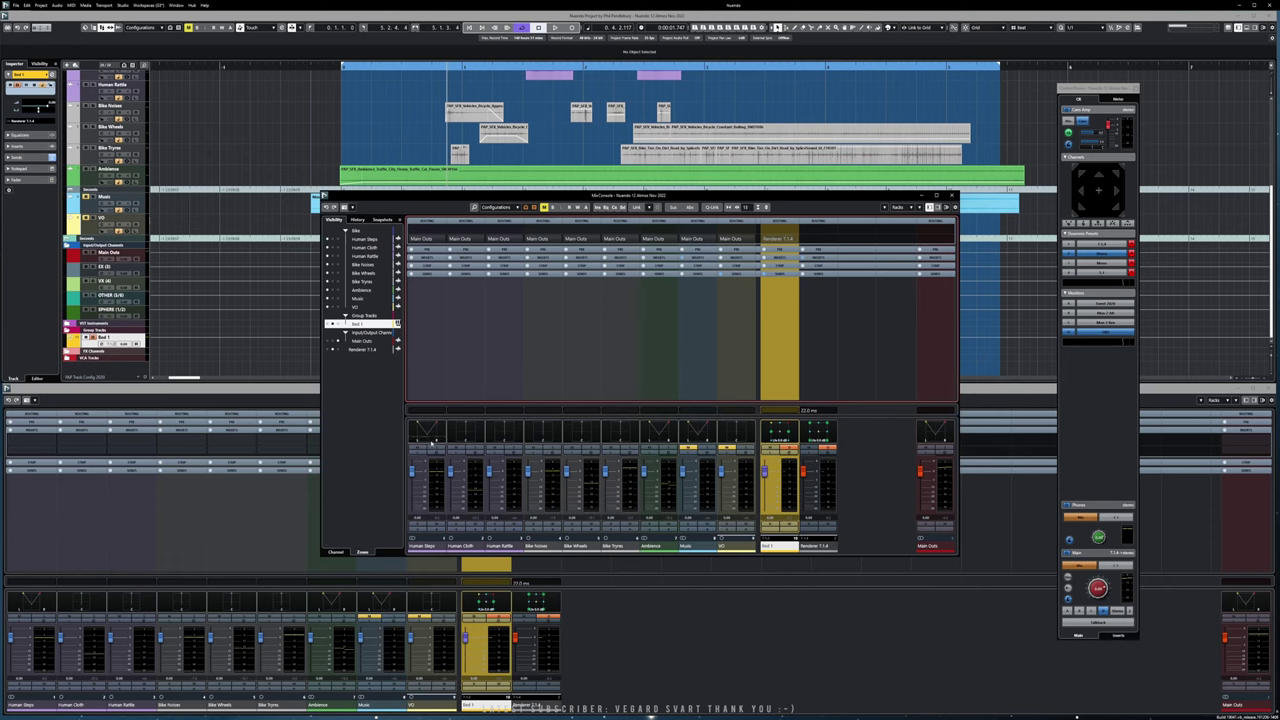
Route Bike Noises, Bike Wheels and Bike Tryres to a new 7.1.4 group channel named ALL BIKE, with its output set to Renderer 7.1.4
click(541, 383)
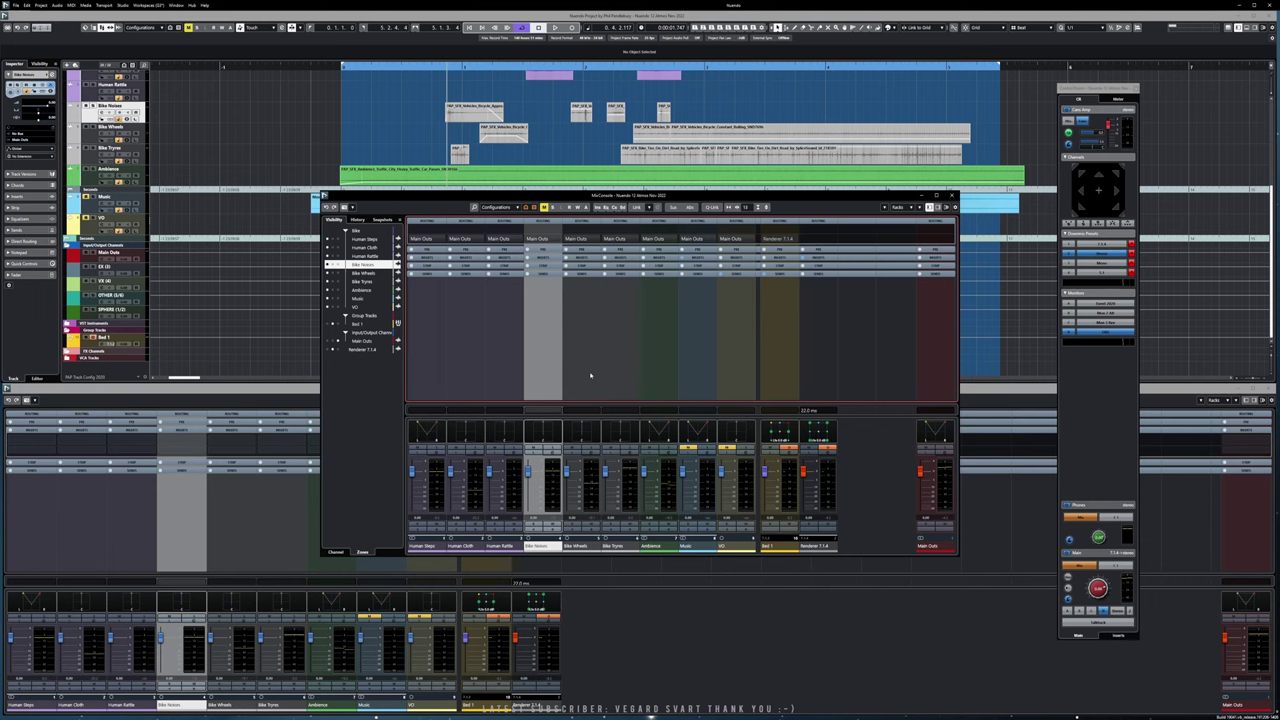
ctrl+click(588, 371)
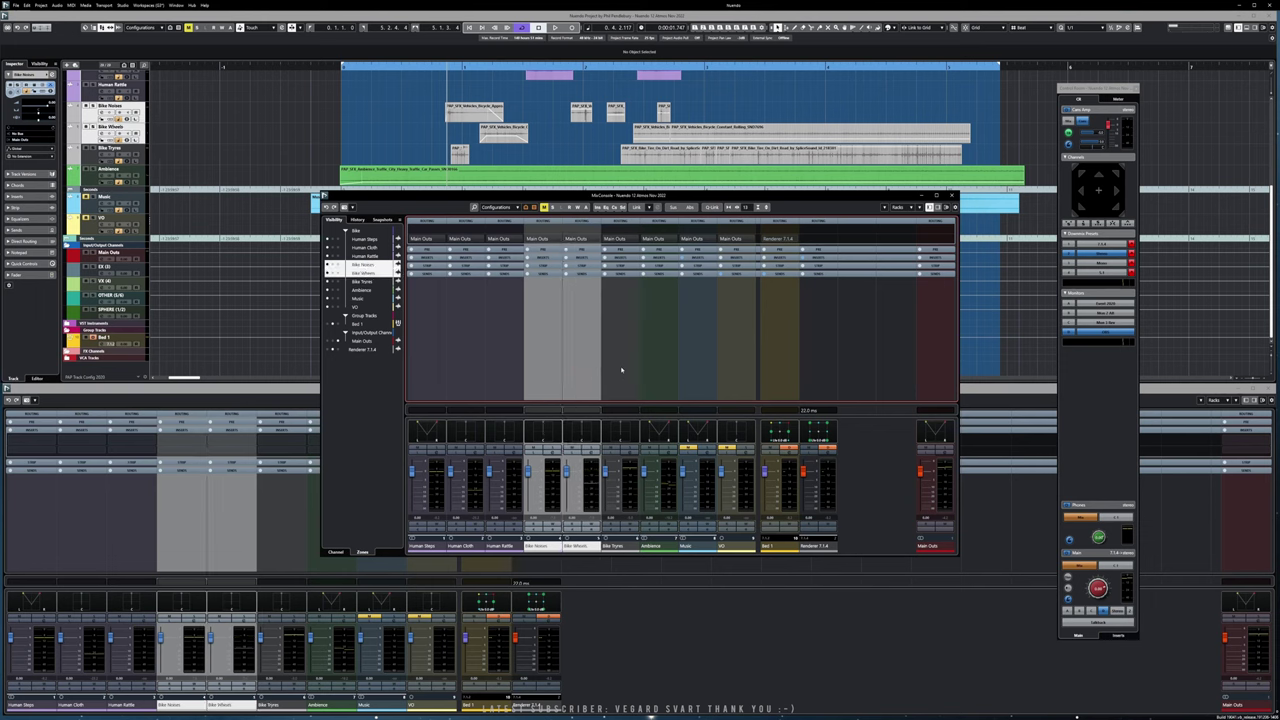
ctrl+click(621, 370)
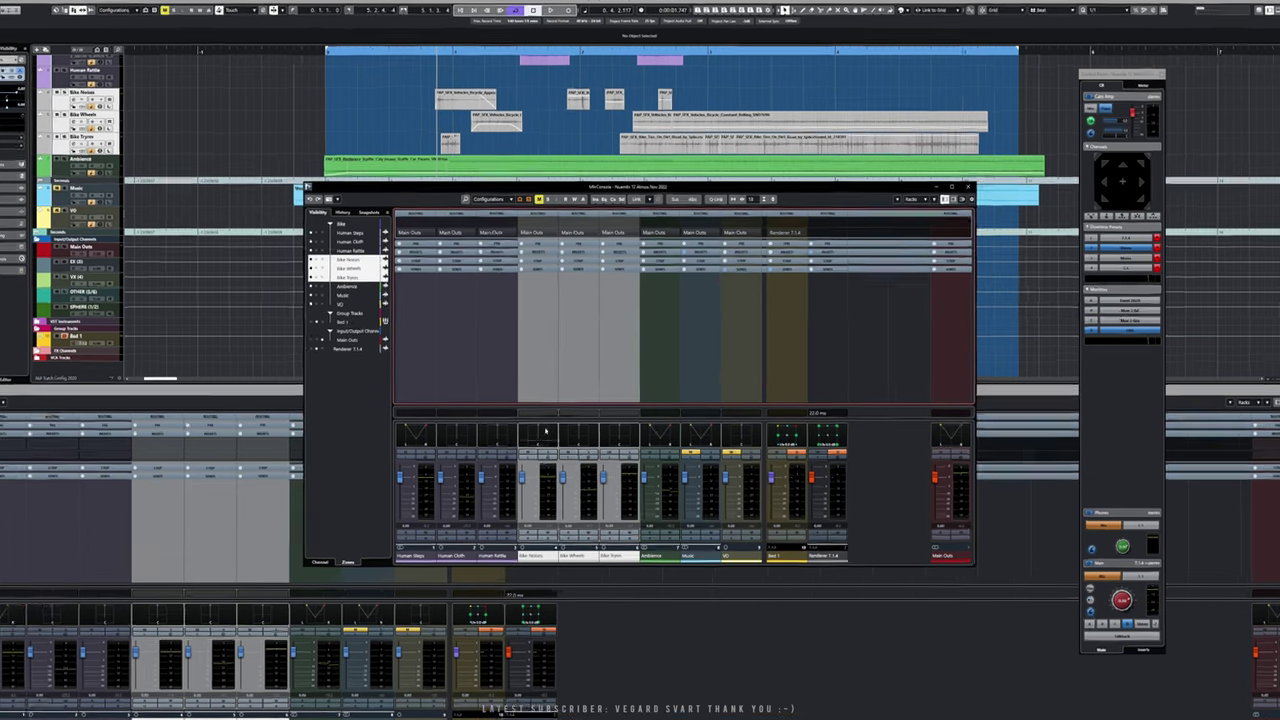
right_click(549, 398)
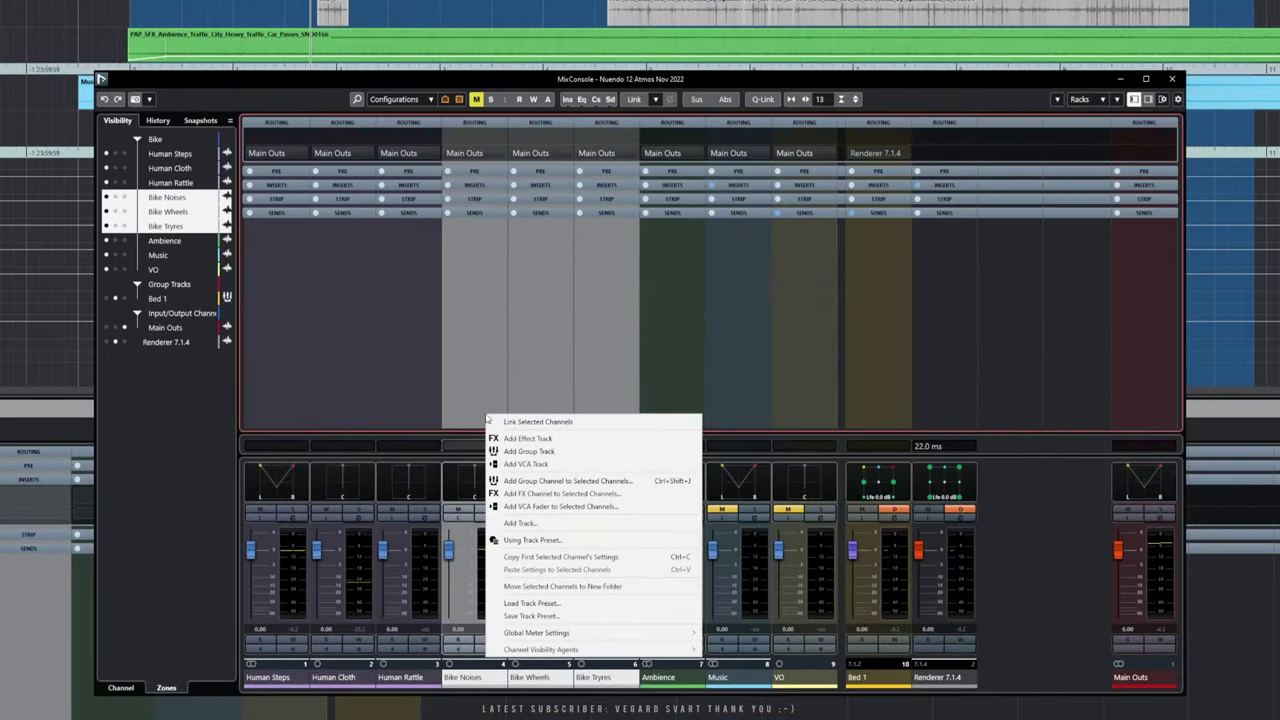
click(557, 481)
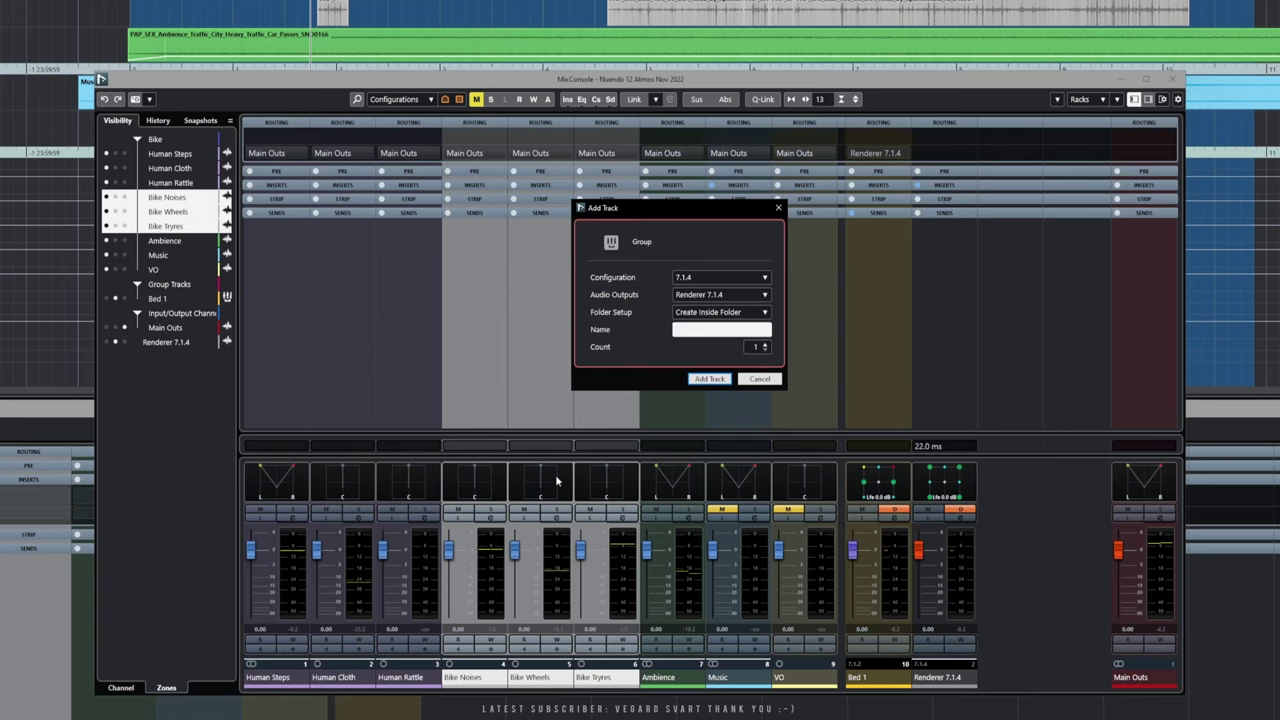
text(Bike)
text(ALL ke)
text(BIKE)
click(717, 381)
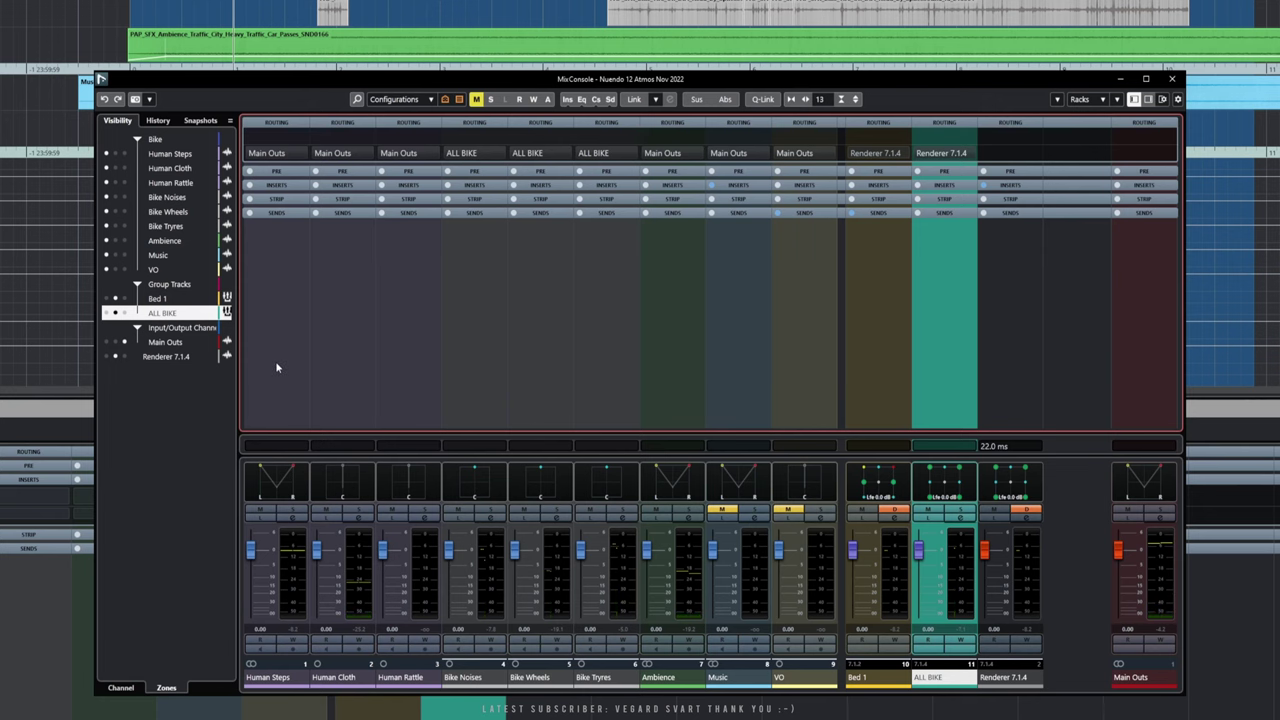
Select the Human Steps, Human Cloth and Human Rattle channels, demonstrating adding and removing Music, Ambience and Bike Tryres from the selection
drag(277, 367, 404, 362)
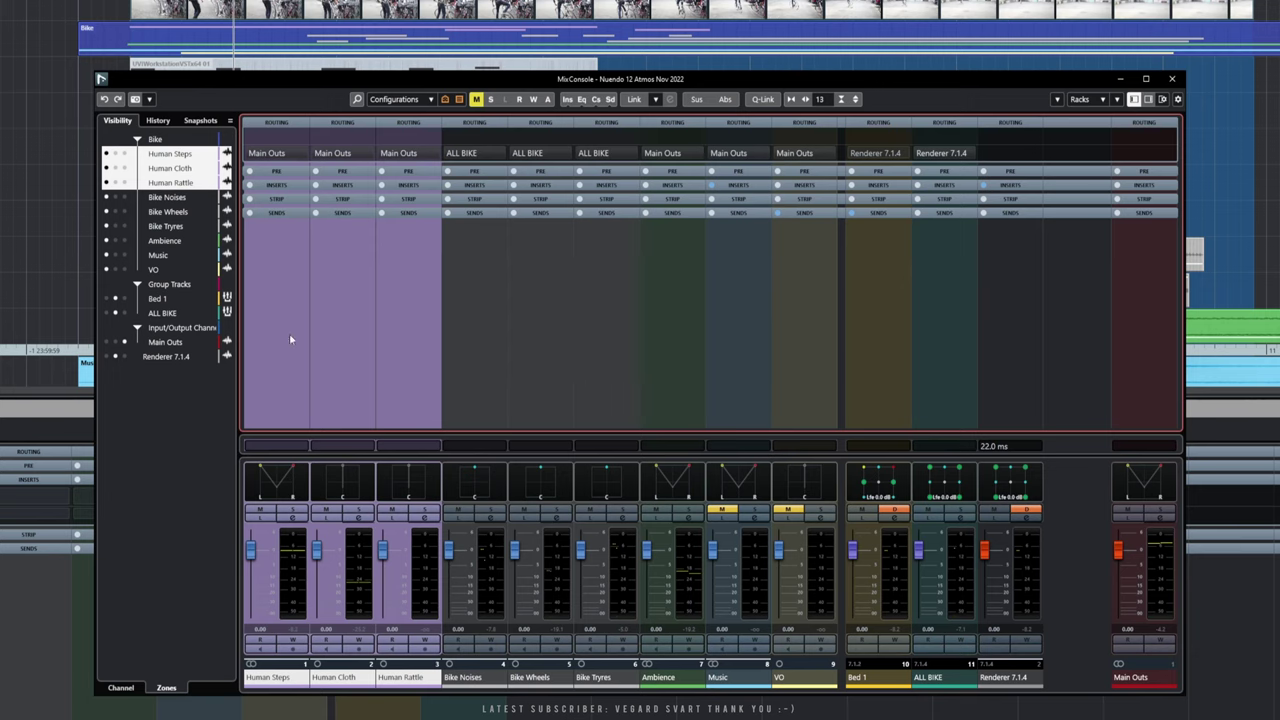
click(478, 336)
drag(412, 337, 280, 342)
ctrl+click(762, 334)
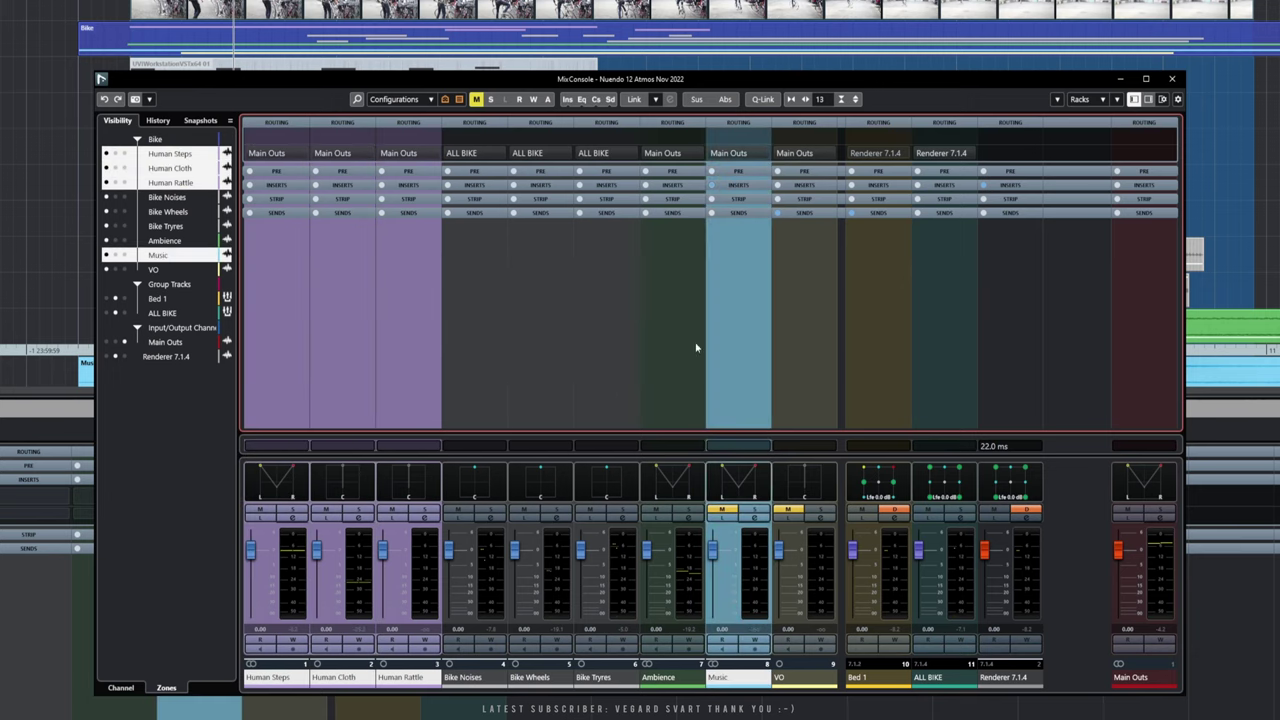
ctrl+click(692, 349)
ctrl+click(595, 354)
ctrl+click(809, 332)
ctrl+click(736, 343)
ctrl+click(782, 350)
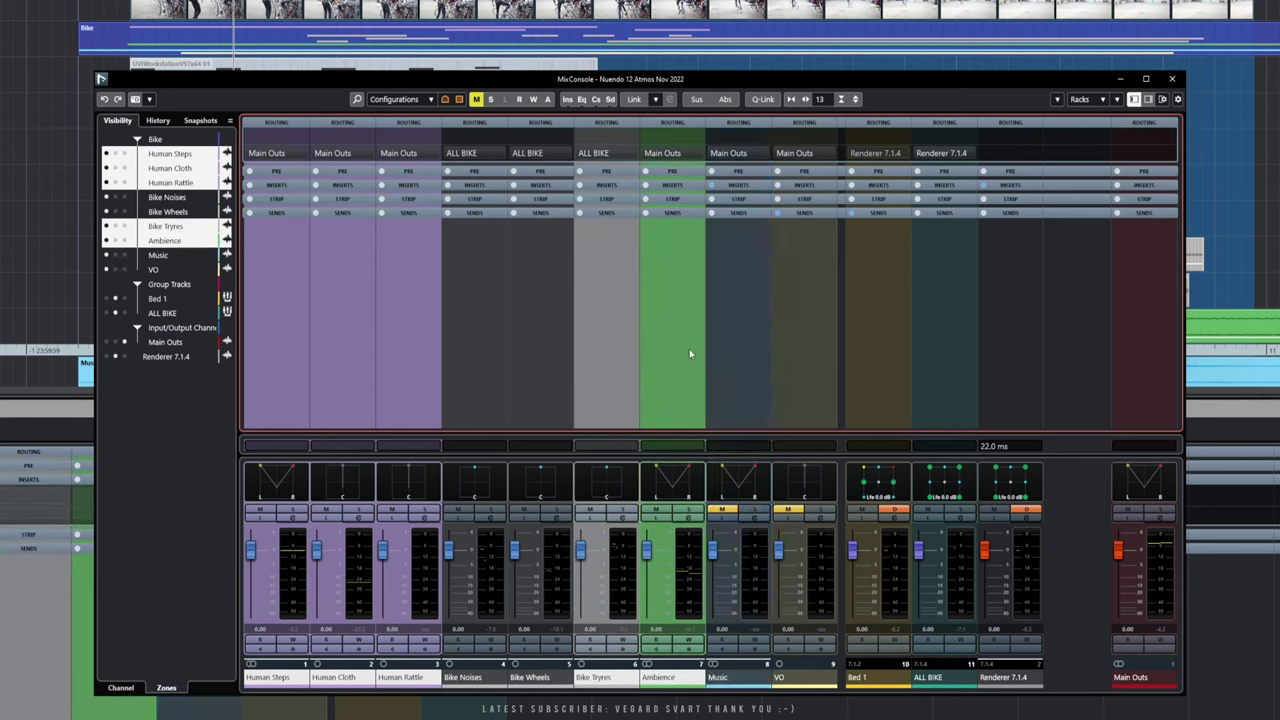
ctrl+click(689, 349)
ctrl+click(615, 355)
Add a 7.1.4 group channel named ALL HUMAN for the three selected human channels, with its output set to Renderer 7.1.4
right_click(344, 307)
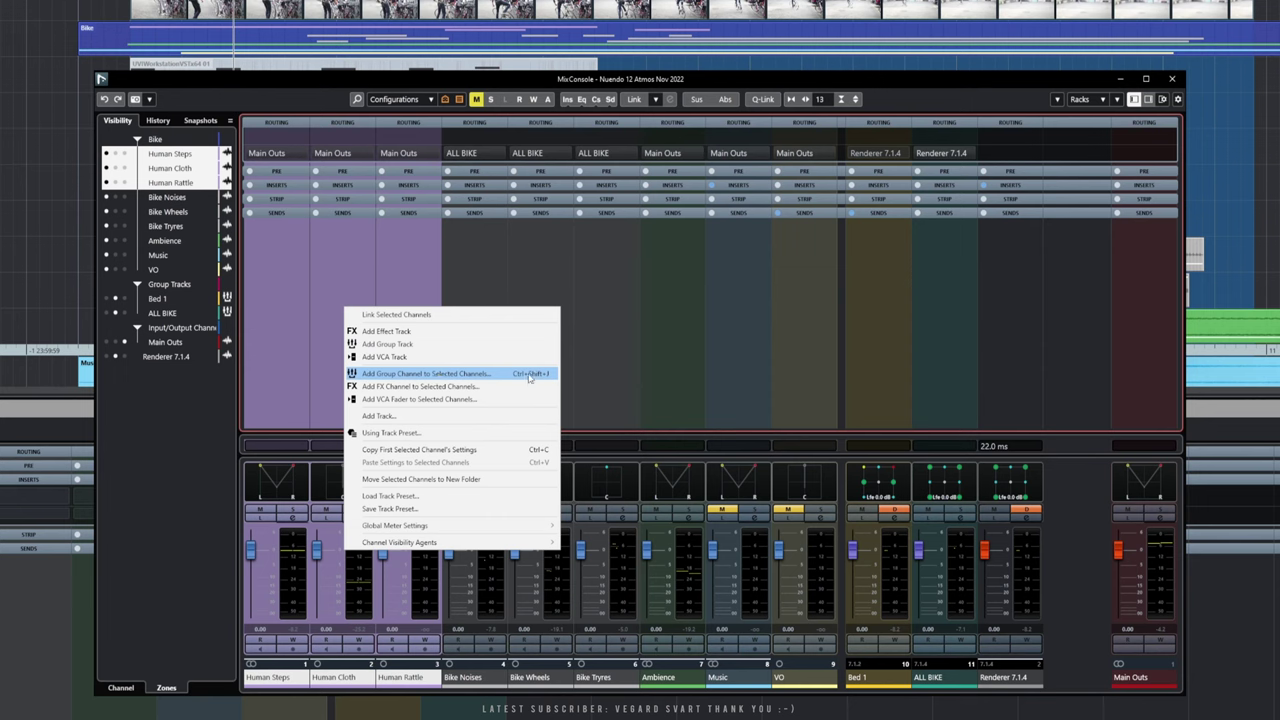
click(447, 374)
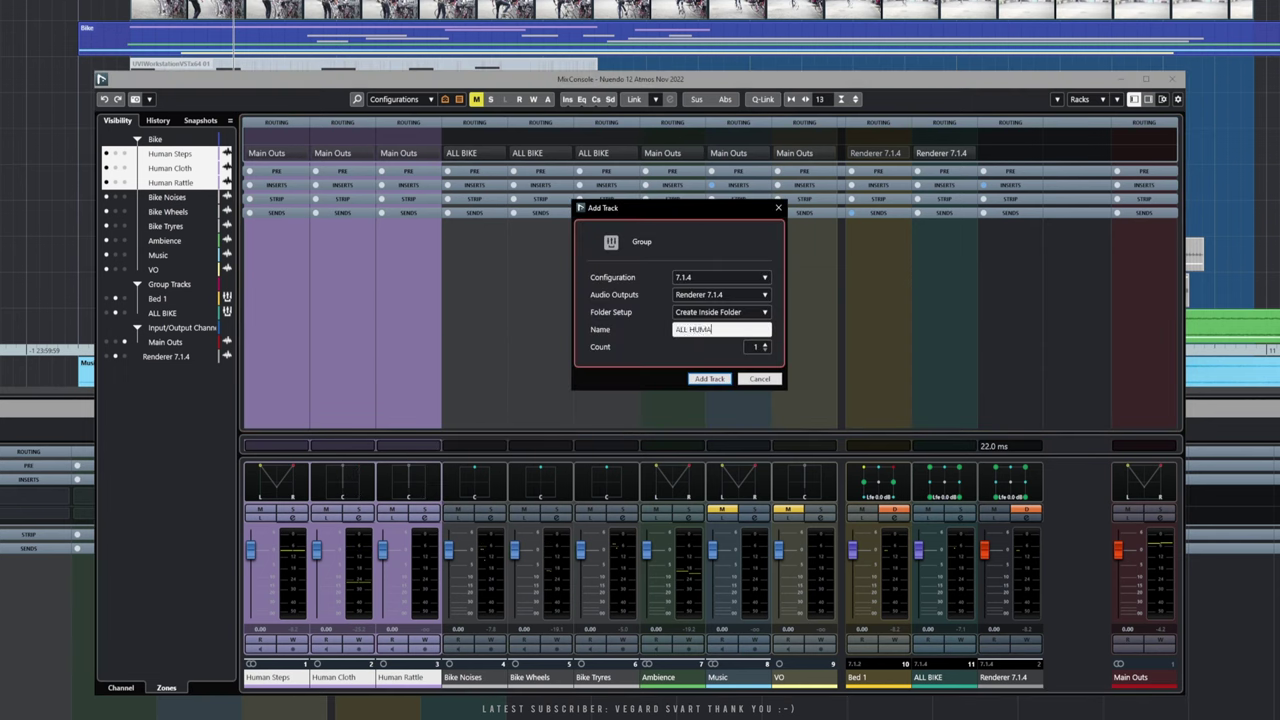
click(712, 380)
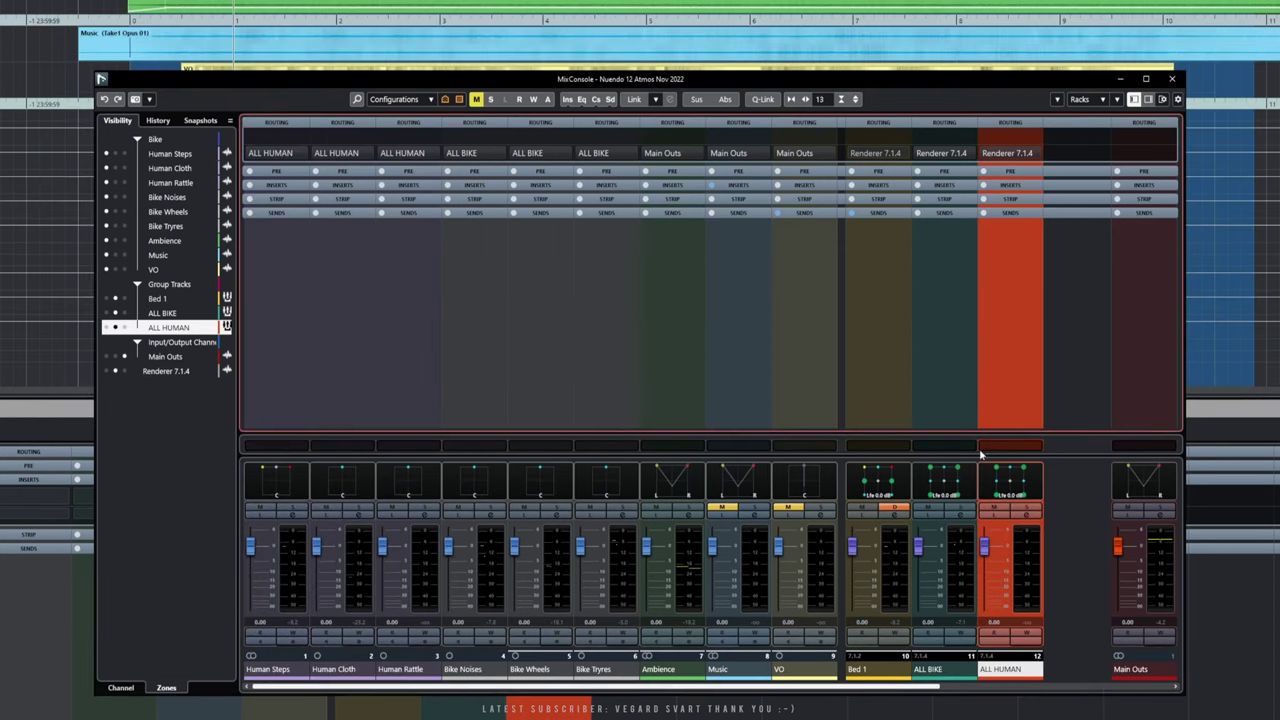
Color the ALL HUMAN group channel light purple and the ALL BIKE group channel grey
click(1038, 672)
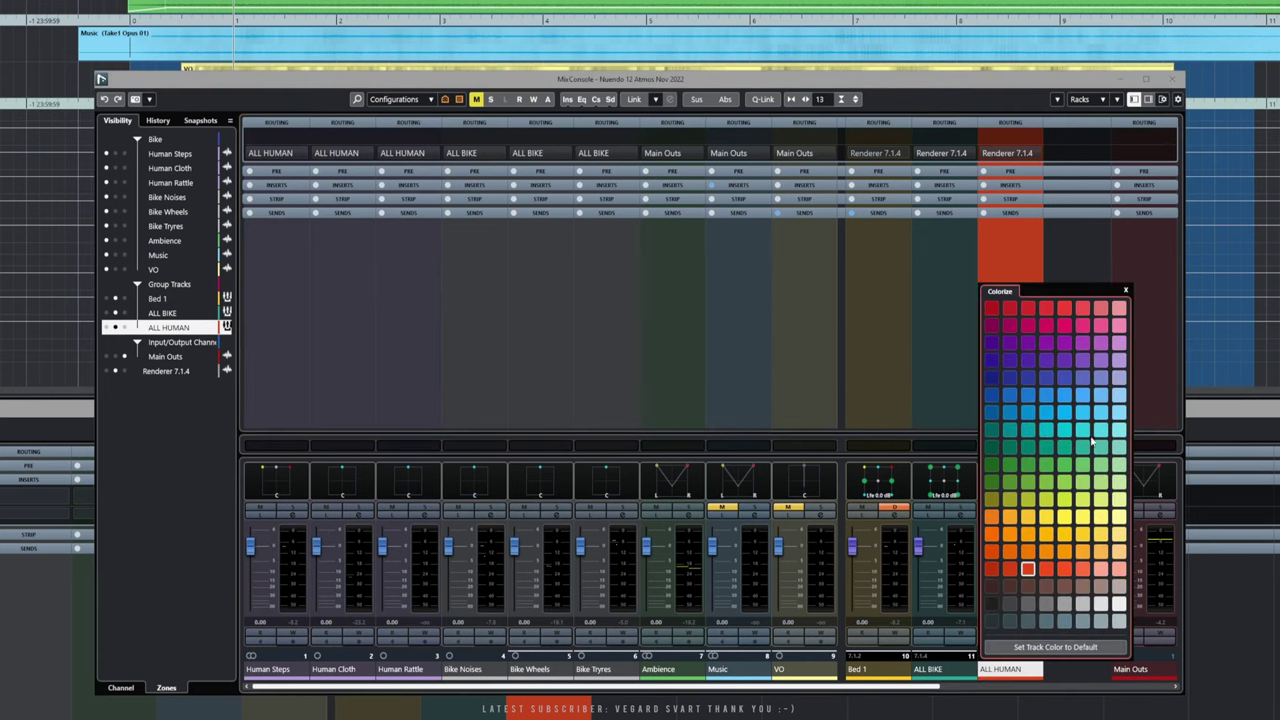
click(1084, 378)
click(1100, 360)
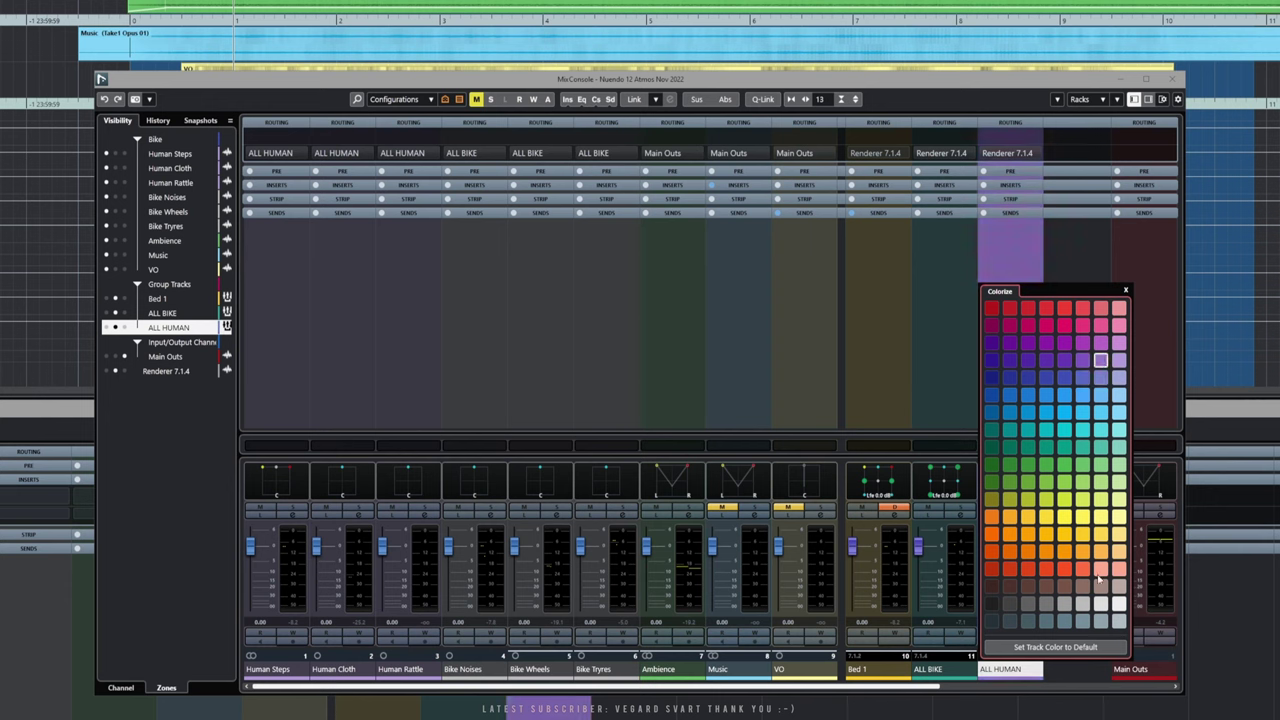
click(973, 678)
click(973, 678)
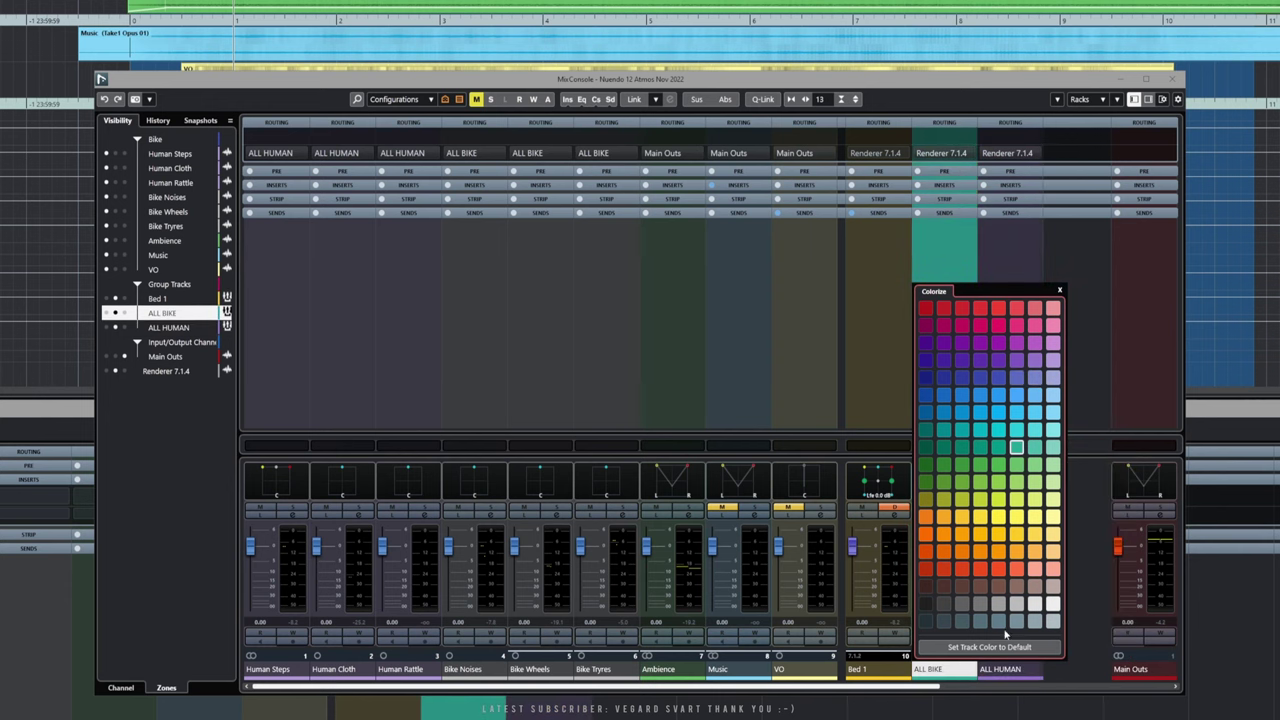
click(980, 603)
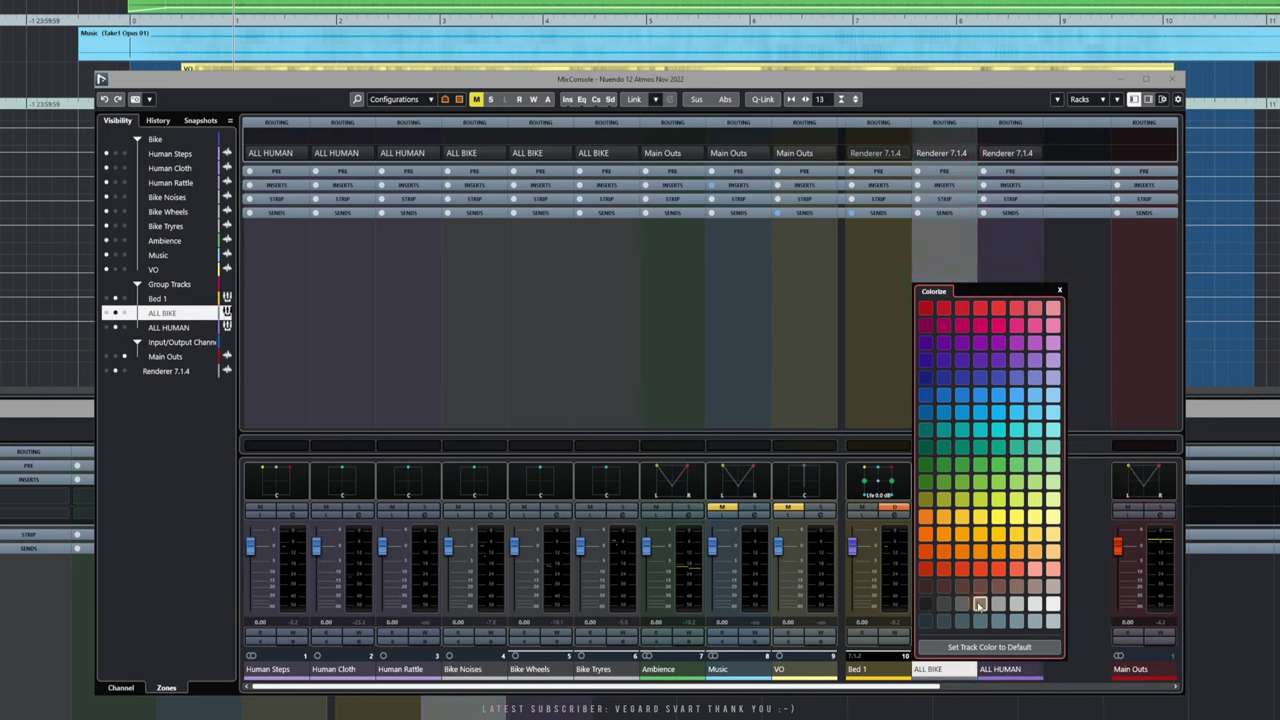
click(1080, 646)
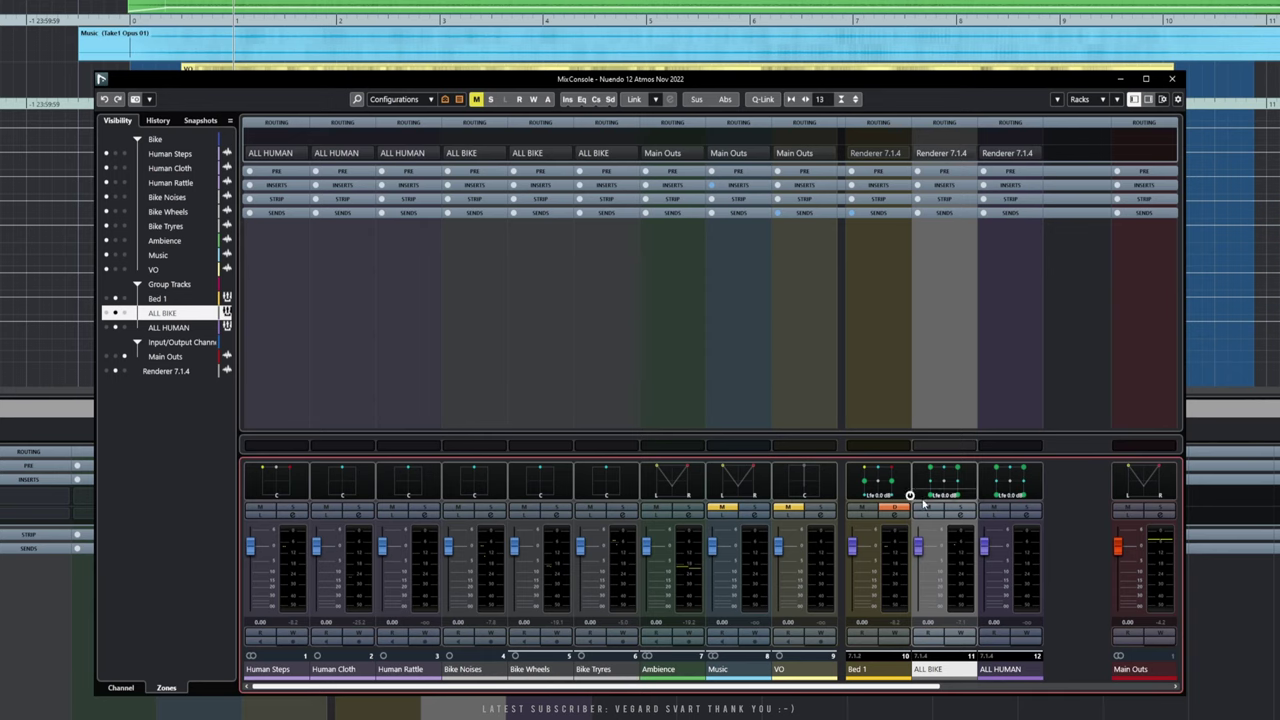
Review the mixer's channel visibility list and its channel type filter, and return to the Zones view
click(121, 688)
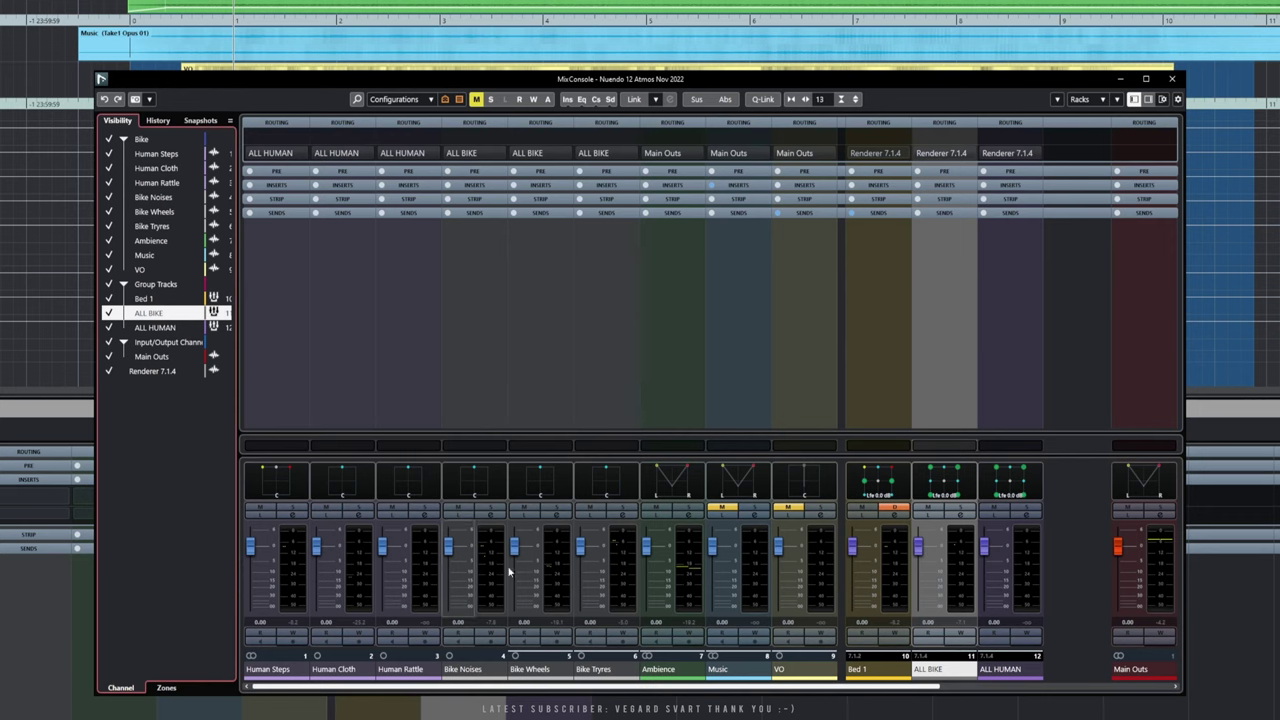
click(459, 100)
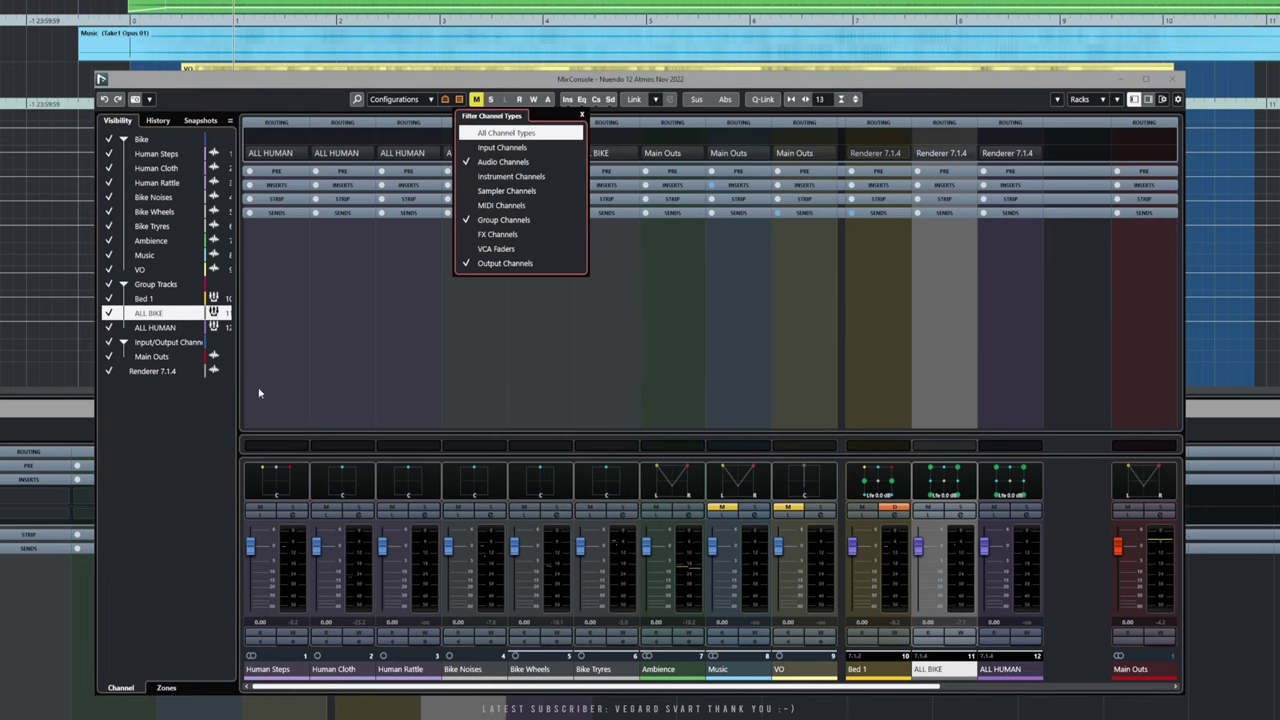
click(185, 440)
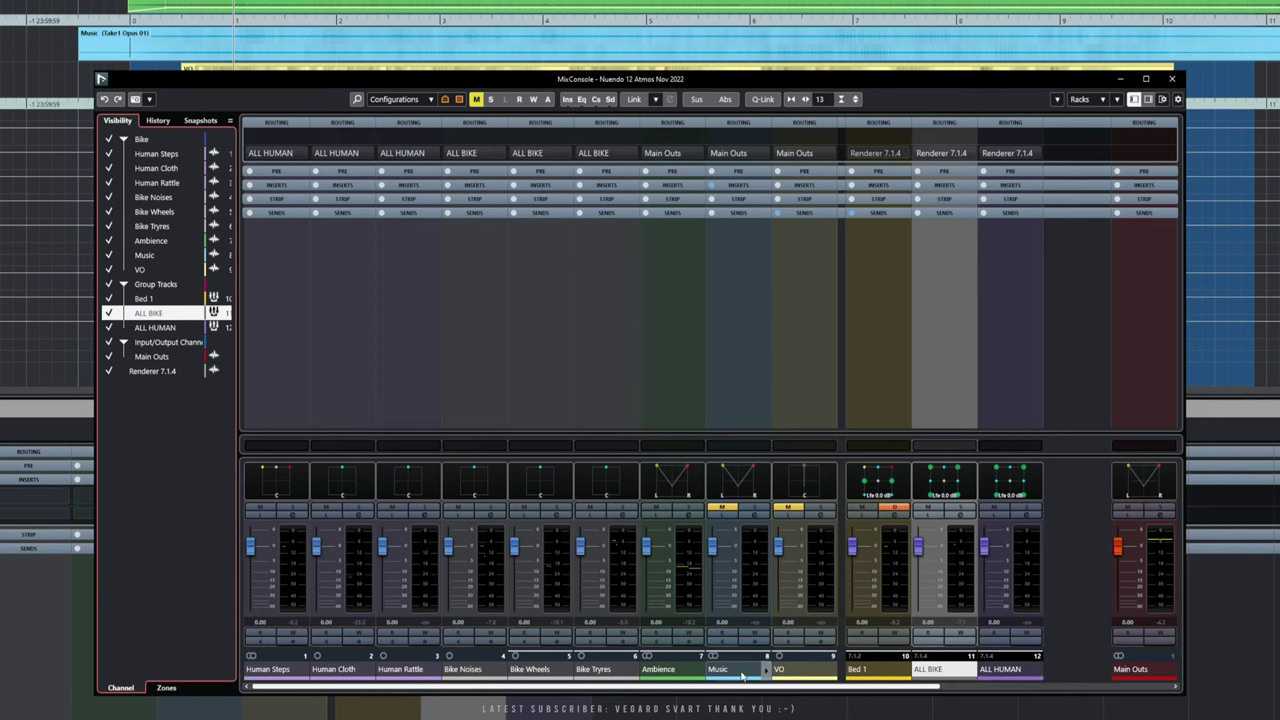
click(166, 687)
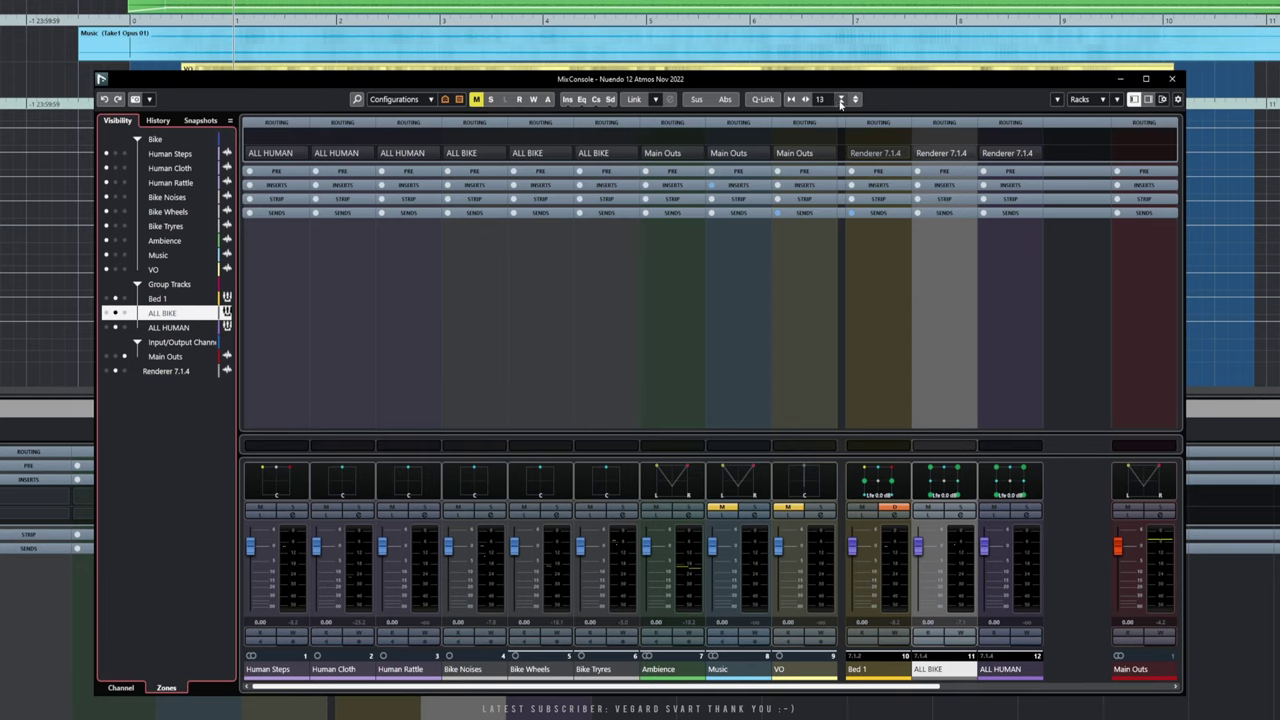
Narrow the mixer's channel strips so that 15 fit in the MixConsole, and play back the bike scene
click(790, 100)
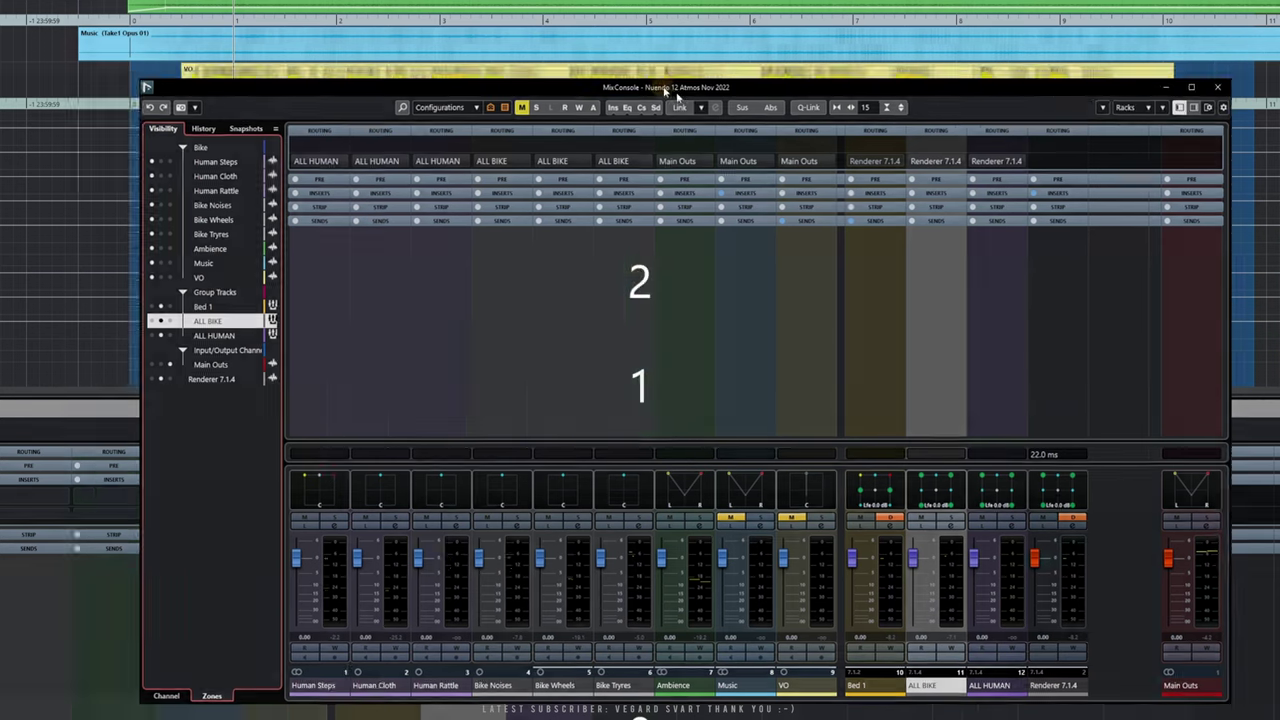
drag(618, 82, 628, 466)
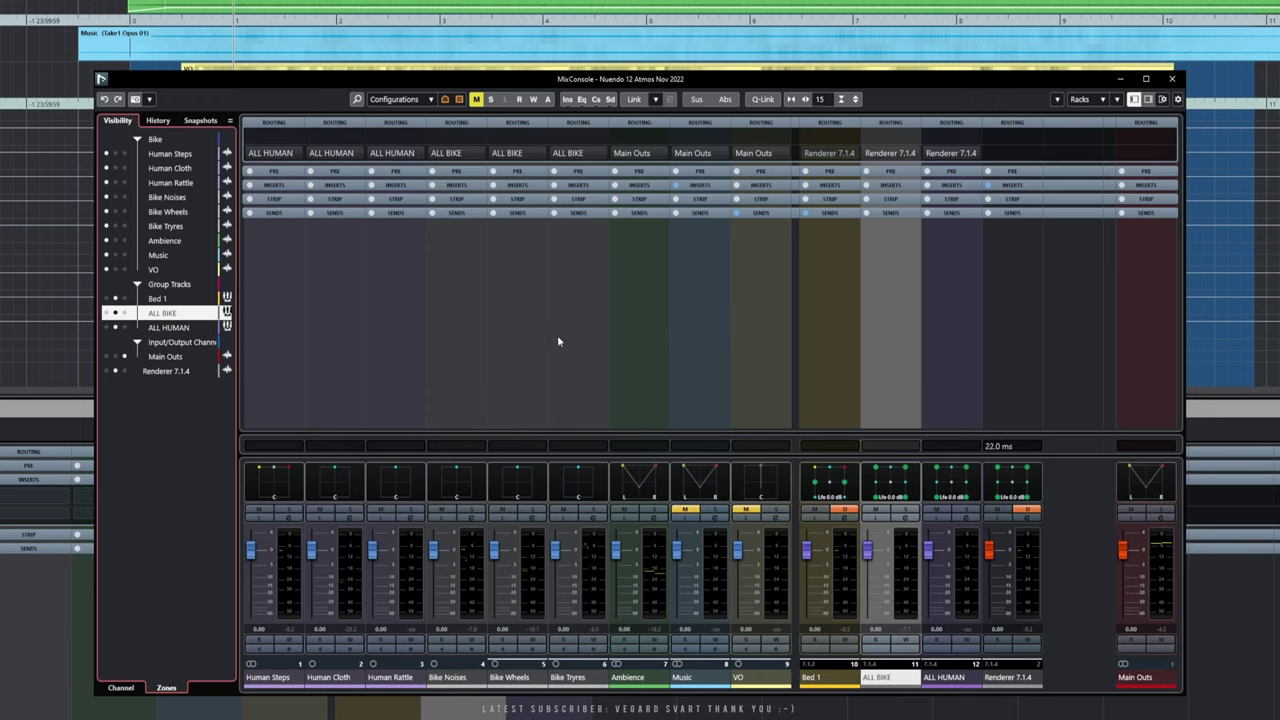
key(space)
Reorder the group channels so that ALL HUMAN comes first, followed by ALL BIKE and Bed 1
key(F3)
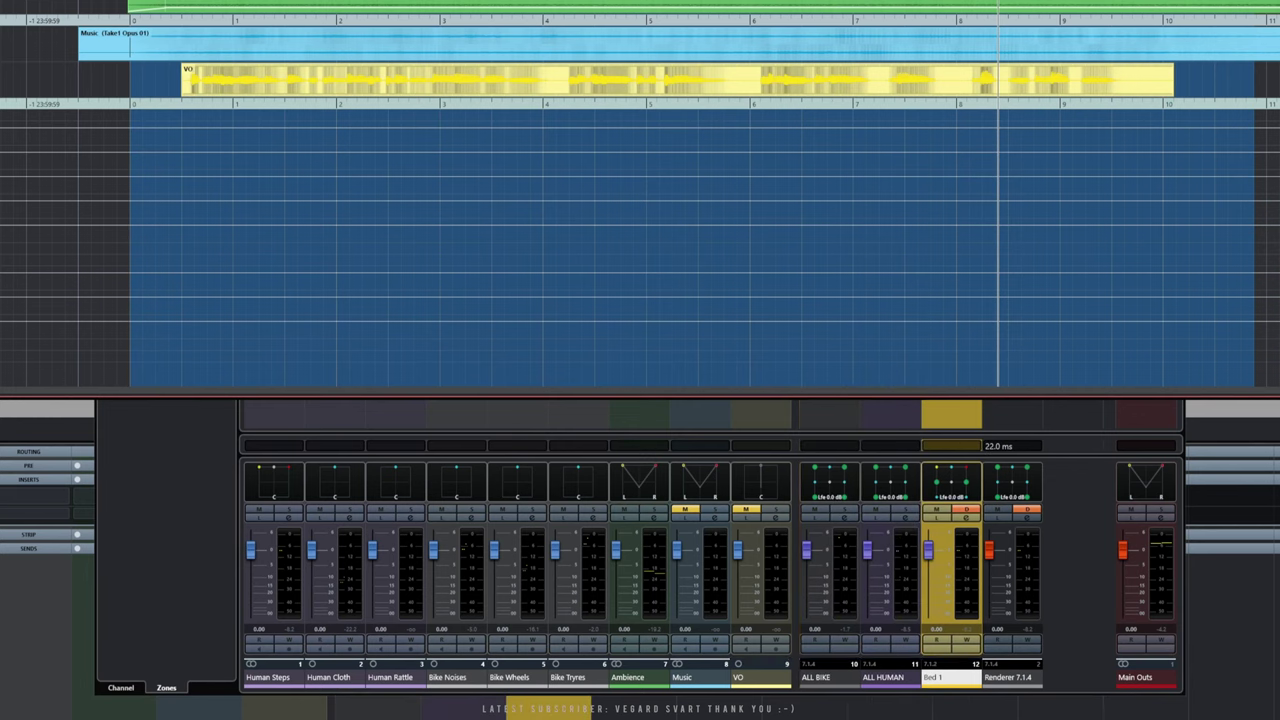
click(883, 677)
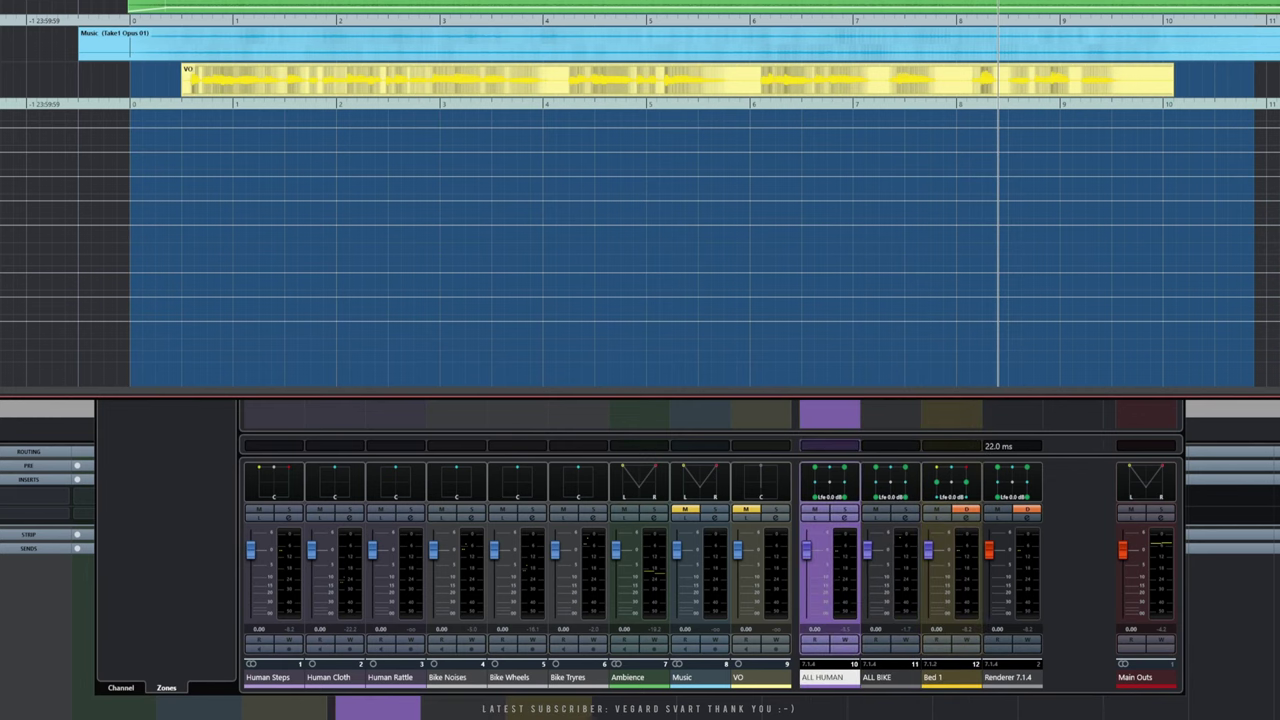
key(F3)
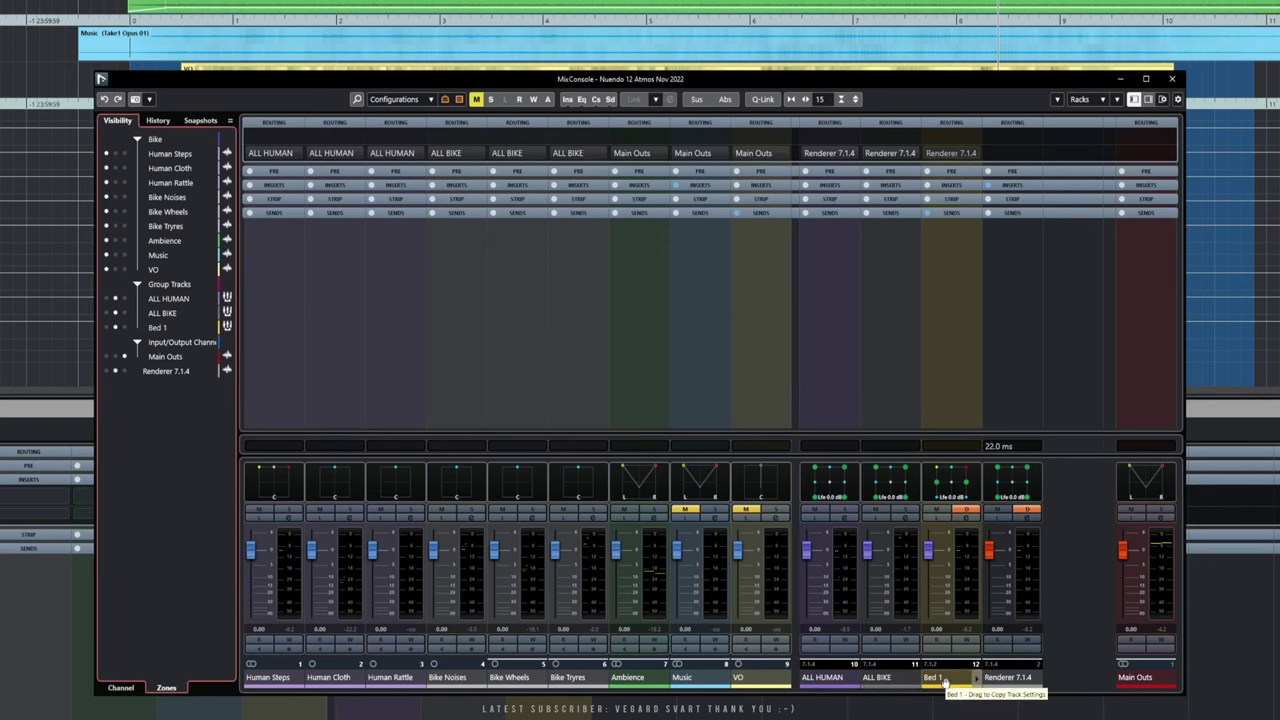
Rename the Bed 1 group channel as BED
click(943, 684)
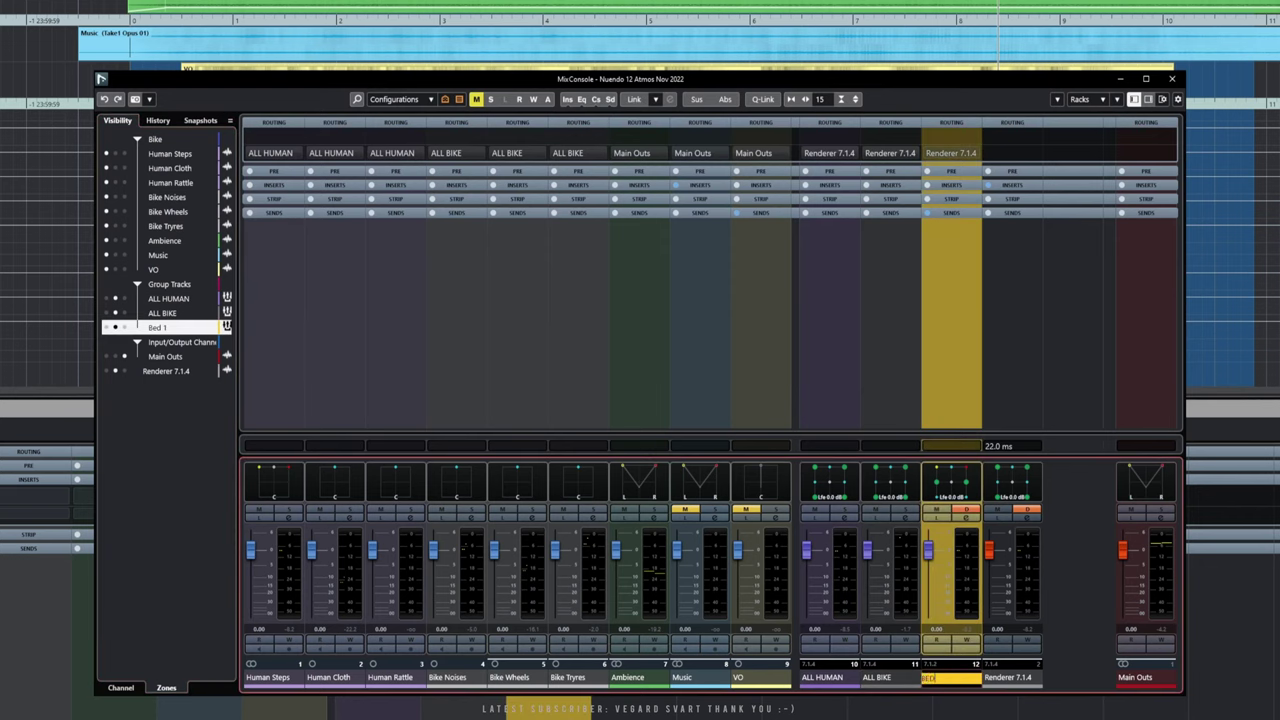
text(BED)
key(Return)
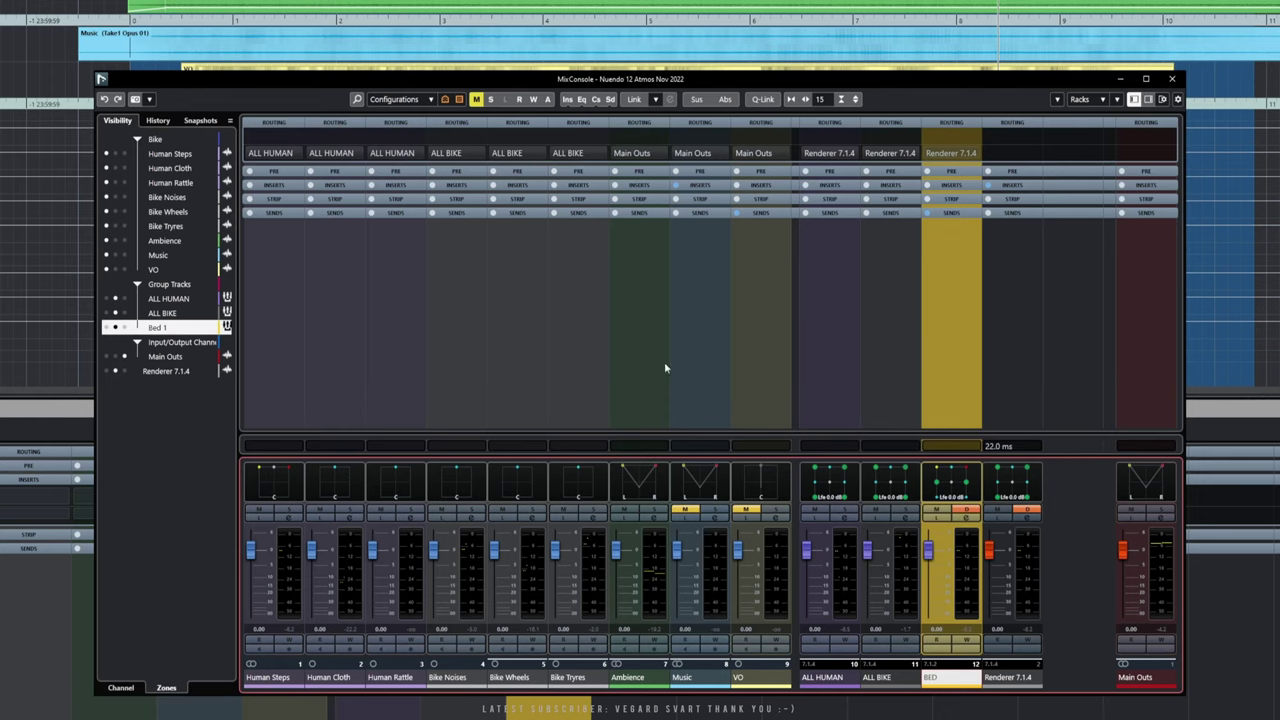
Create a Dolby Atmos audio object from the ALL HUMAN group in ADM Authoring for Dolby Atmos
click(821, 381)
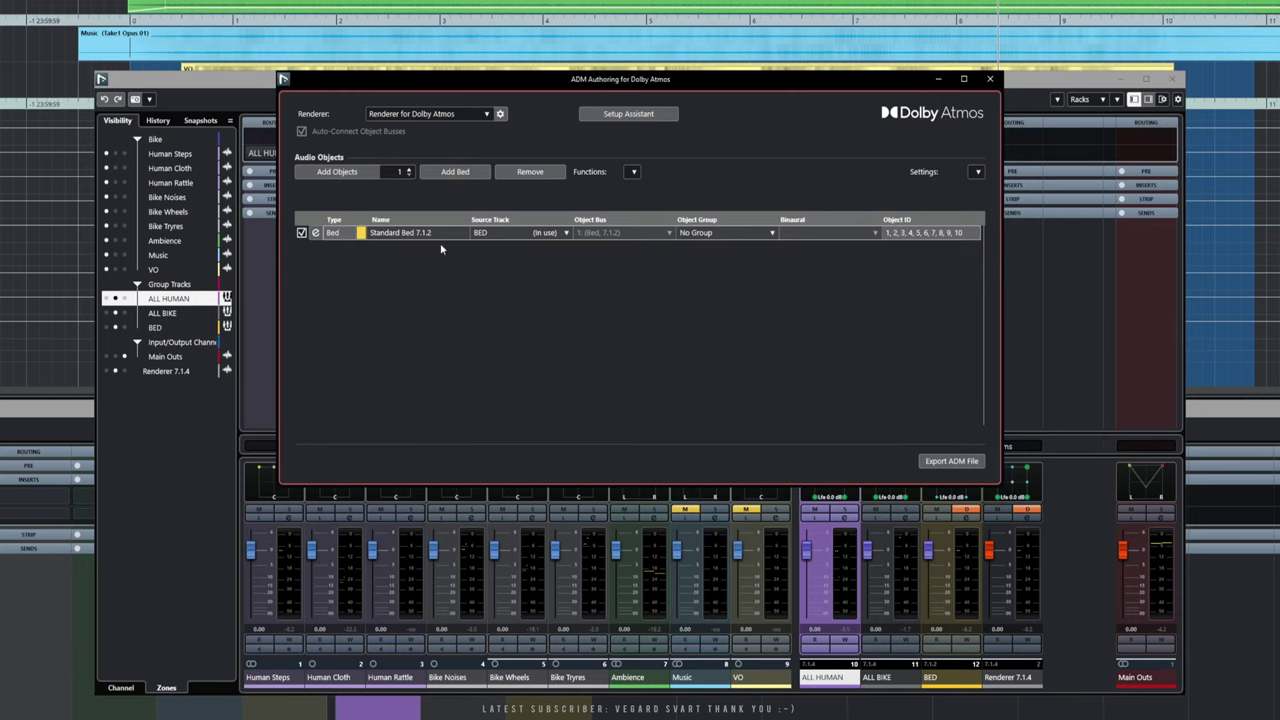
click(633, 172)
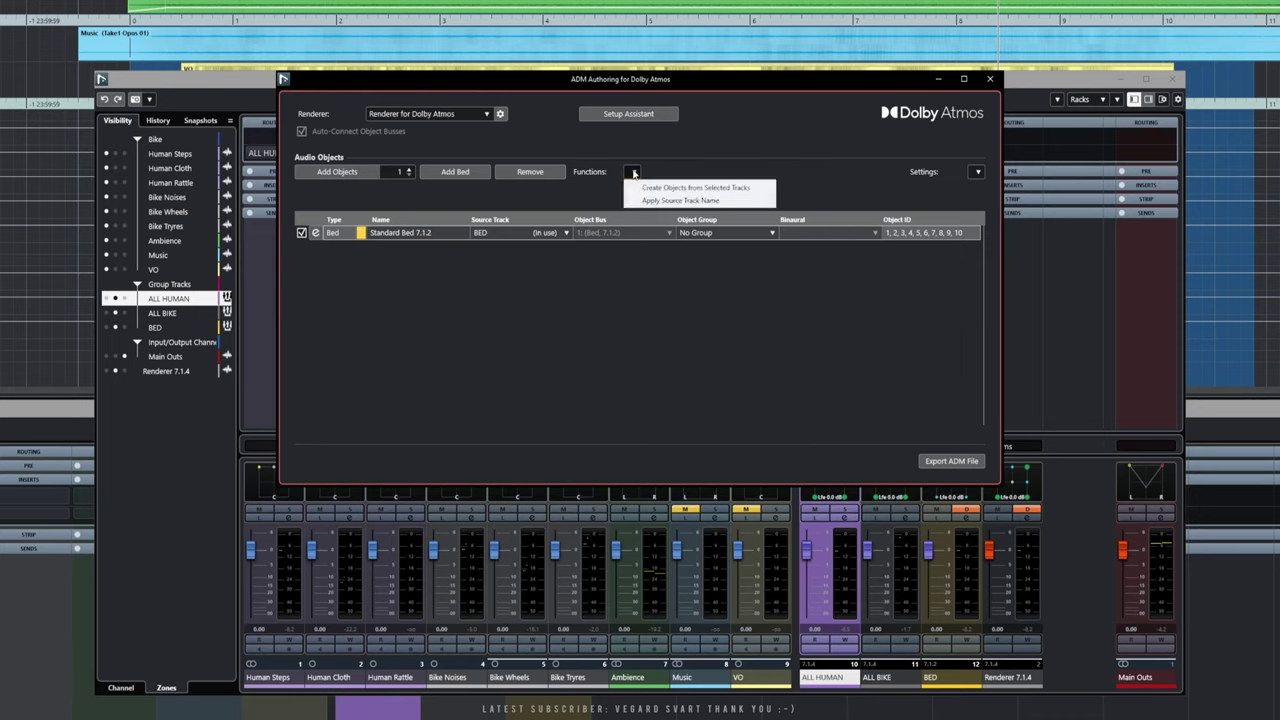
click(648, 188)
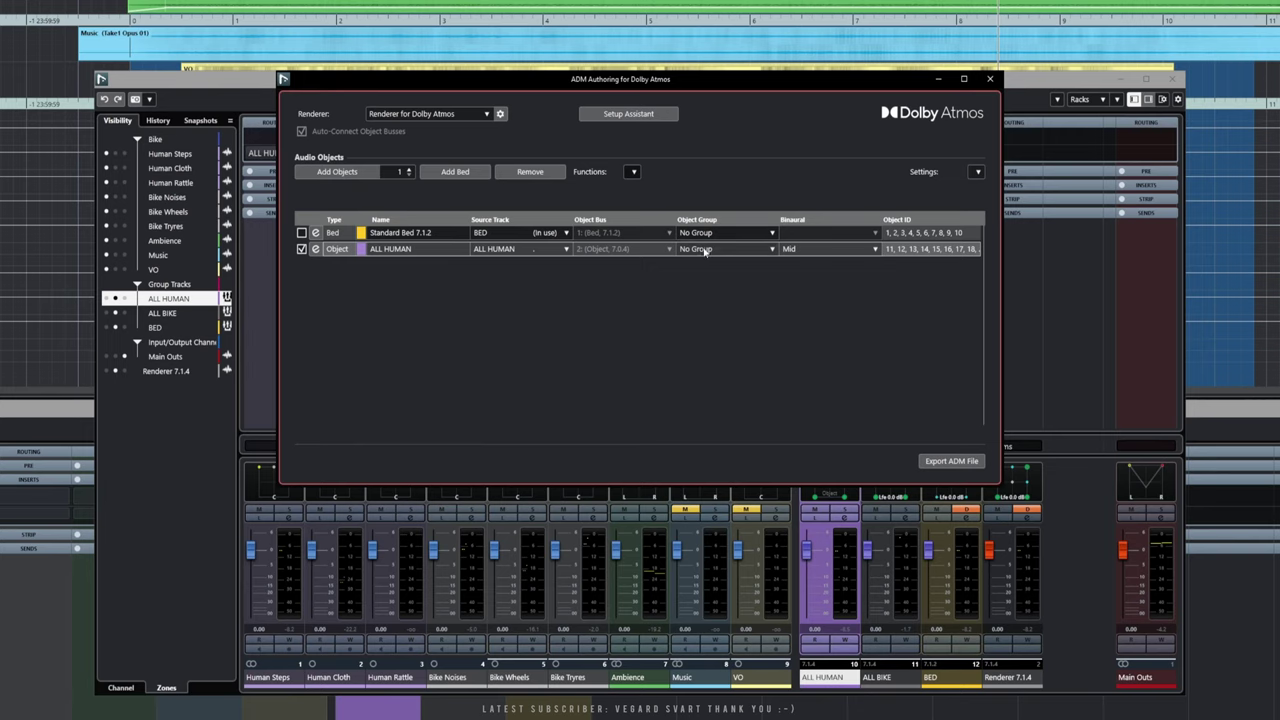
Review the binaural options of the ALL HUMAN object, assign it to the Effects object group, and close ADM Authoring
click(860, 250)
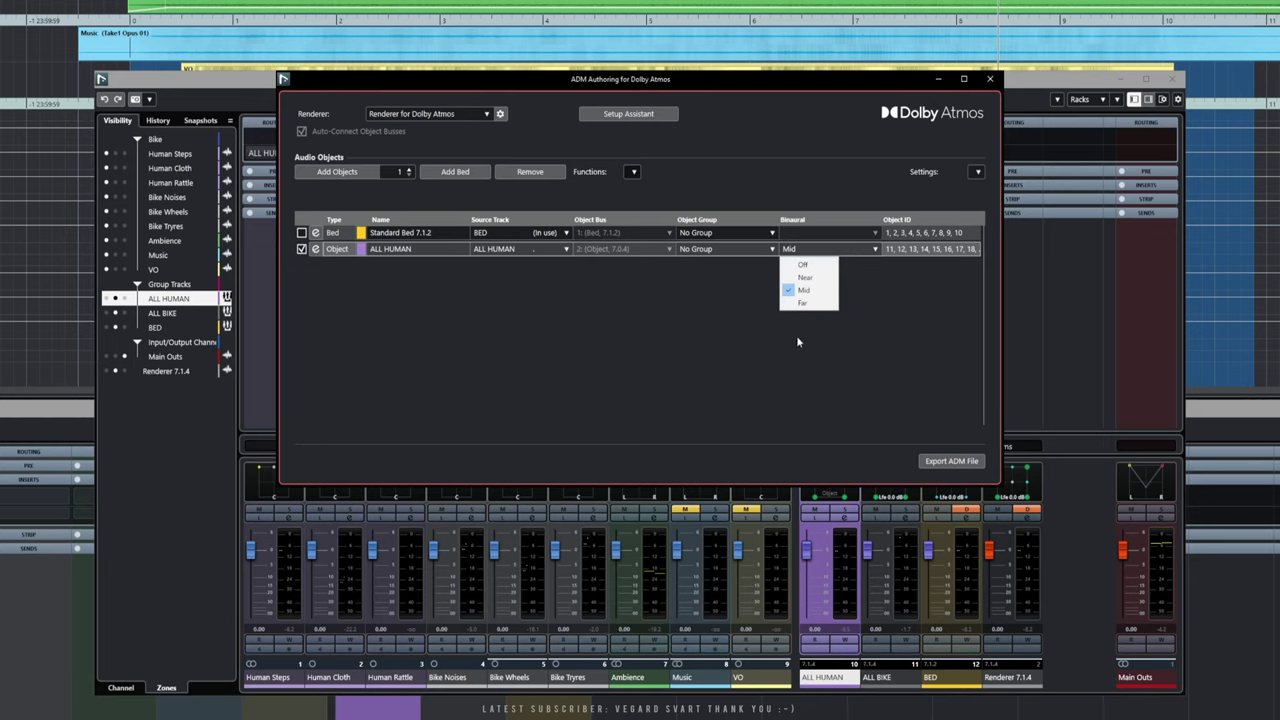
click(870, 338)
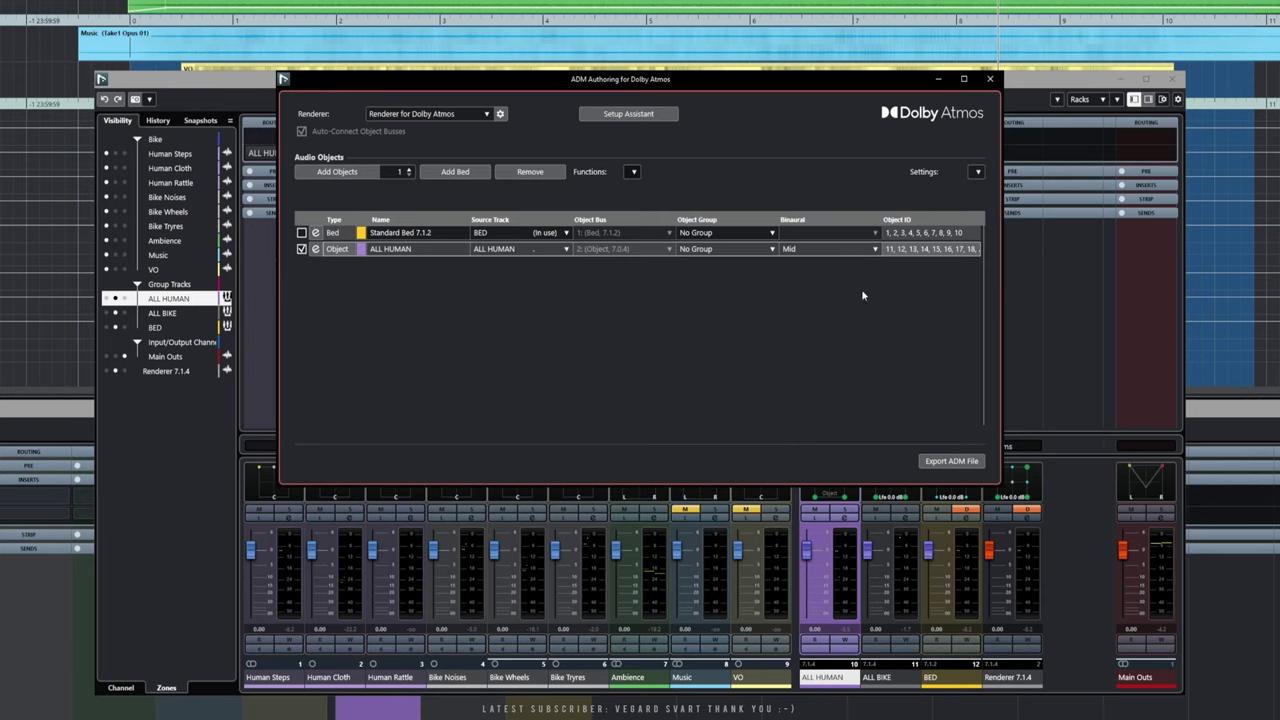
click(771, 249)
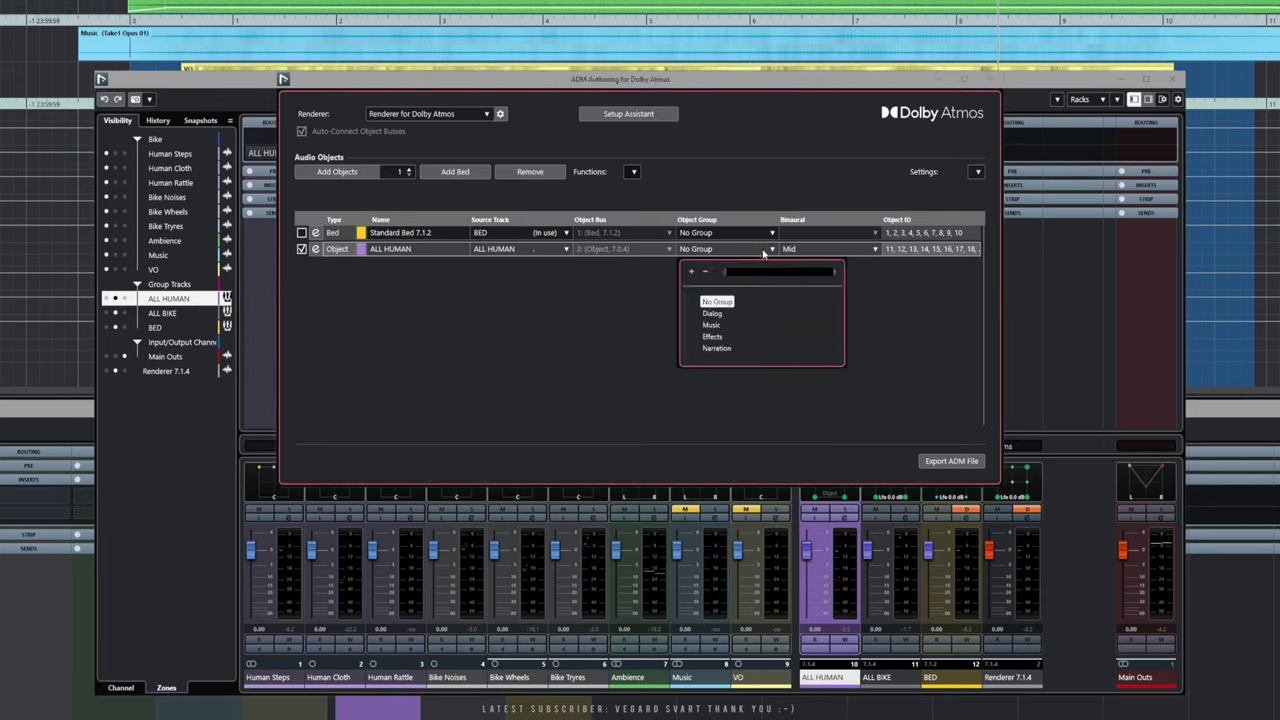
click(719, 337)
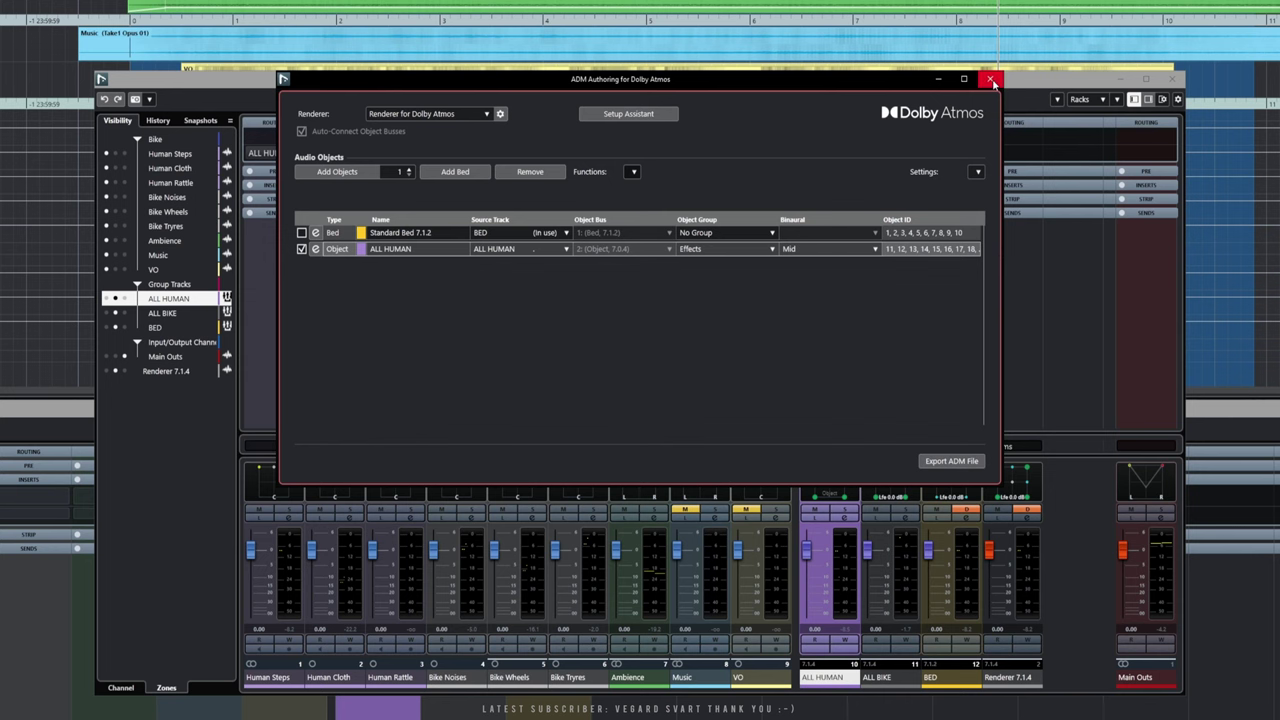
click(991, 79)
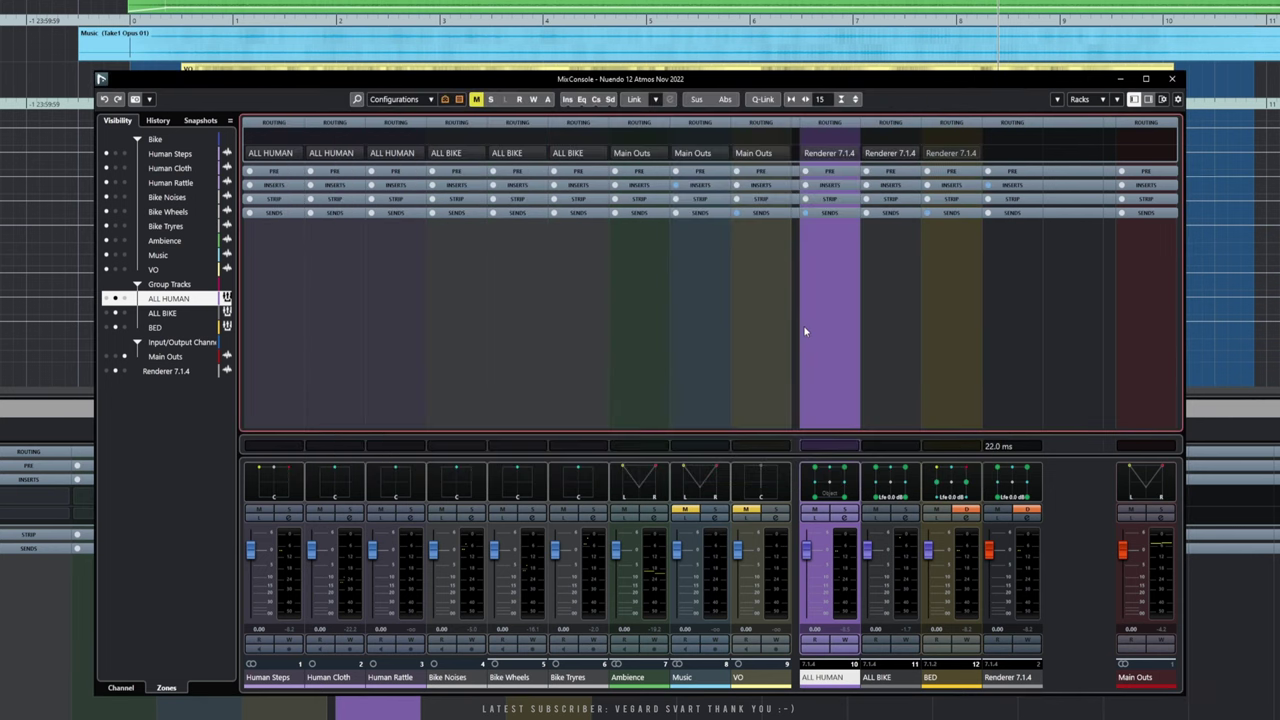
Inspect the ALL HUMAN channel's VST MultiPanner with both top and rear views shown, play the scene, and close the panner
double_click(830, 488)
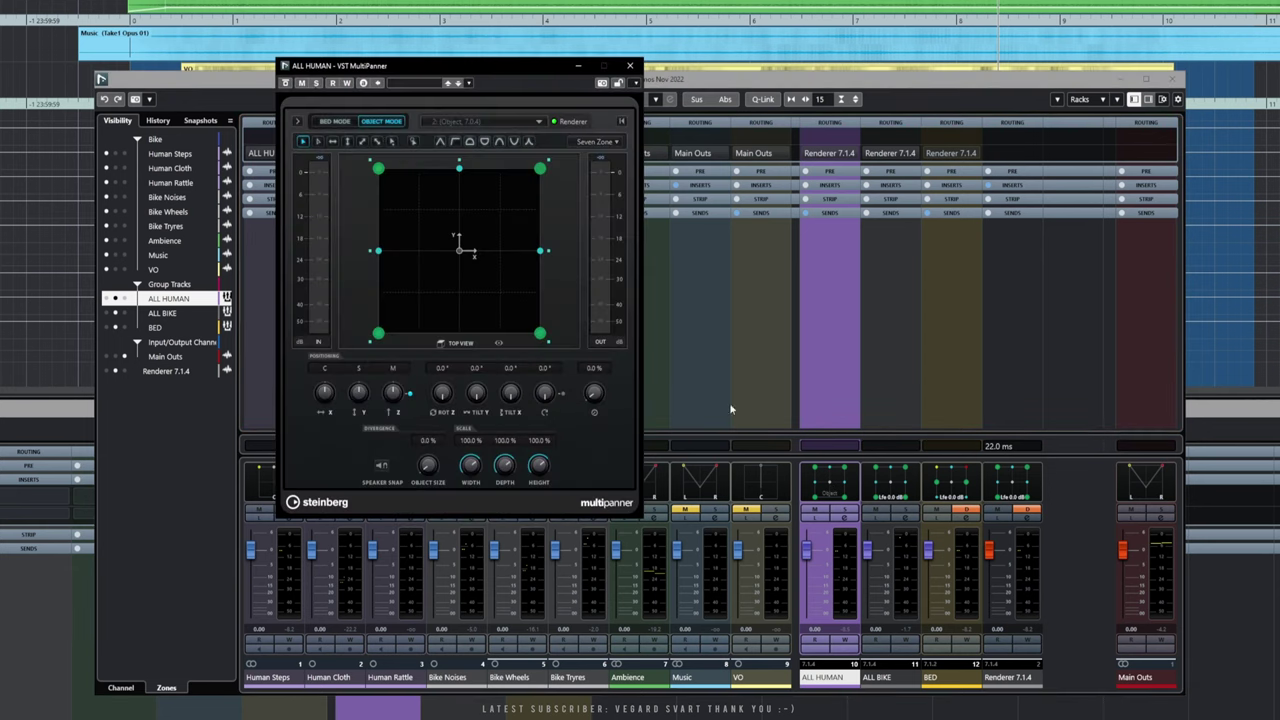
click(297, 122)
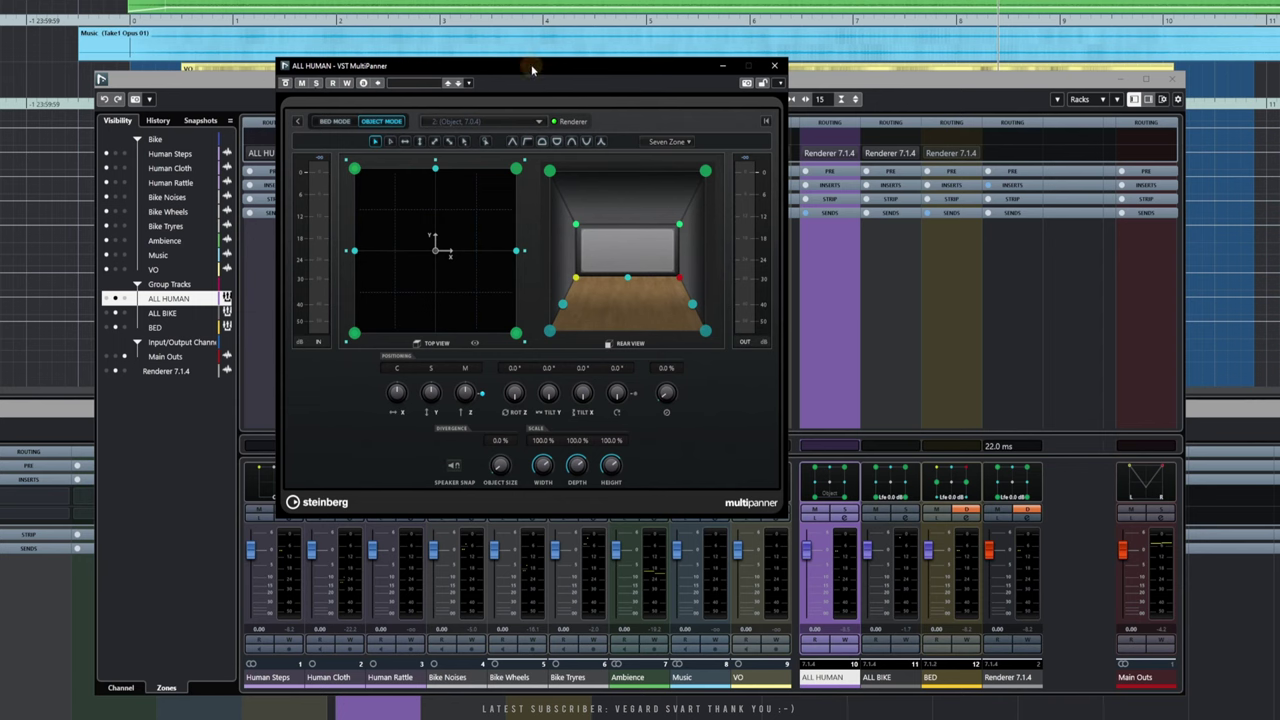
drag(532, 68, 535, 93)
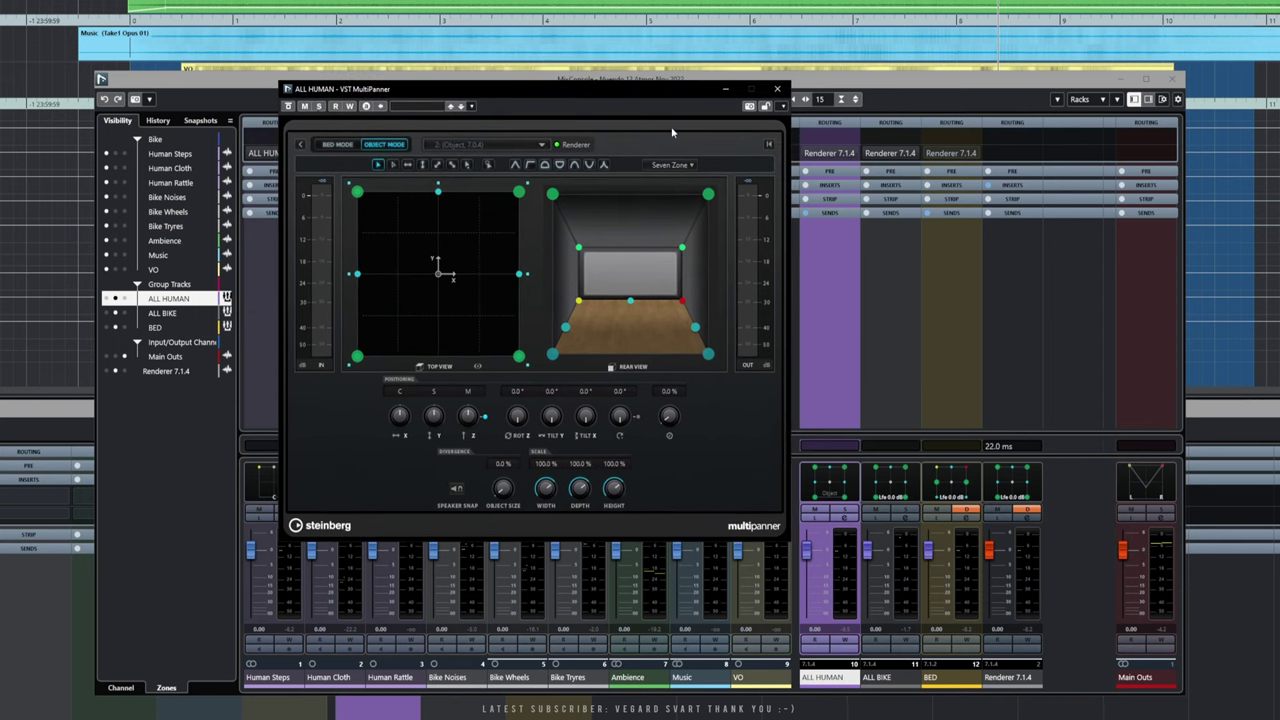
key(space)
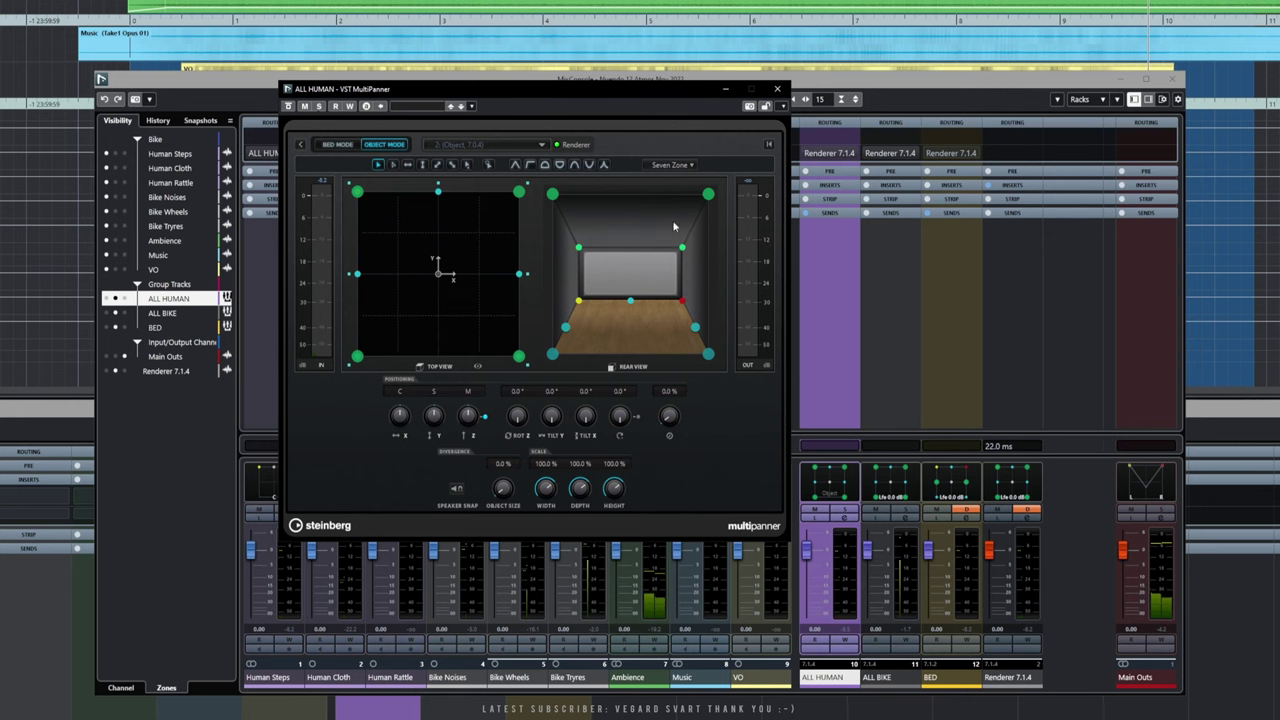
click(948, 242)
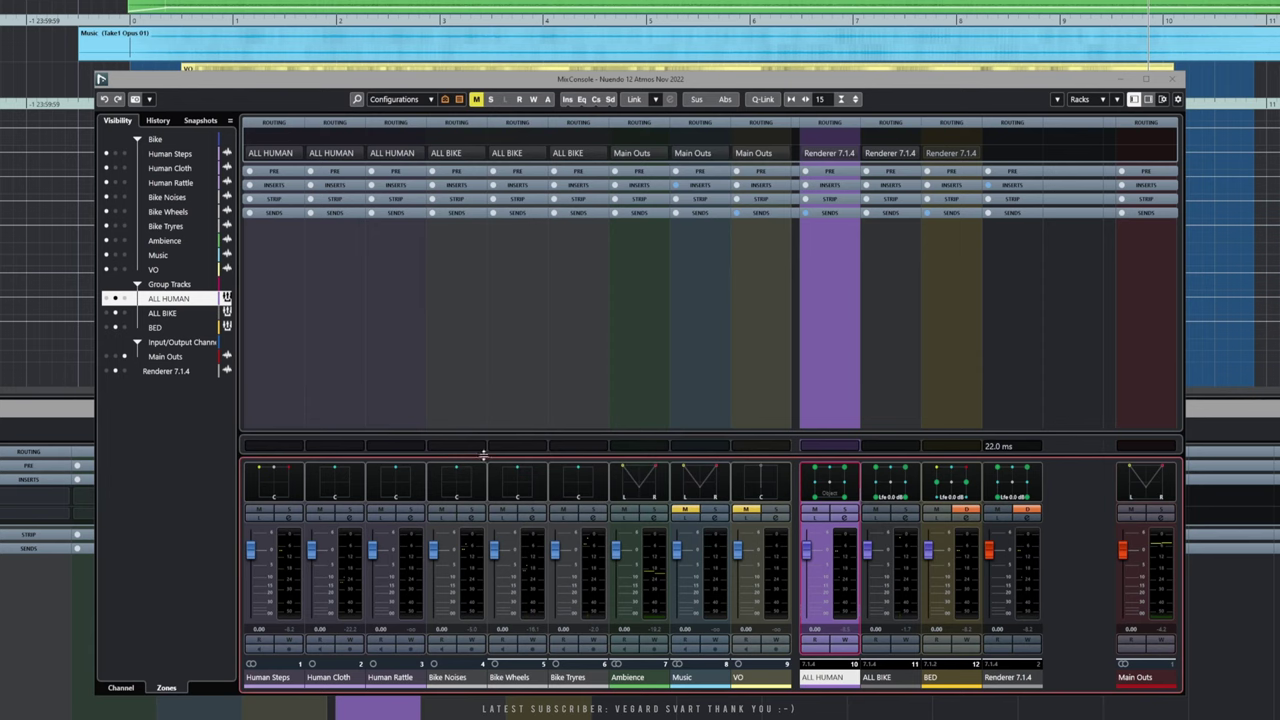
Create a Dolby Atmos audio object from the ALL BIKE group channel in ADM Authoring for Dolby Atmos
click(898, 372)
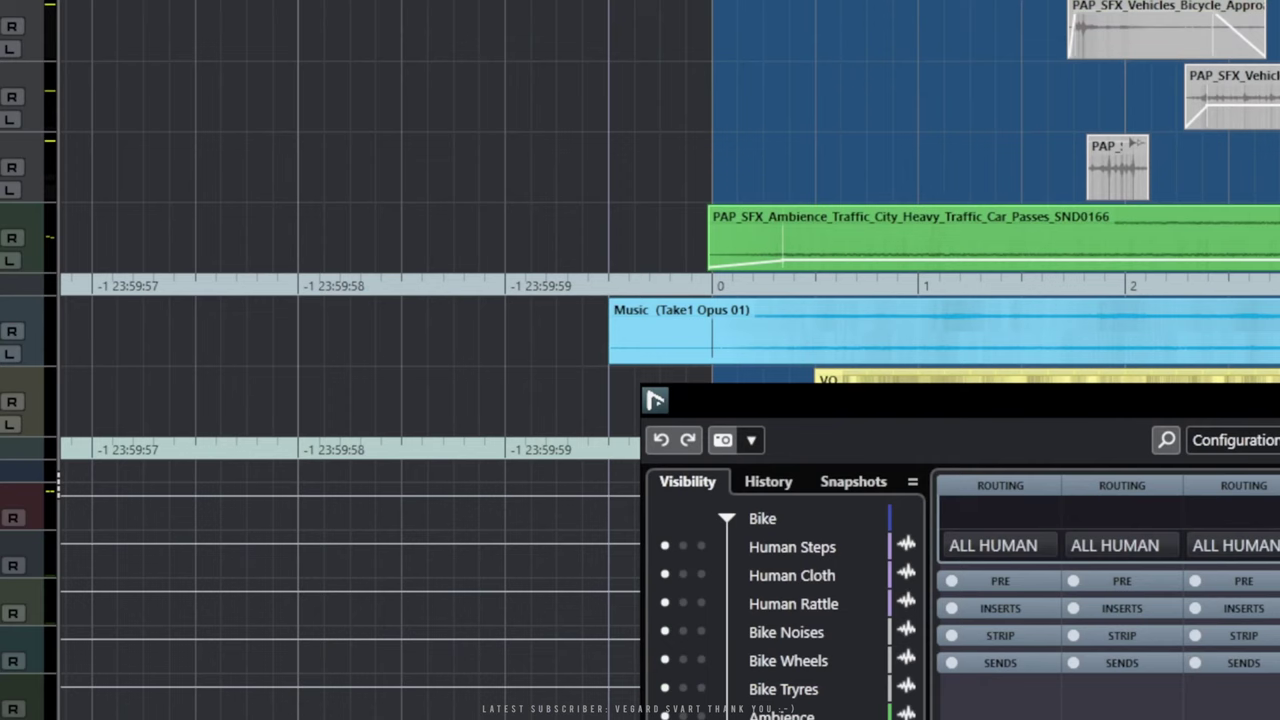
key(F4)
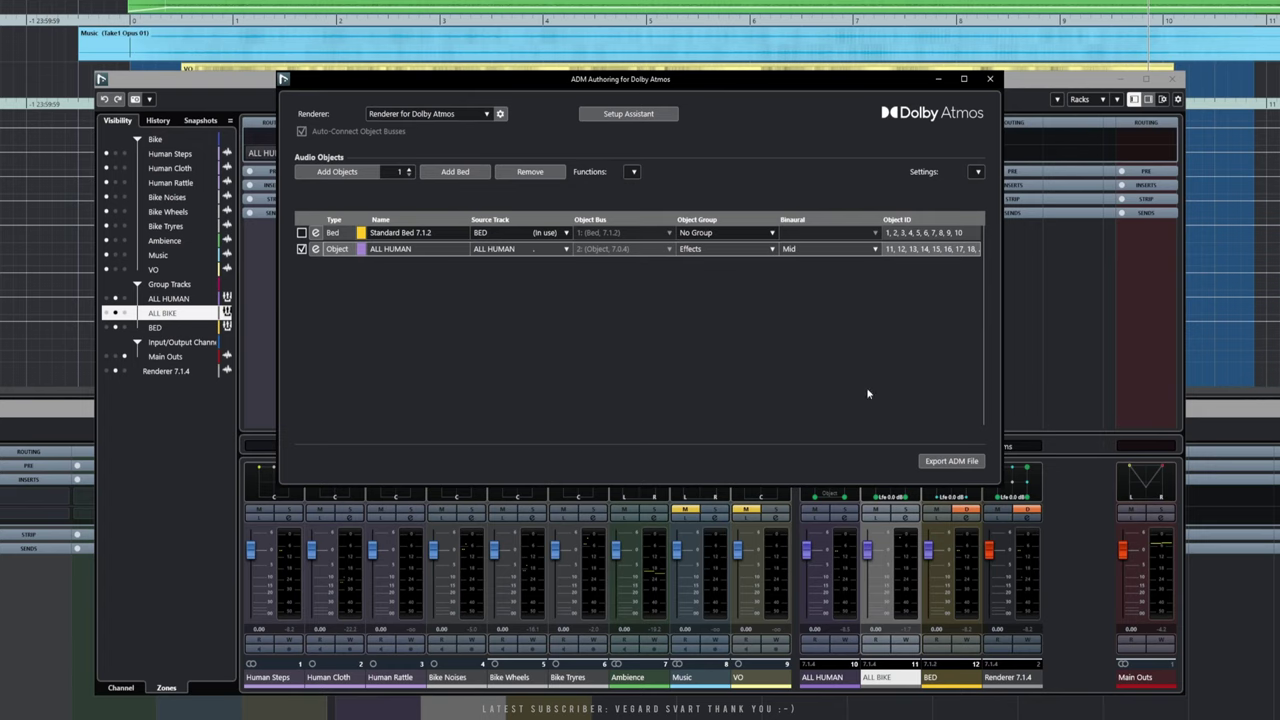
click(634, 172)
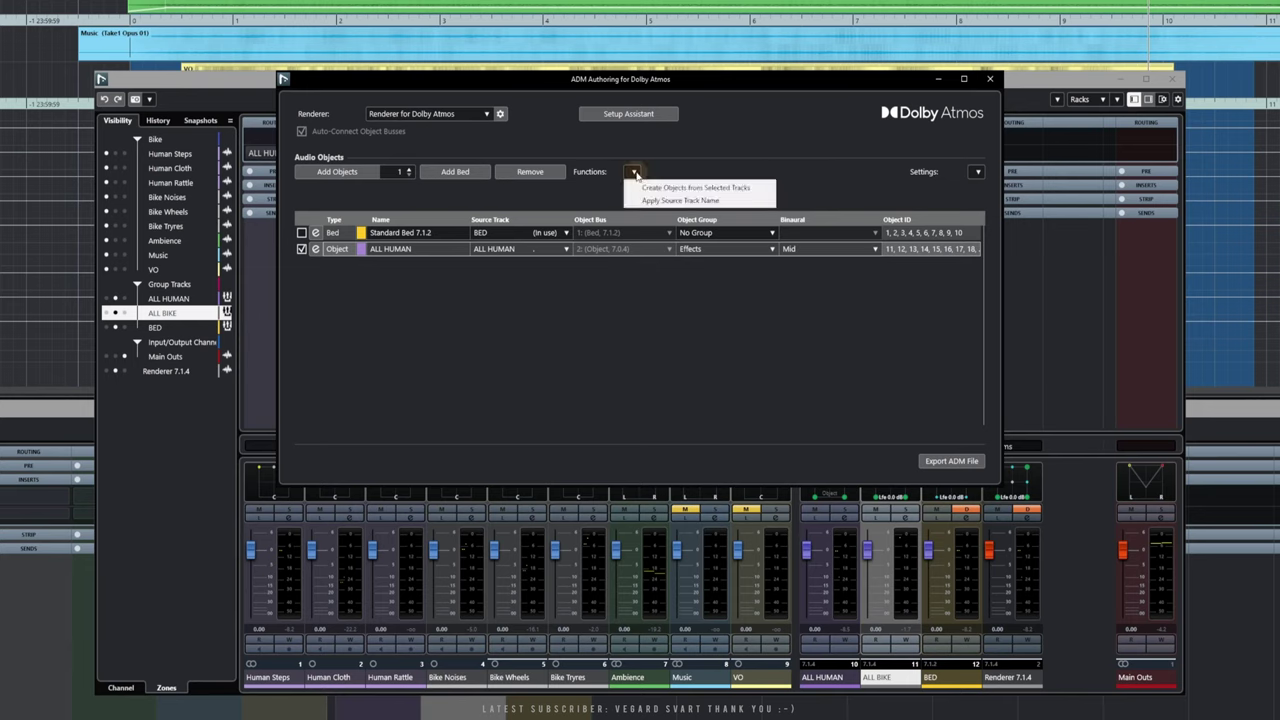
click(458, 342)
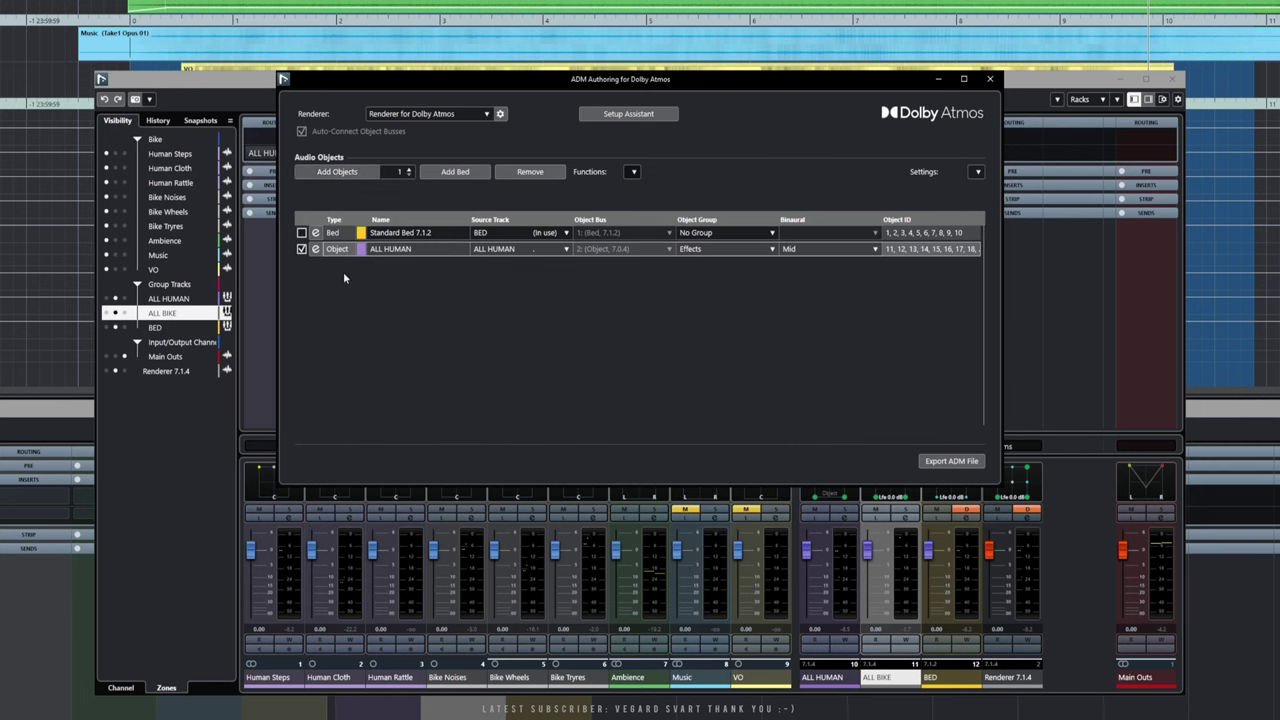
click(632, 171)
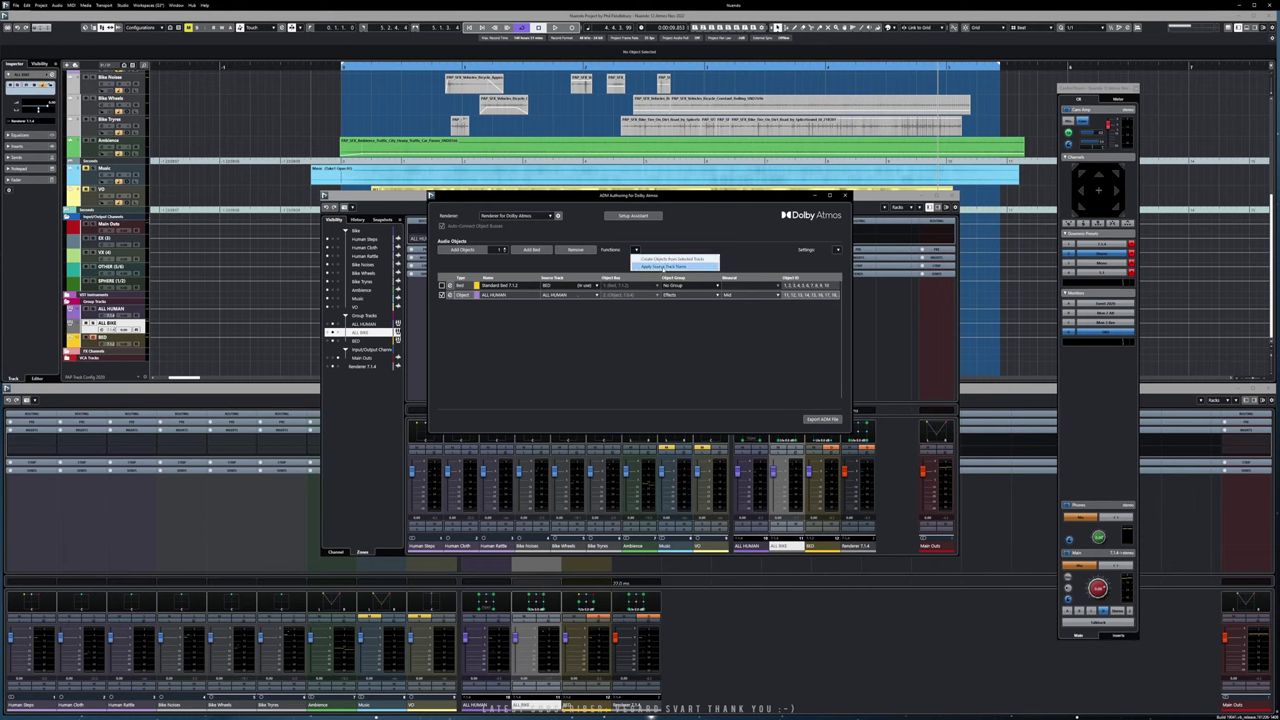
click(676, 258)
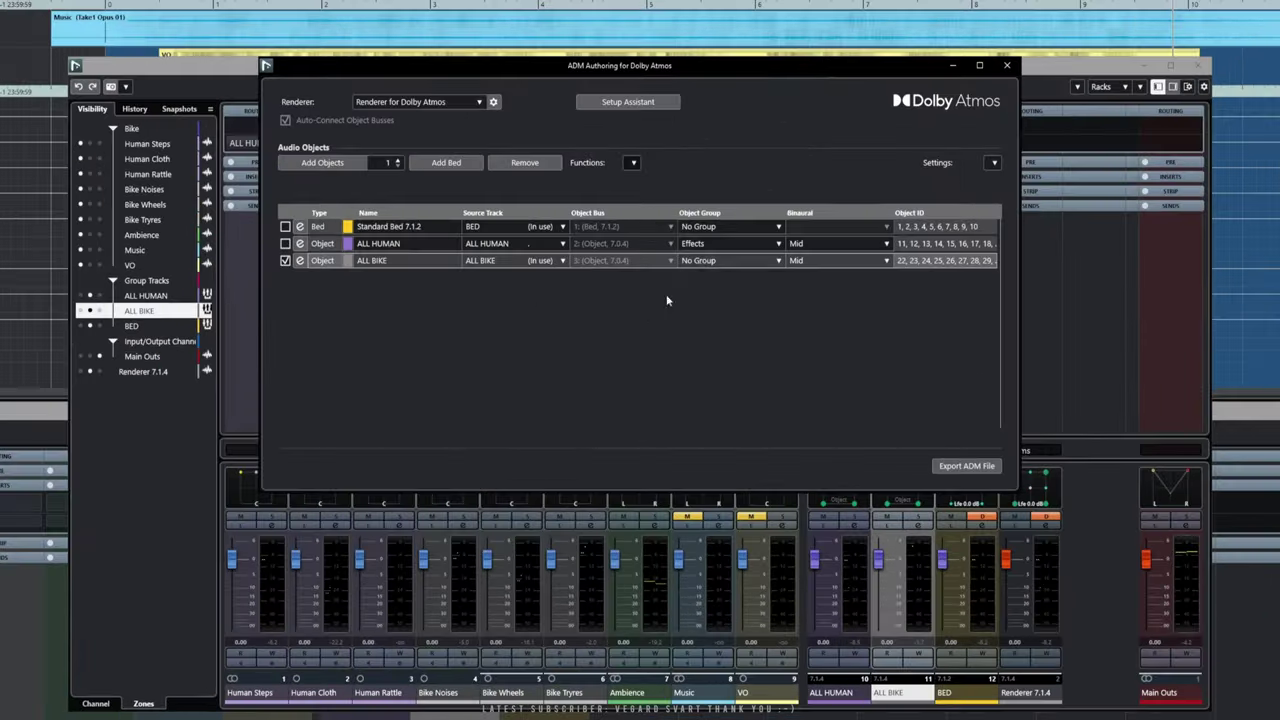
Assign the ALL BIKE object to the Effects object group and close ADM Authoring
click(683, 304)
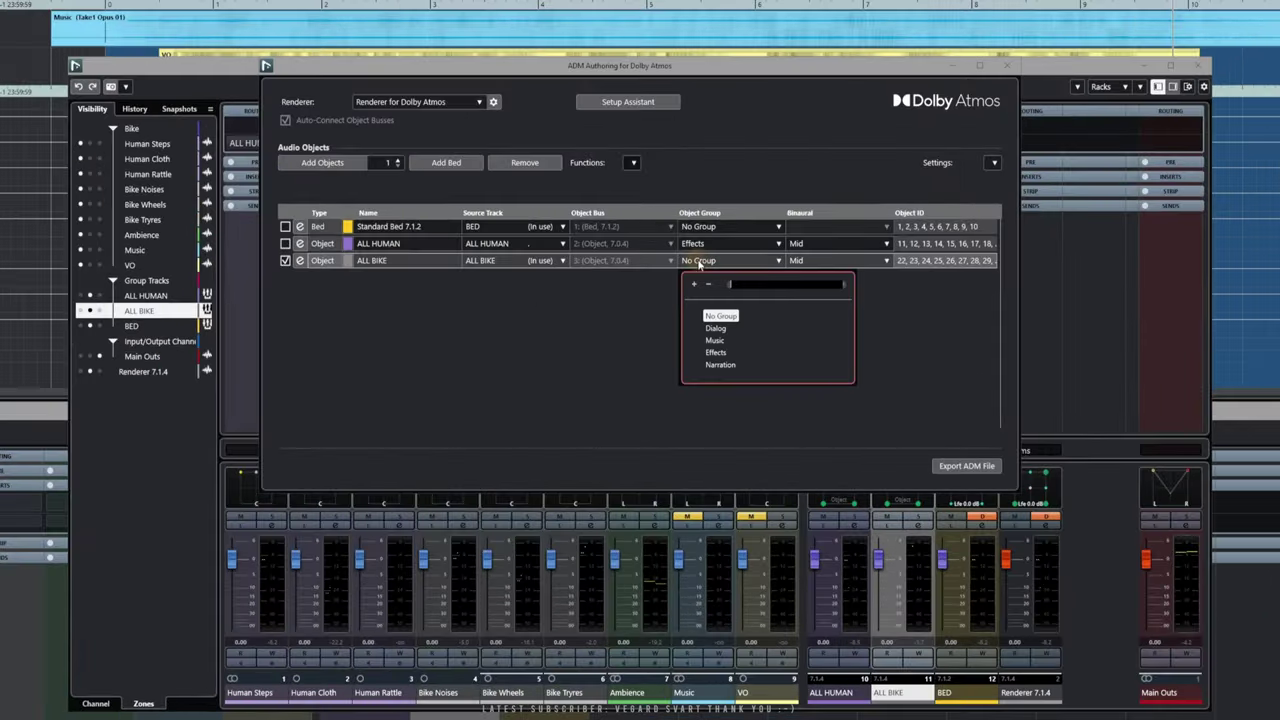
click(715, 354)
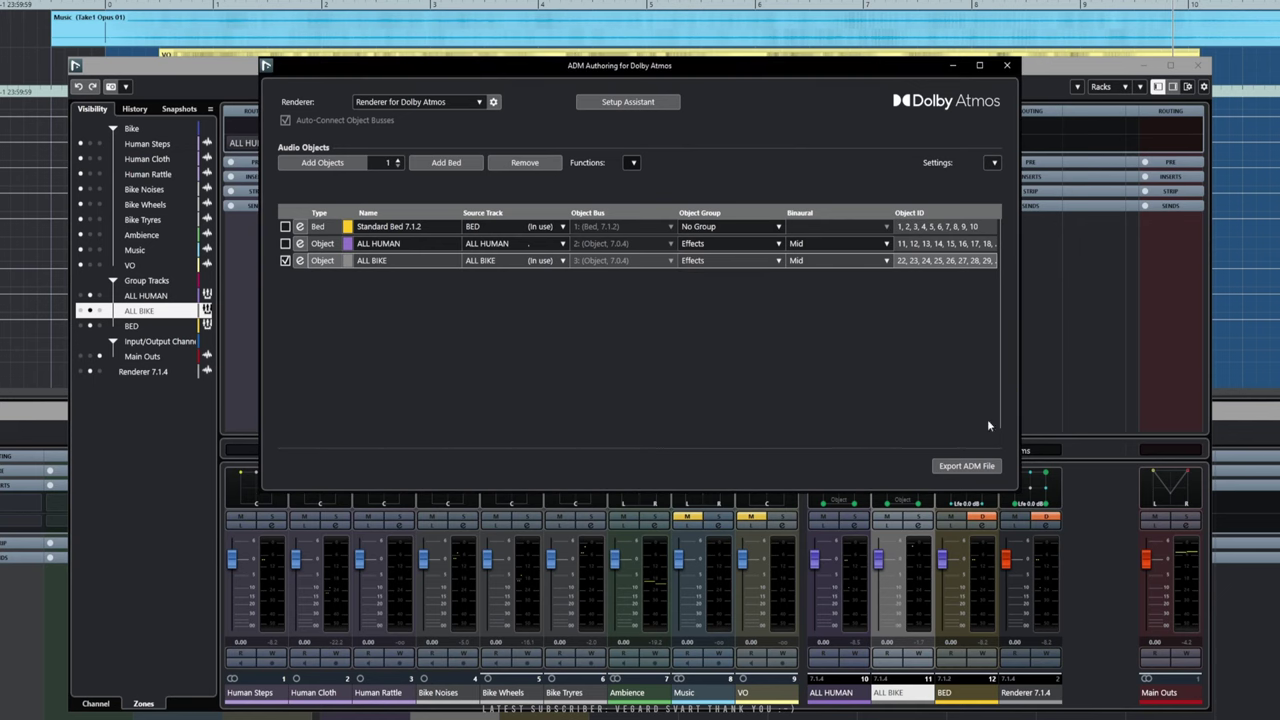
click(1007, 66)
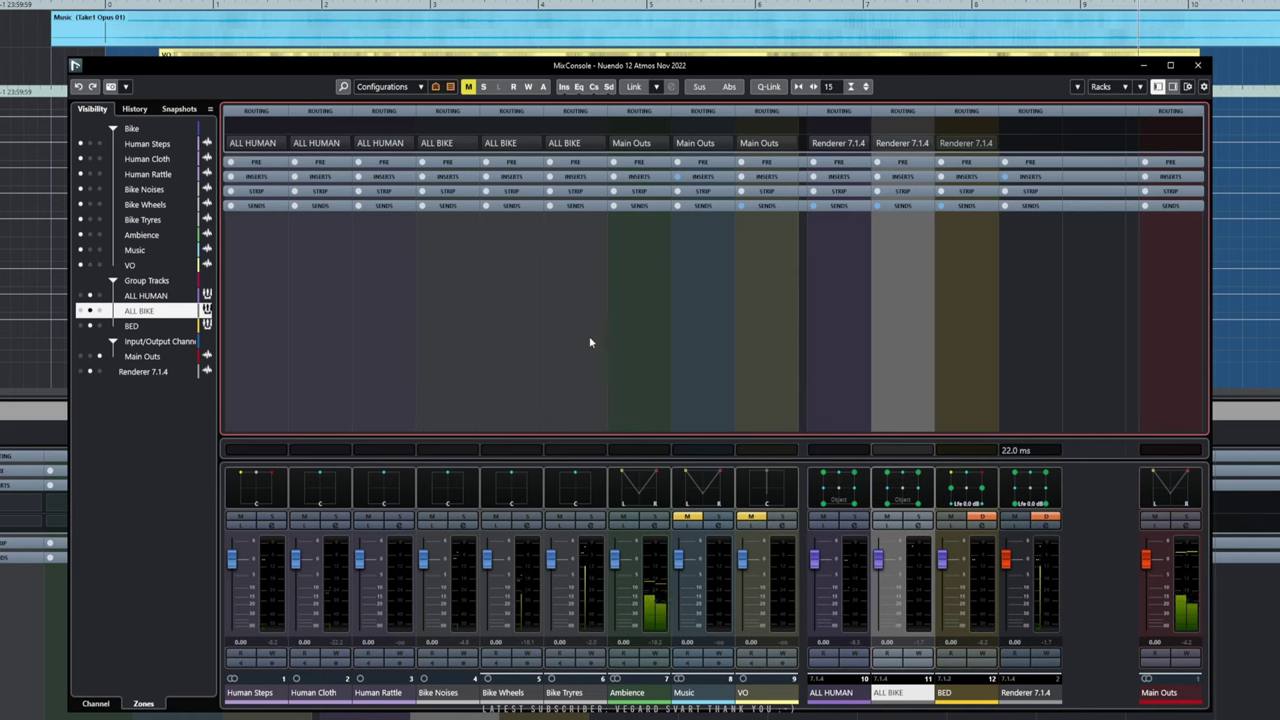
Inspect the ALL BIKE channel's VST MultiPanner, close it, and play the scene while checking the mixer levels and sends
double_click(900, 494)
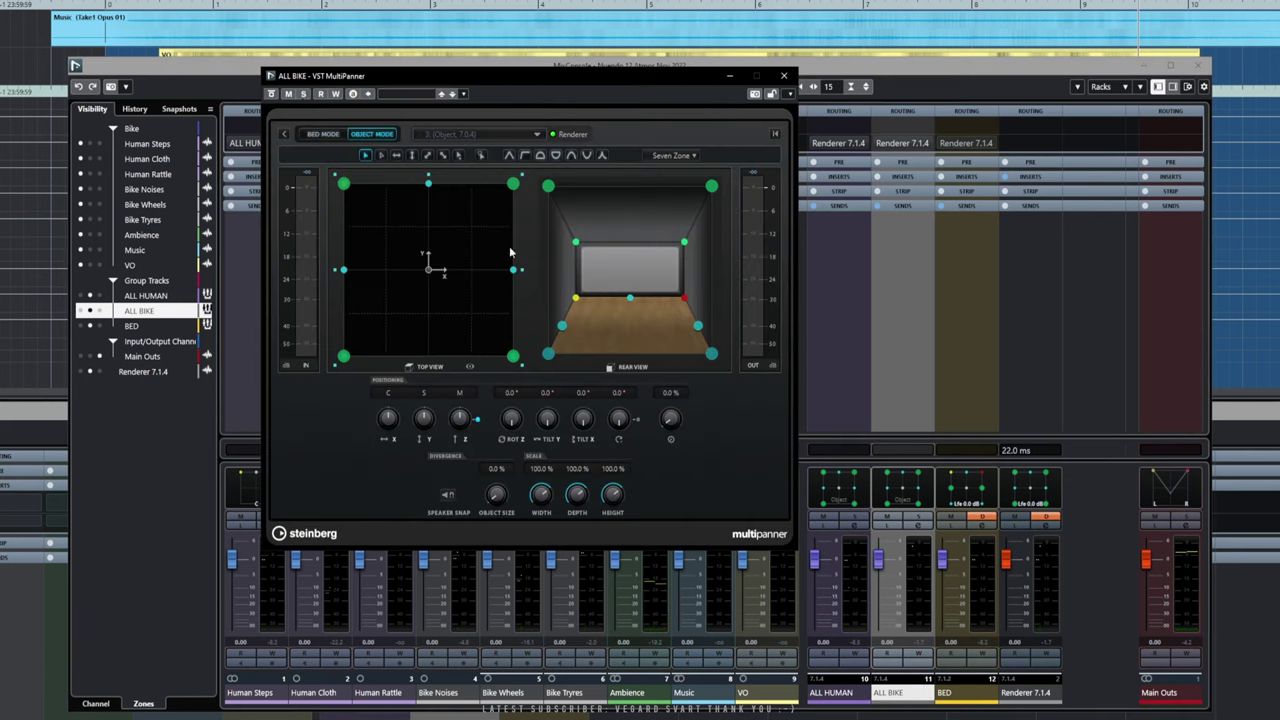
click(783, 76)
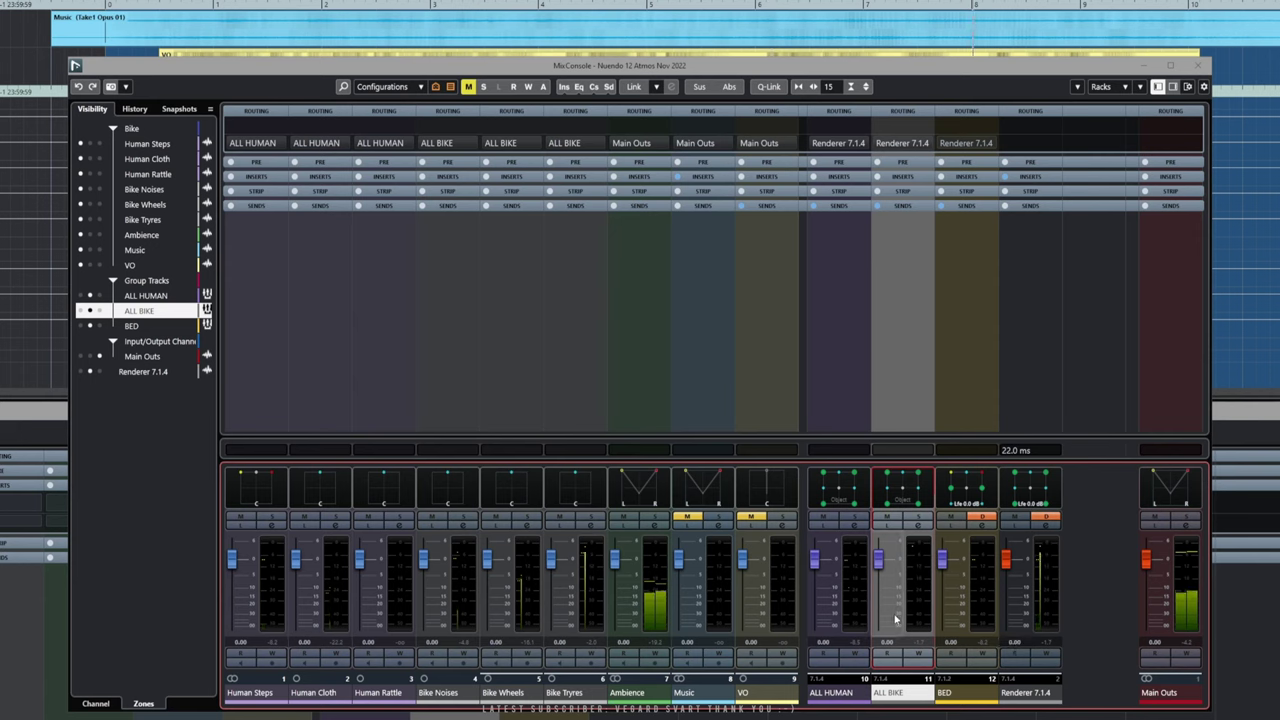
right_click(842, 560)
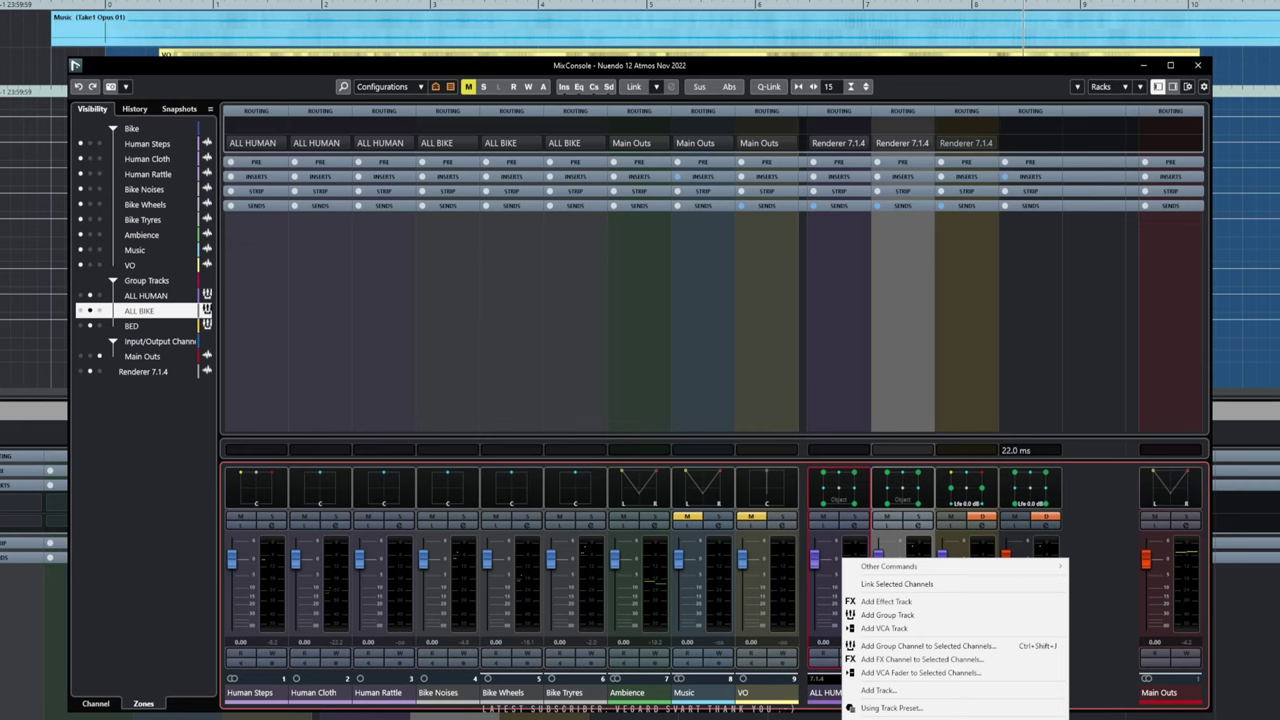
key(Escape)
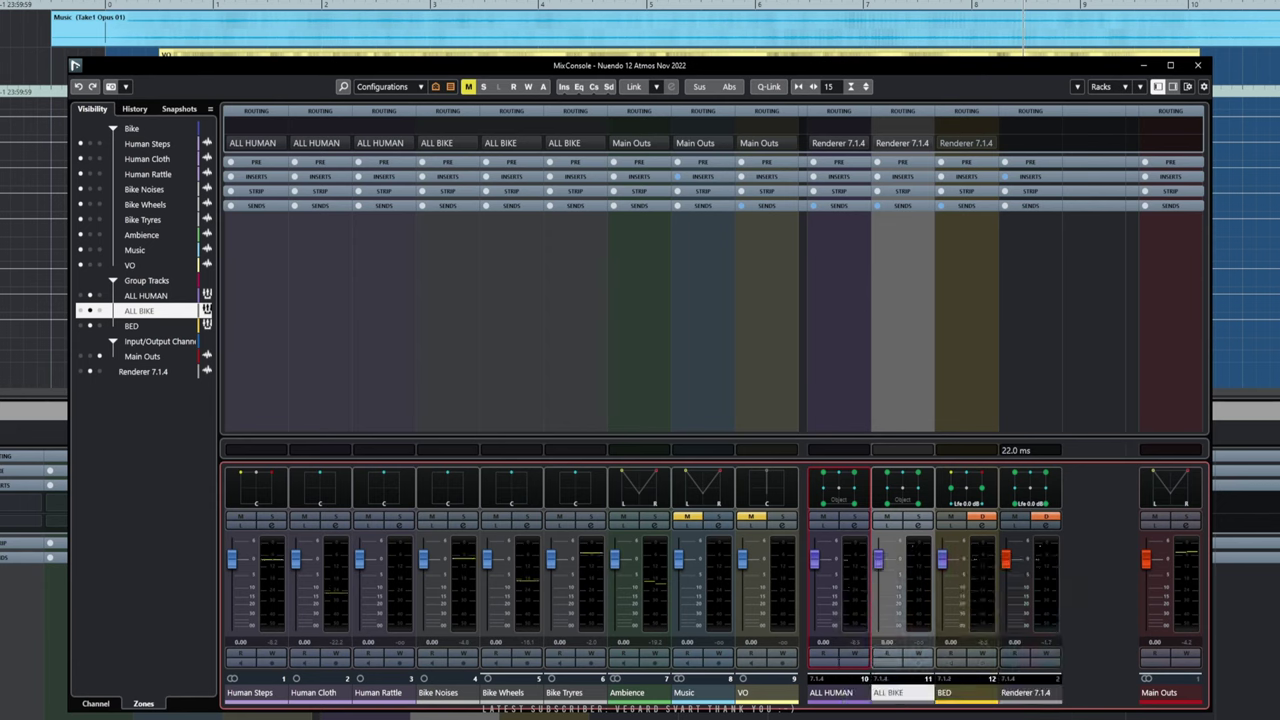
key(space)
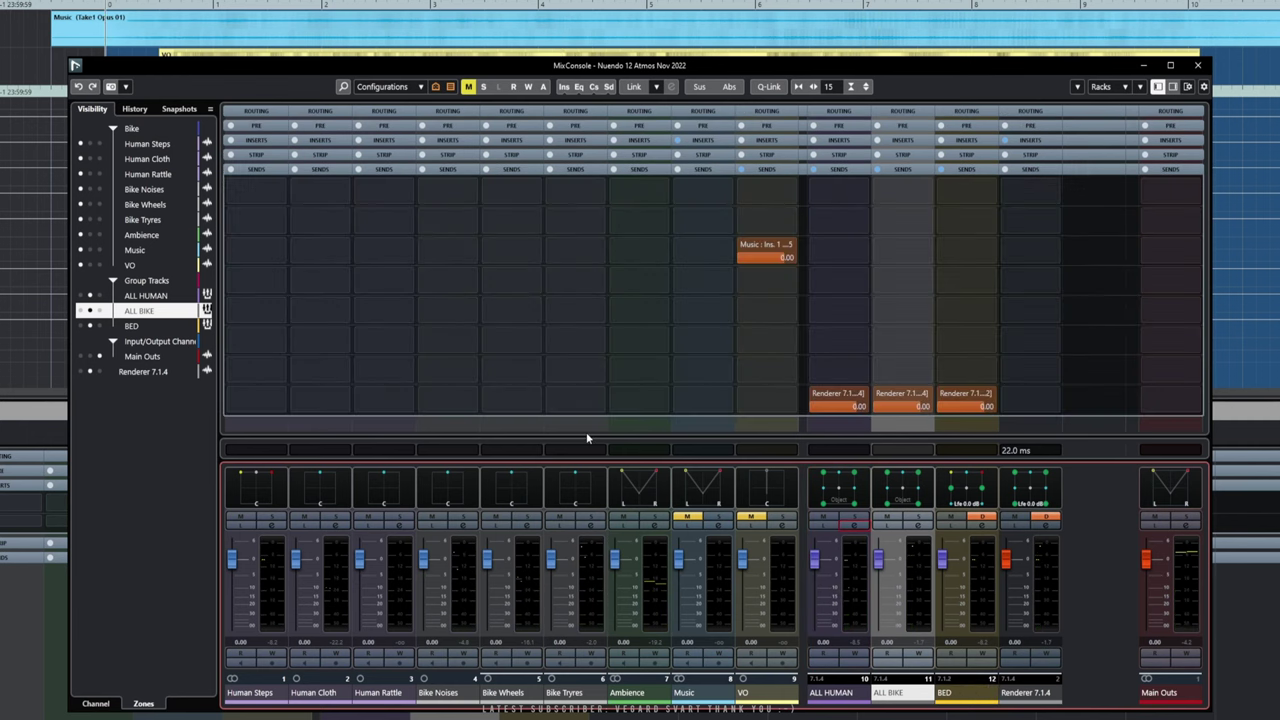
key(space)
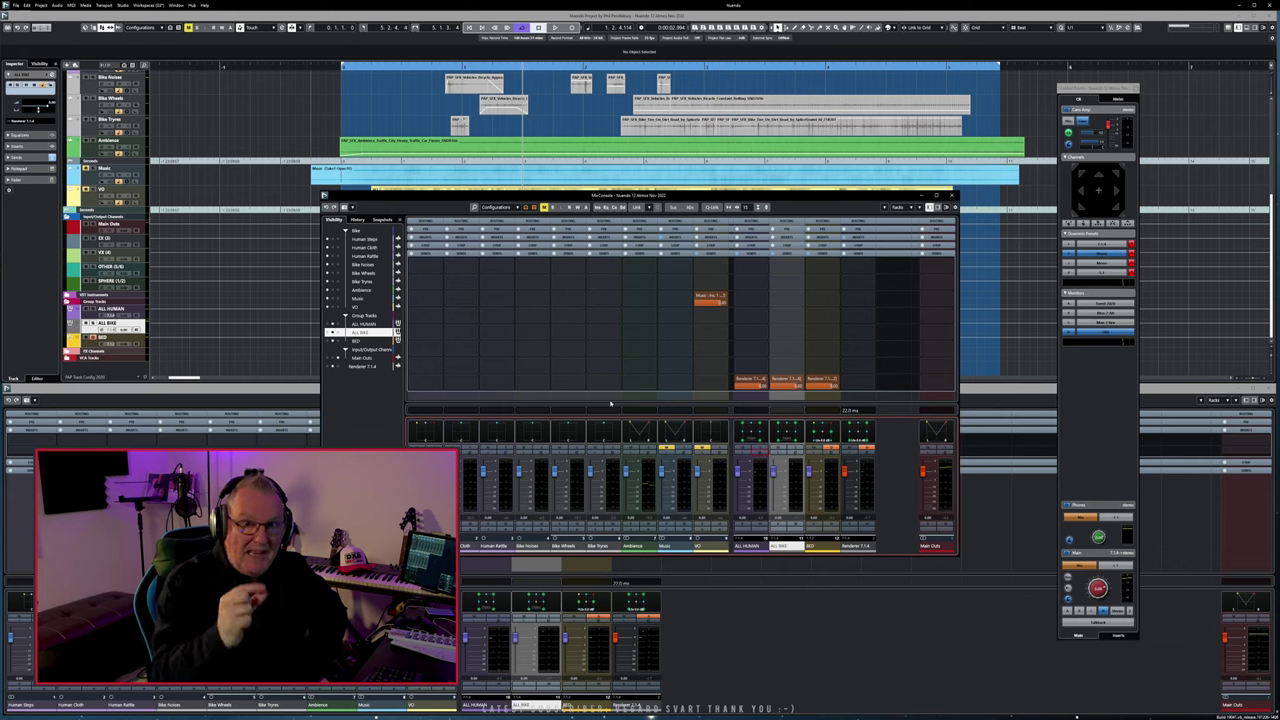
Go through the human, bike, ambience, music and VO channels in the MixConsole to review their output routing
click(598, 362)
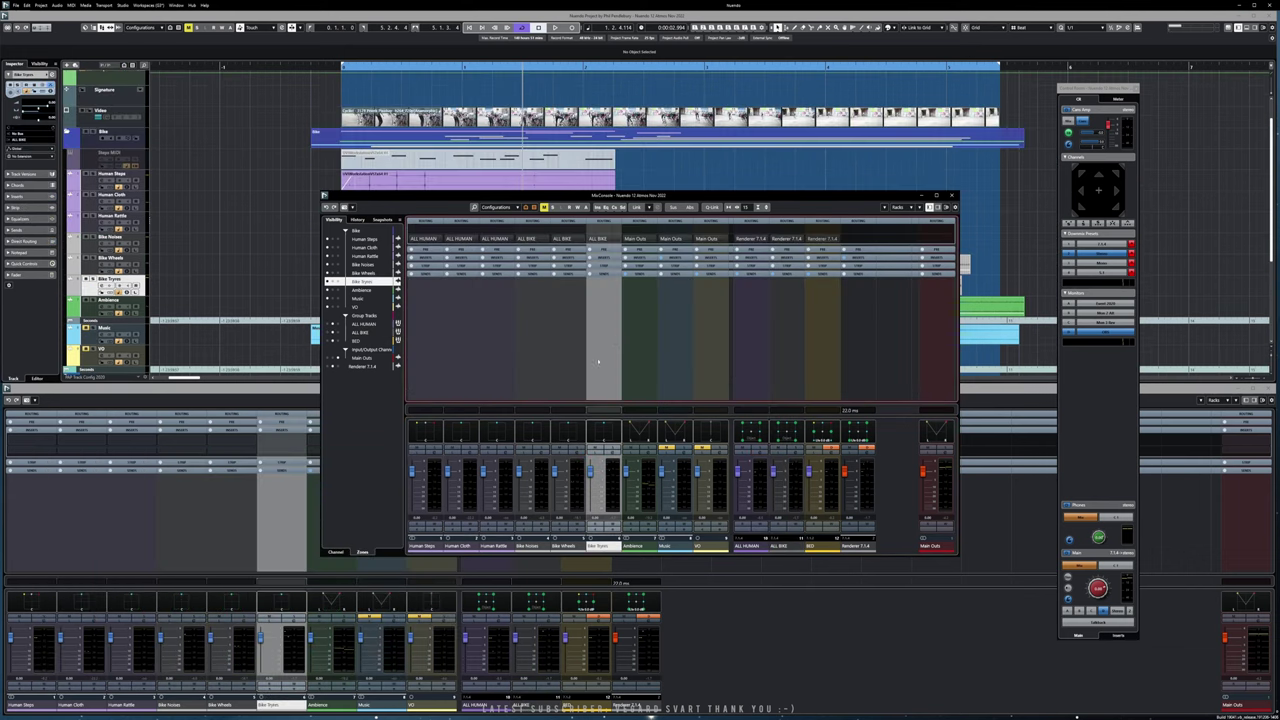
click(565, 347)
click(521, 347)
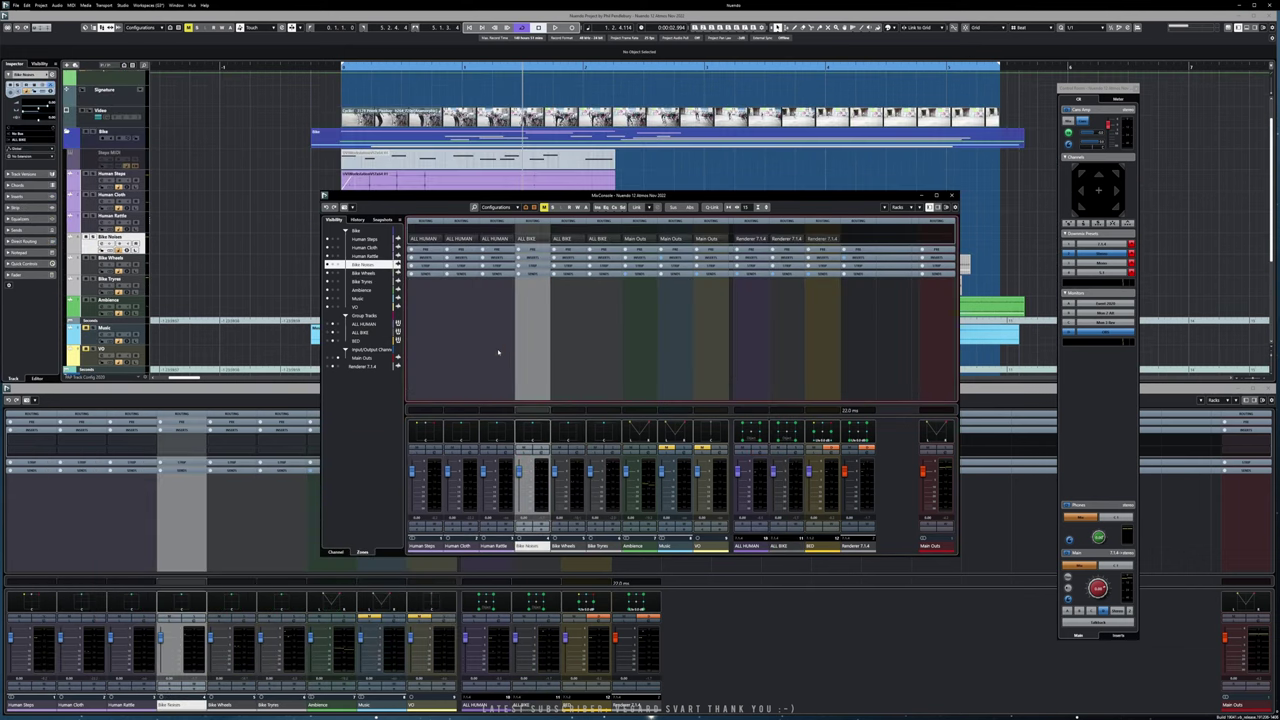
click(492, 354)
click(450, 360)
click(556, 363)
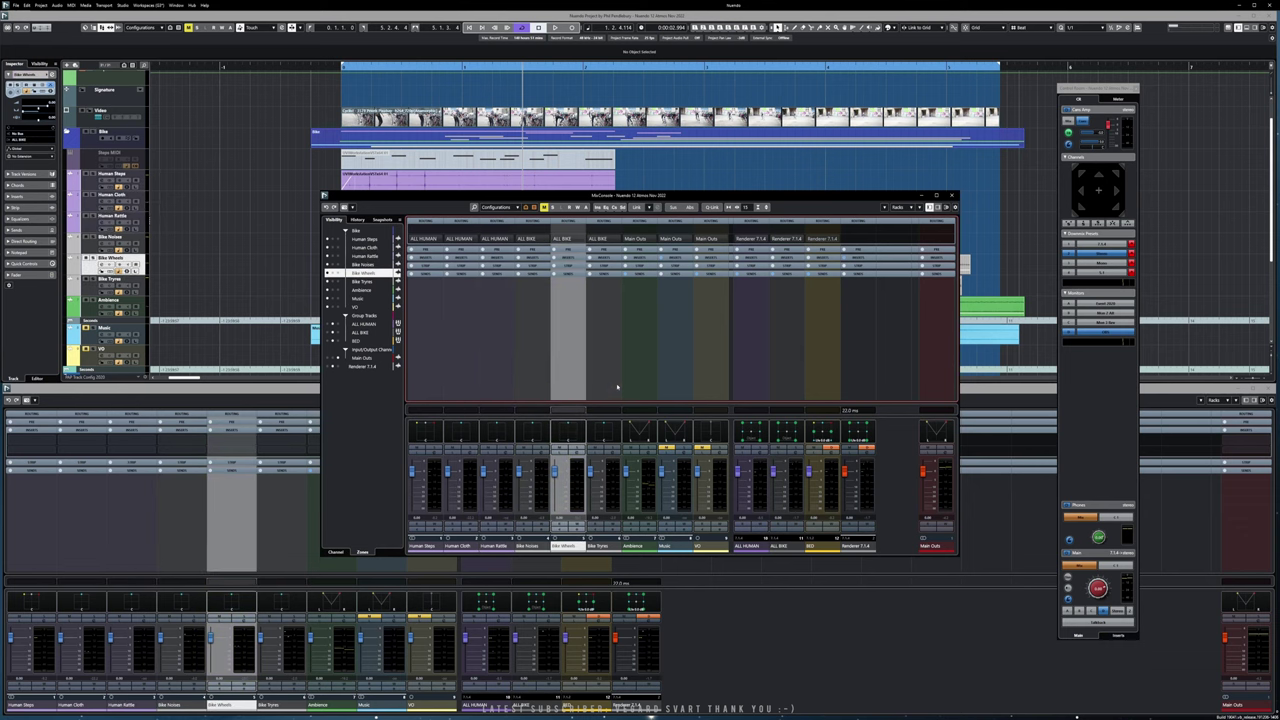
click(602, 368)
click(640, 374)
click(674, 380)
click(707, 378)
click(674, 384)
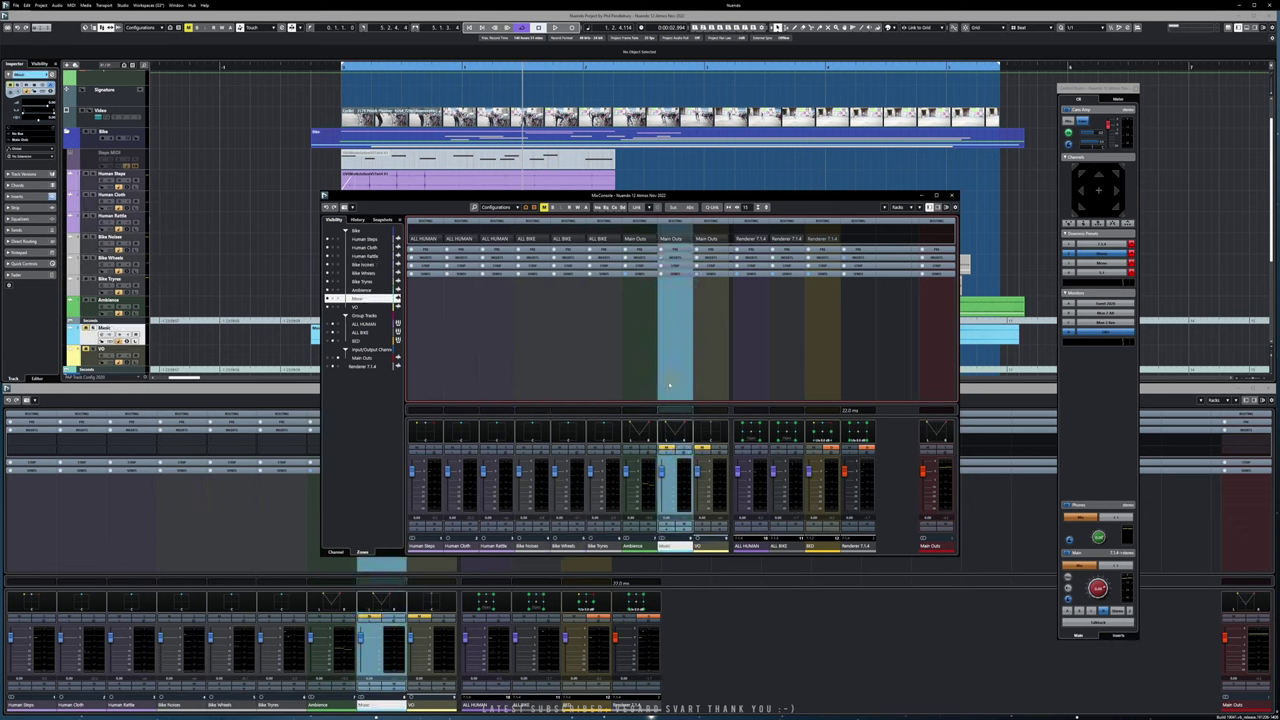
click(638, 386)
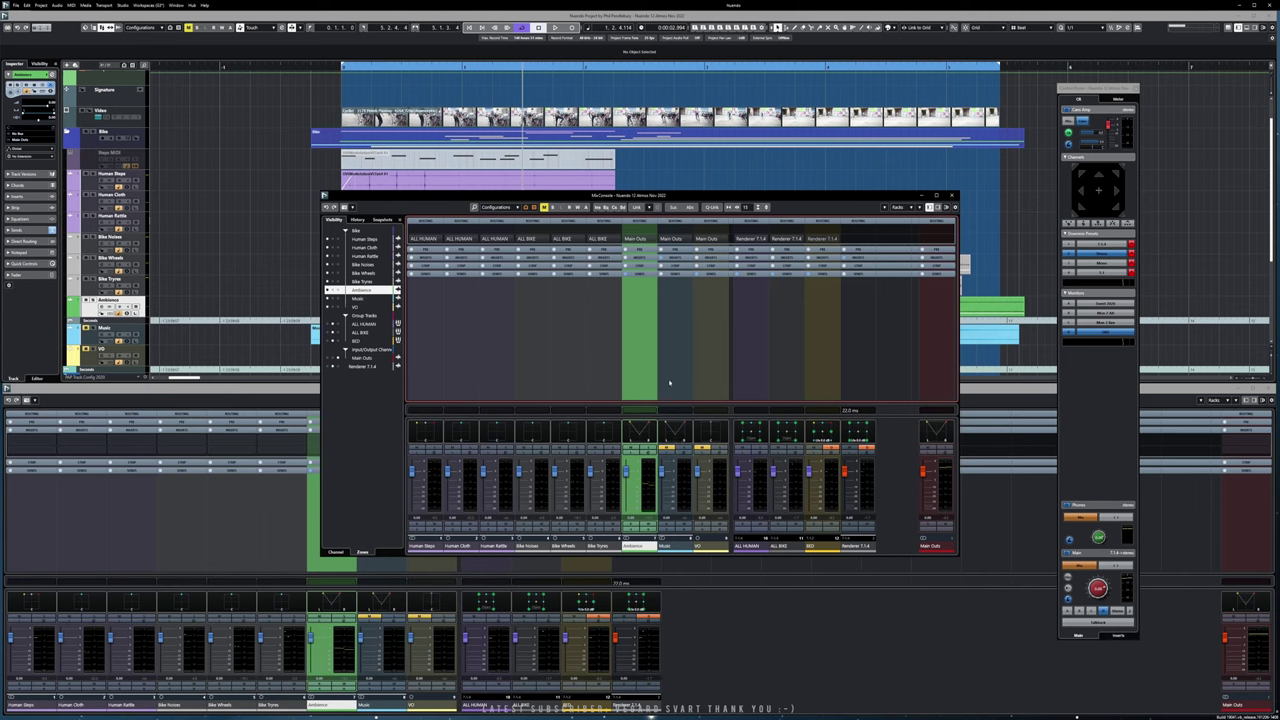
click(613, 376)
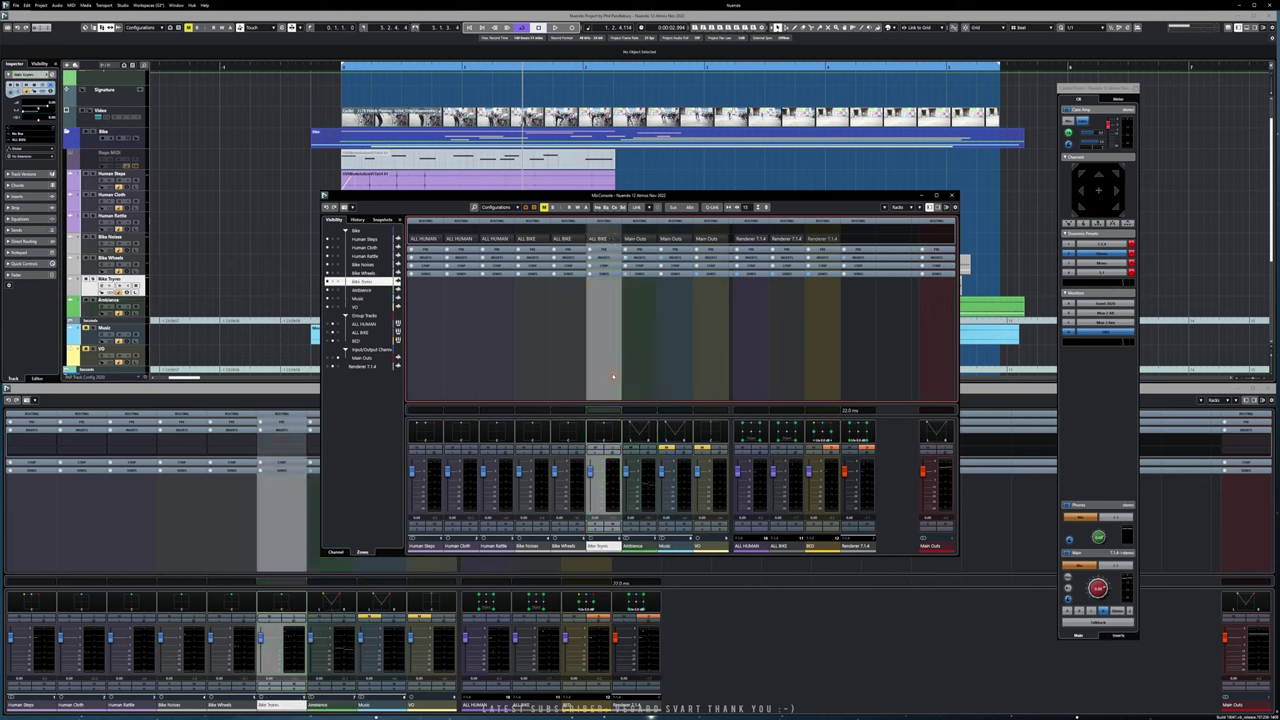
Route the Ambience channel's output to Renderer 7.1.4
click(637, 375)
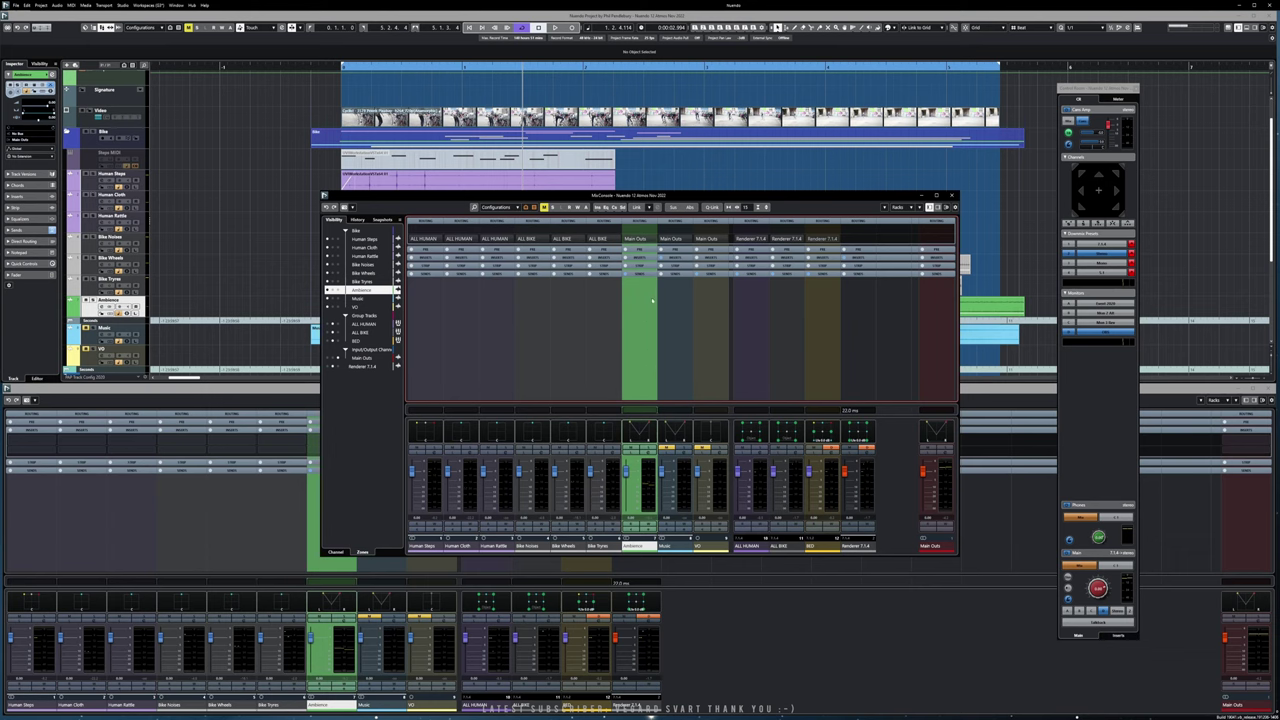
click(654, 237)
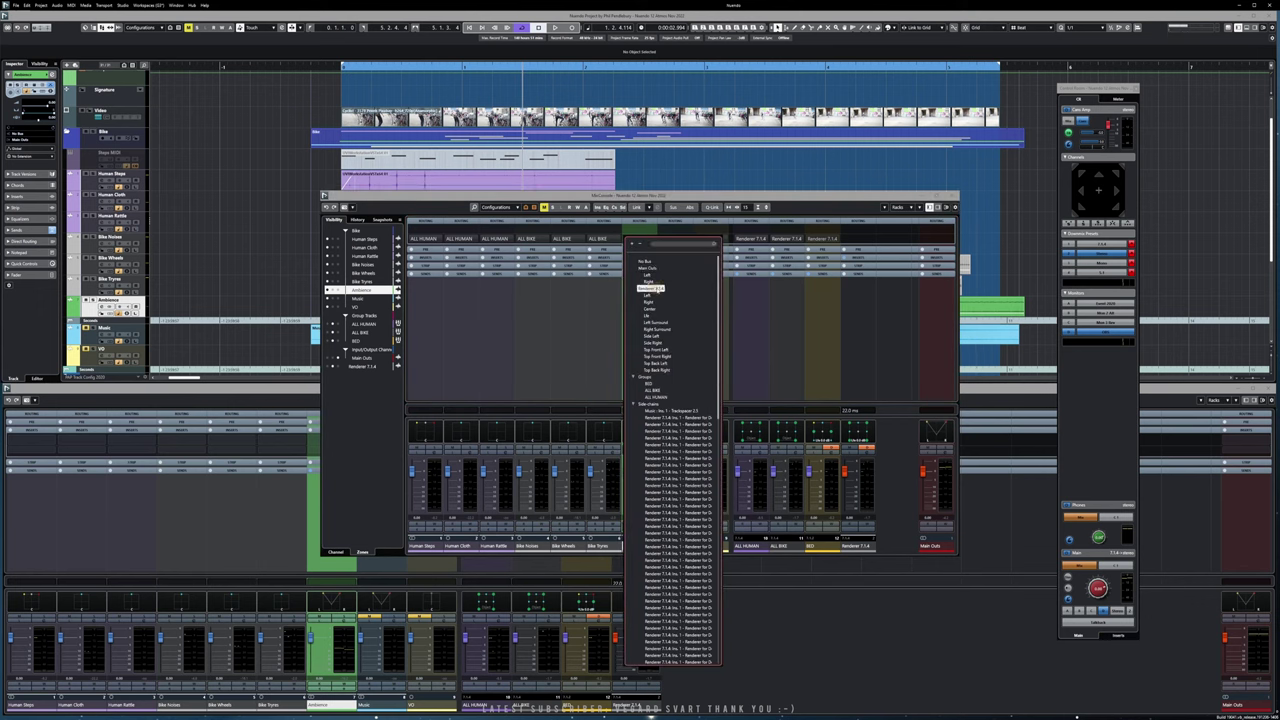
click(651, 288)
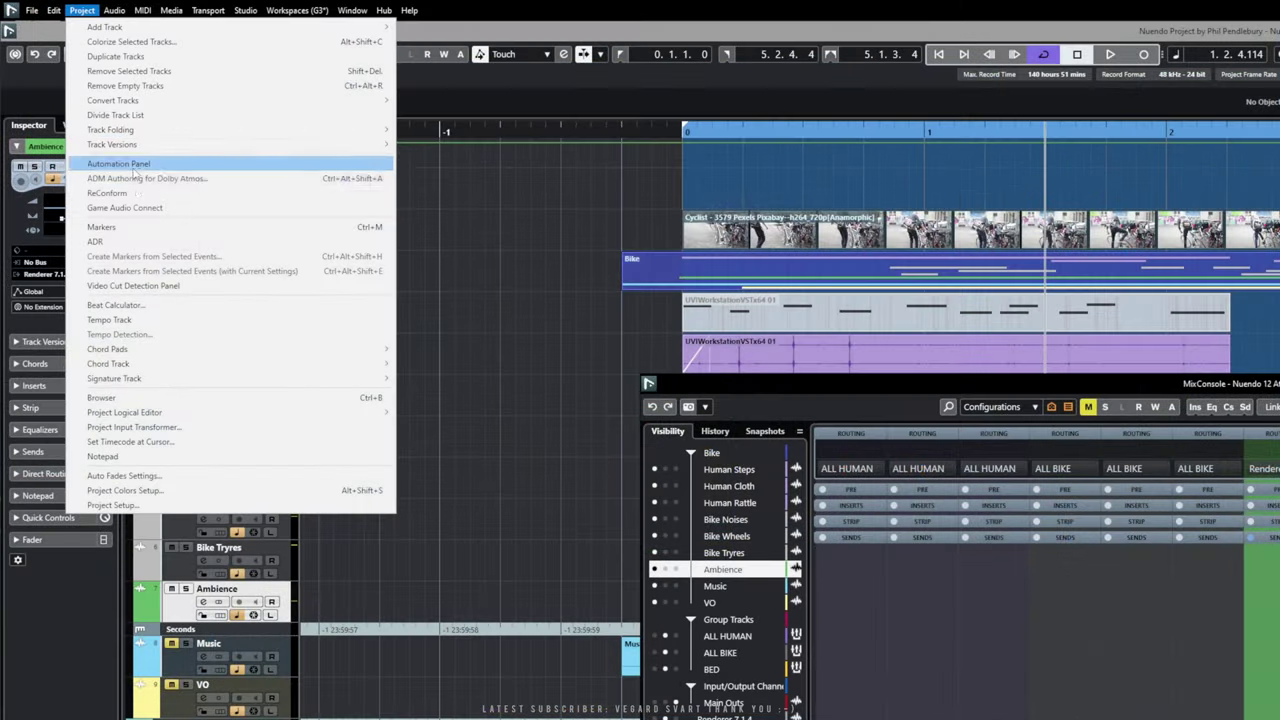
Create a Dolby Atmos audio object from the Ambience track in ADM Authoring for Dolby Atmos
click(137, 179)
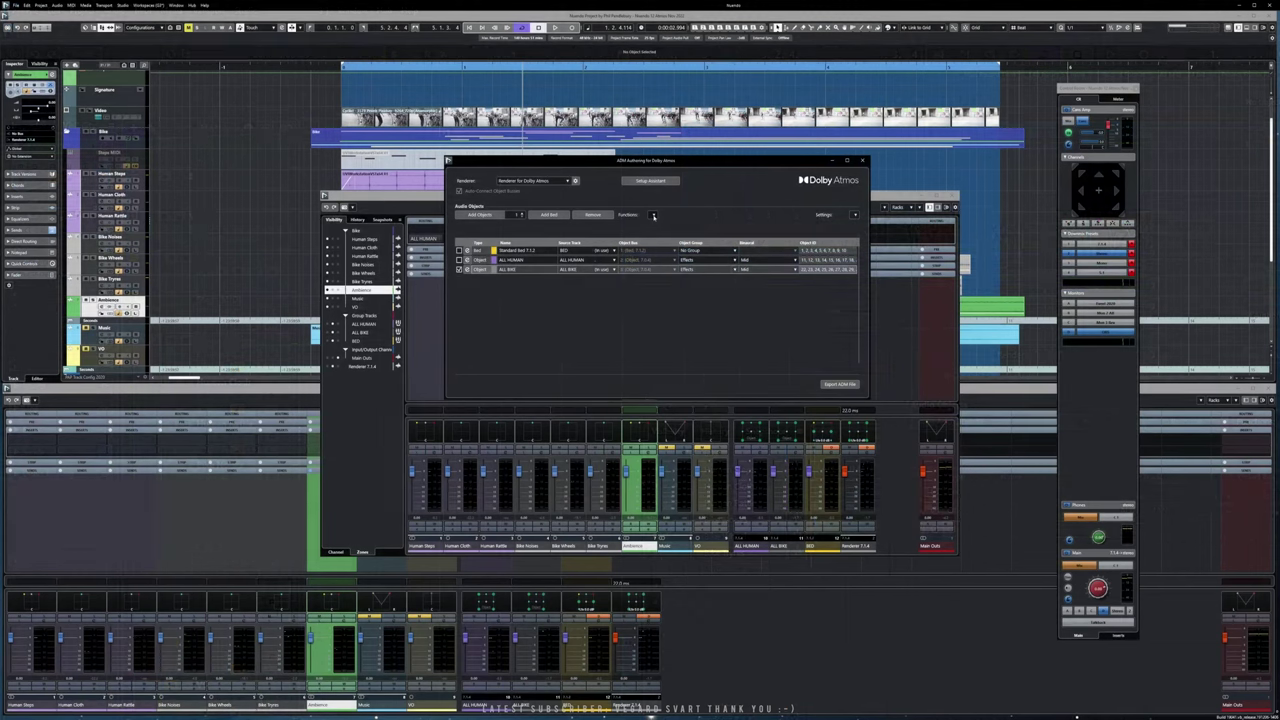
click(652, 215)
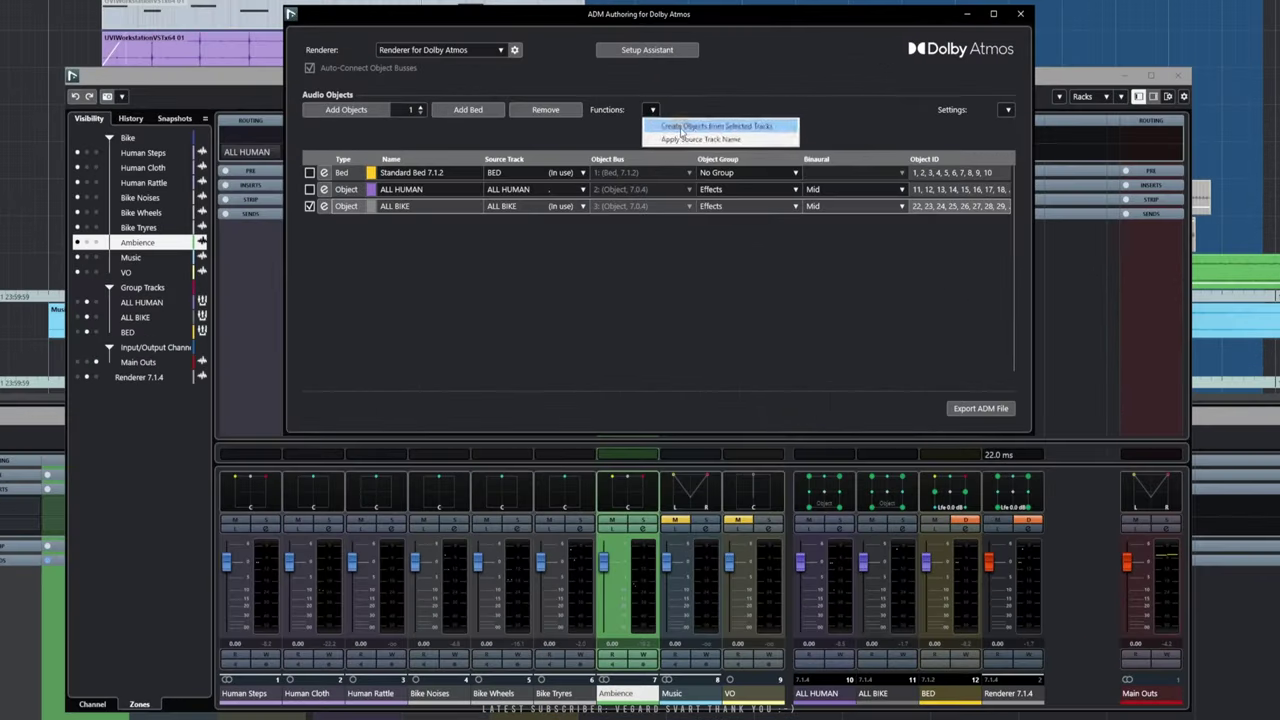
click(684, 224)
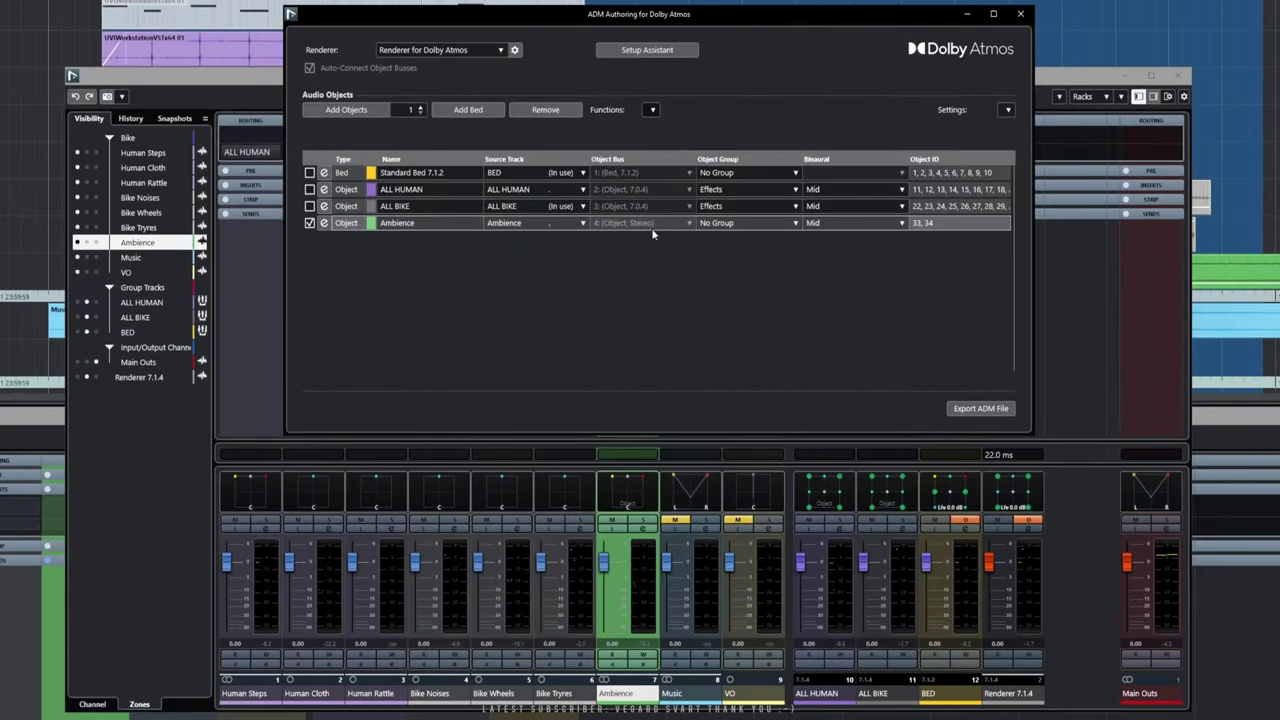
Assign the Ambience object to the Effects object group, review its binaural options, and close ADM Authoring
click(752, 223)
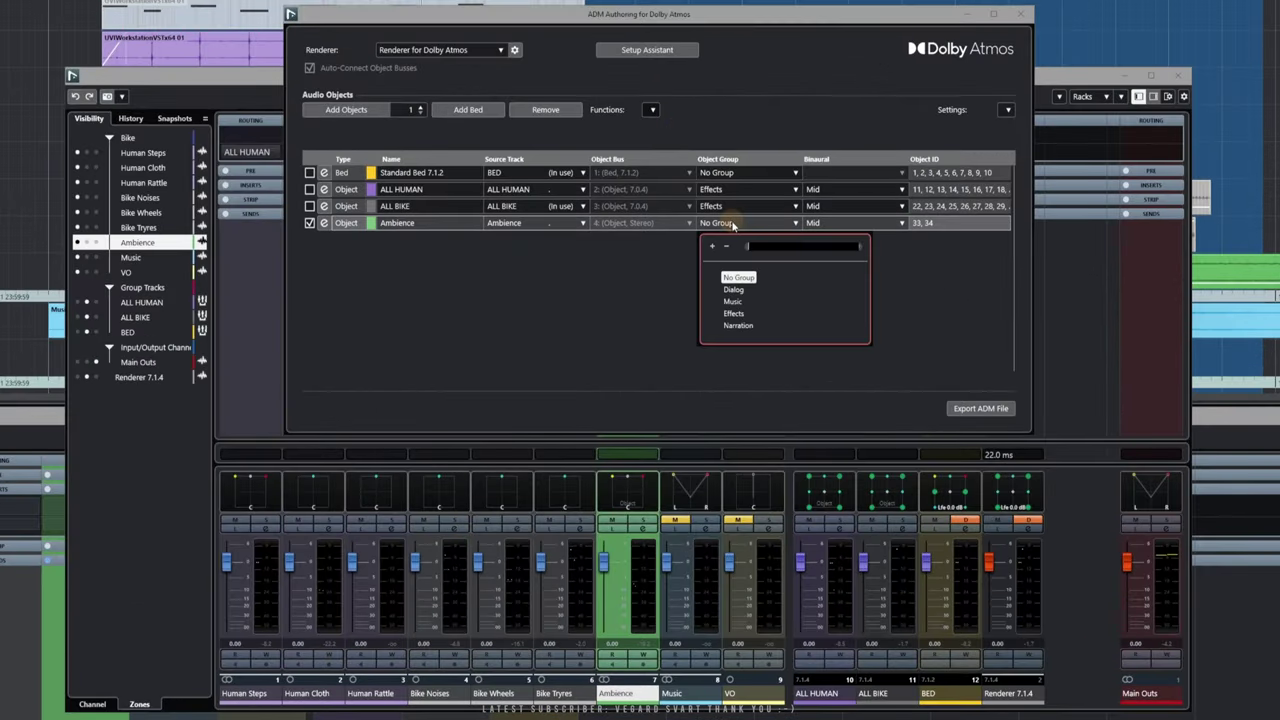
click(735, 313)
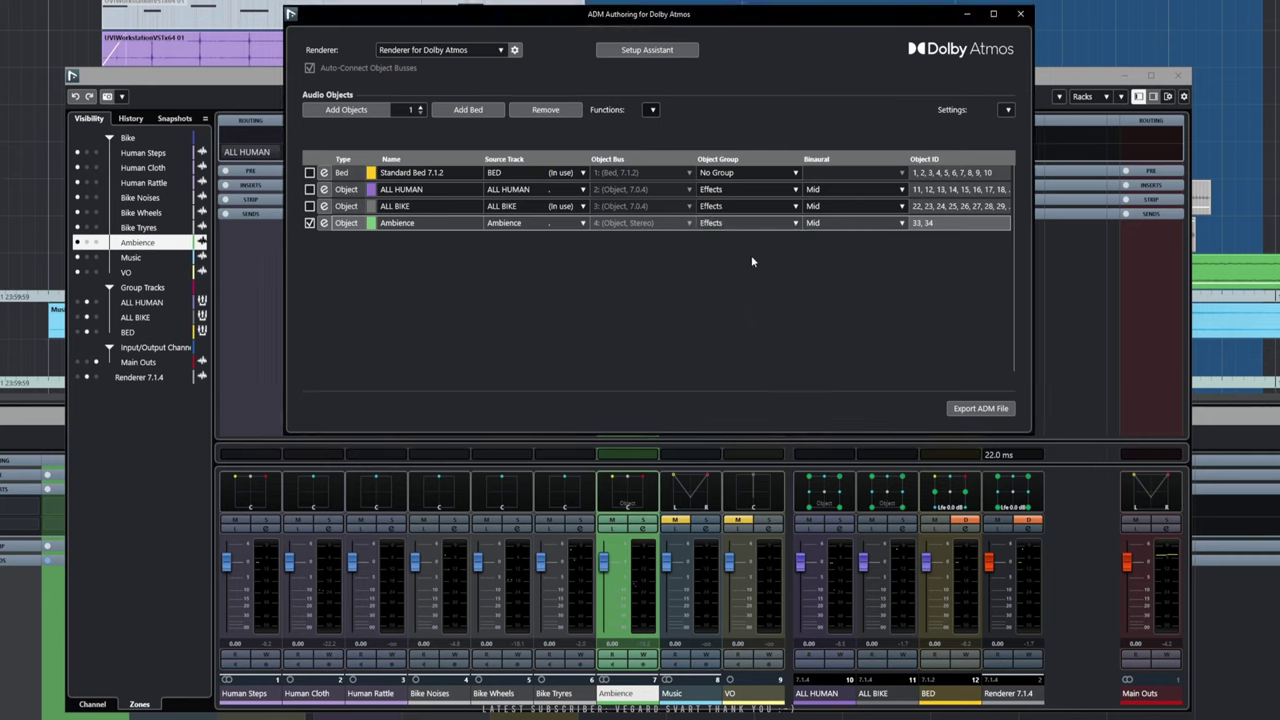
click(848, 224)
click(858, 262)
click(968, 16)
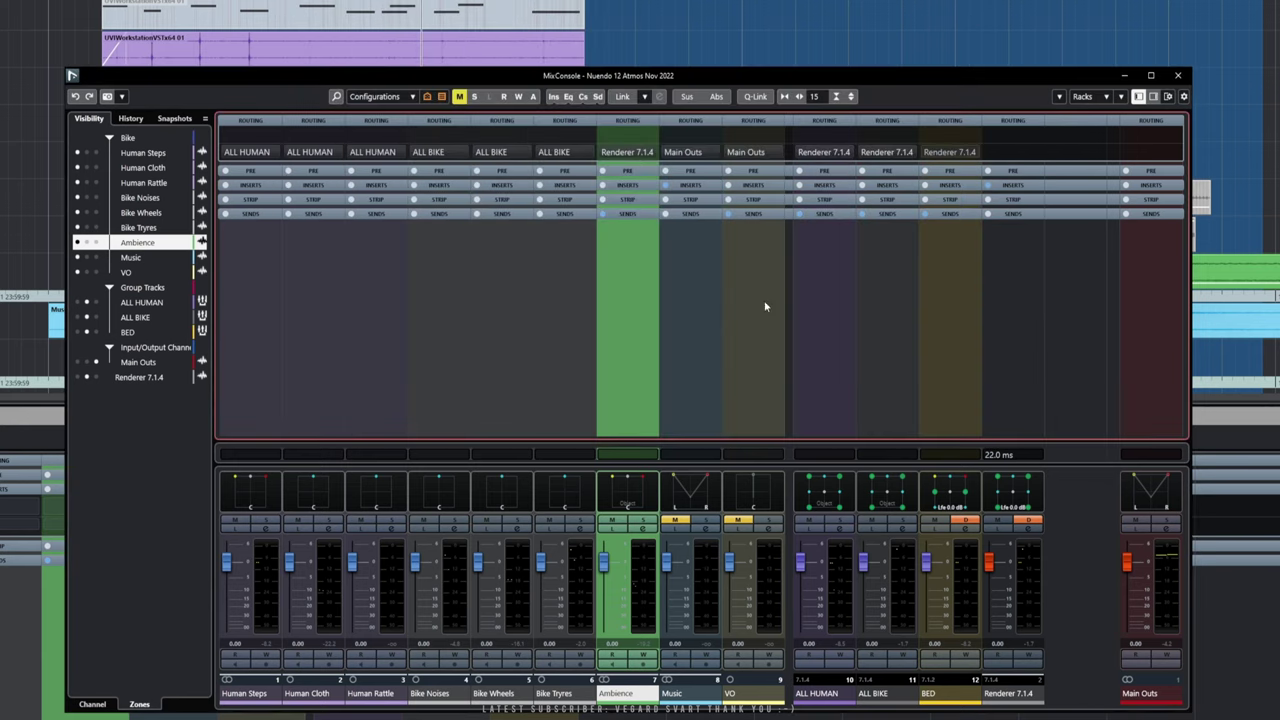
Inspect the Ambience channel's VST MultiPanner, close it, and play the scene to check the channel's level
double_click(636, 498)
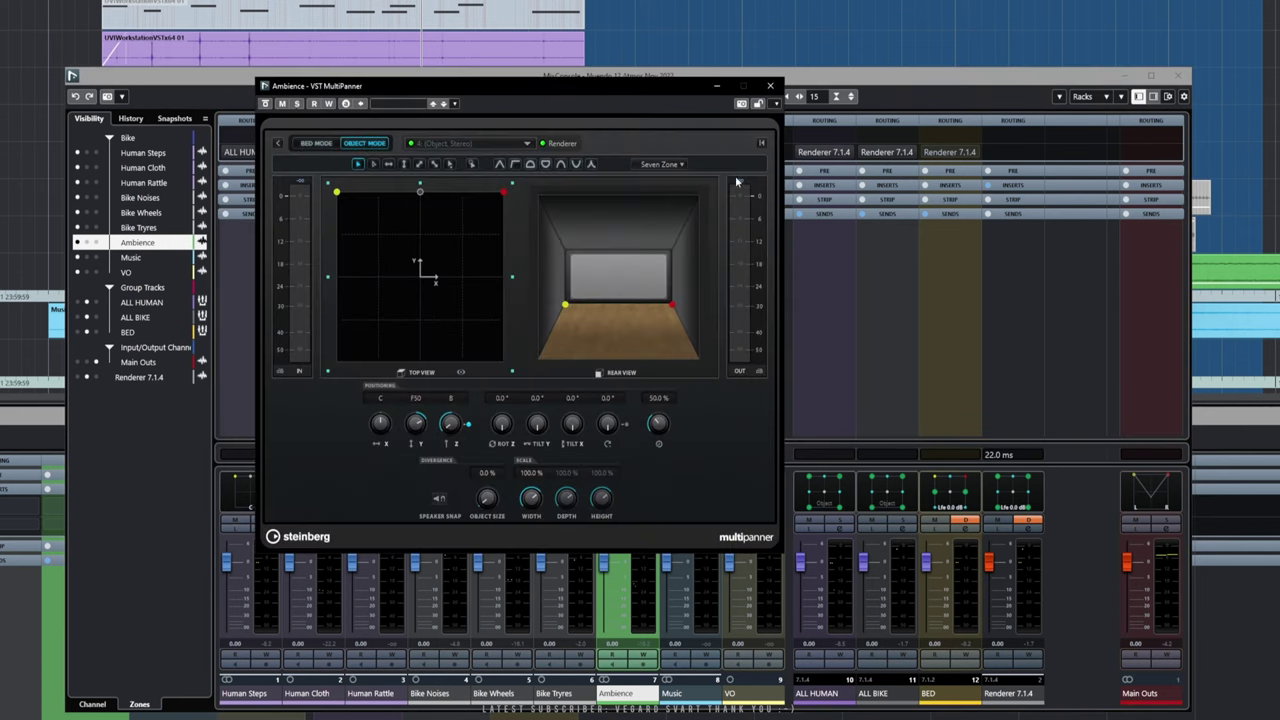
click(770, 87)
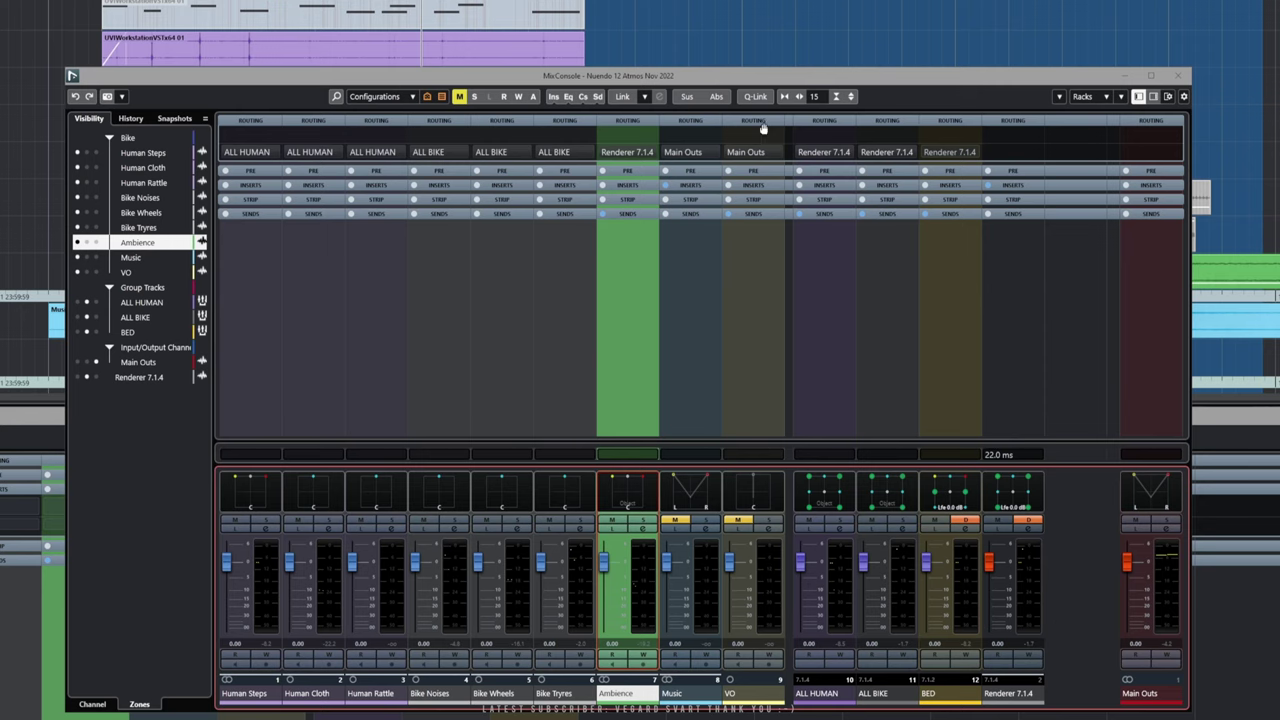
right_click(615, 634)
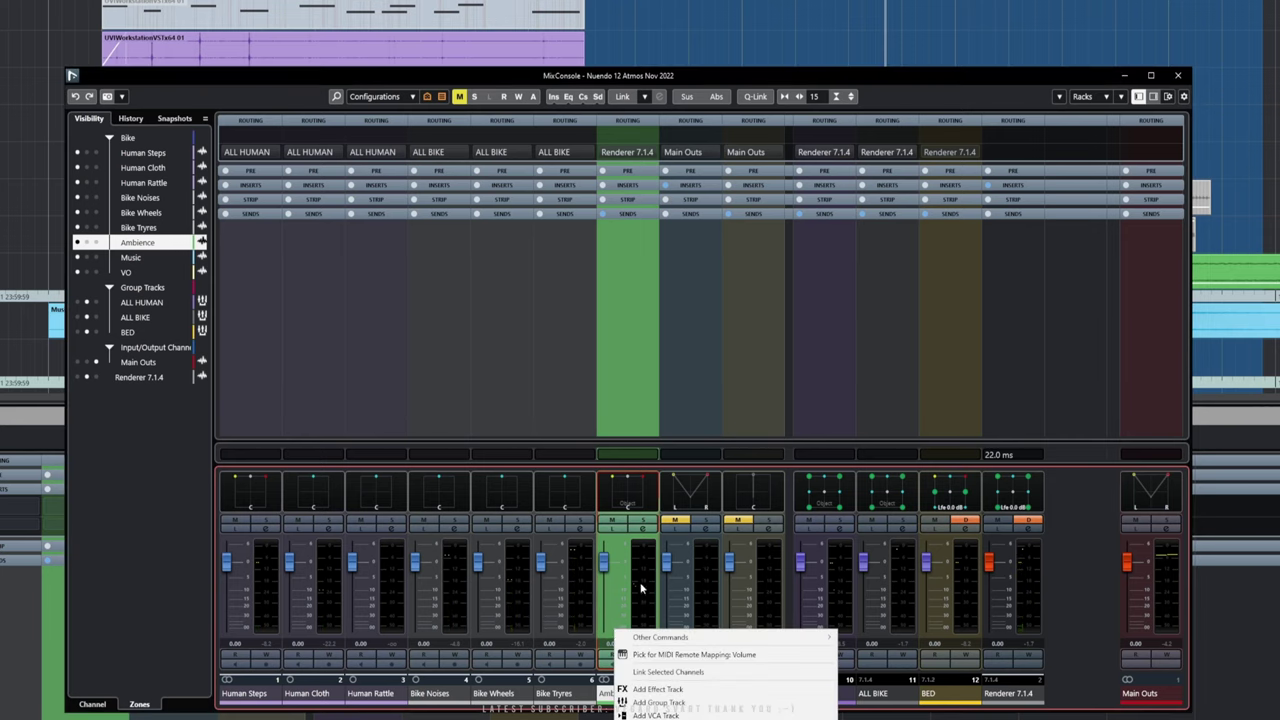
click(630, 598)
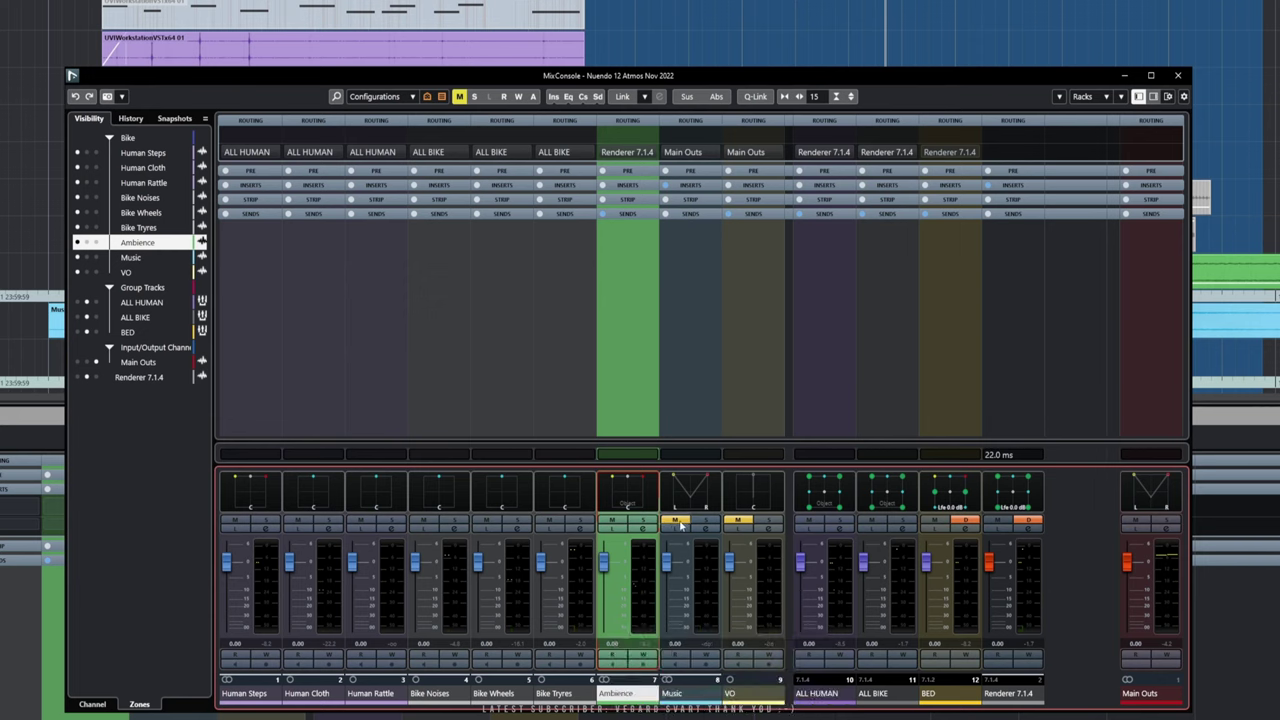
Unmute the Music channel and route its output to the BED group, checking the level in playback
click(684, 522)
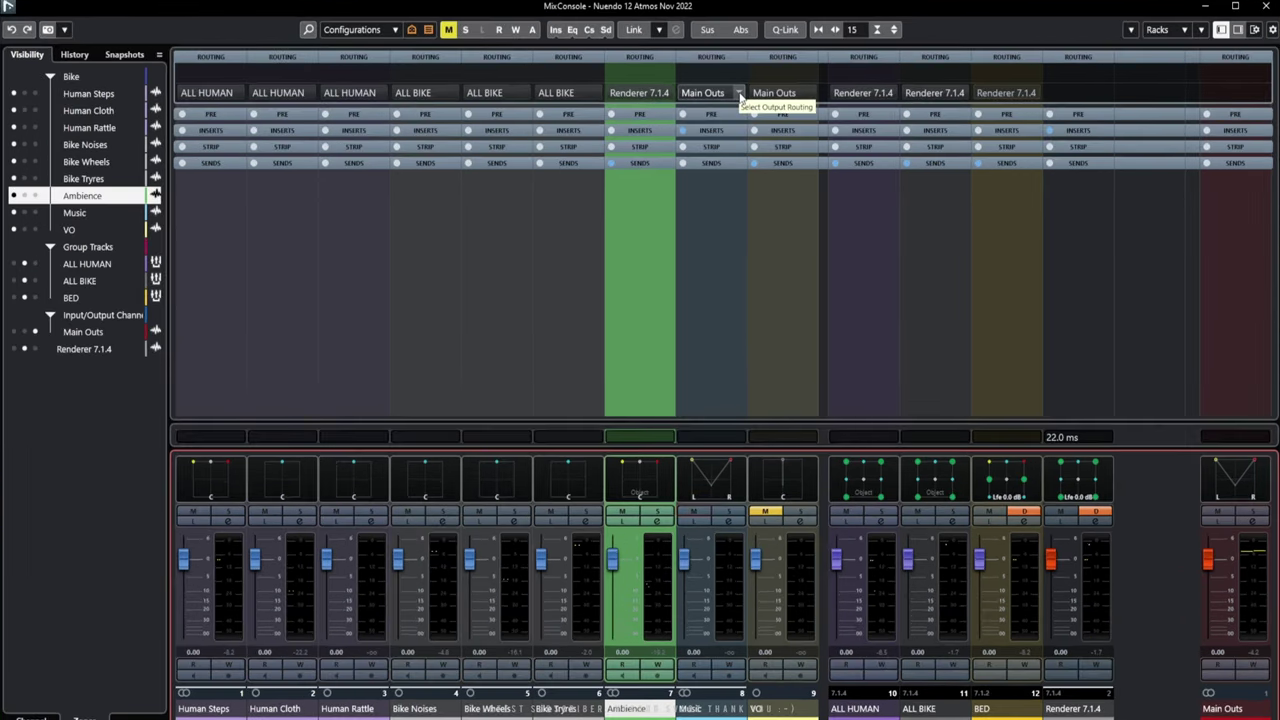
click(713, 264)
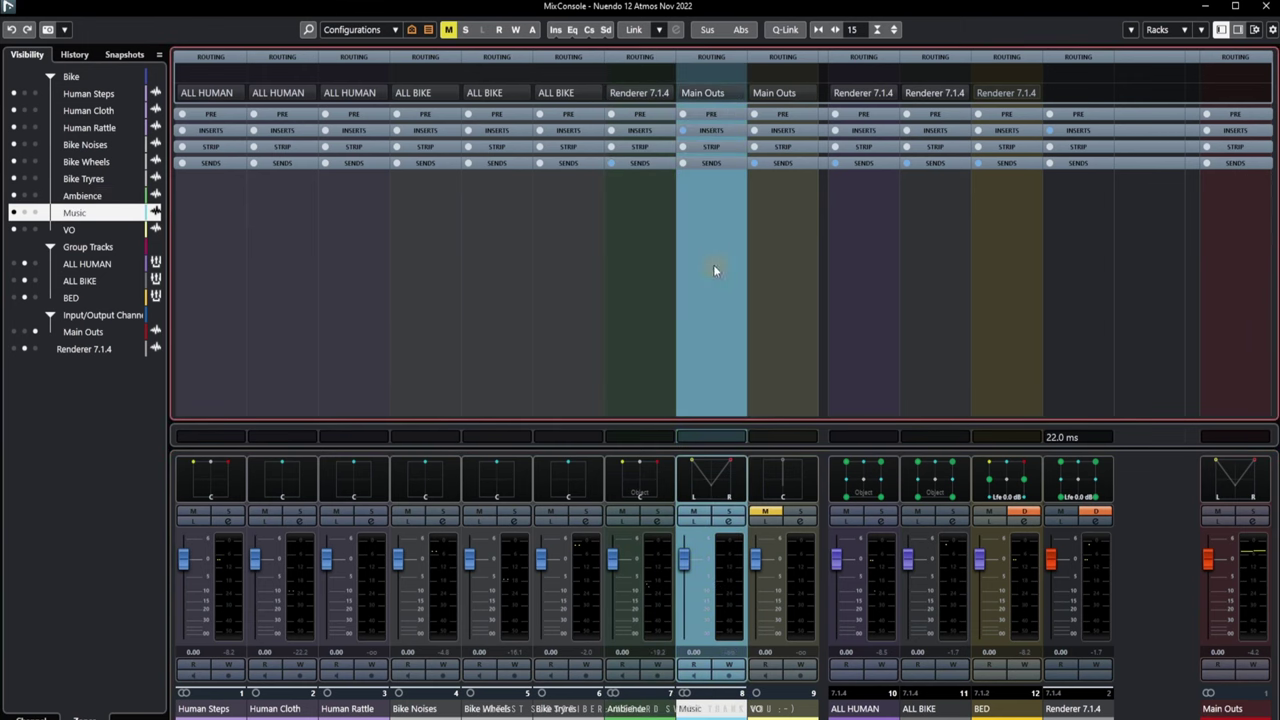
click(743, 92)
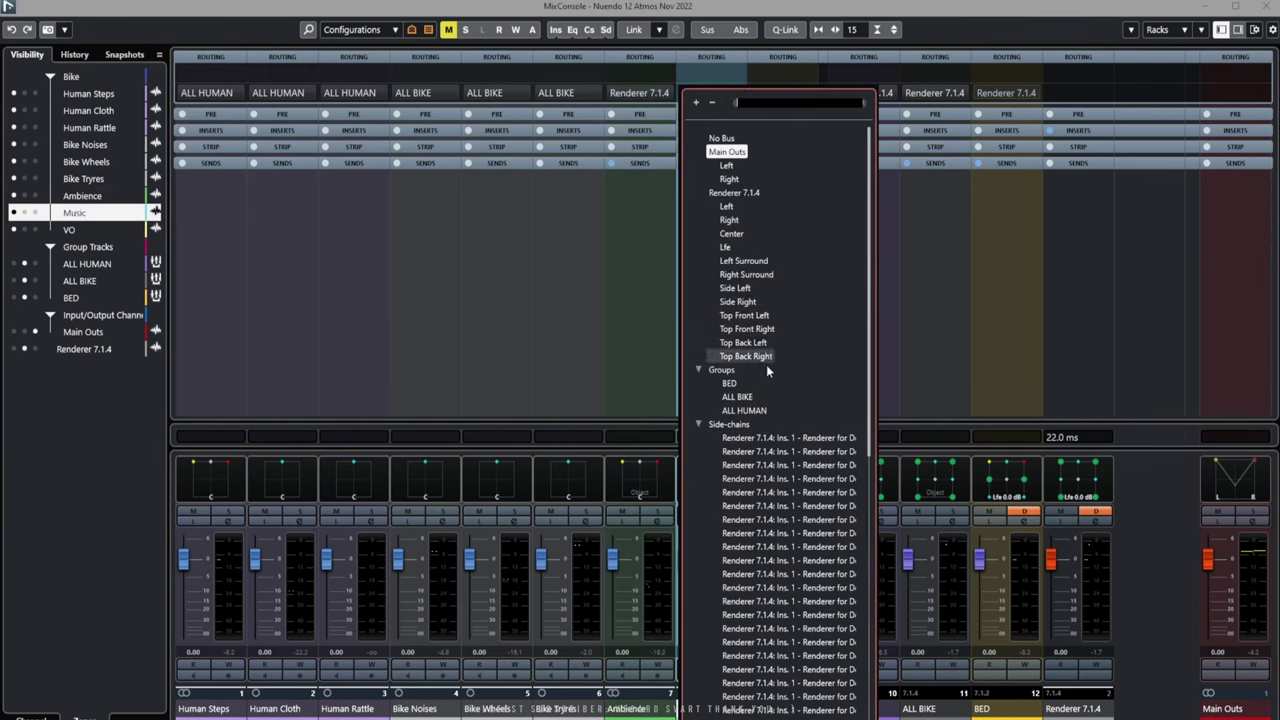
click(736, 372)
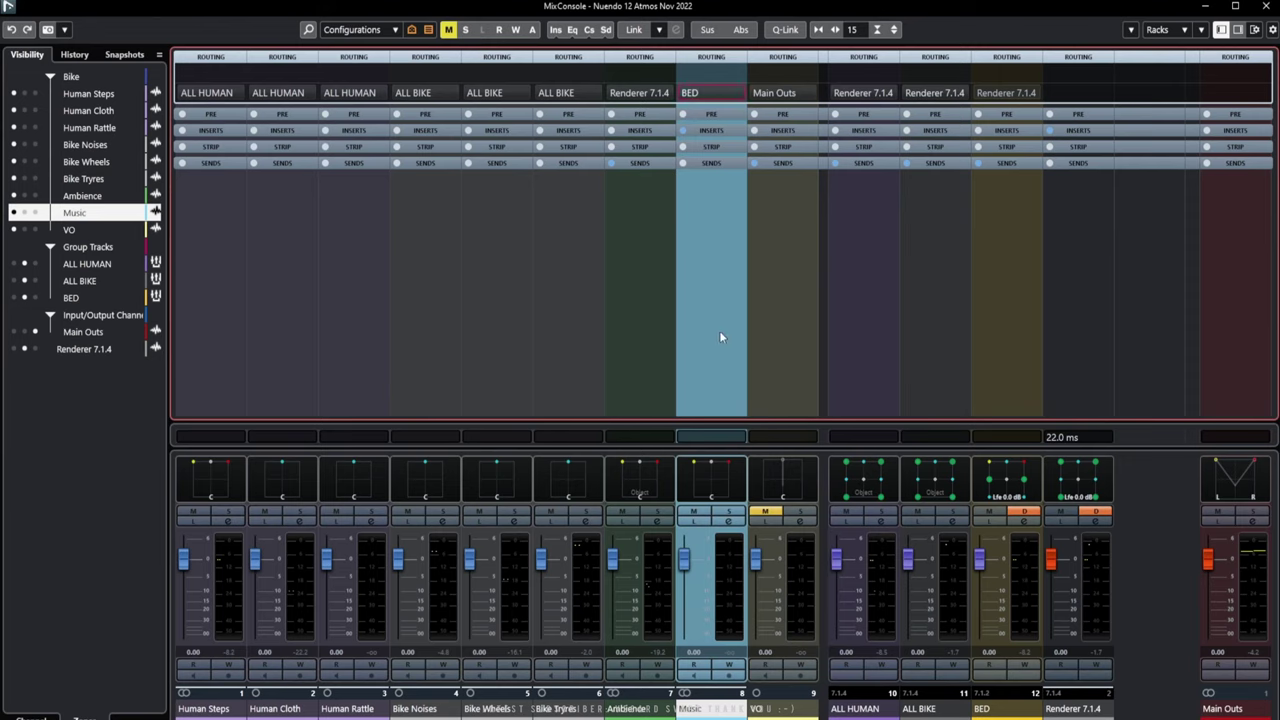
key(space)
Route the VO channel's output to Renderer 7.1.4 and solo the channel
click(791, 275)
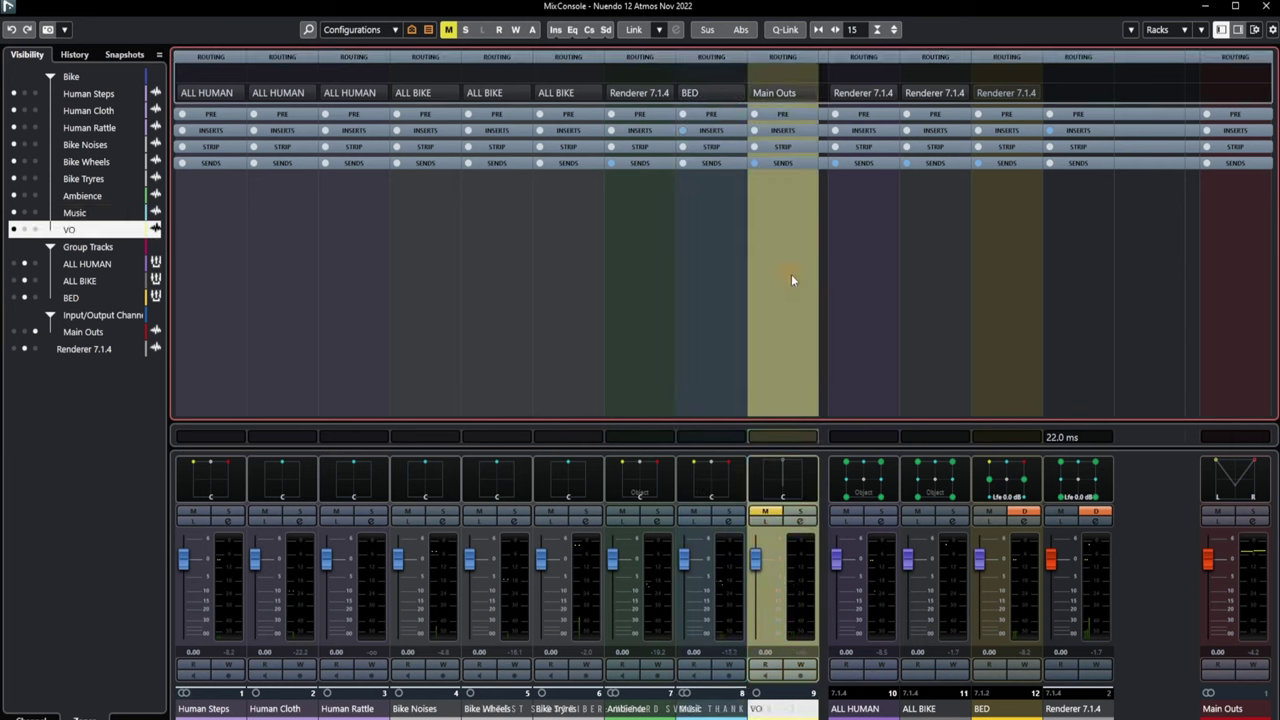
click(813, 94)
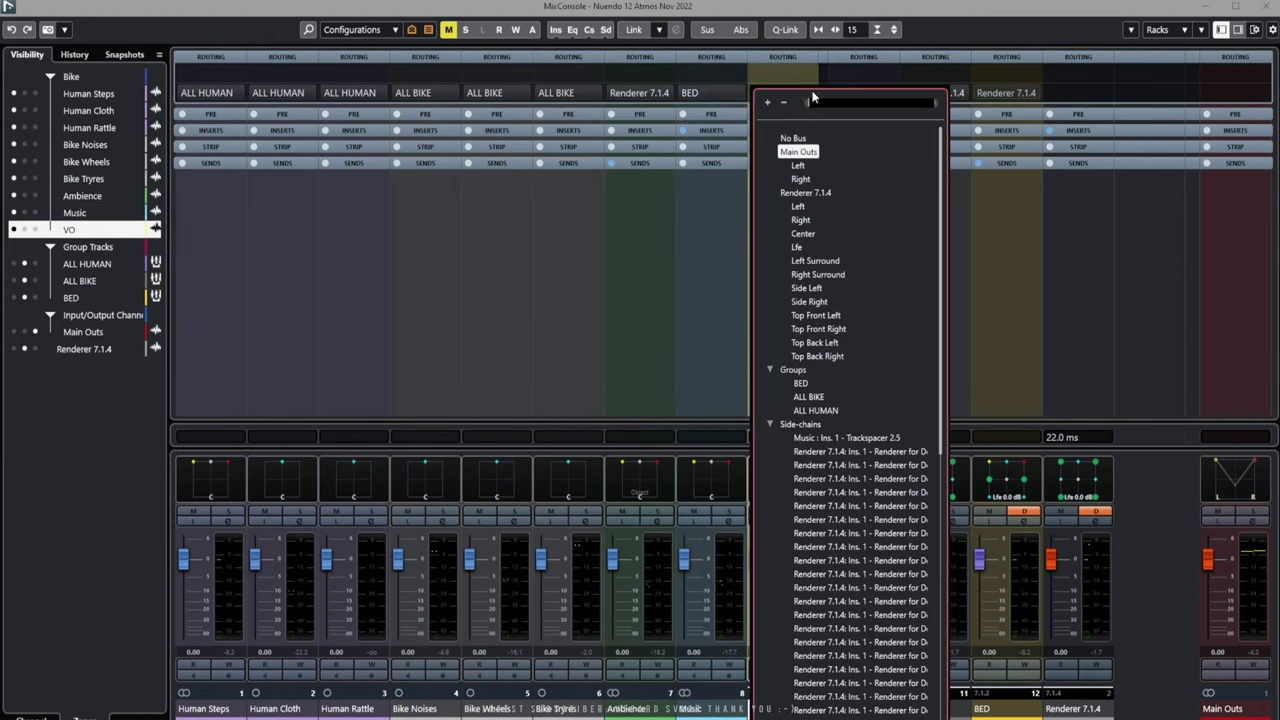
click(815, 200)
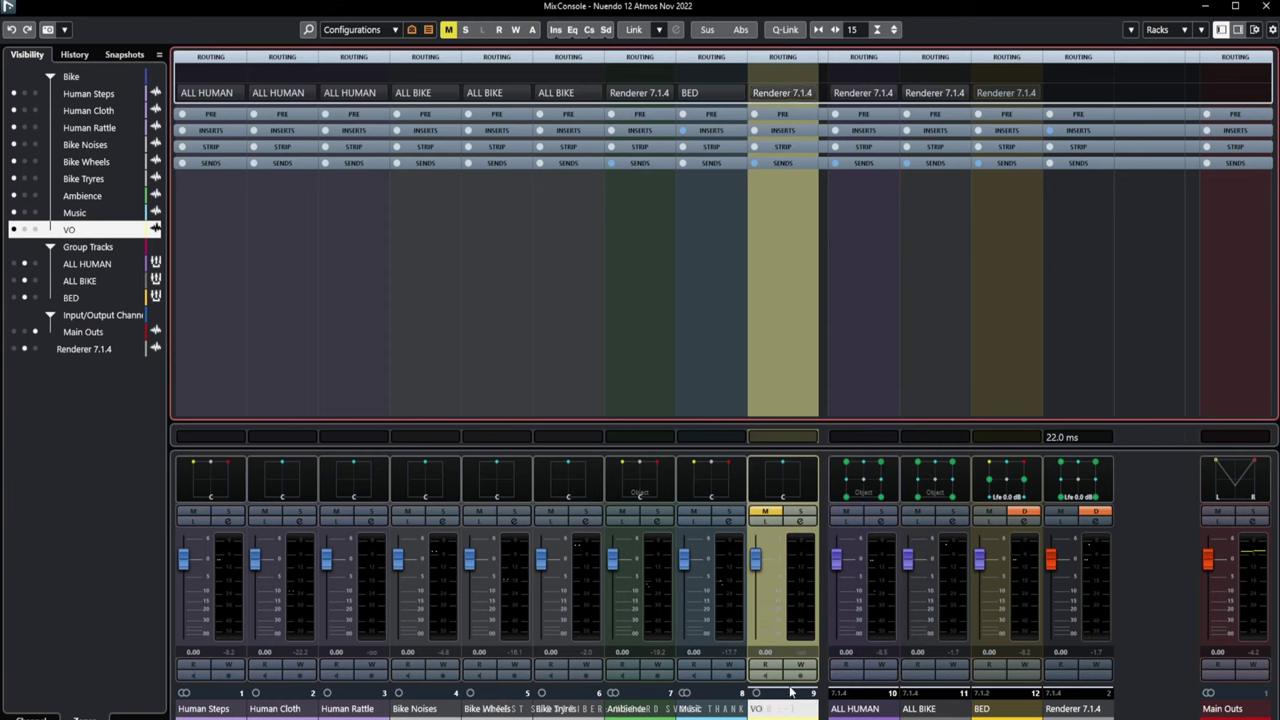
click(765, 512)
click(798, 513)
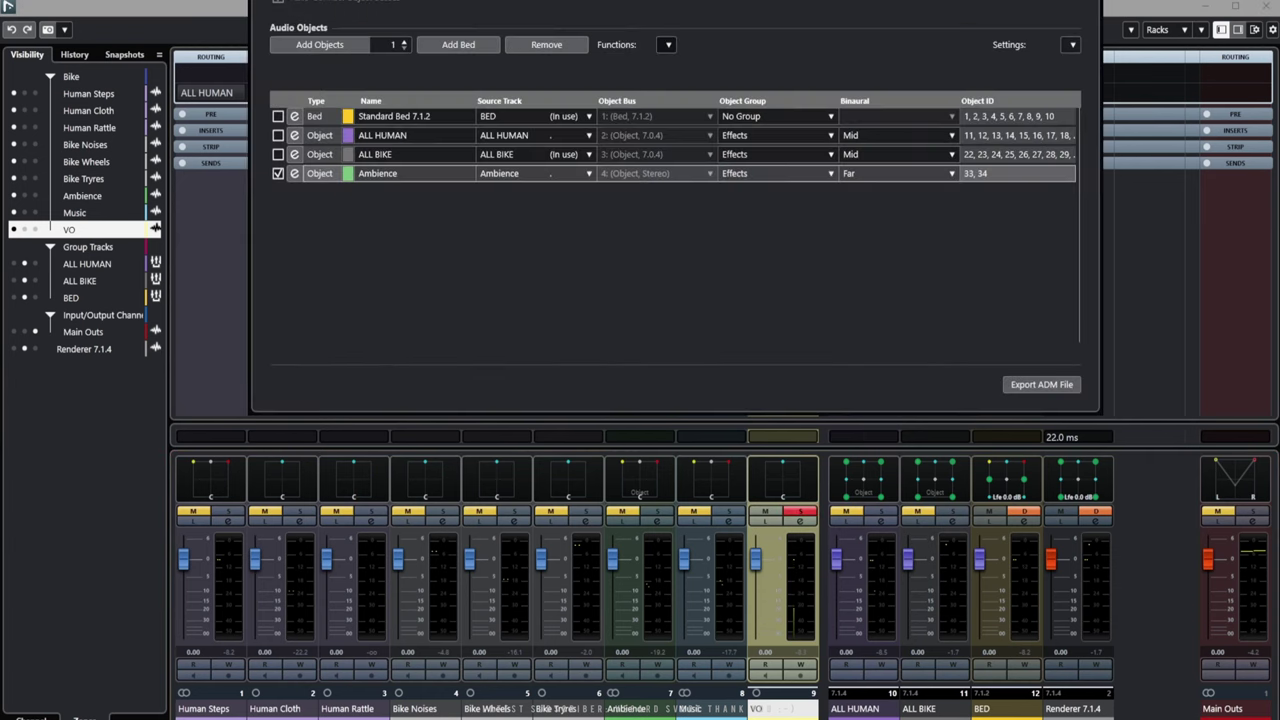
Create an audio object from the VO track in ADM Authoring for Dolby Atmos and choose its object group and binaural mode
click(667, 44)
click(725, 66)
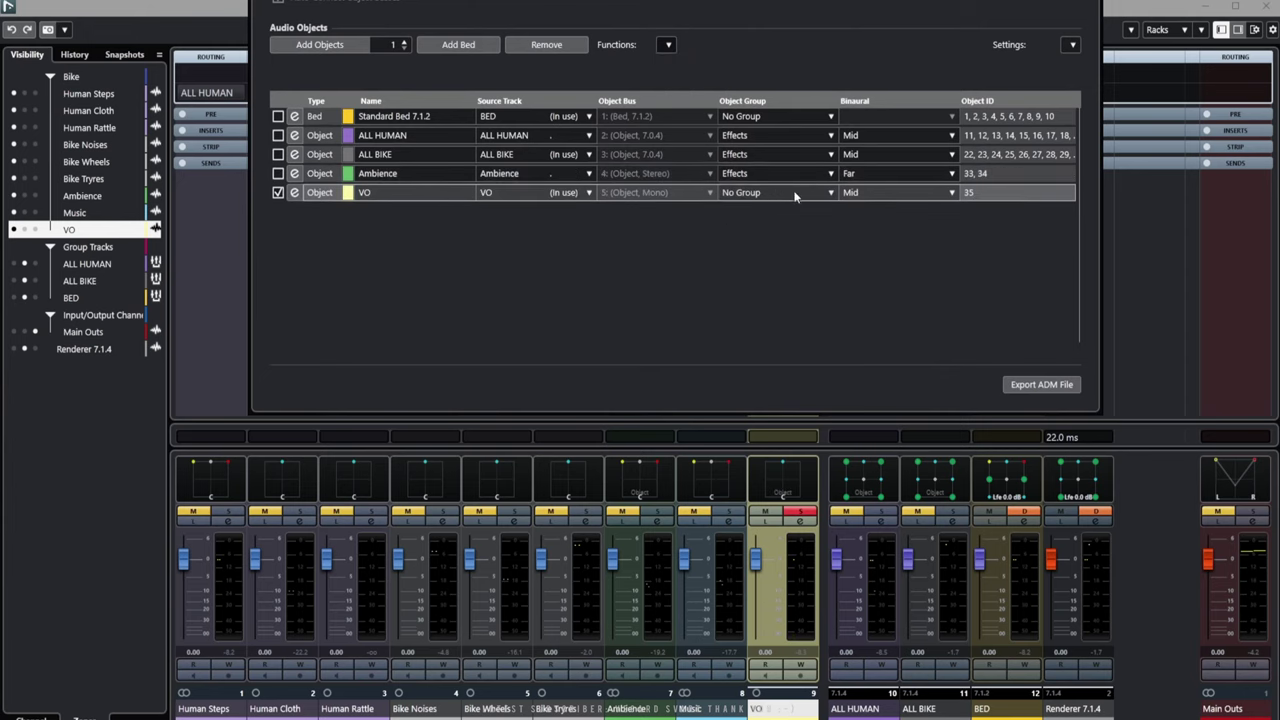
click(795, 192)
click(769, 313)
click(887, 195)
click(872, 222)
key(Escape)
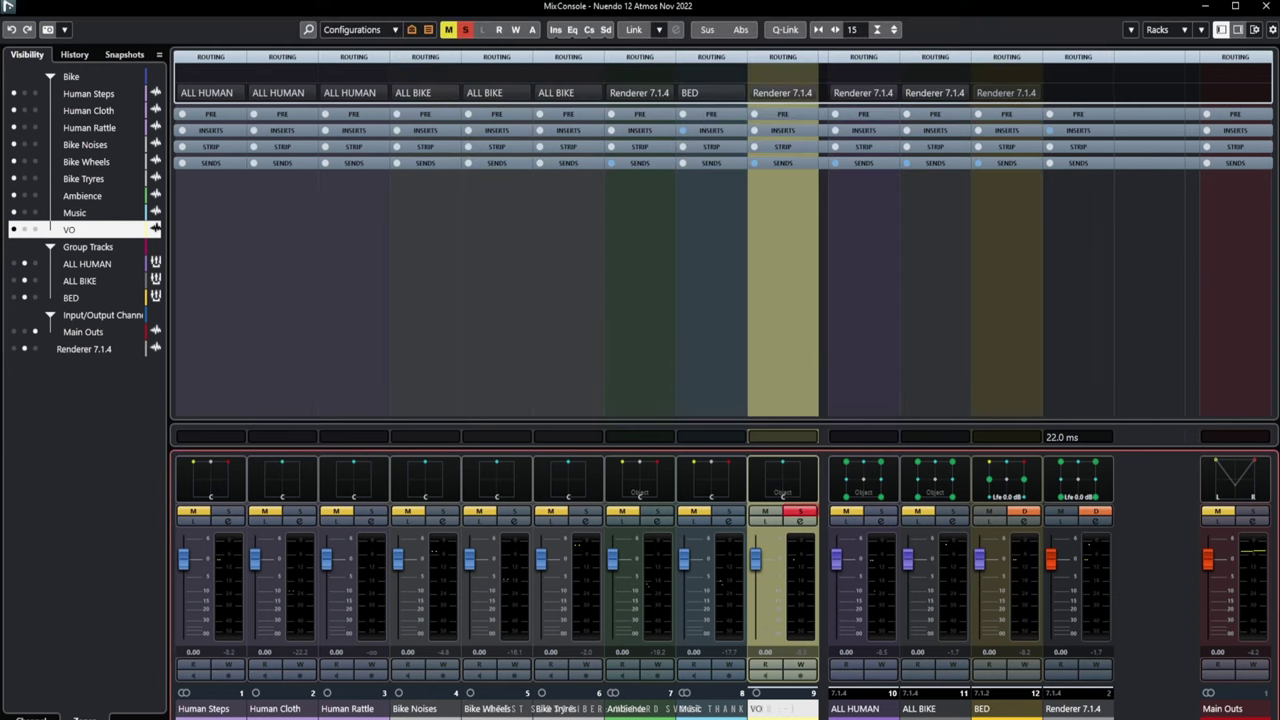
Toggle the VO channel's solo to check it, leave solo off, and mute the Music channel
click(803, 513)
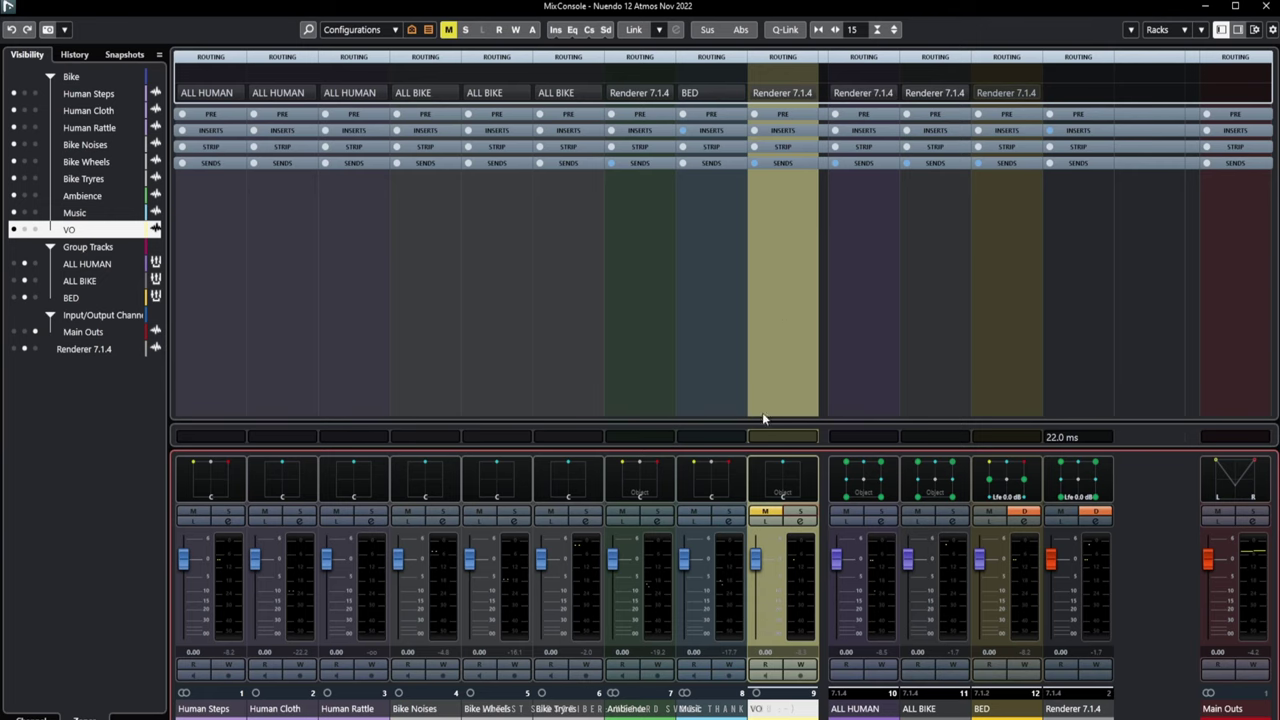
click(799, 514)
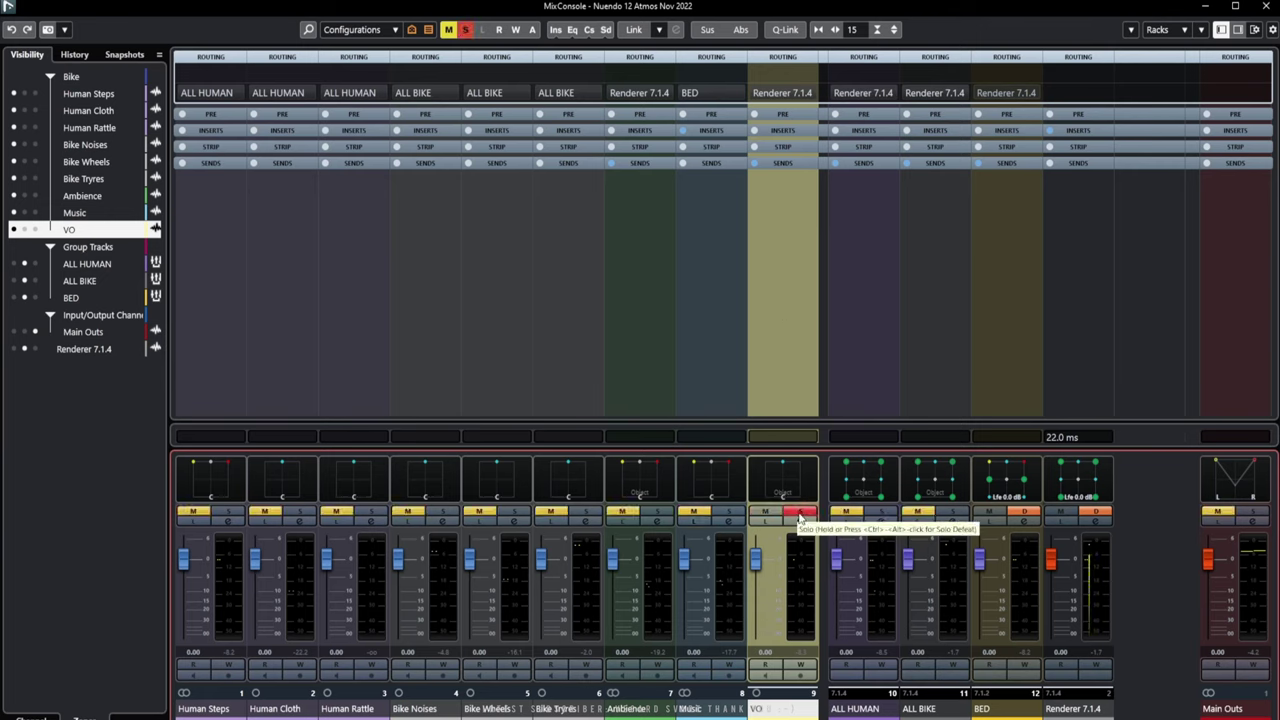
click(799, 514)
click(765, 511)
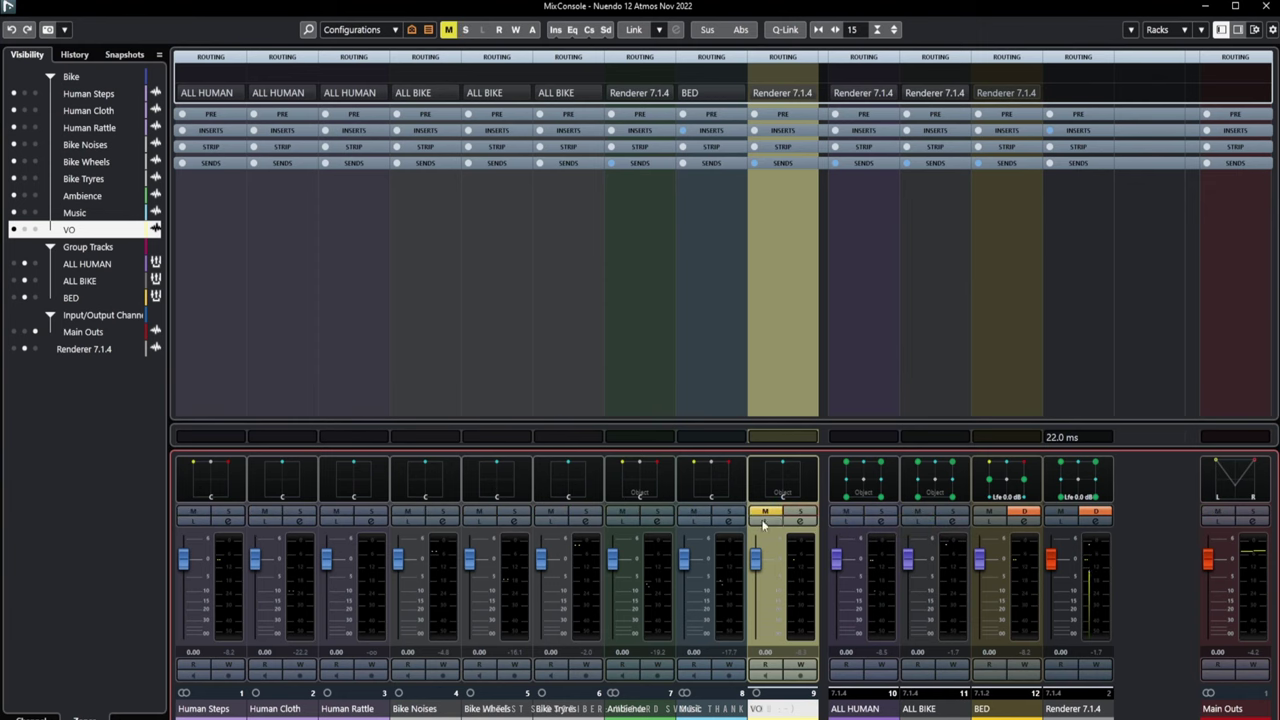
click(694, 513)
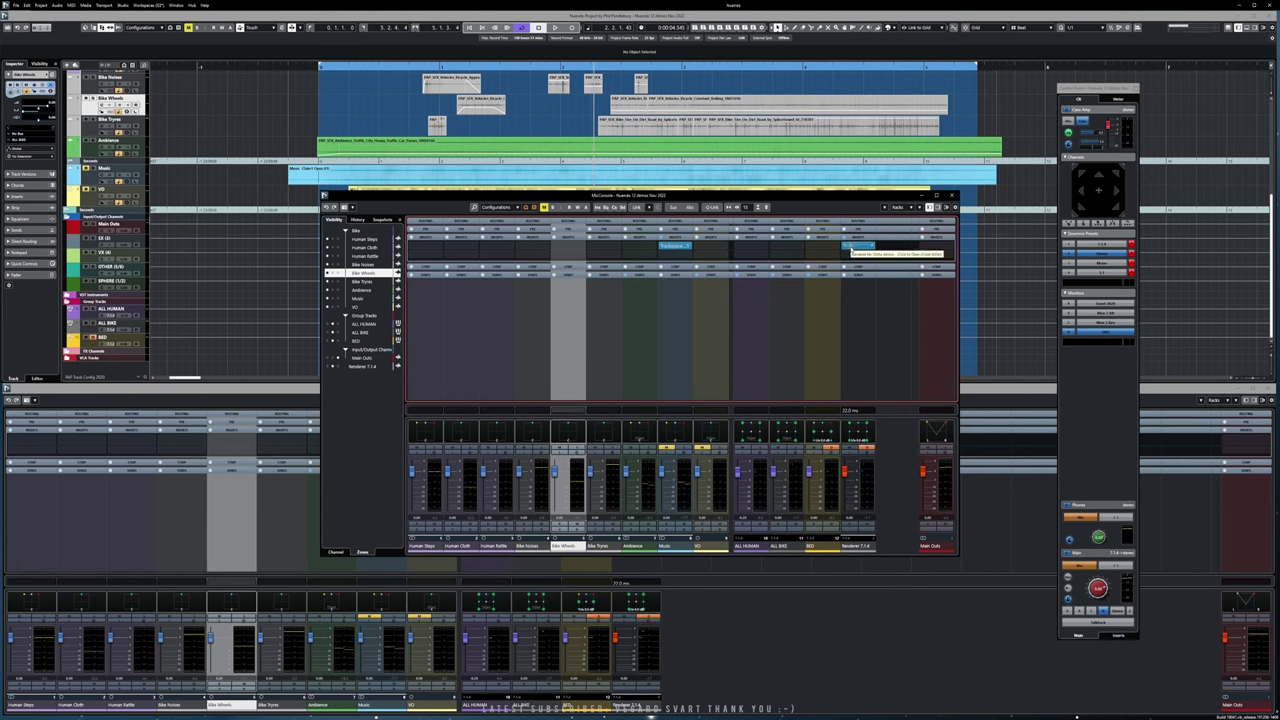
Open the Renderer for Dolby Atmos insert on the Renderer 7.1.4 channel and play the scene to examine the audio objects and bed activity
click(851, 248)
drag(601, 271, 607, 265)
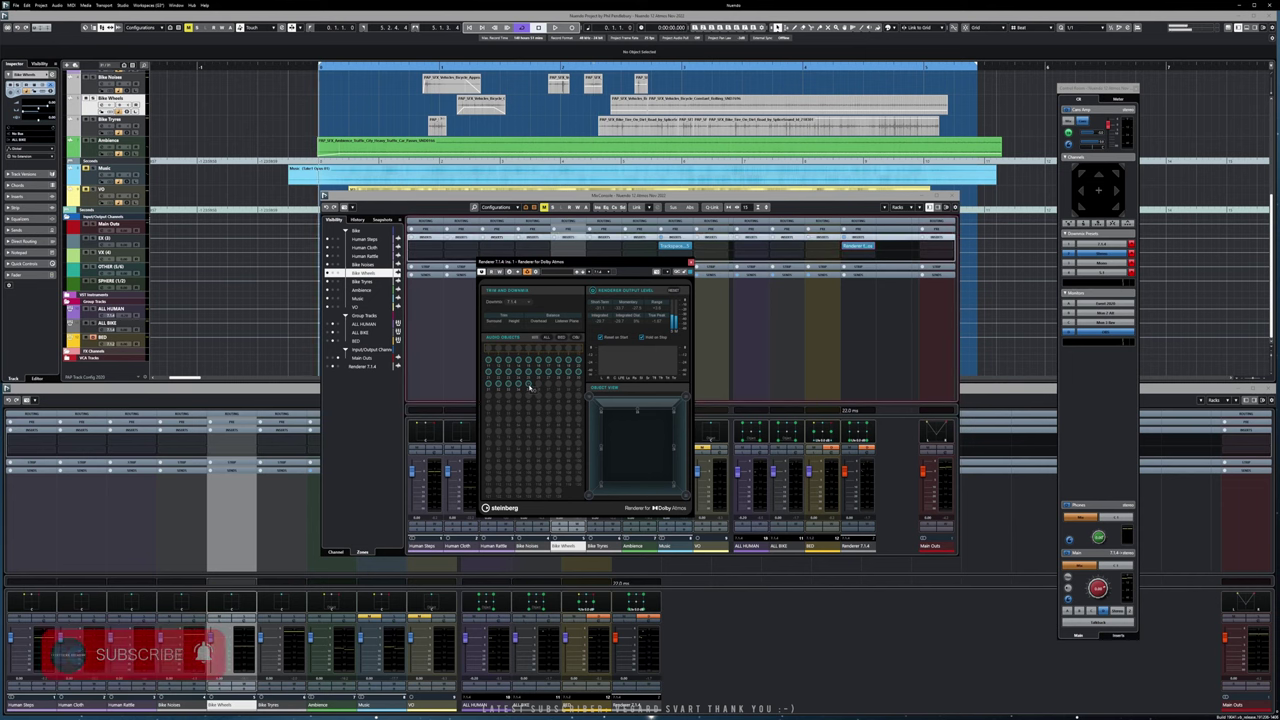
key(space)
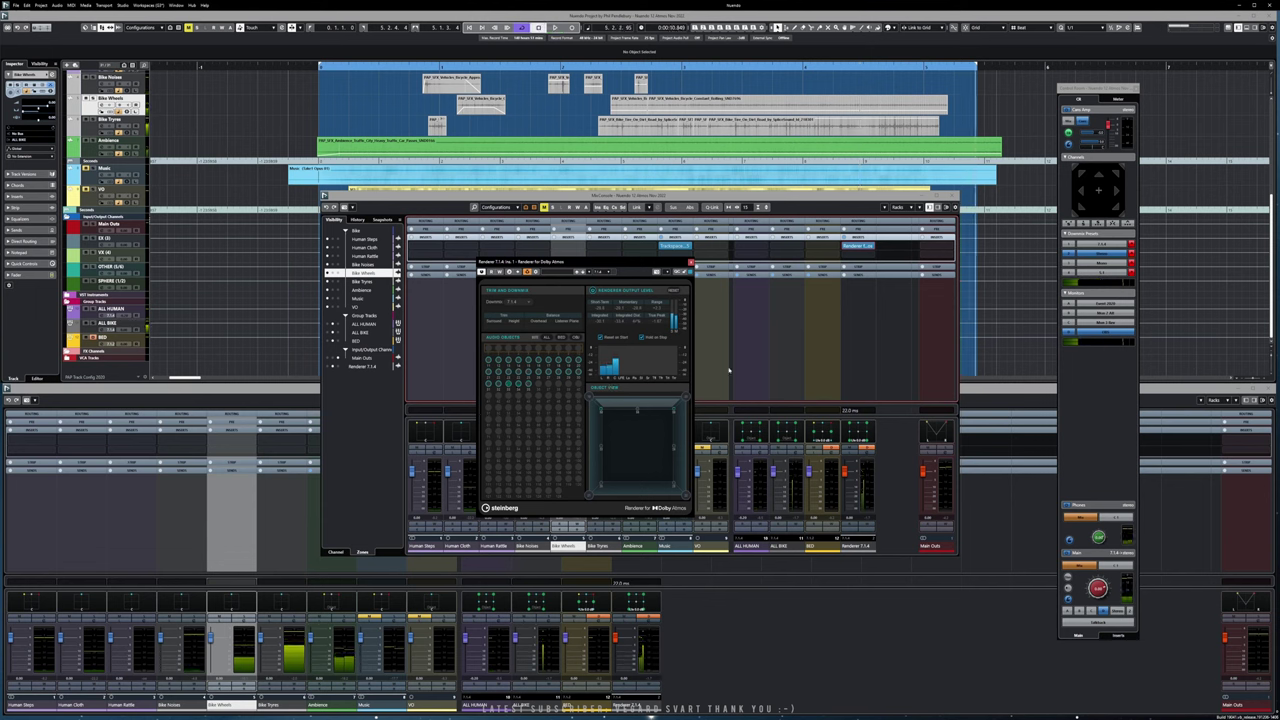
drag(623, 266, 573, 262)
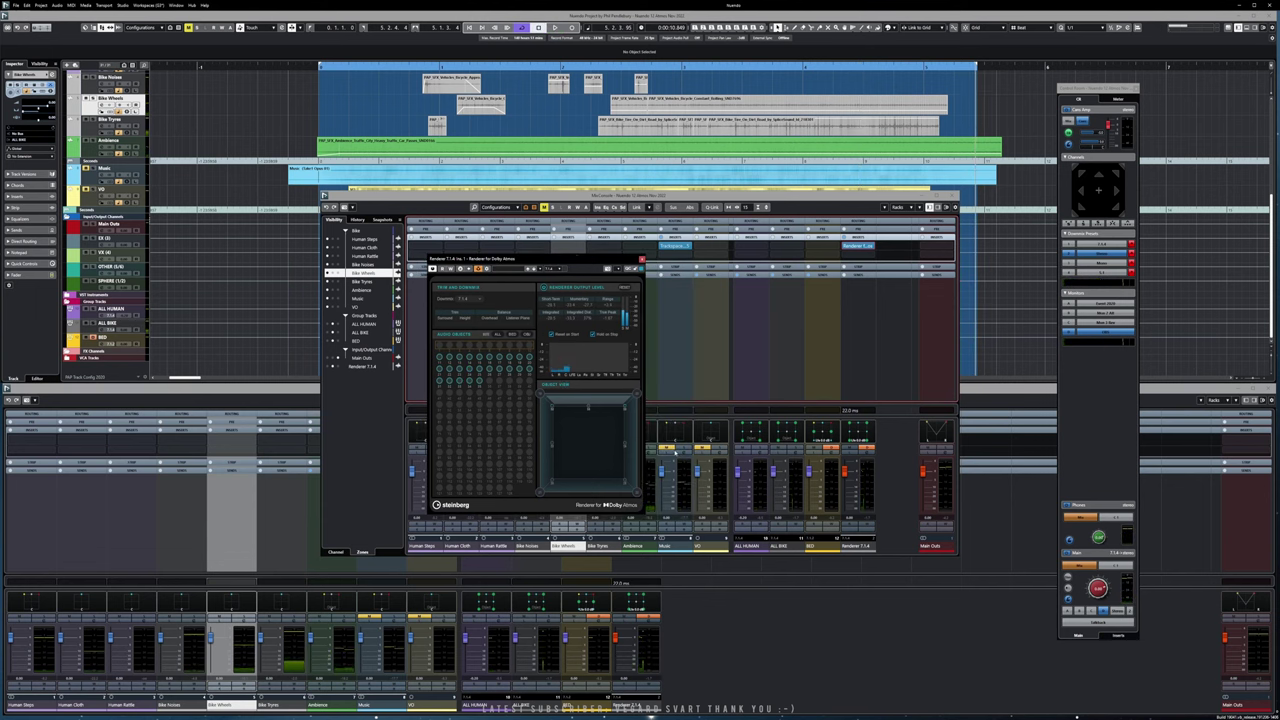
Unmute the Music and VO channels, play the full mix through the Renderer for Dolby Atmos, and close the renderer
click(668, 443)
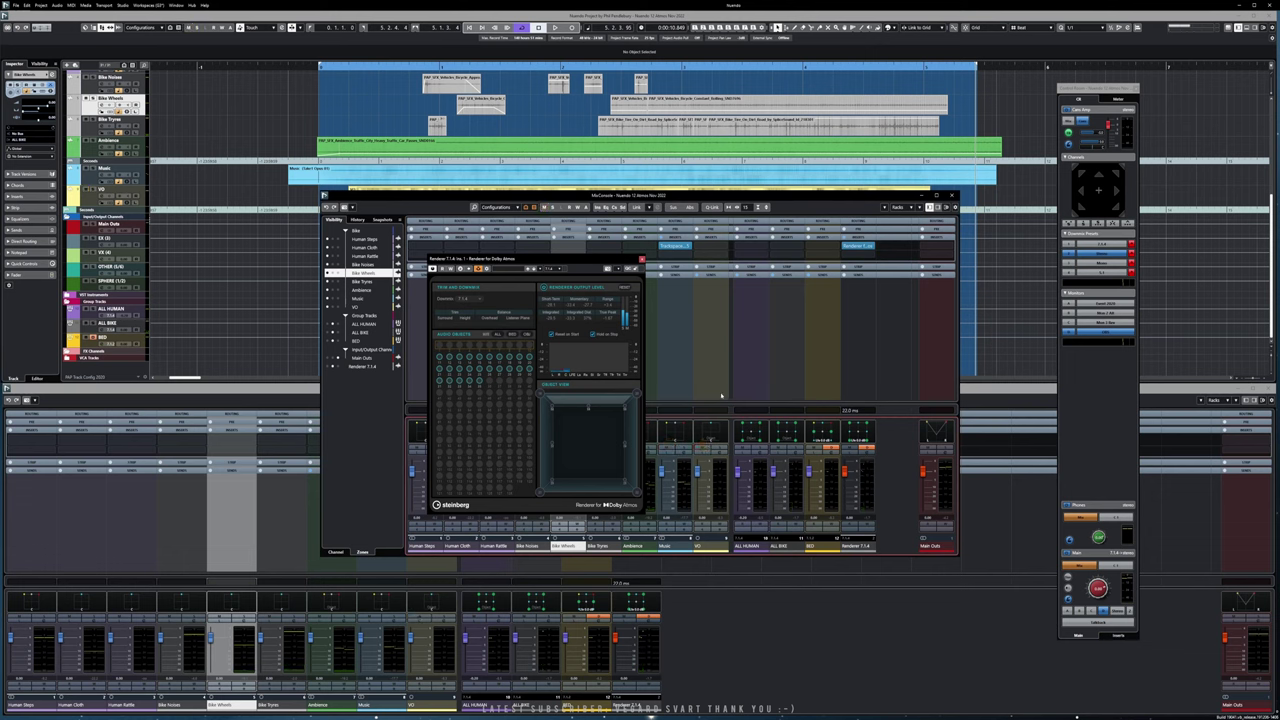
key(space)
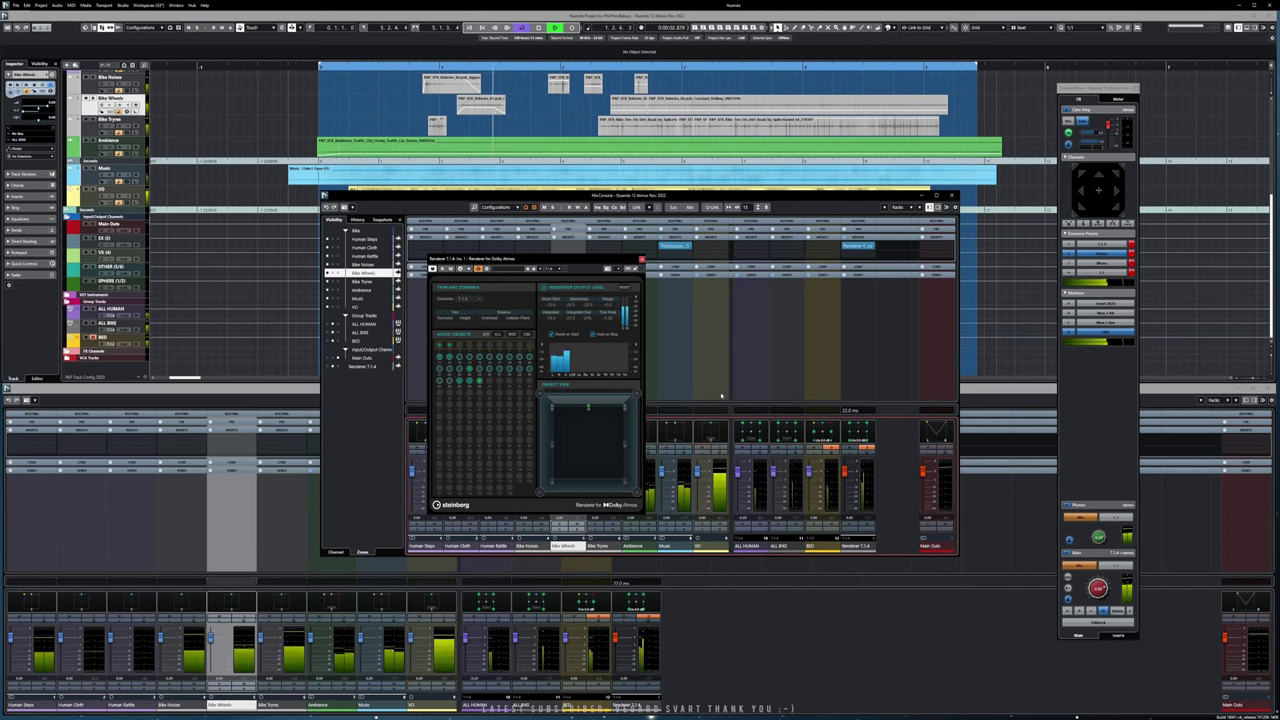
drag(601, 261, 688, 255)
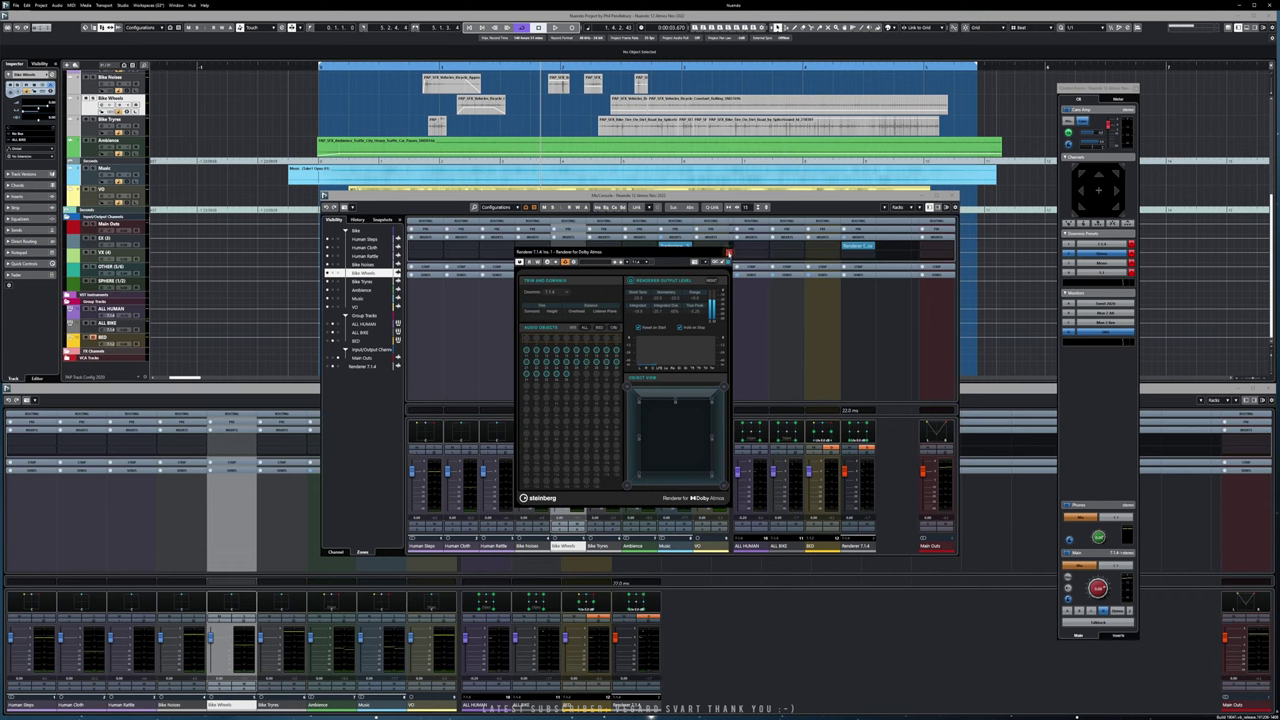
click(728, 253)
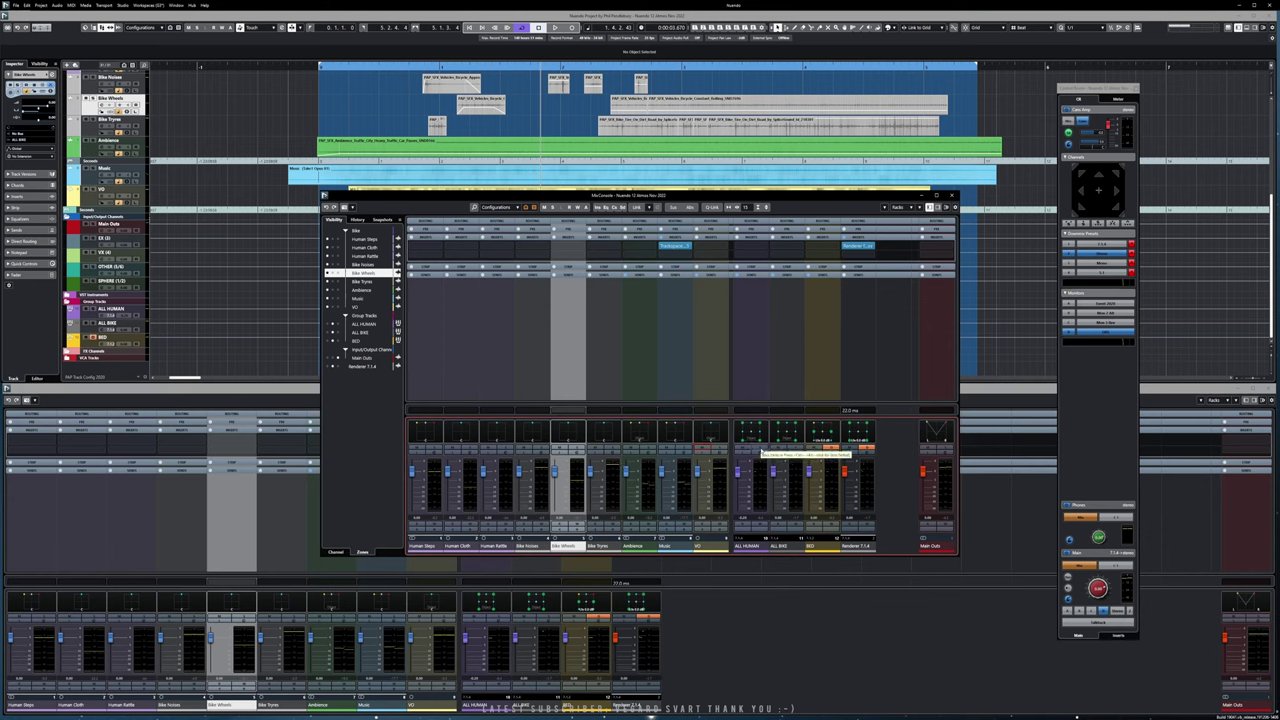
Solo the ALL HUMAN group and lower the Human Cloth fader to -10.6 dB during playback
click(772, 448)
key(space)
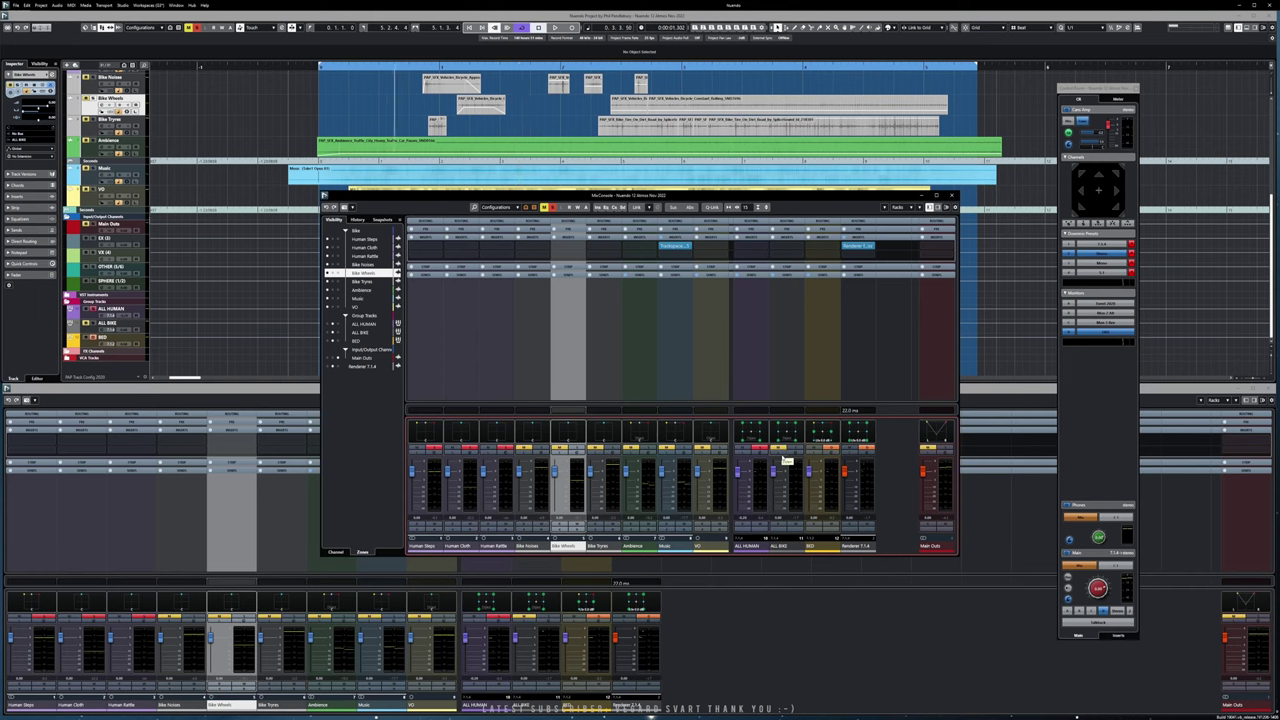
key(KP_Multiply)
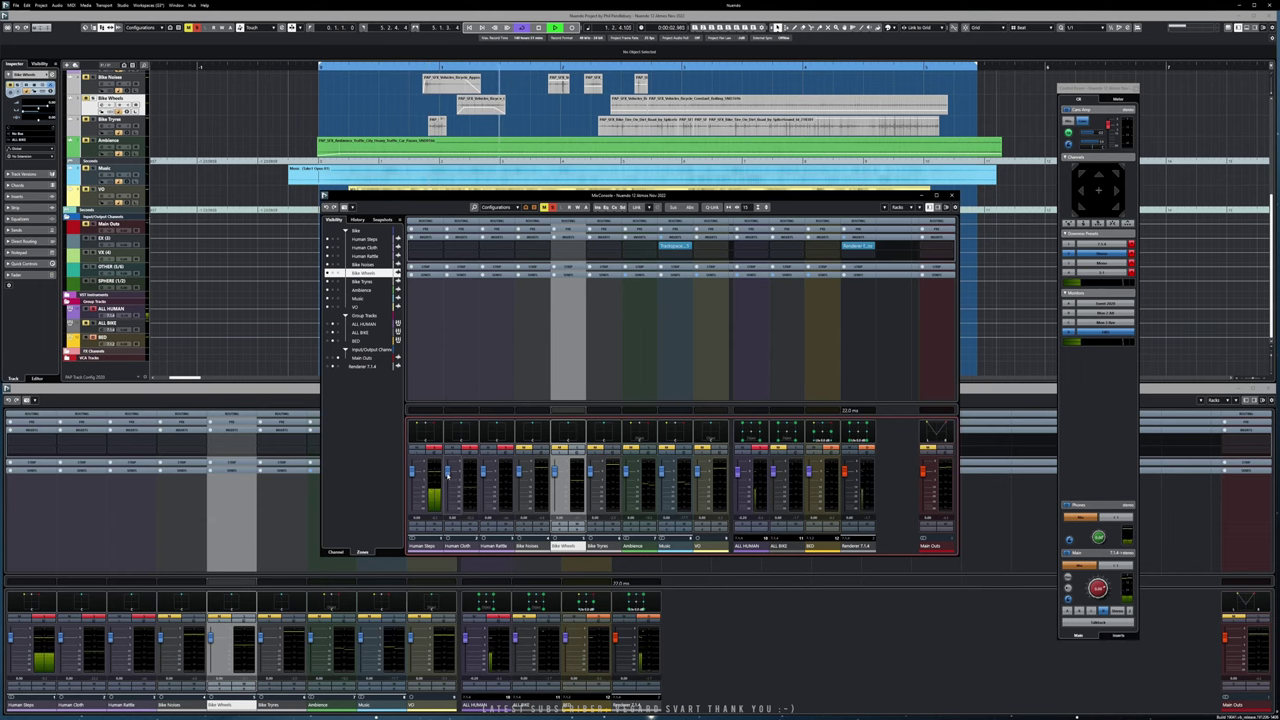
drag(453, 476, 451, 488)
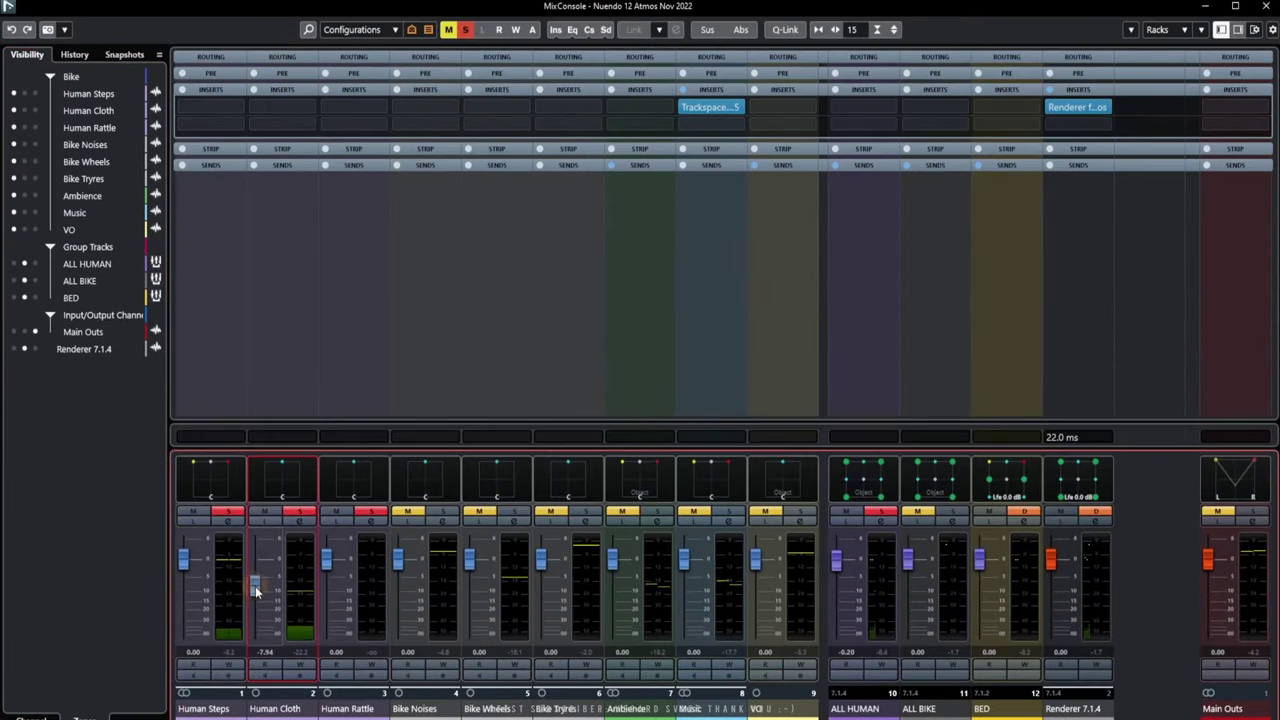
drag(255, 586, 255, 593)
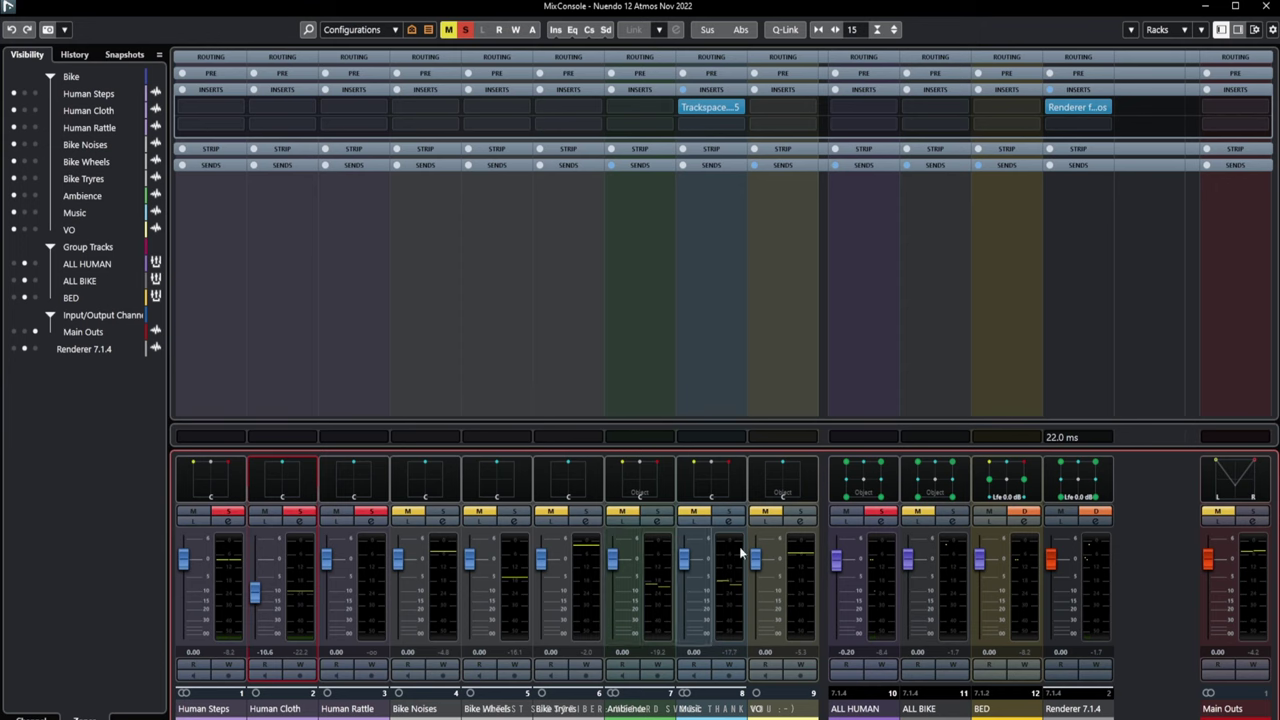
Solo ALL BIKE instead of ALL HUMAN and set Bike Tryres to -1.51 dB, Bike Wheels to -3.40 dB and Bike Noises to -7.69 dB
click(951, 513)
click(884, 513)
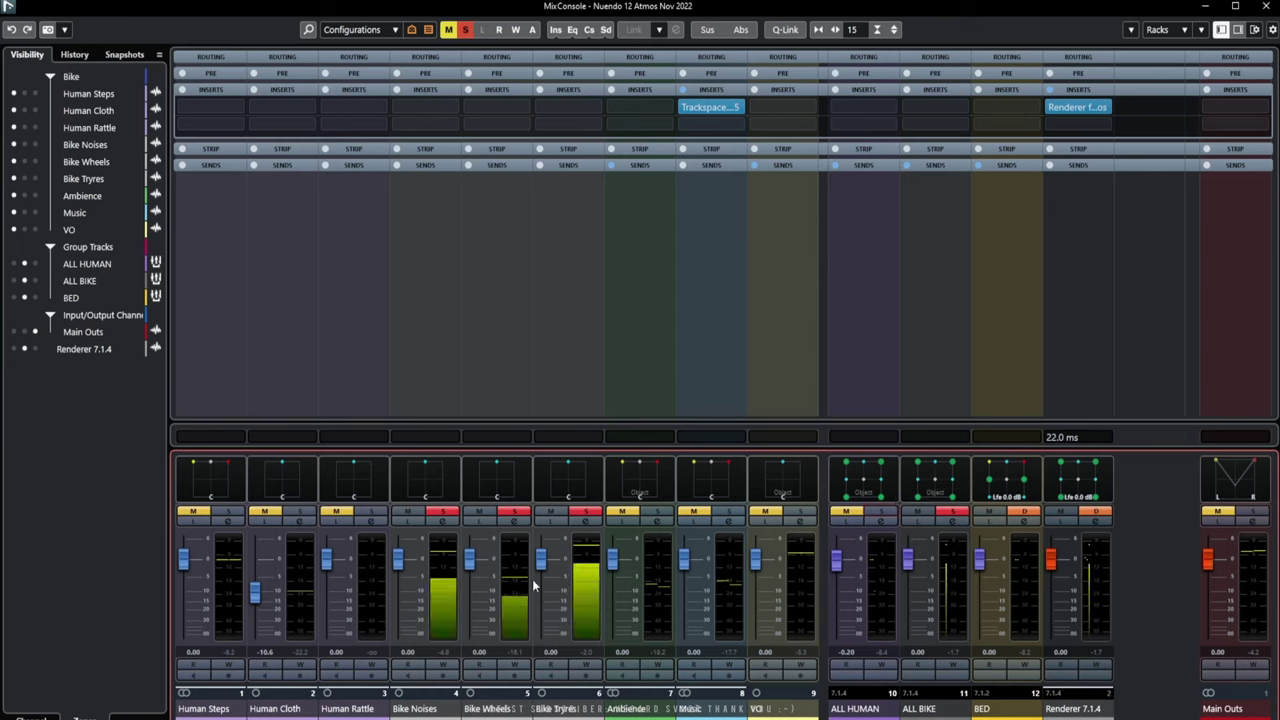
mouse_move(540, 560)
mouse_down()
mouse_move(543, 638)
mouse_move(541, 559)
mouse_move(468, 577)
mouse_move(544, 568)
mouse_up()
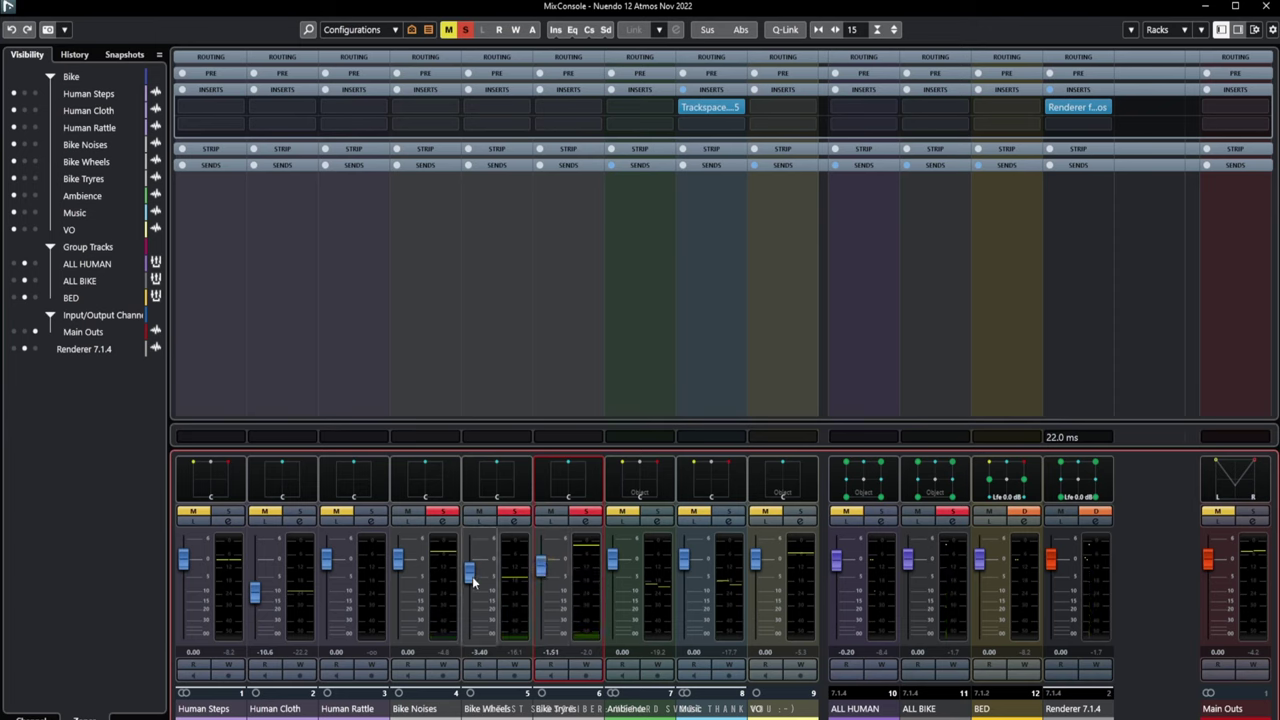
drag(398, 558, 405, 592)
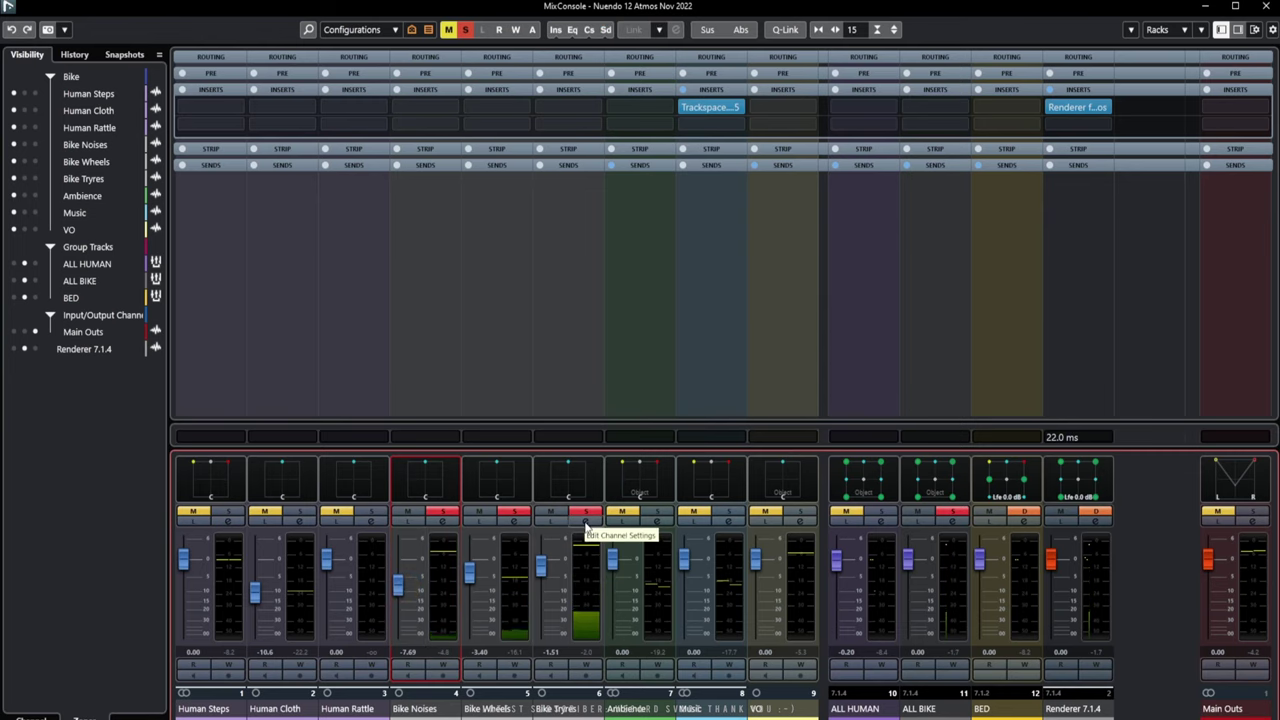
On the Bike Noises channel, cut the low EQ band by 5.5 dB at 43 Hz and enable the low-cut filter at 40 Hz
click(446, 522)
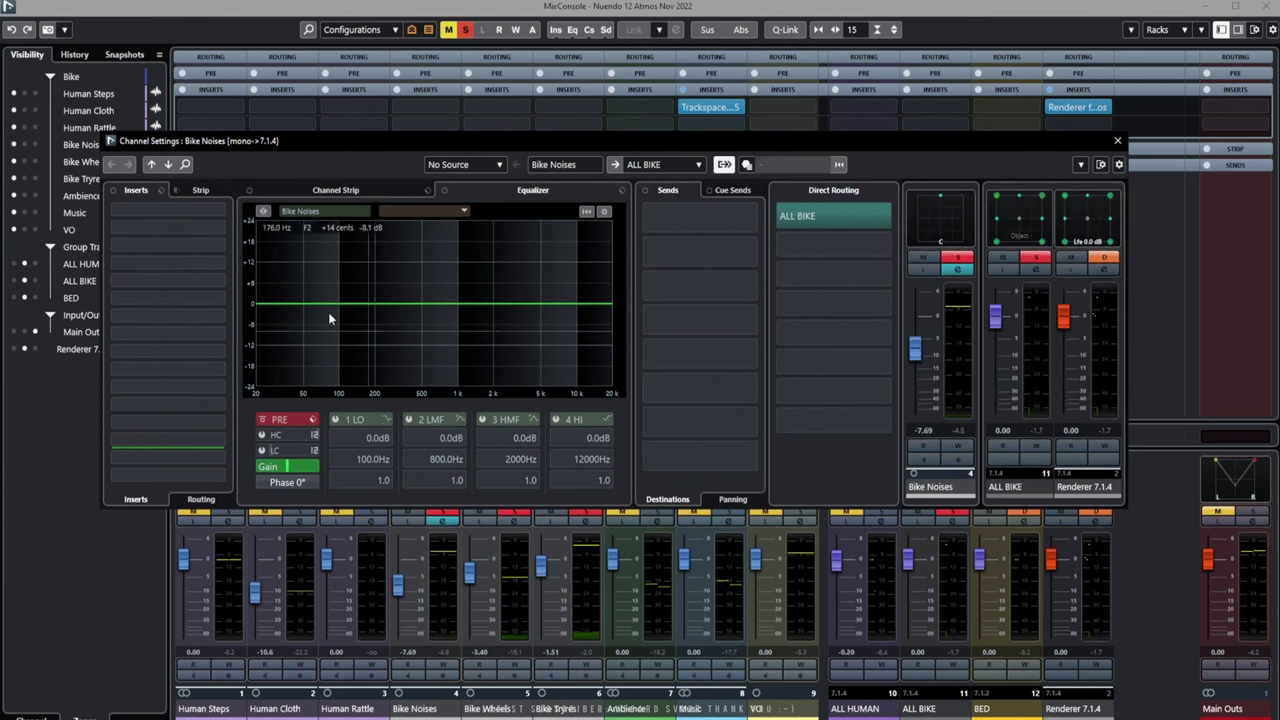
mouse_move(286, 303)
mouse_down()
mouse_move(300, 346)
mouse_move(296, 322)
mouse_up()
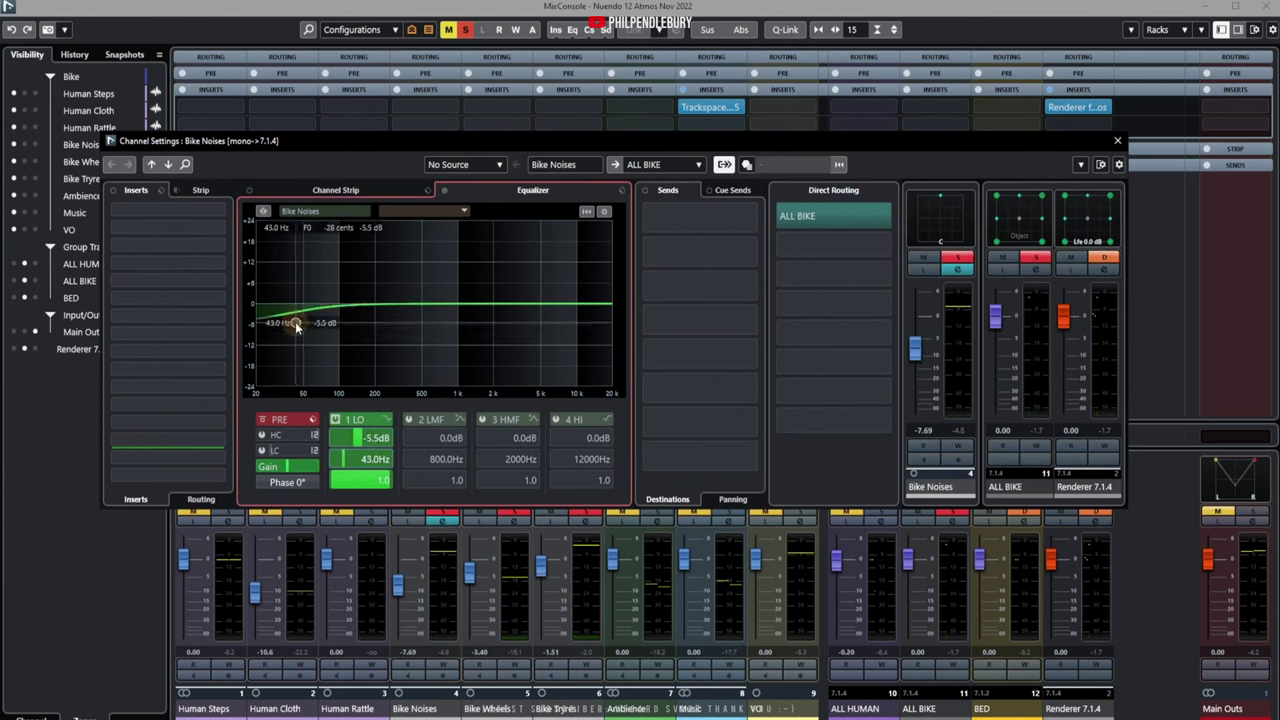
click(261, 450)
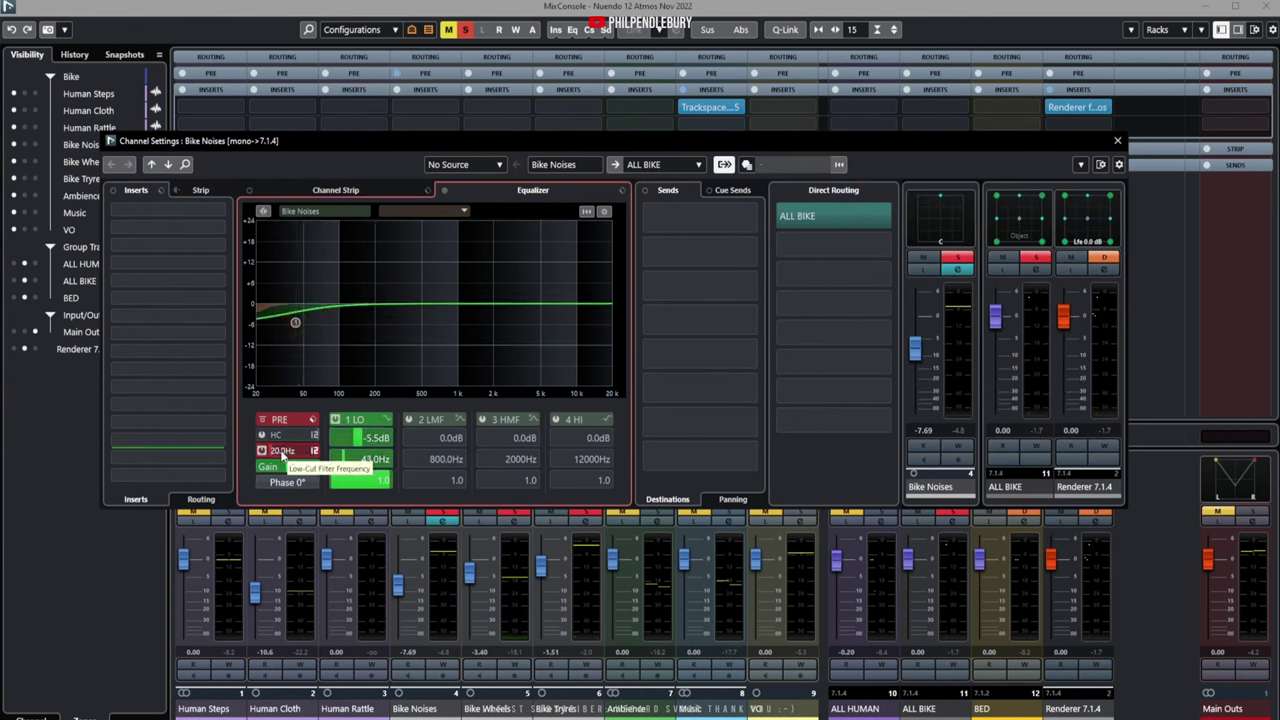
scroll(281, 451, up, 4)
double_click(281, 451)
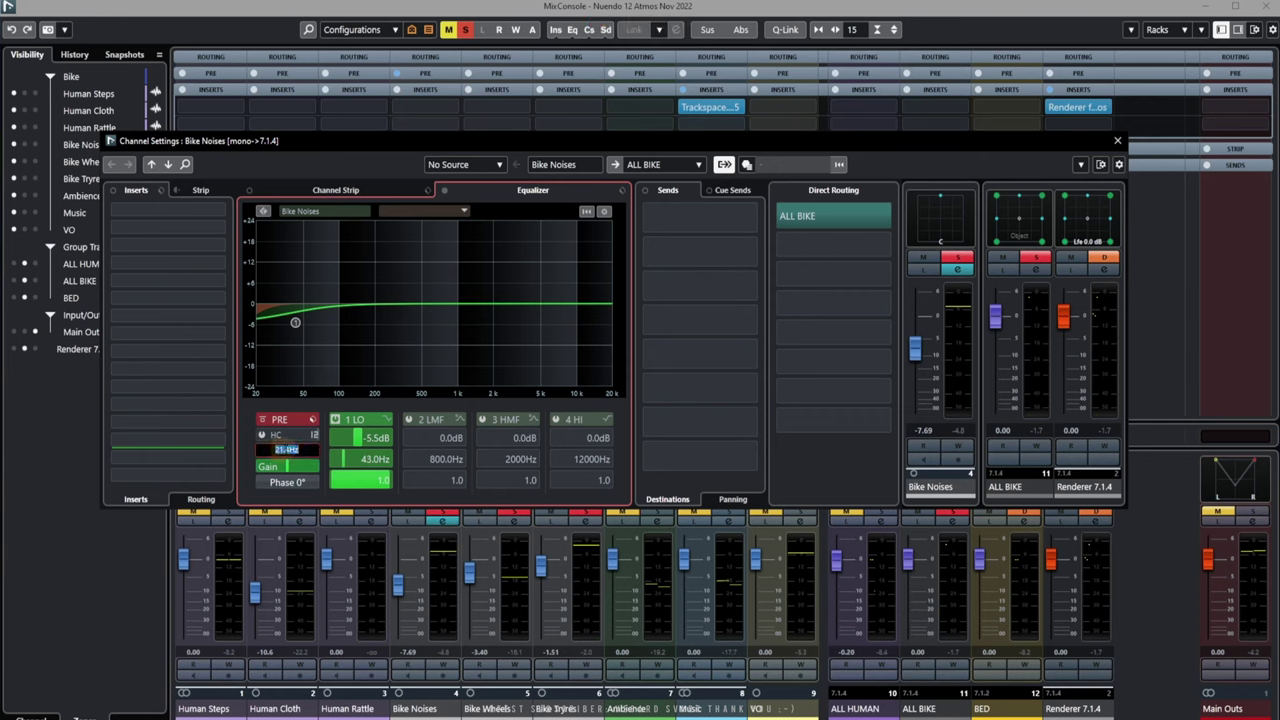
text(40)
key(Return)
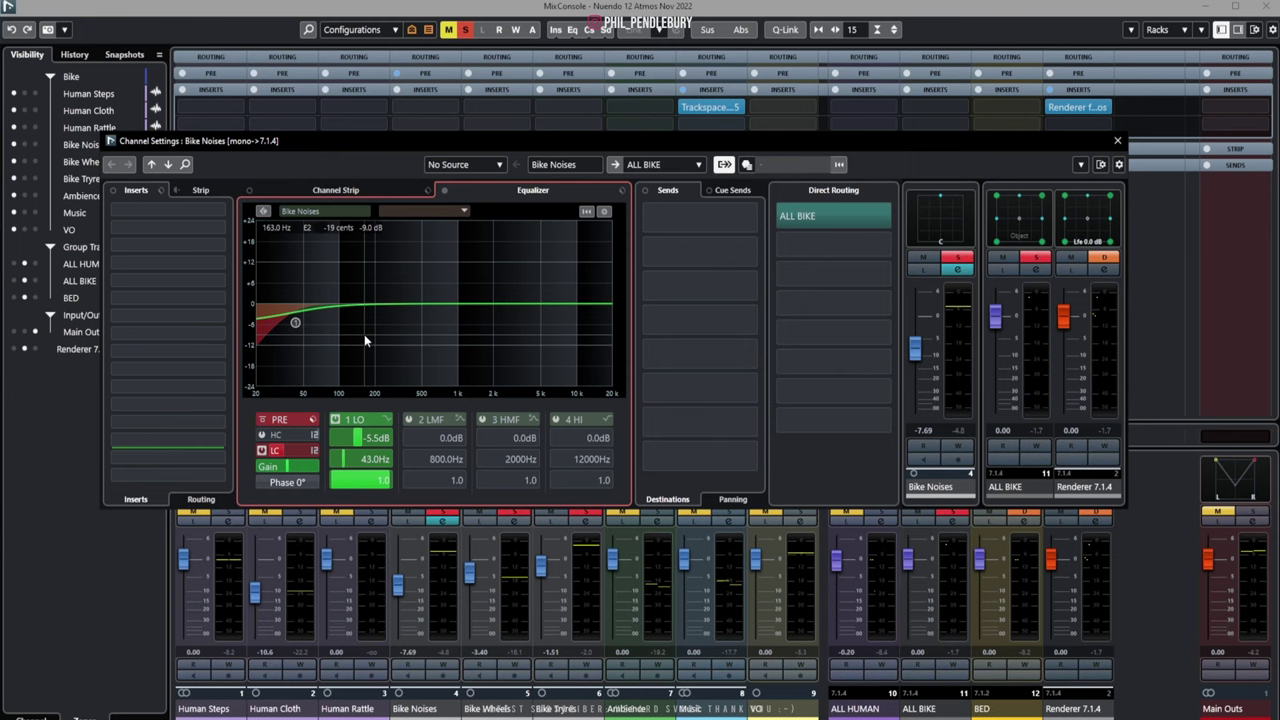
During playback, cut the Bike Noises low-mid EQ band by 2.8 dB at about 350 Hz and close the channel settings
key(space)
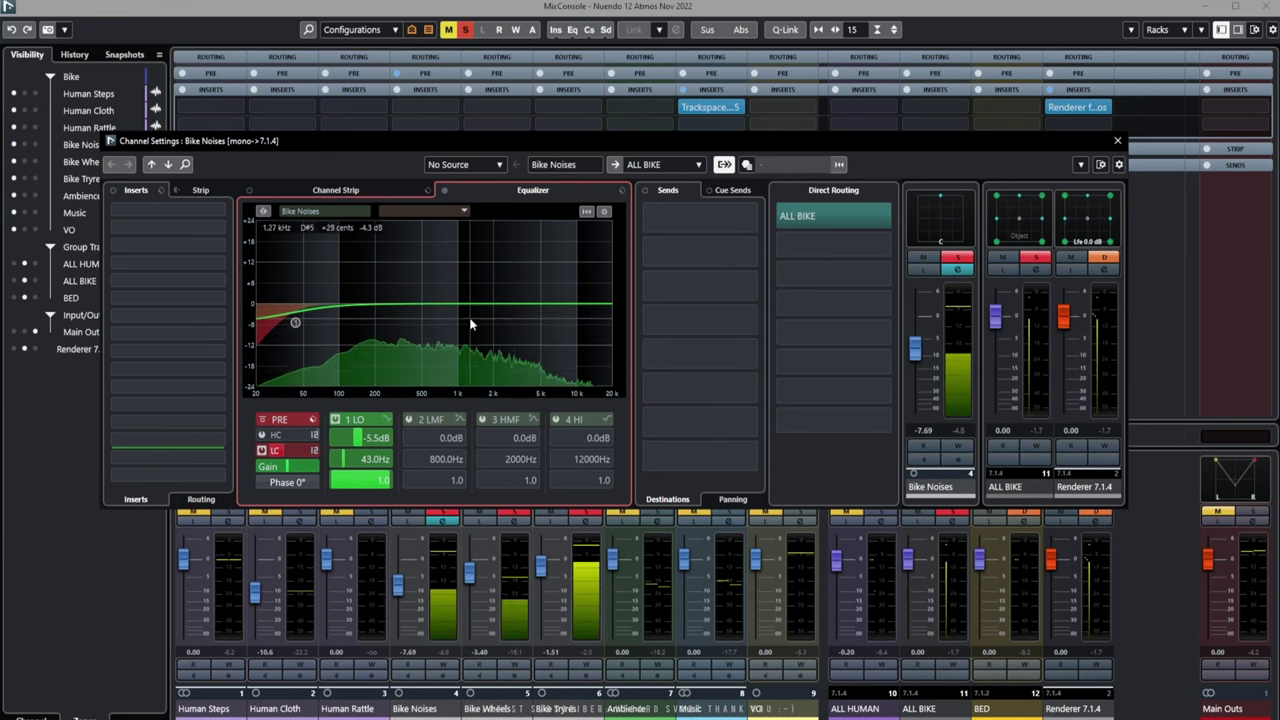
click(402, 309)
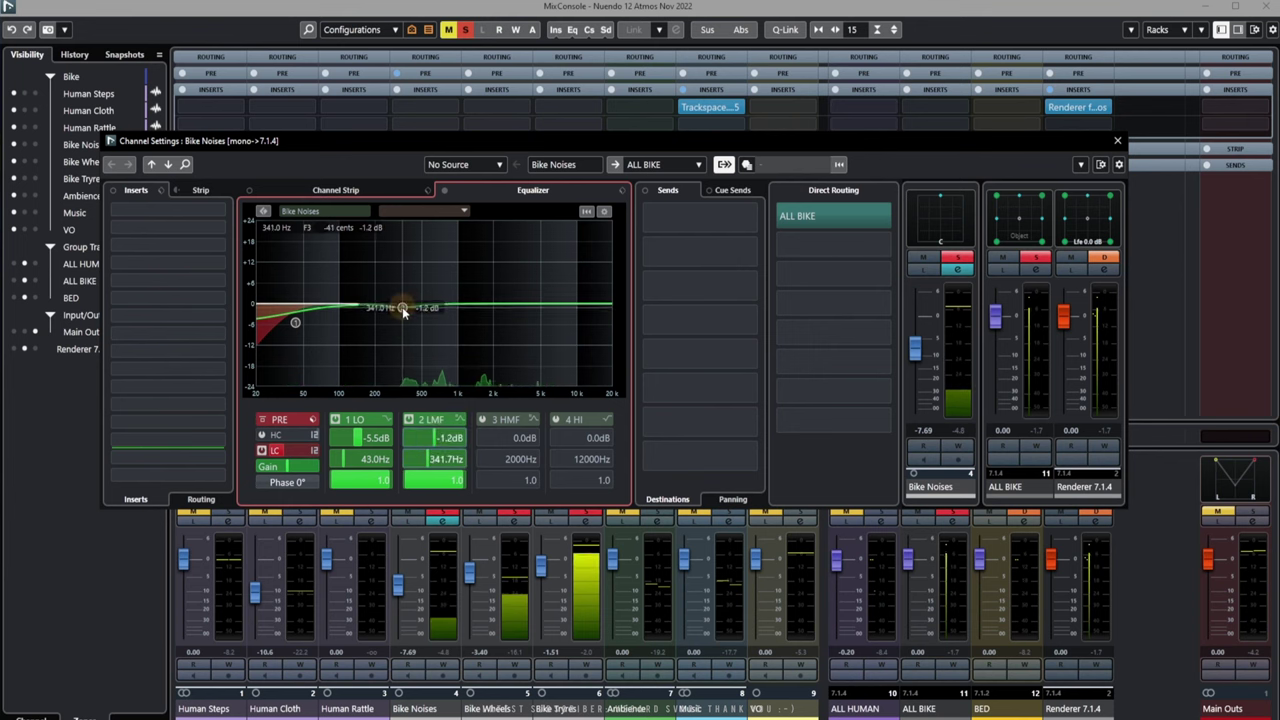
drag(402, 309, 403, 315)
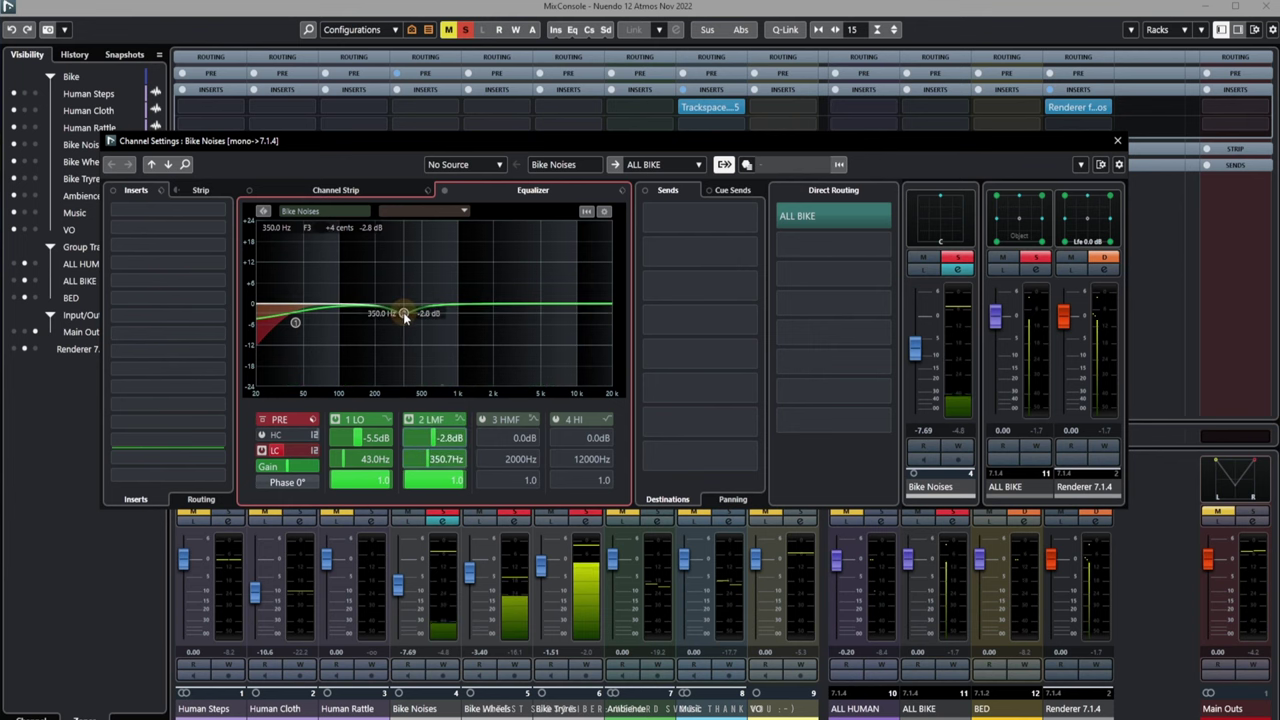
click(1117, 144)
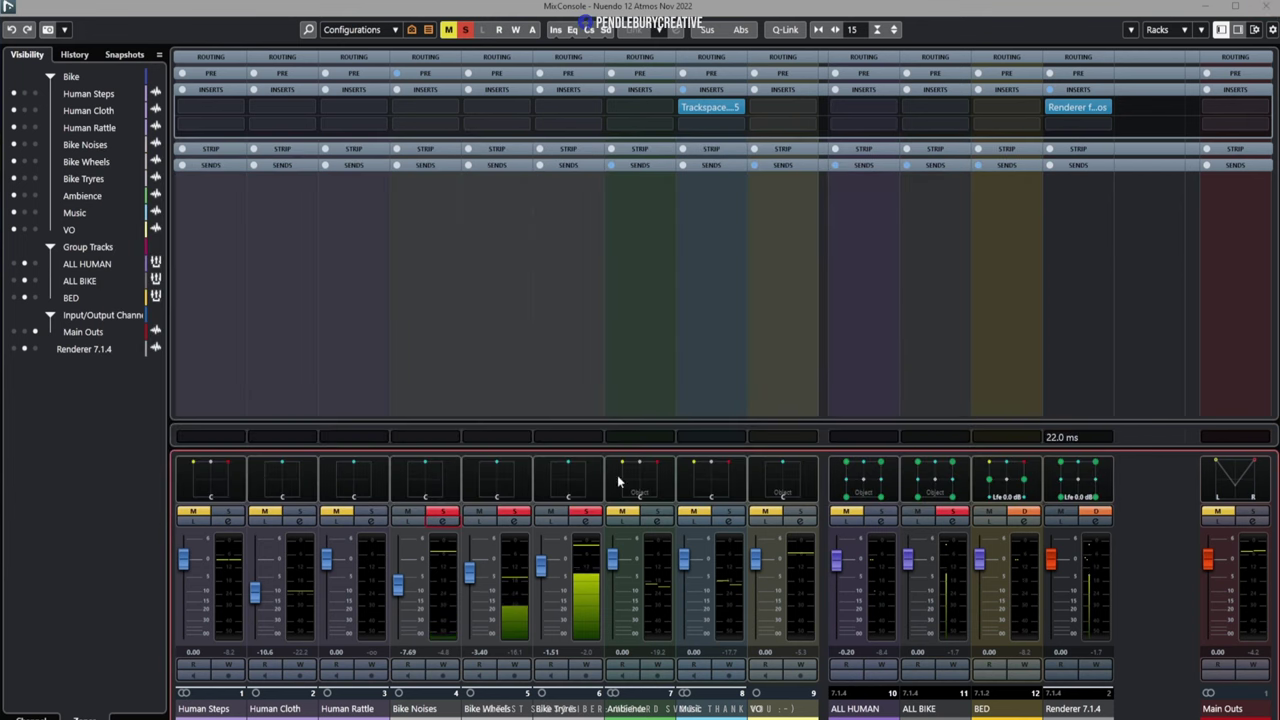
Lower Bike Noises to -8.94 dB, Bike Wheels to -6.53 dB and Bike Tryres to -2.59 dB, and unsolo ALL BIKE
drag(540, 563, 542, 571)
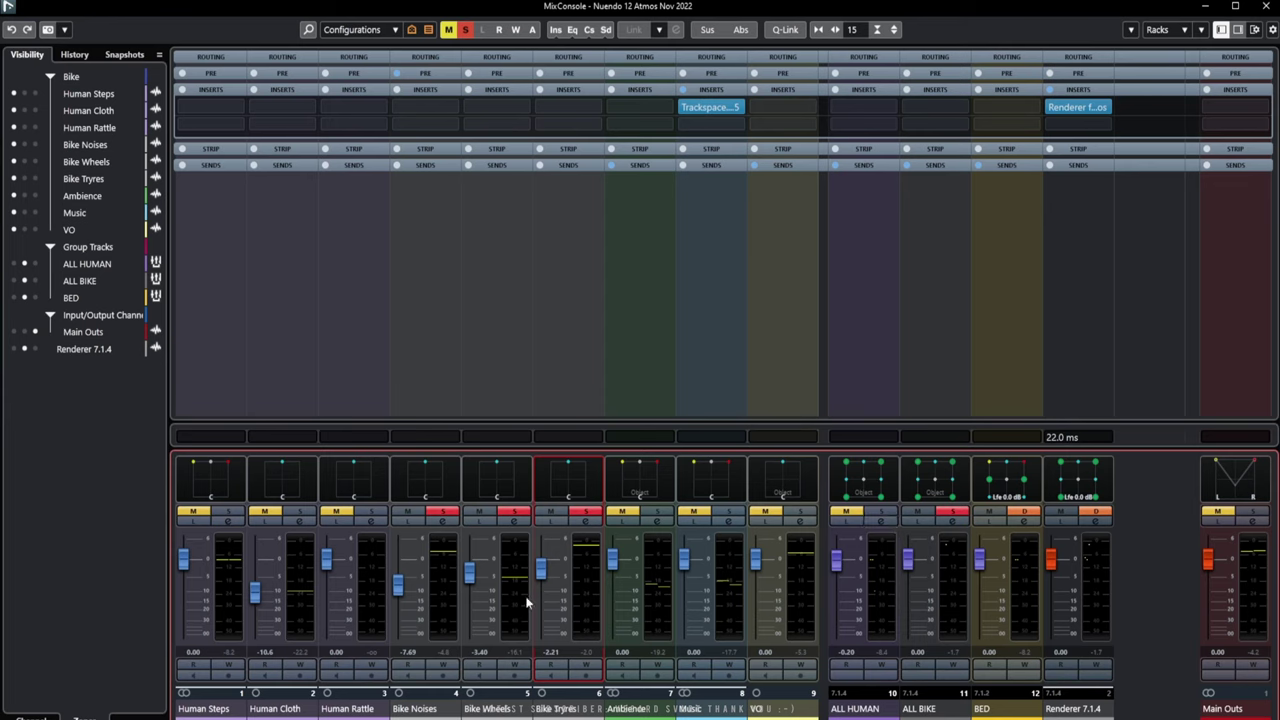
drag(403, 590, 466, 588)
drag(541, 576, 541, 578)
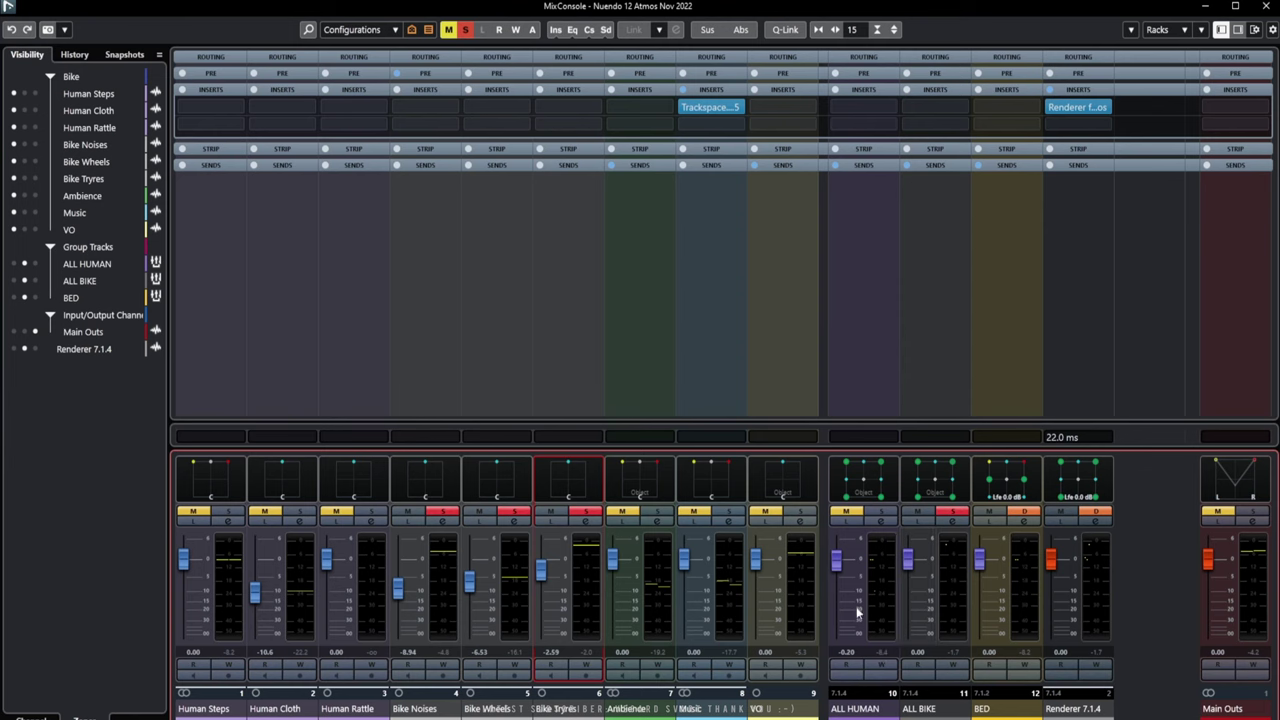
click(963, 513)
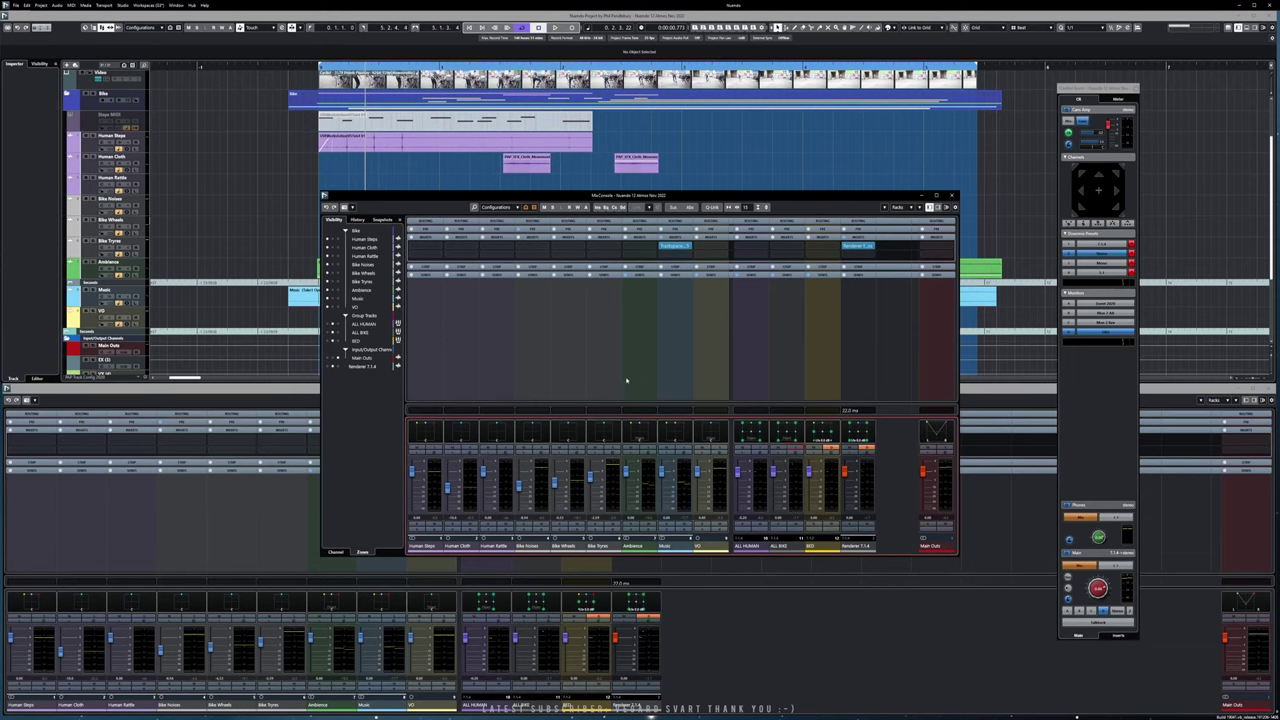
Open the video player, move it clear of the mixer faders, and return playback to the project start
key(F8)
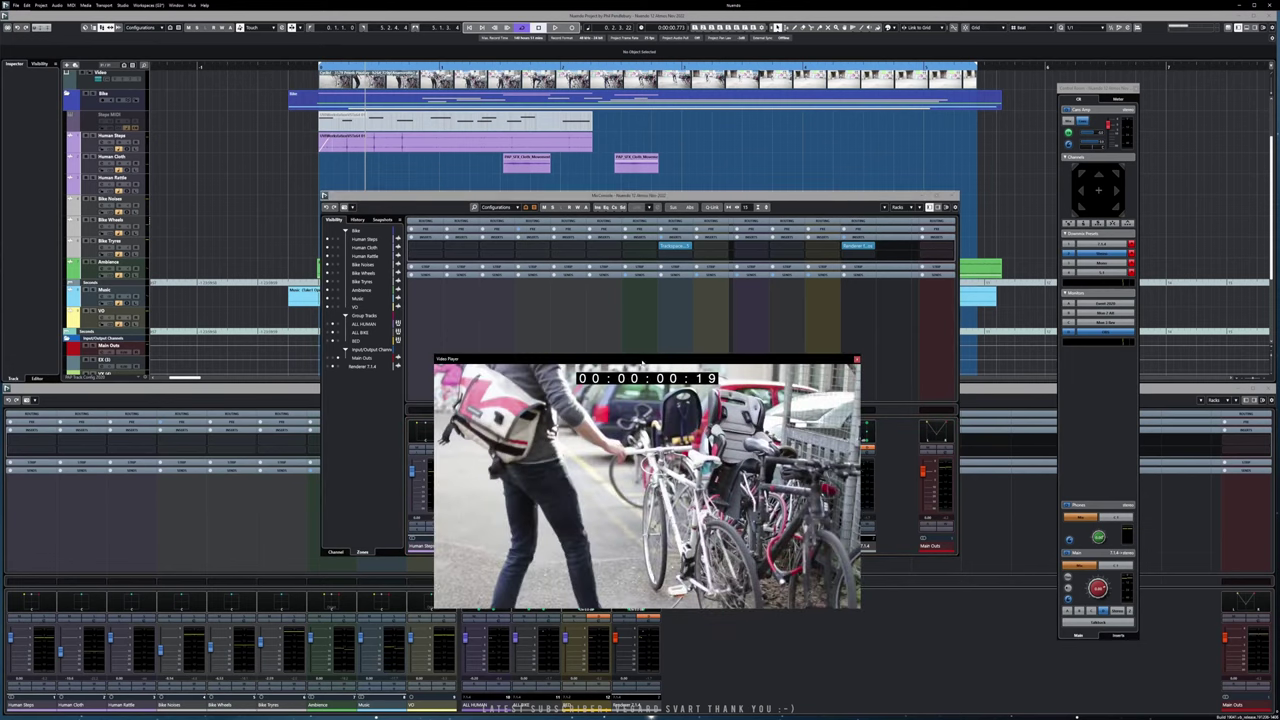
drag(640, 360, 638, 138)
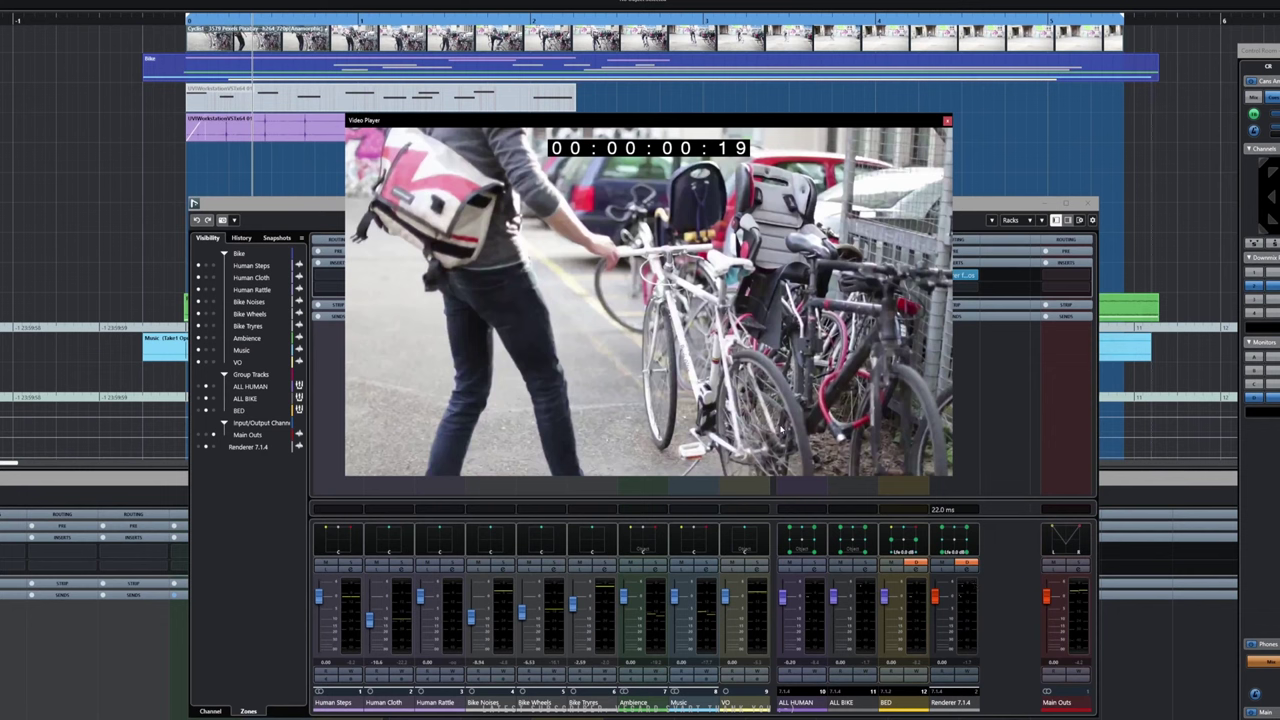
key(Home)
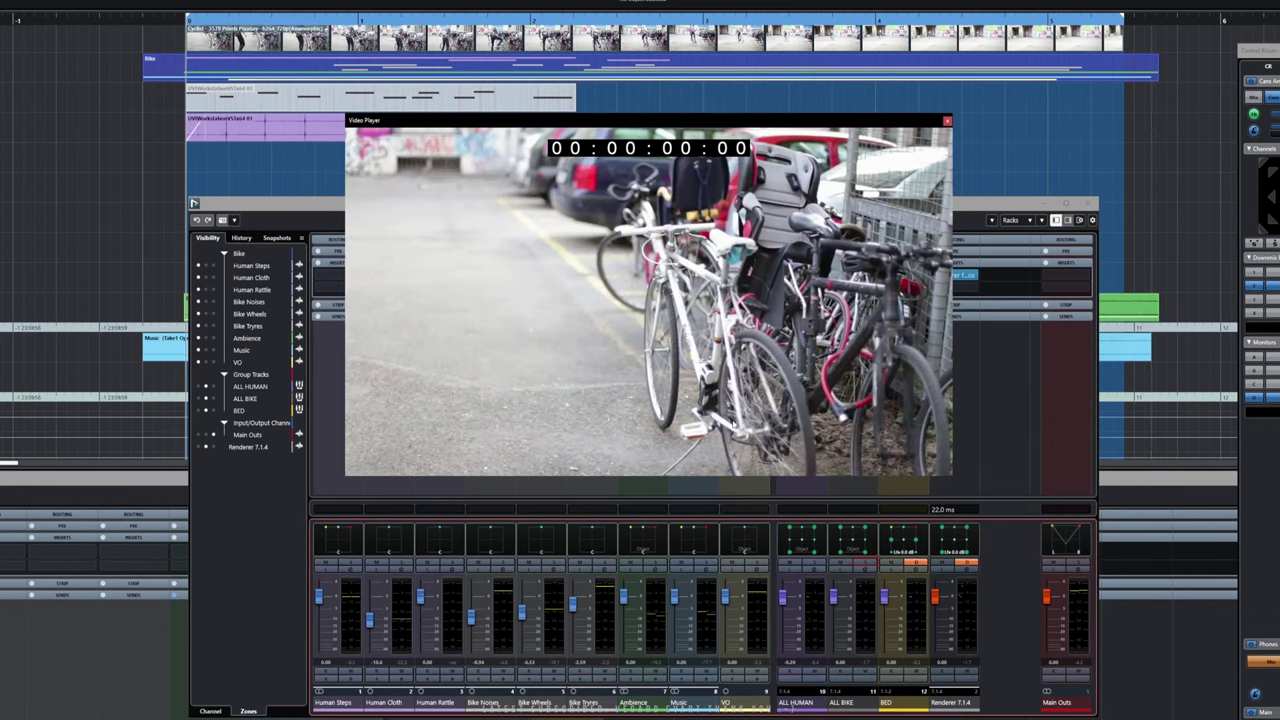
Open the ALL HUMAN MultiPanner and arrange it side by side with the video player above the mixer faders
double_click(800, 545)
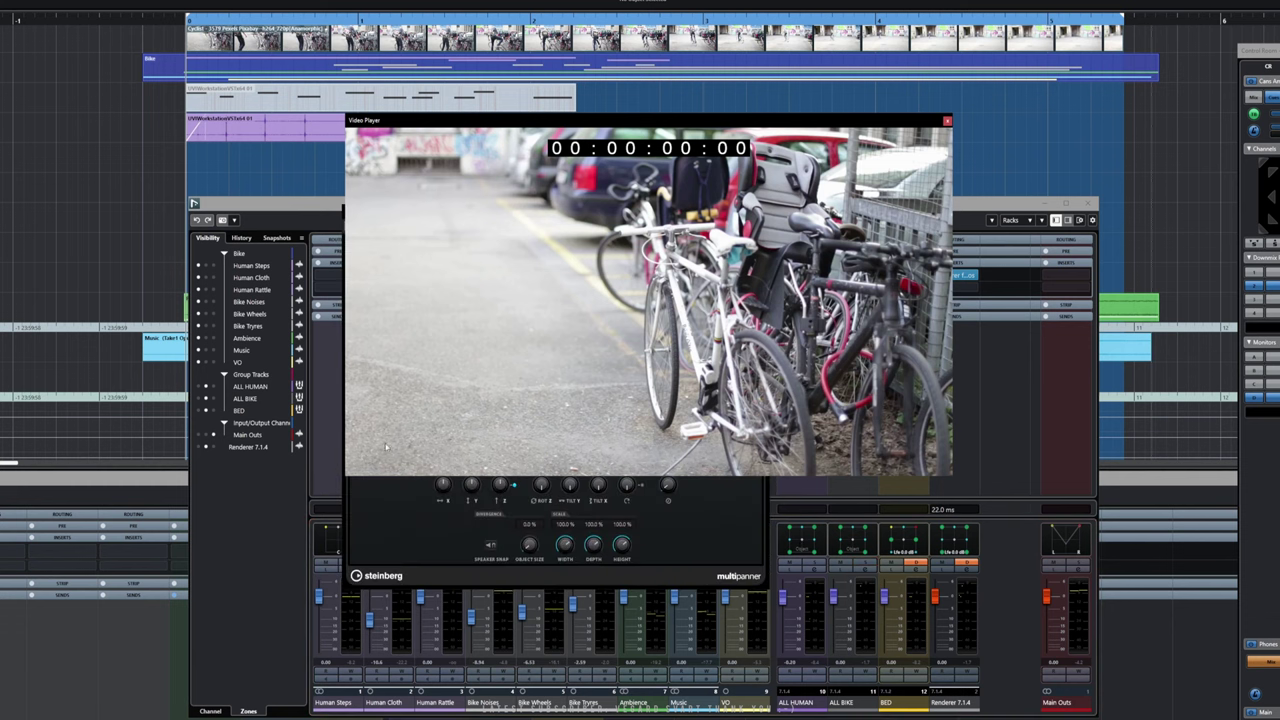
drag(478, 124, 904, 217)
right_click(533, 134)
click(540, 138)
drag(617, 221, 453, 190)
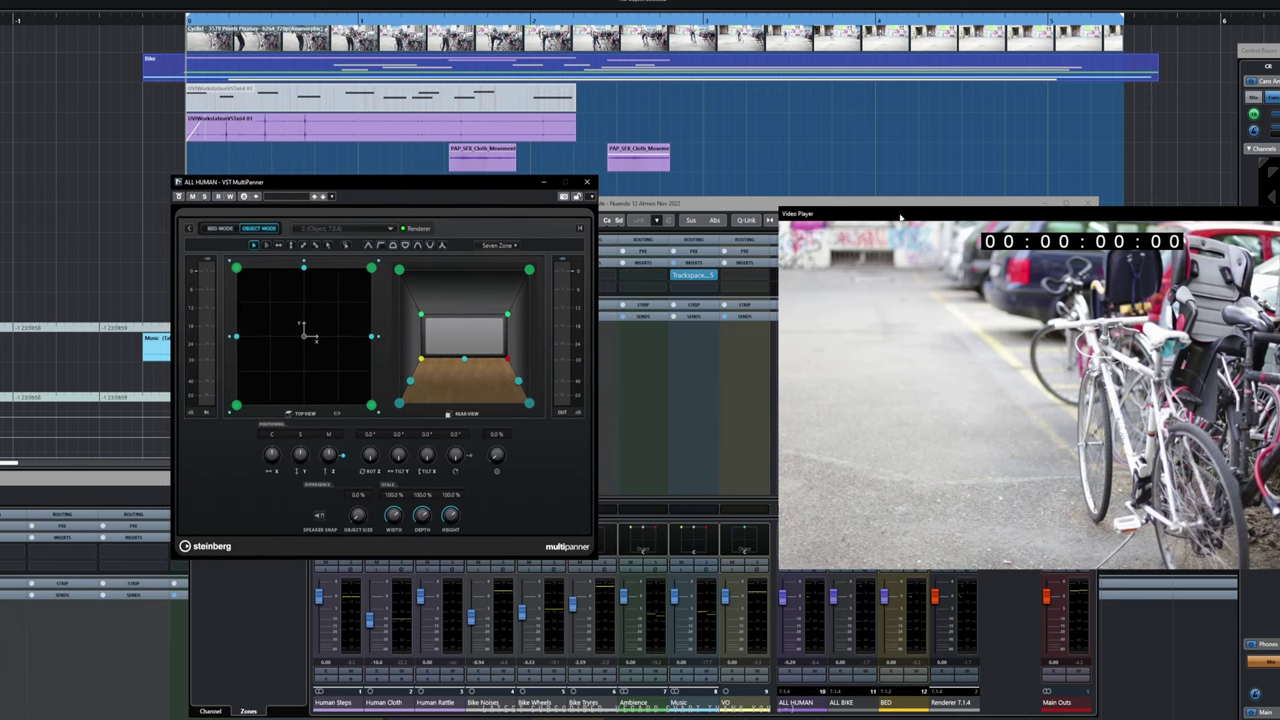
drag(902, 218, 721, 195)
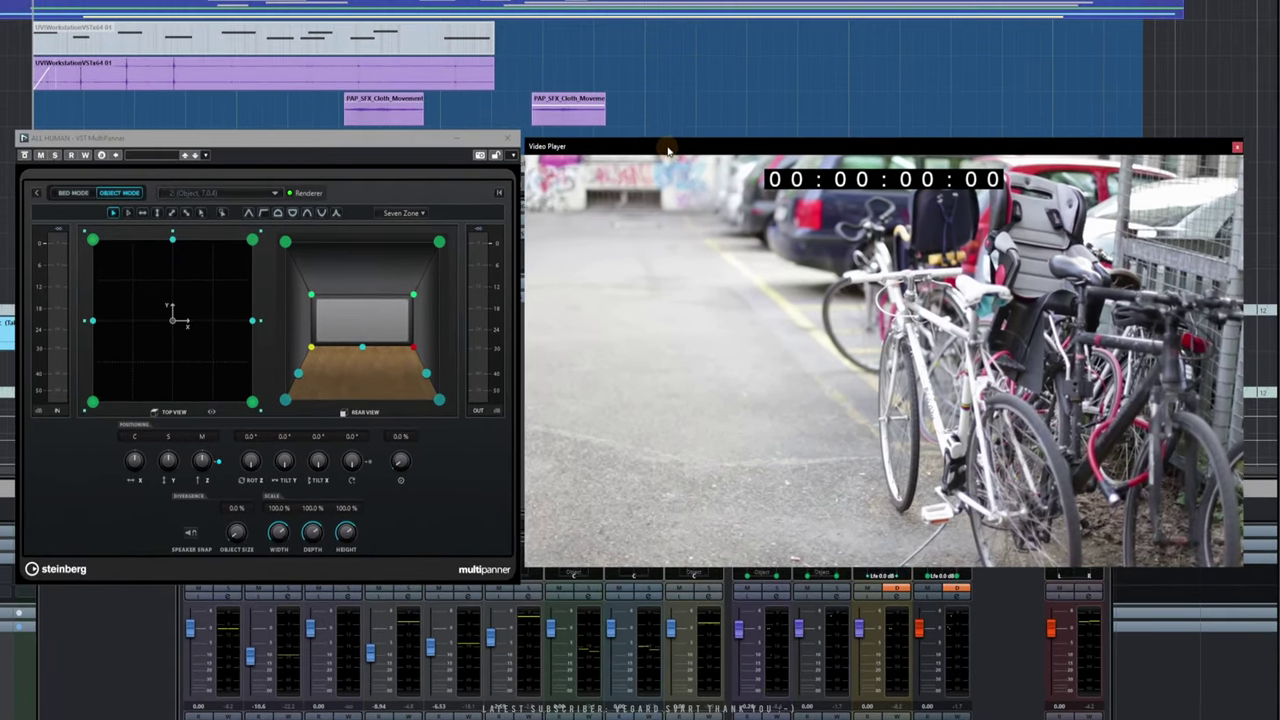
drag(668, 150, 664, 98)
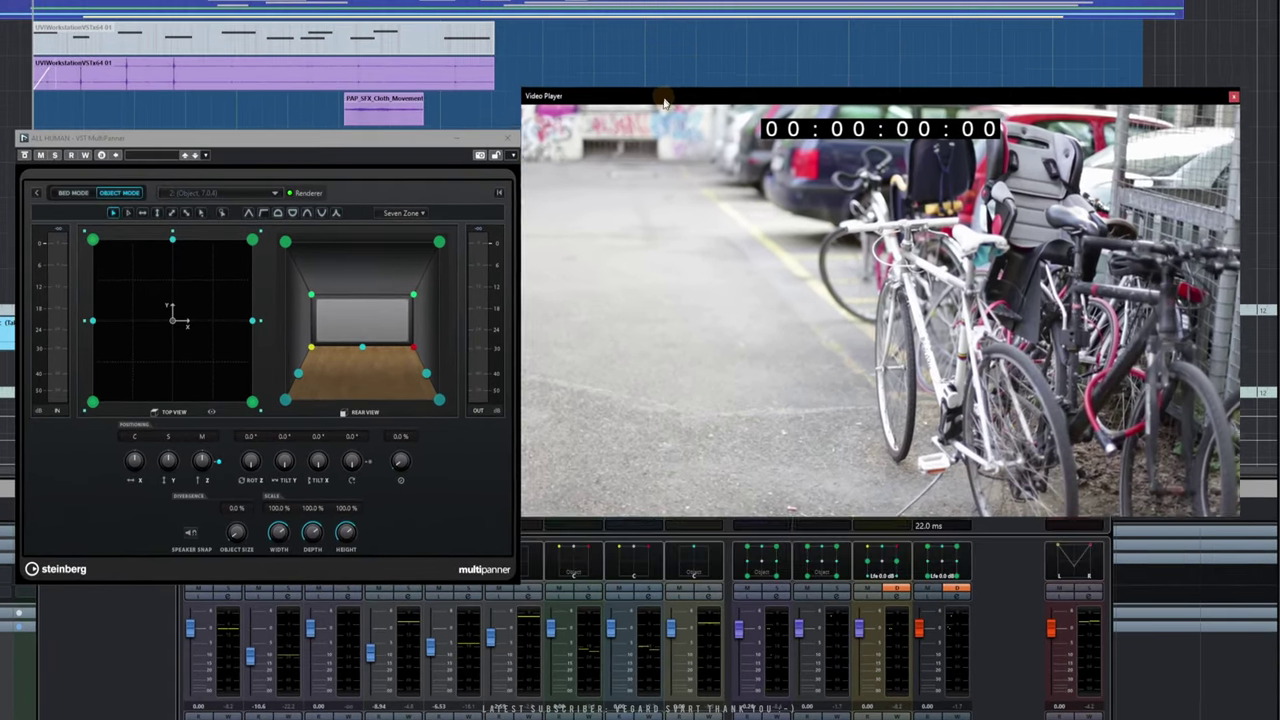
click(395, 143)
drag(395, 143, 392, 98)
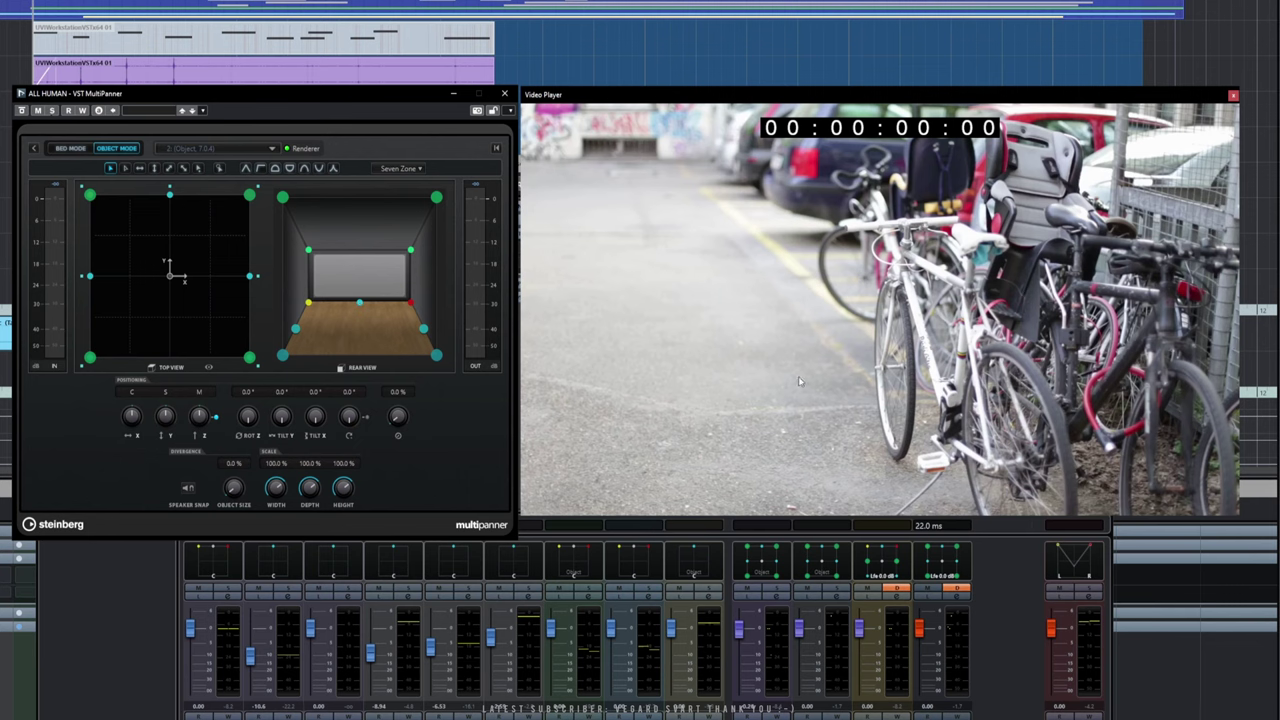
Solo the ALL HUMAN group, bring its panner window to the front, and play the scene from the start
key(space)
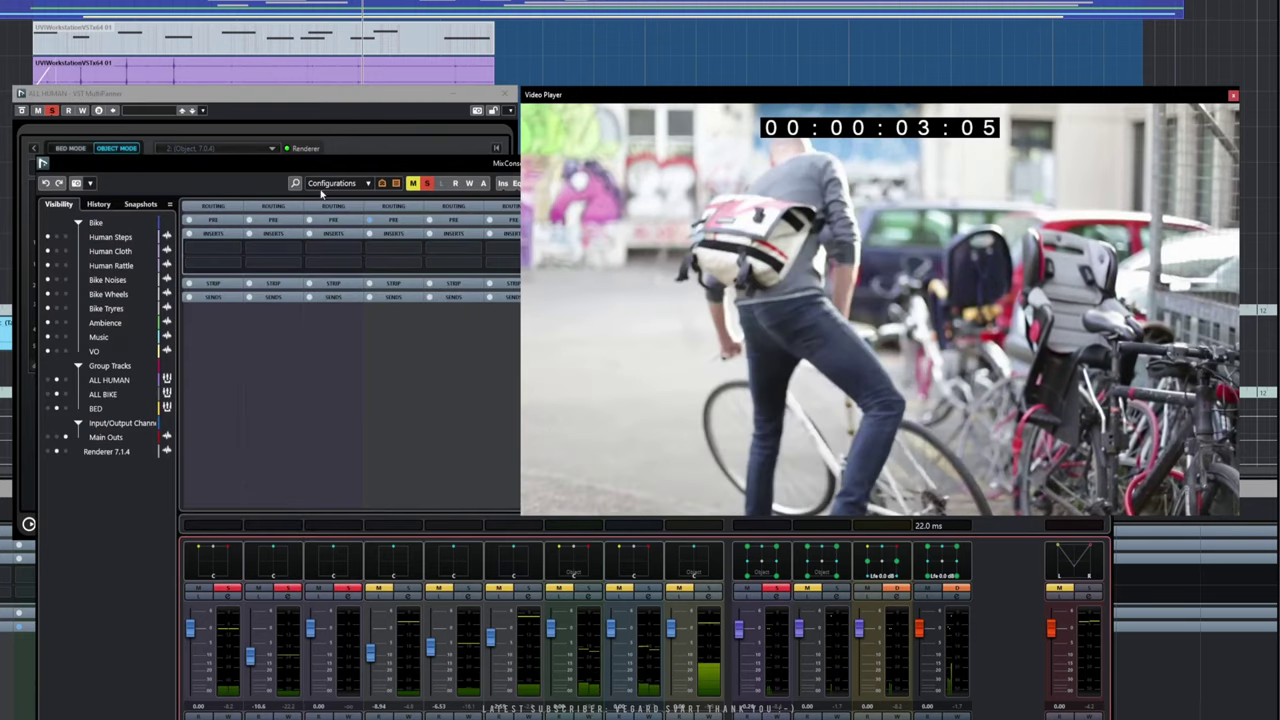
click(290, 94)
right_click(287, 114)
click(313, 119)
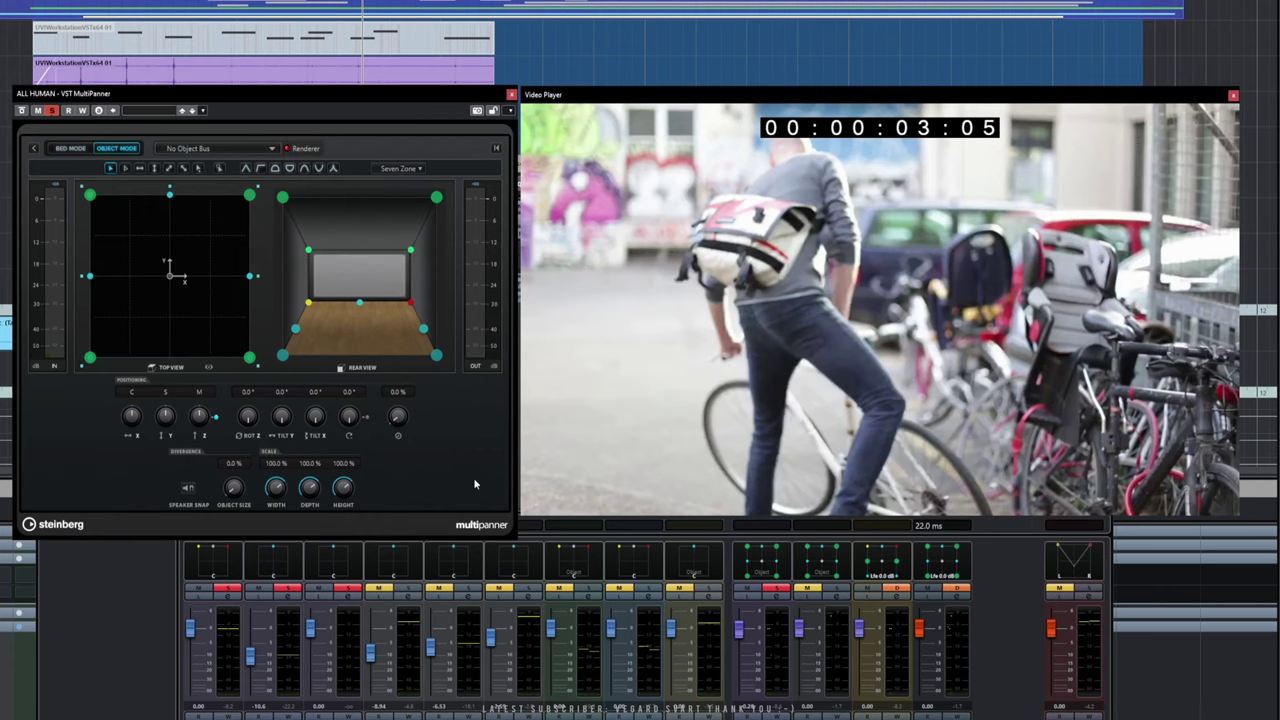
key(KP_Decimal)
key(space)
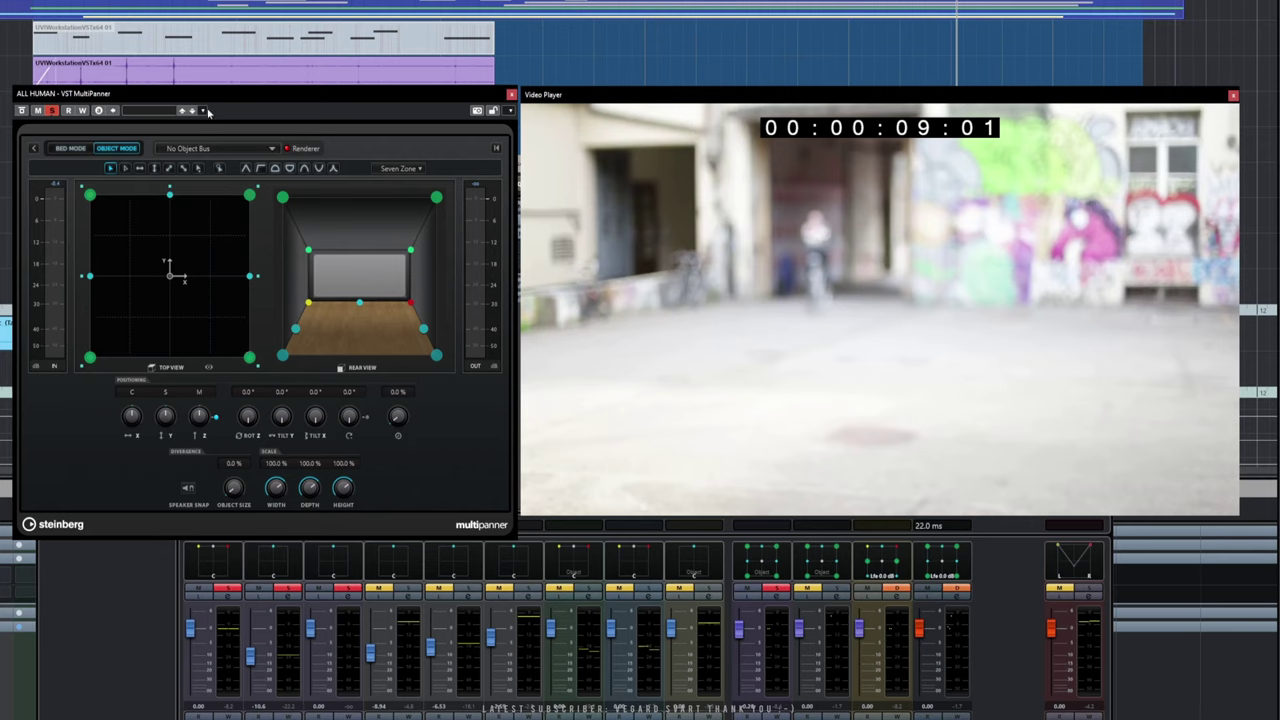
Load the OBJECT Centre preset in the ALL HUMAN panner
click(204, 111)
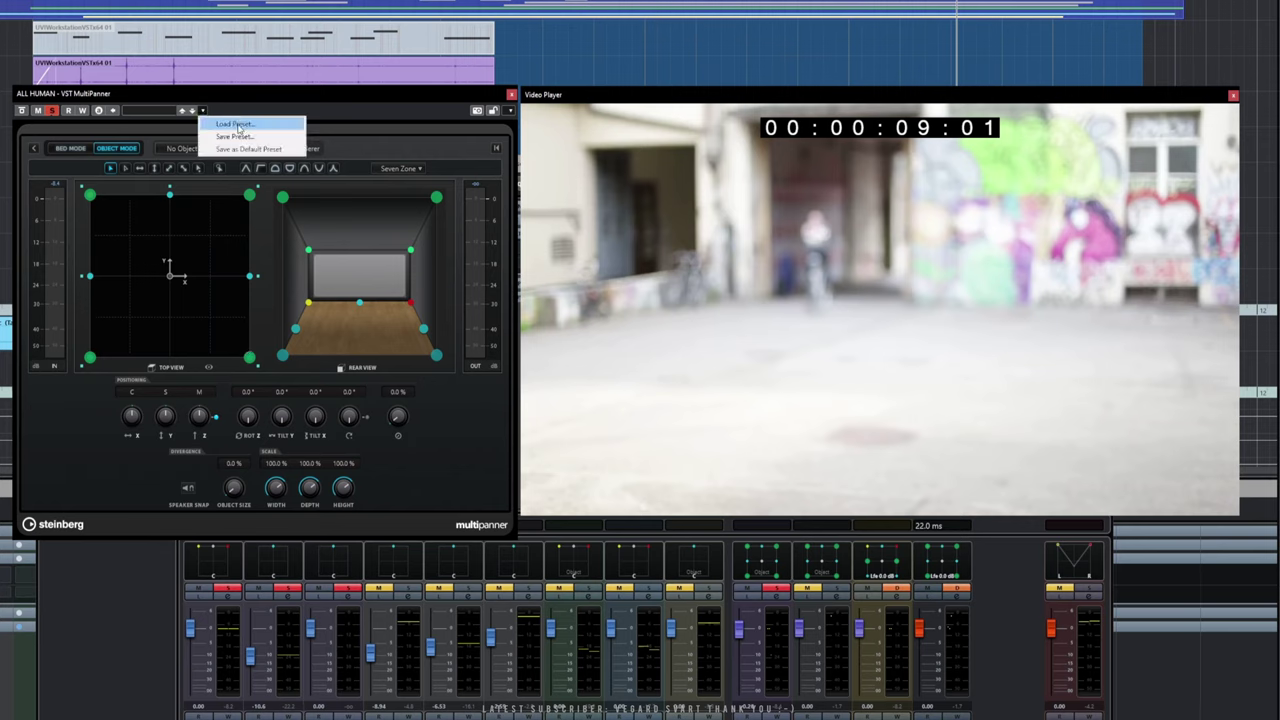
click(236, 124)
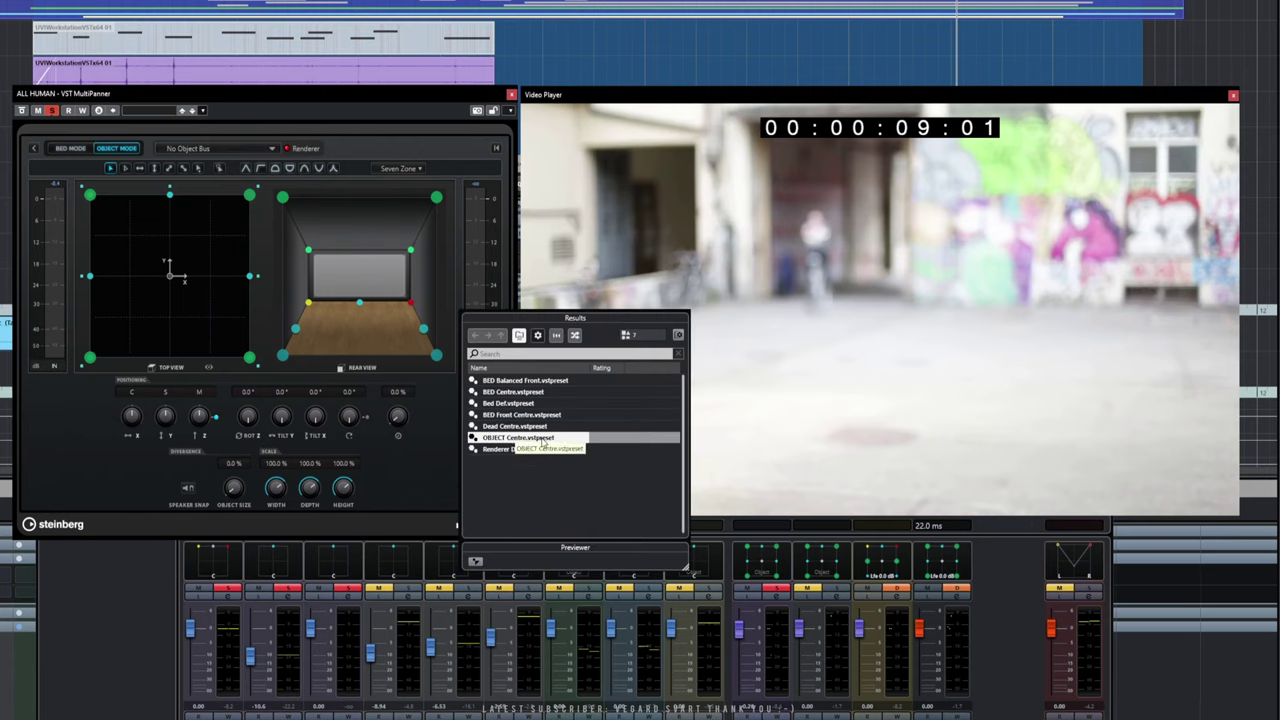
double_click(541, 439)
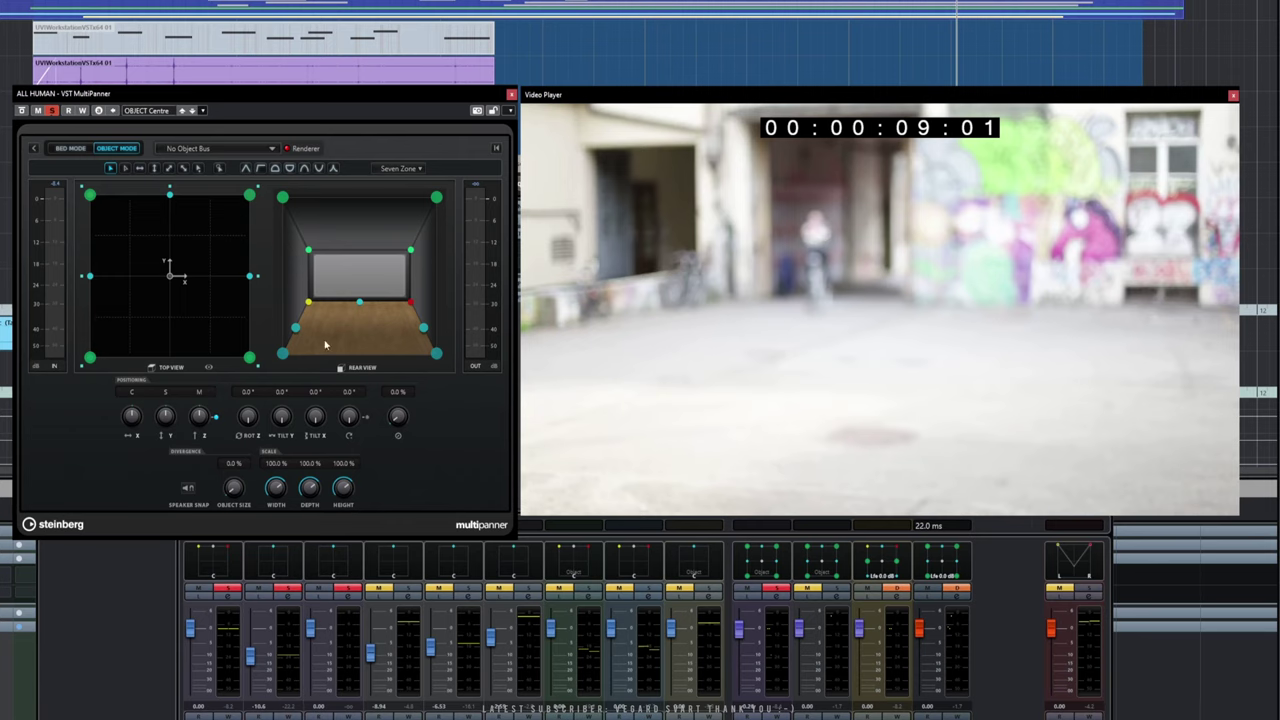
Move the ALL HUMAN object off-centre and reload the OBJECT Centre preset to reset its position
drag(170, 276, 129, 291)
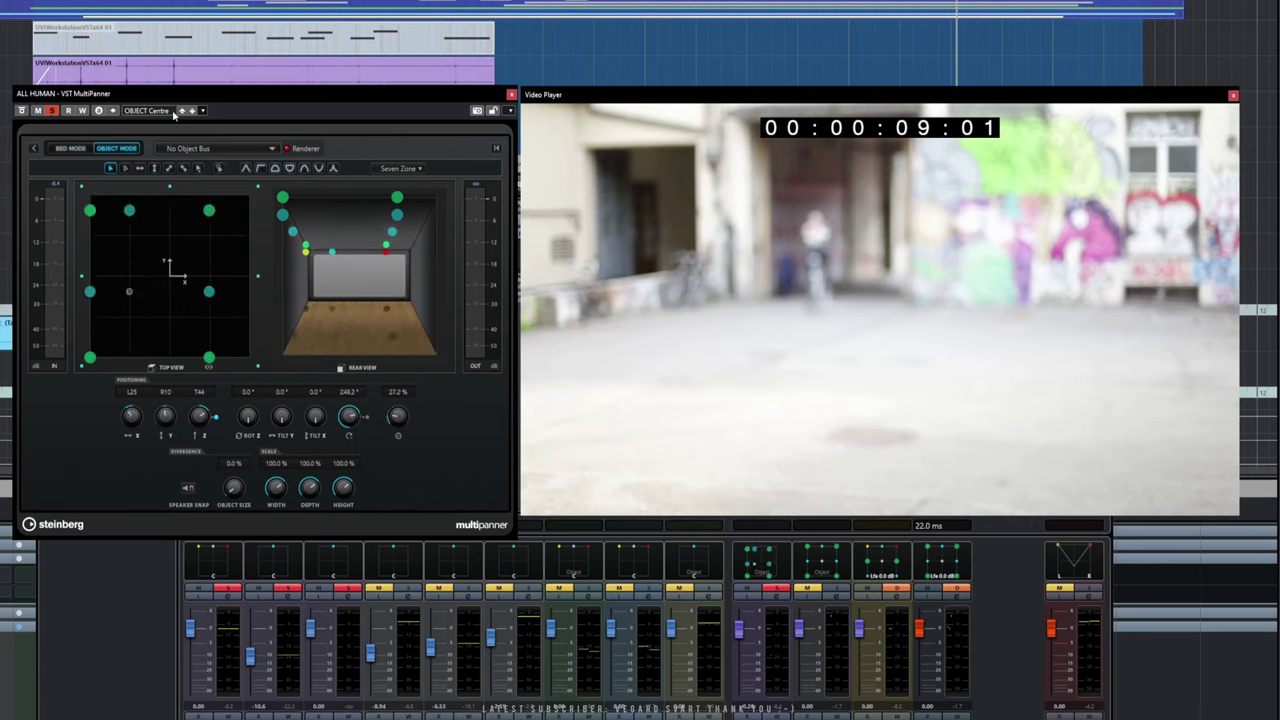
click(204, 111)
click(222, 122)
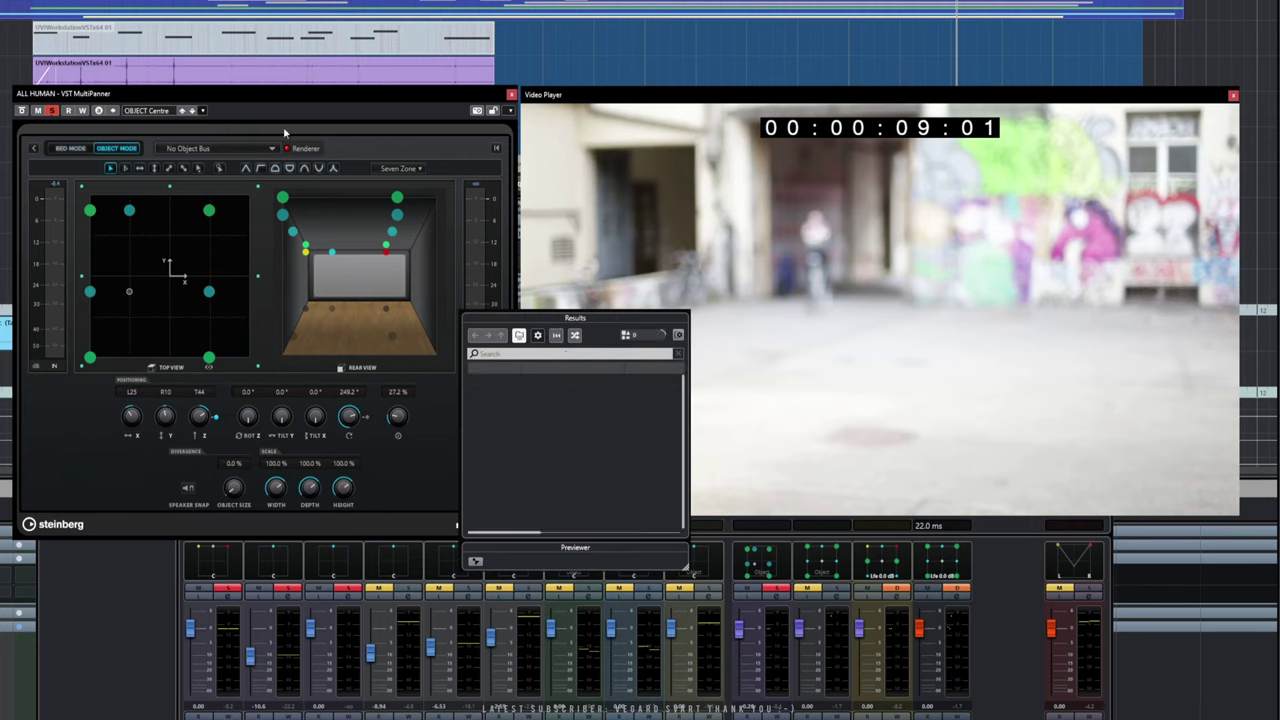
double_click(505, 438)
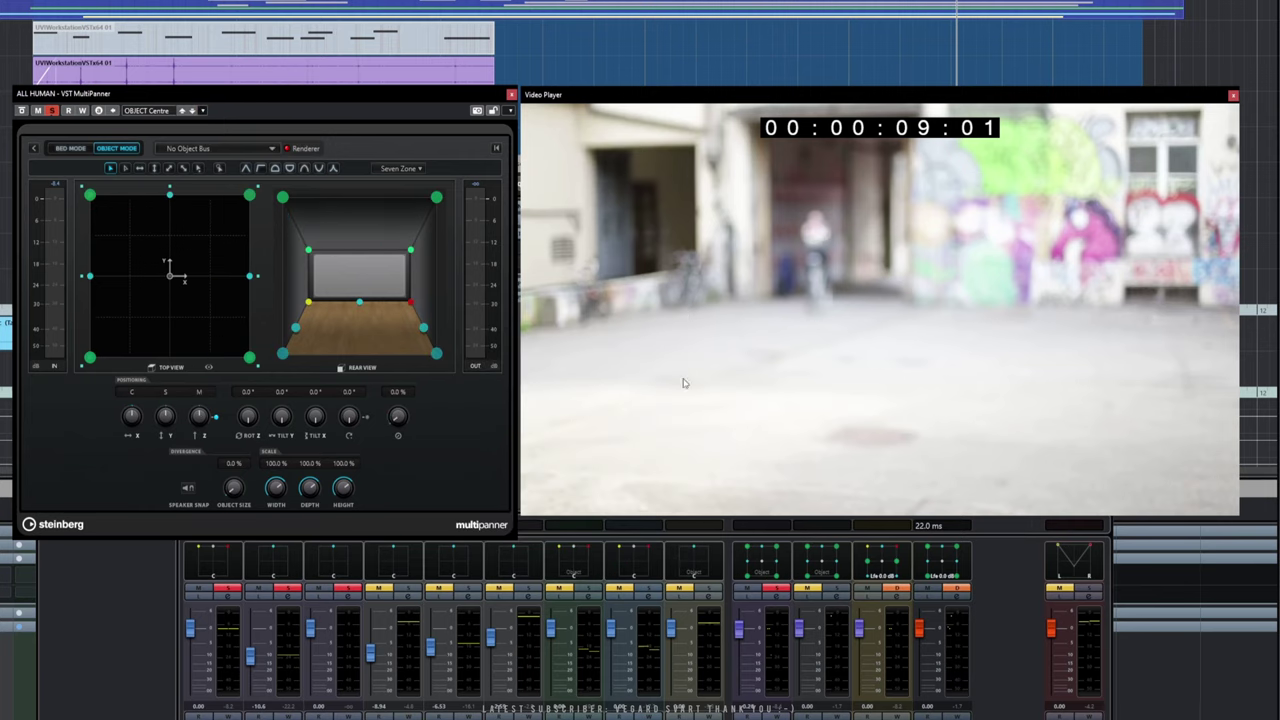
Shrink the ALL HUMAN object's scale to 17.3% width, 9.5% depth and 8.1% height
key(space)
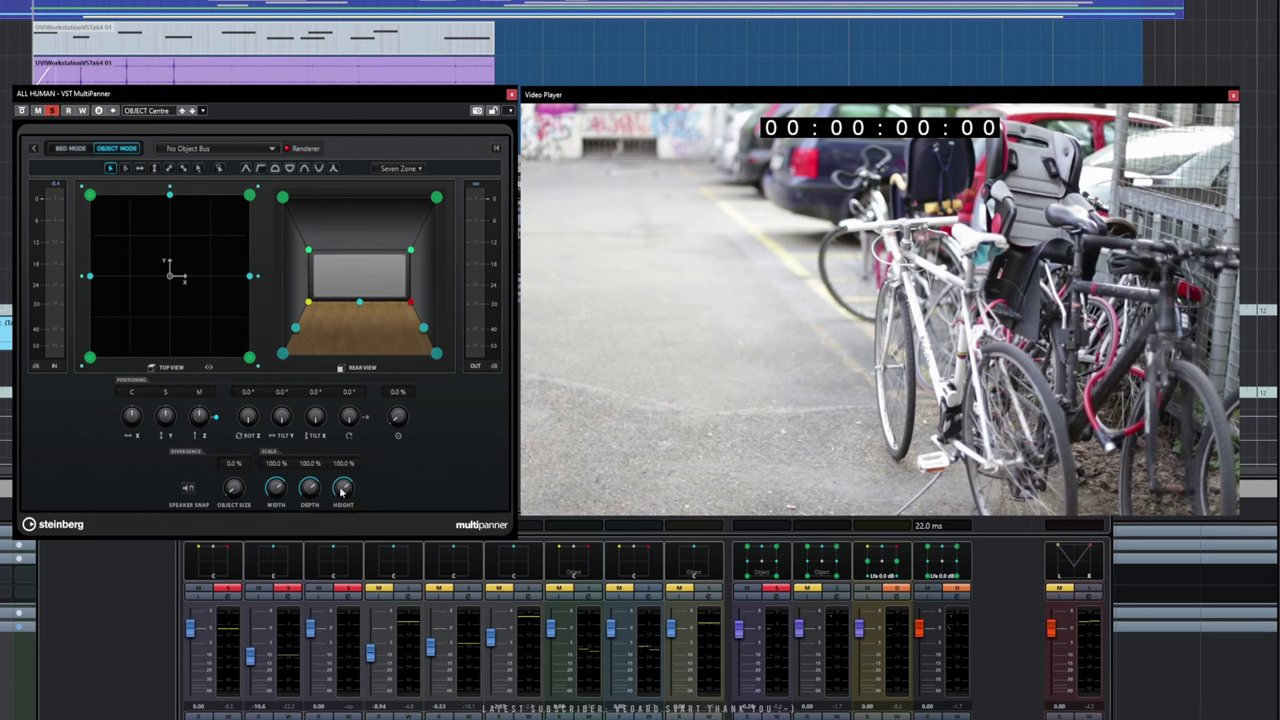
drag(281, 492, 304, 533)
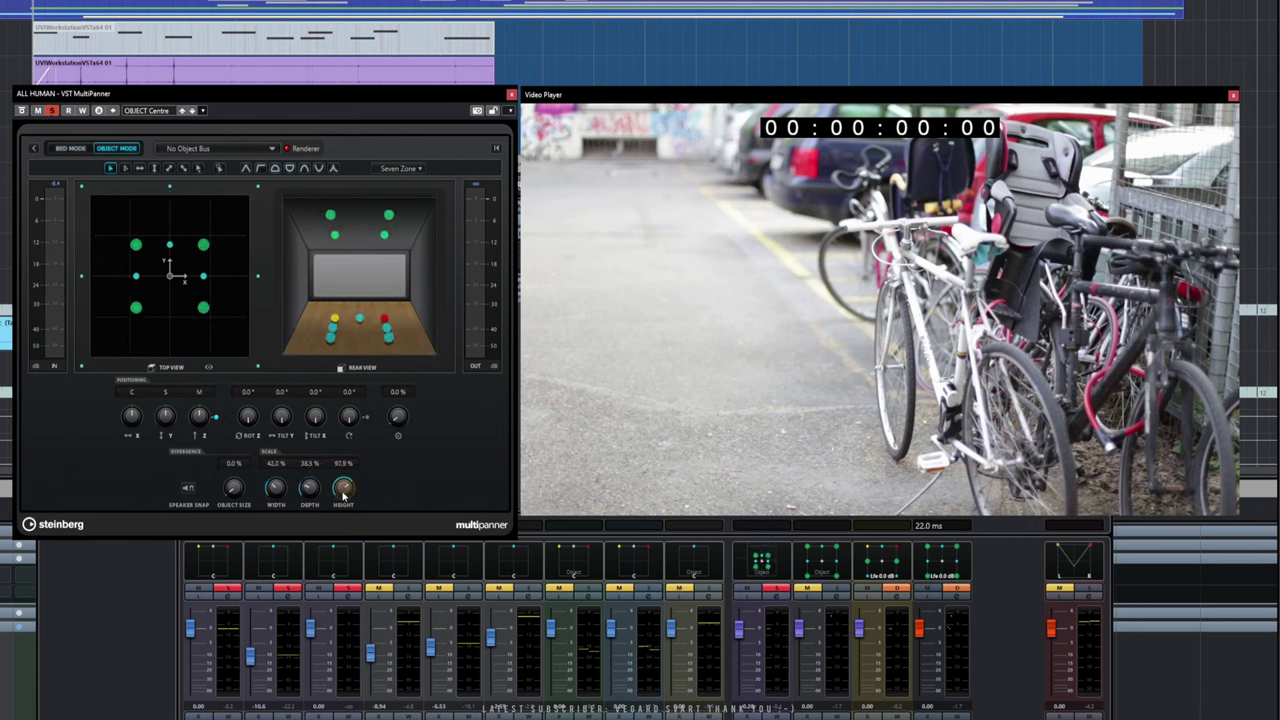
drag(343, 491, 327, 545)
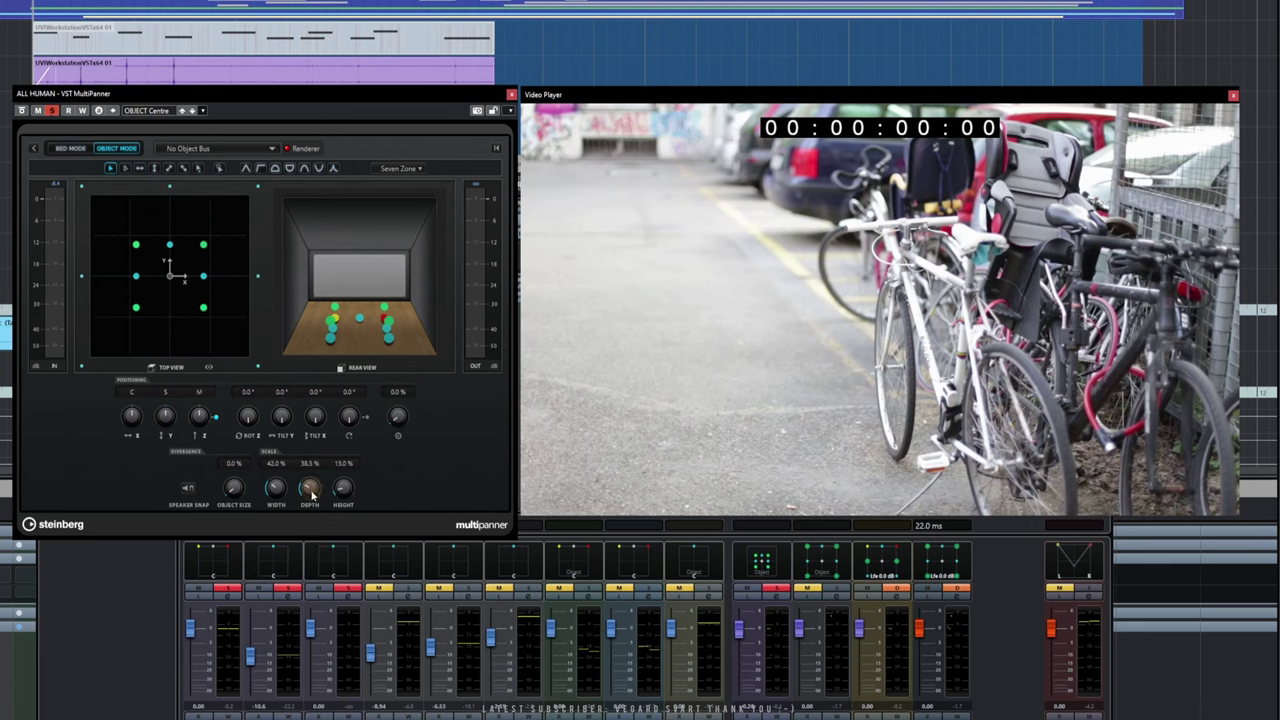
mouse_move(310, 490)
mouse_down()
mouse_move(311, 506)
mouse_move(277, 498)
mouse_move(308, 500)
mouse_up()
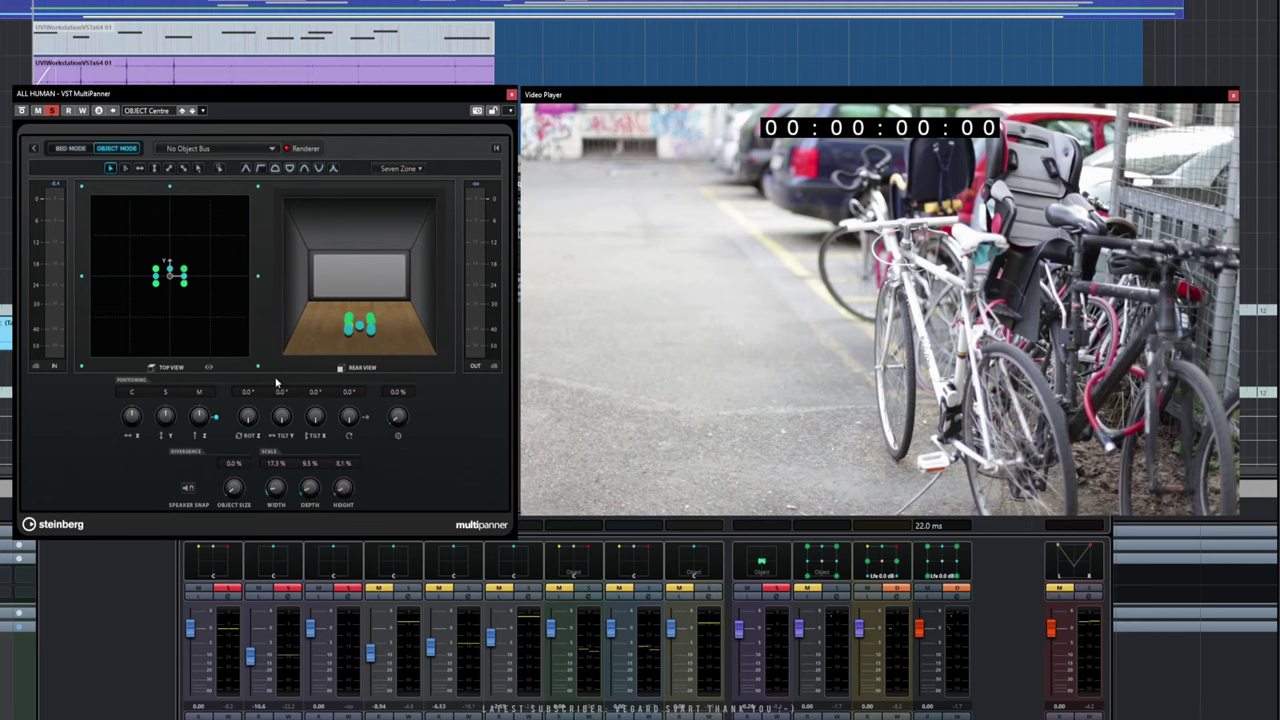
Try out positions for the ALL HUMAN object in the top and rear views, ending at R26, R39, T3
mouse_move(170, 284)
mouse_down()
mouse_move(188, 318)
mouse_move(212, 292)
mouse_move(200, 302)
mouse_move(207, 323)
mouse_move(196, 324)
mouse_move(163, 232)
mouse_move(103, 251)
mouse_move(103, 320)
mouse_move(171, 328)
mouse_move(177, 246)
mouse_move(123, 220)
mouse_move(100, 283)
mouse_move(206, 308)
mouse_move(220, 240)
mouse_move(106, 238)
mouse_move(193, 303)
mouse_move(175, 275)
mouse_up()
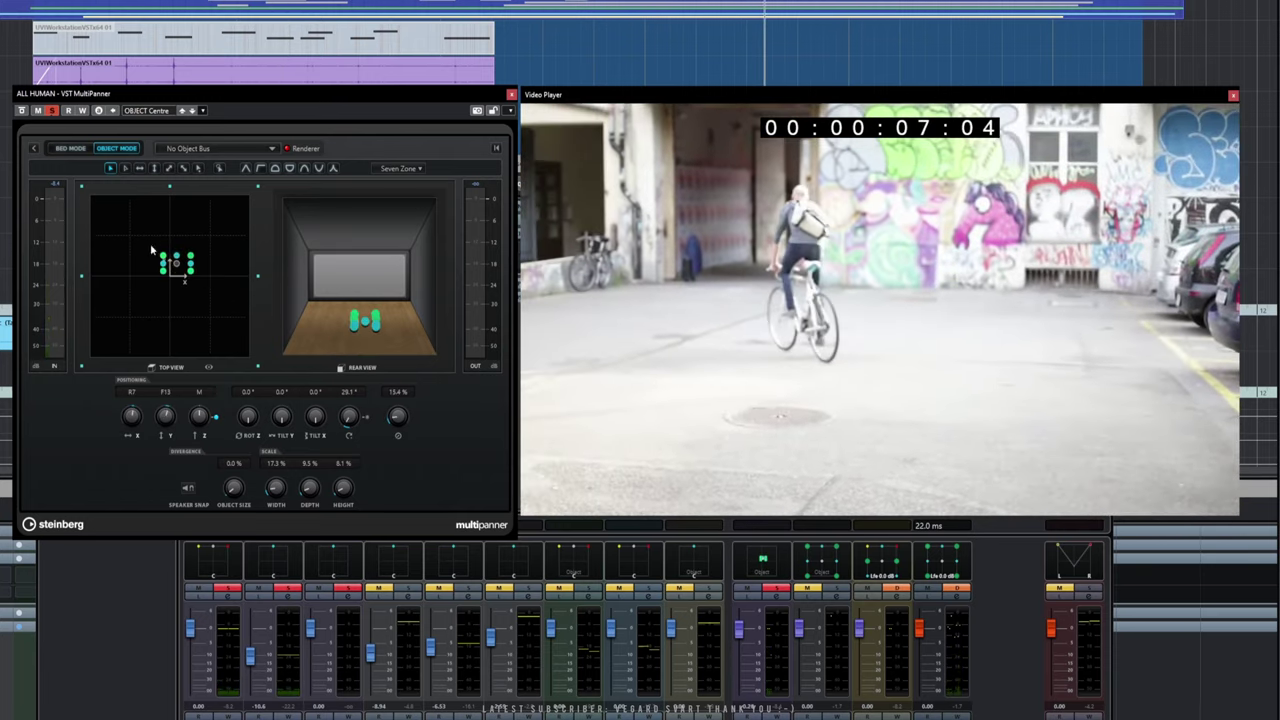
mouse_move(367, 320)
mouse_down()
mouse_move(360, 238)
mouse_move(357, 330)
mouse_up()
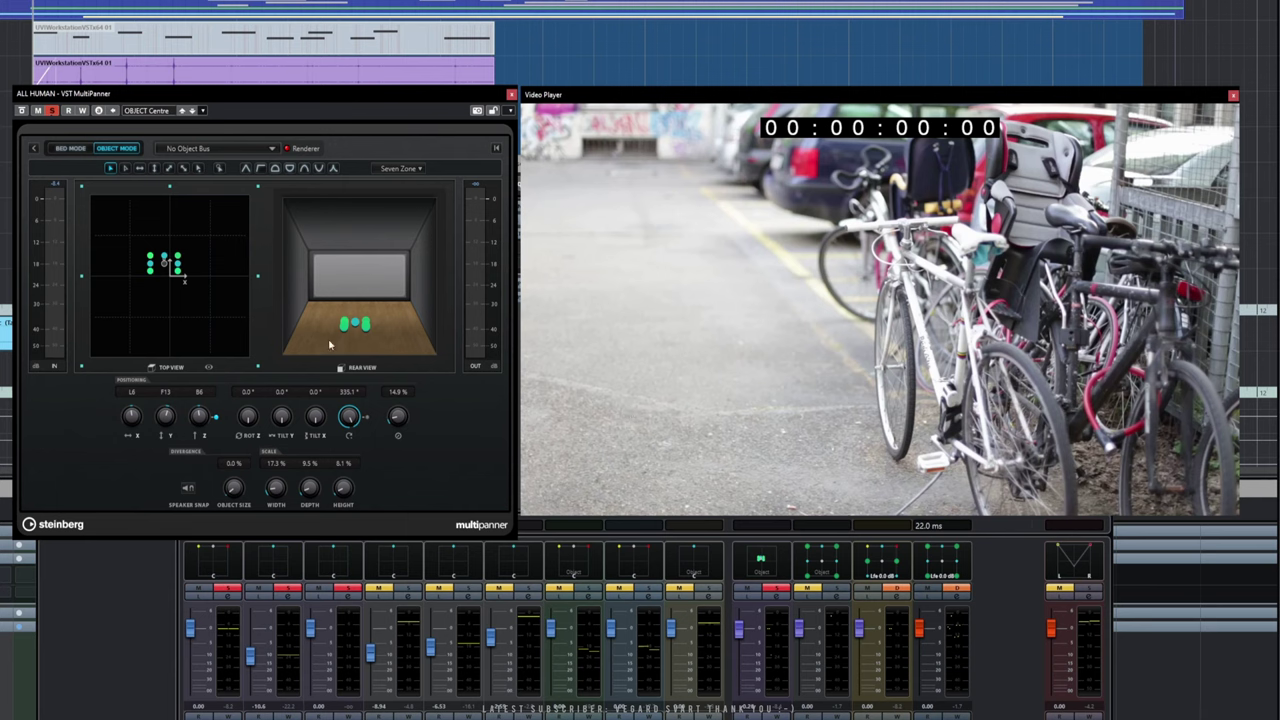
drag(171, 264, 136, 312)
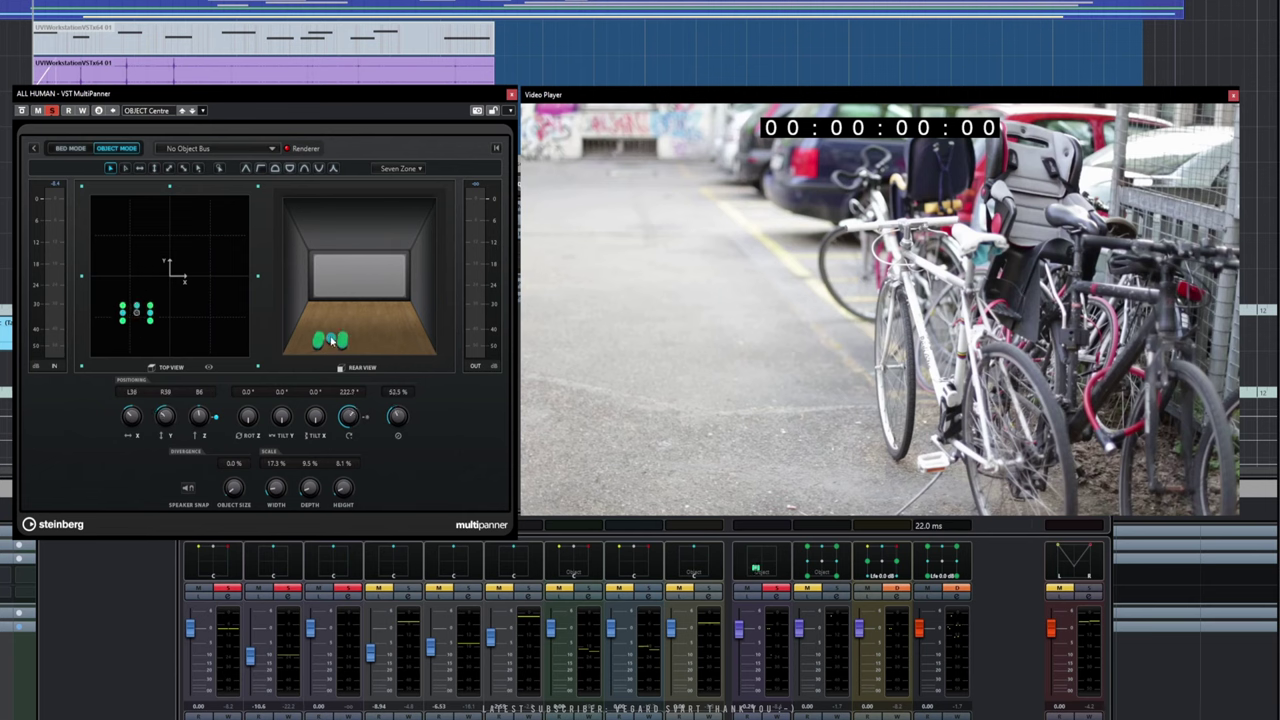
drag(332, 341, 380, 336)
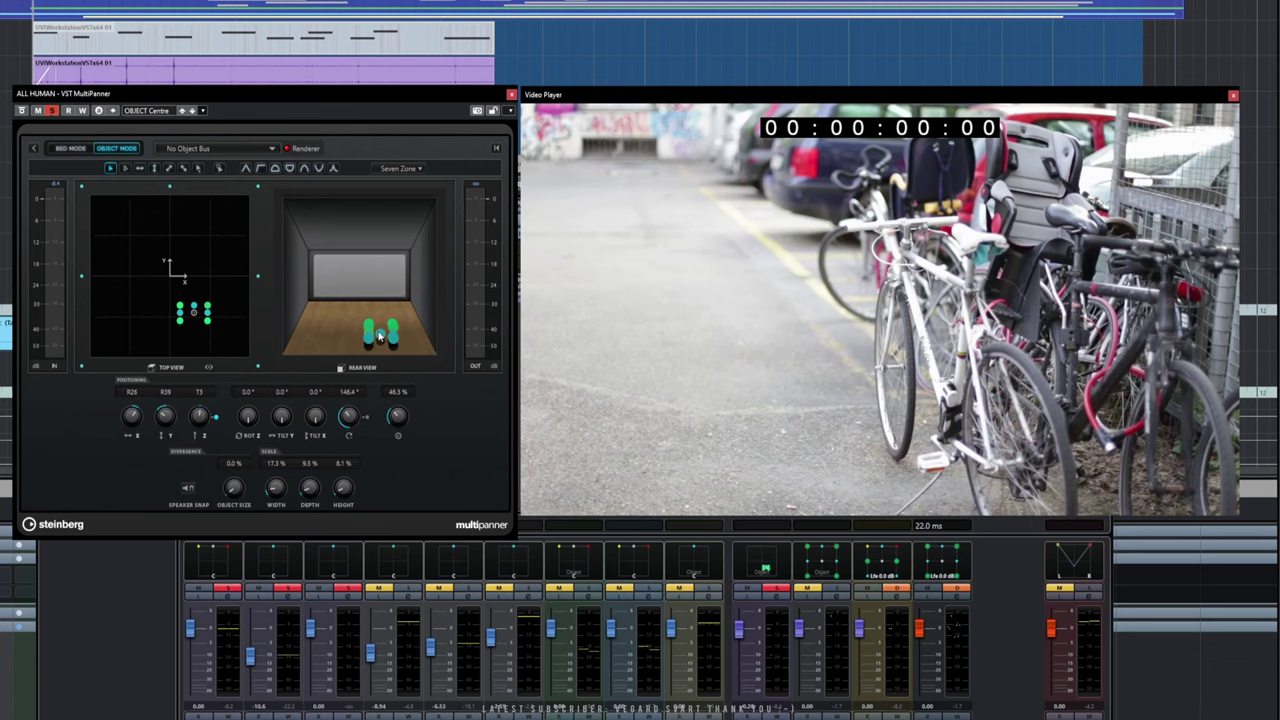
Play the scene and reposition the ALL HUMAN object to the left rear of the room at L61, R36, T14
key(space)
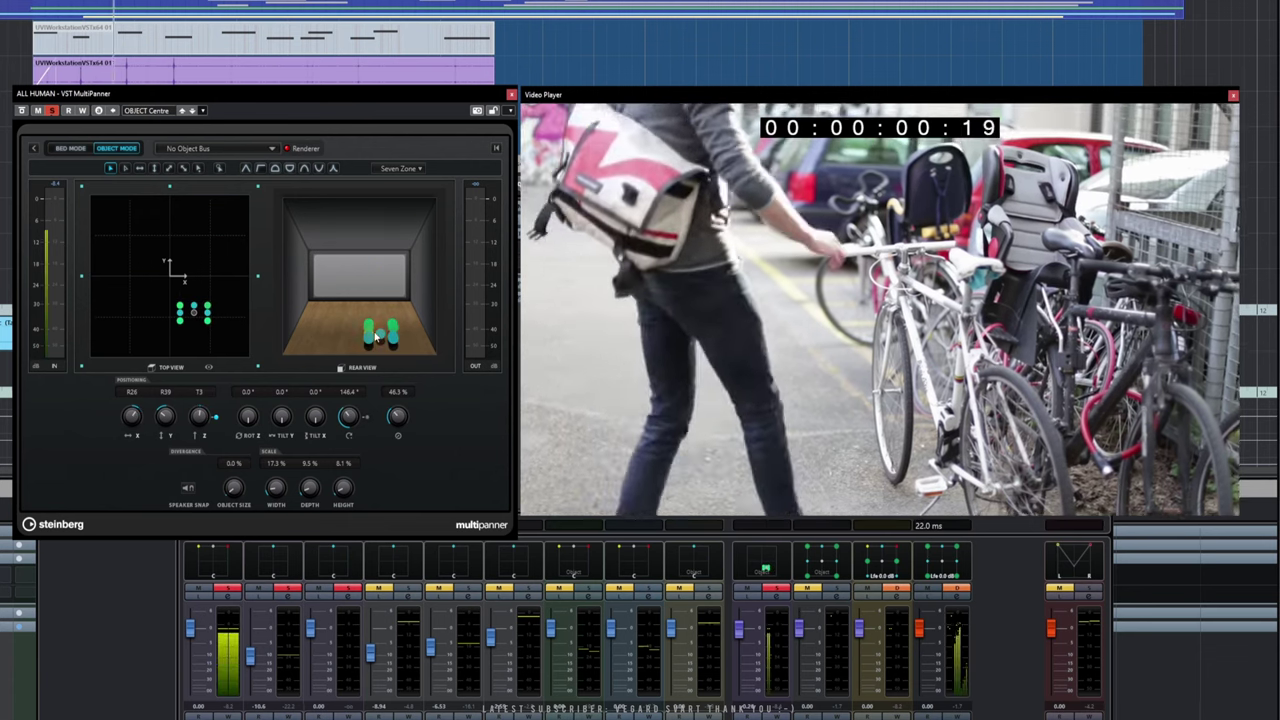
drag(379, 337, 296, 305)
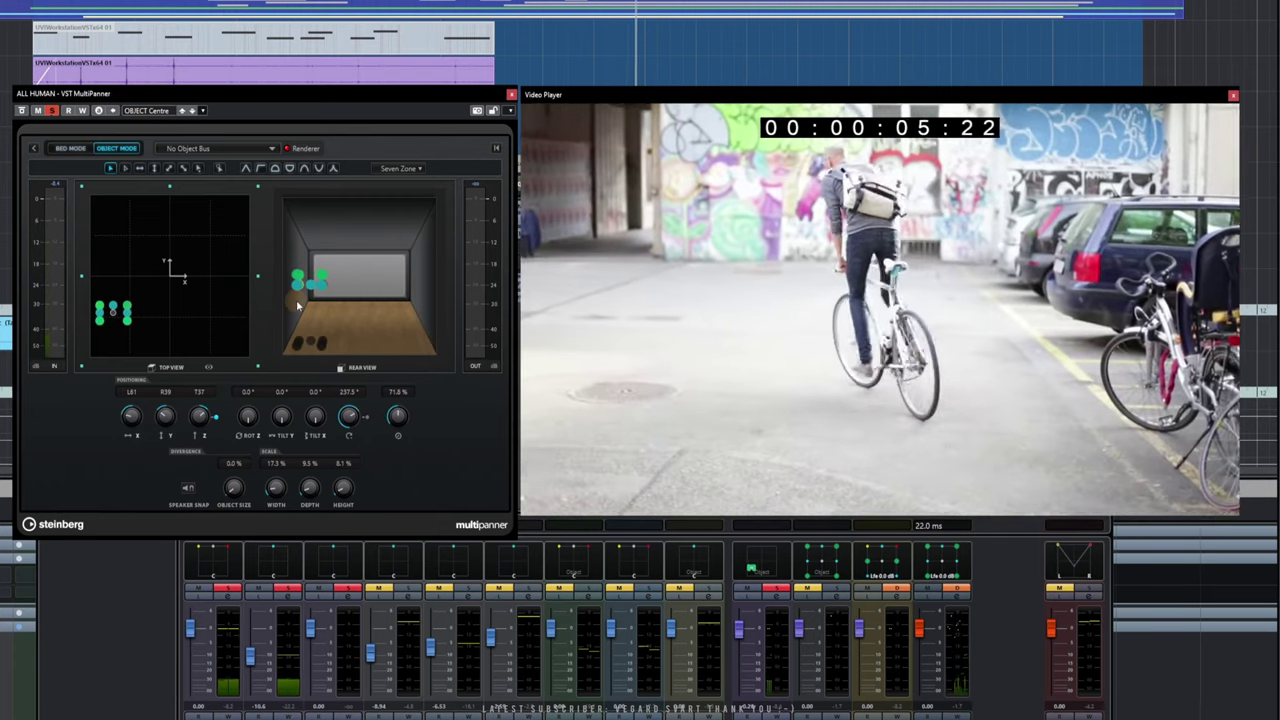
mouse_move(296, 299)
mouse_down()
mouse_move(412, 328)
mouse_move(300, 297)
mouse_move(392, 330)
mouse_move(307, 305)
mouse_move(424, 324)
mouse_move(311, 325)
mouse_move(432, 311)
mouse_move(332, 280)
mouse_move(324, 290)
mouse_move(422, 316)
mouse_move(306, 320)
mouse_up()
mouse_move(120, 316)
mouse_down()
mouse_move(225, 316)
mouse_move(175, 270)
mouse_move(116, 306)
mouse_move(184, 315)
mouse_move(192, 282)
mouse_move(126, 231)
mouse_move(136, 290)
mouse_move(114, 314)
mouse_up()
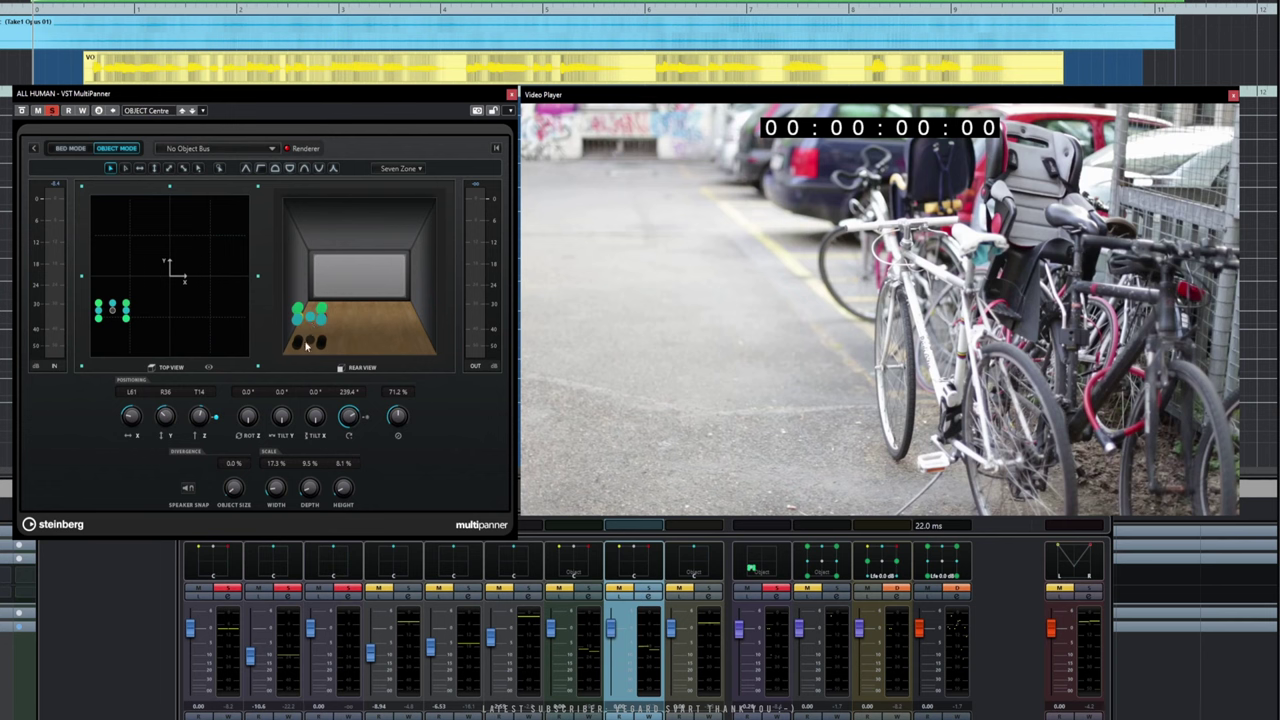
Place the ALL HUMAN object at L65, R48, T14, enable automation writing and record its movement to the front left during playback
drag(114, 315, 110, 326)
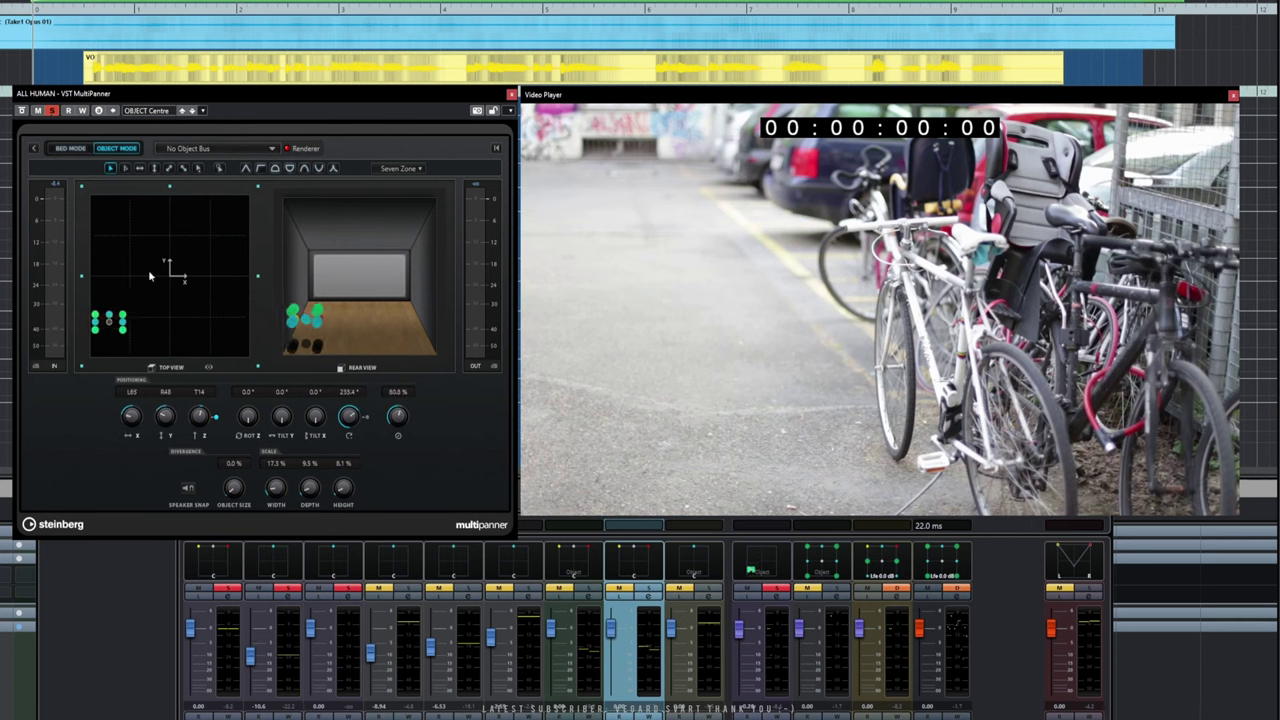
click(84, 111)
key(space)
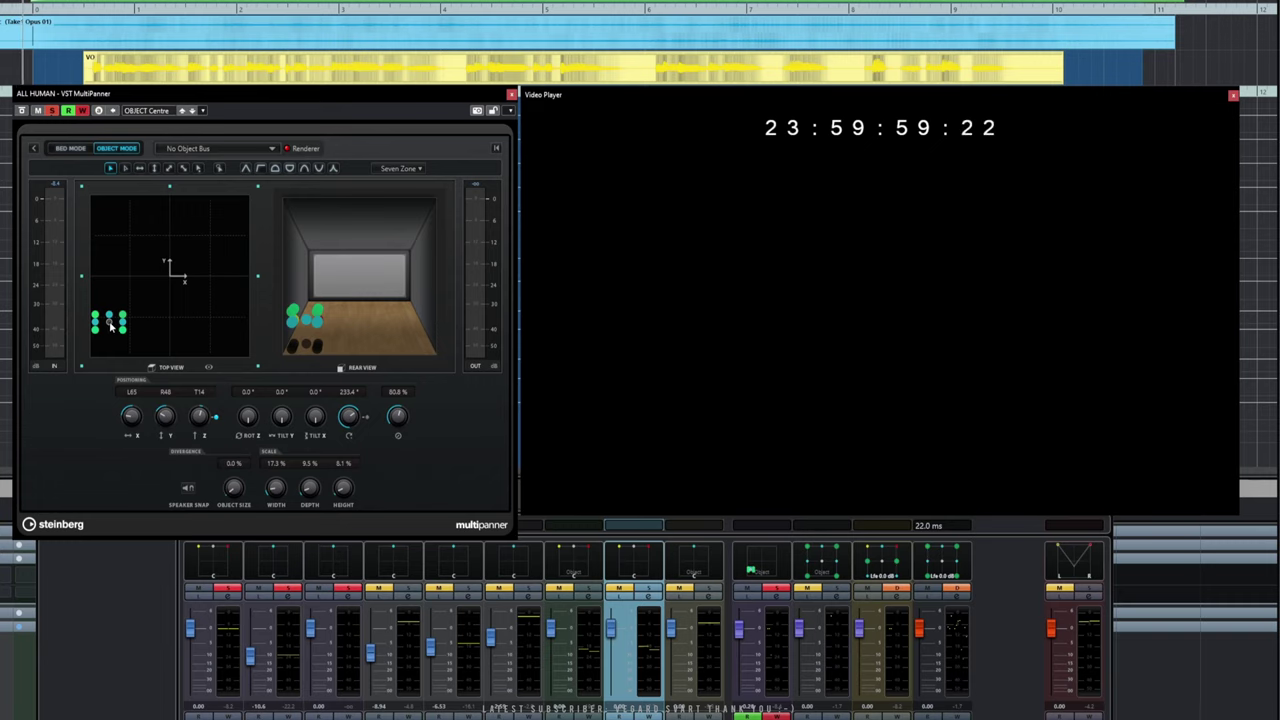
drag(111, 326, 105, 205)
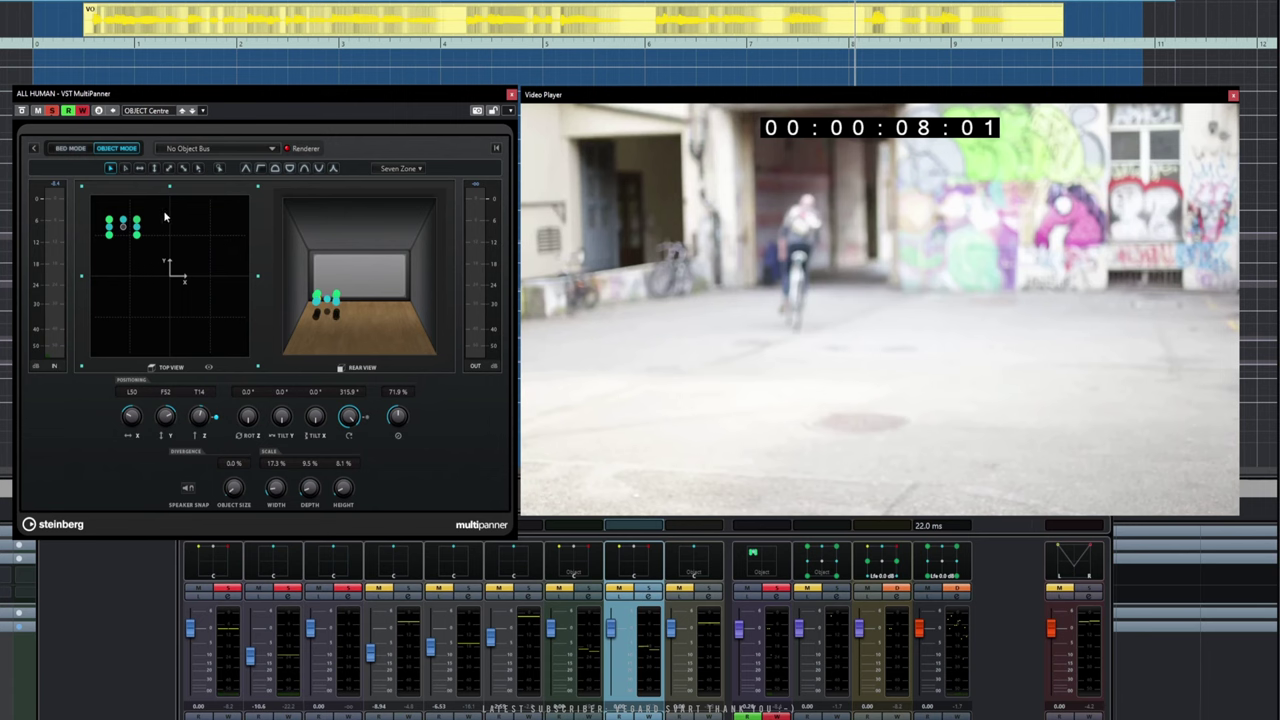
key(space)
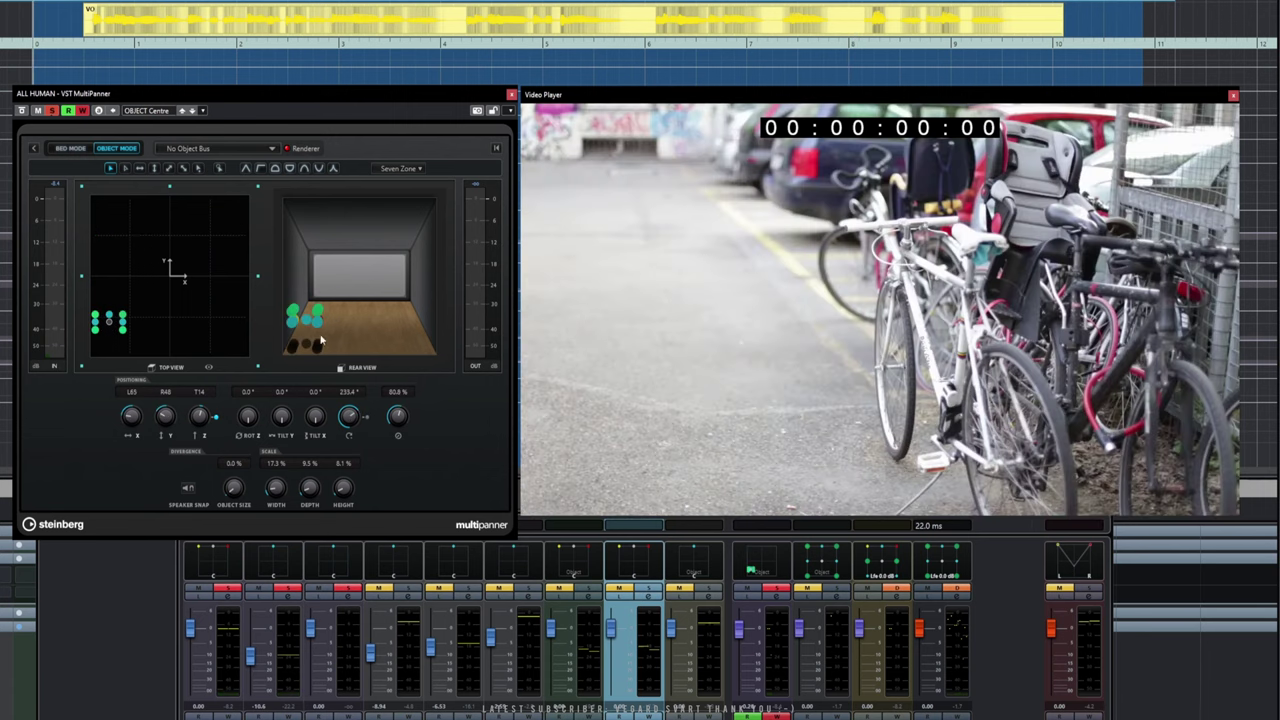
Raise the ALL HUMAN object's starting height to T18 and record another movement pass in the rear view during playback
drag(311, 321, 308, 314)
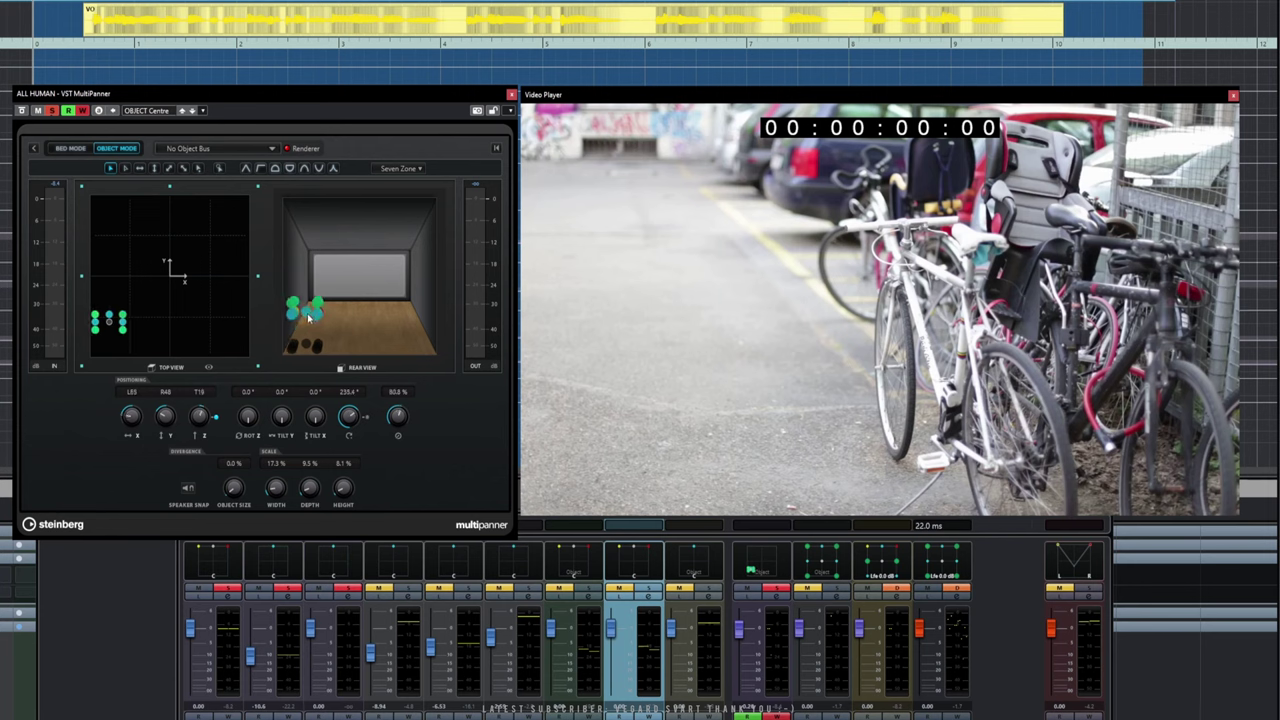
key(space)
mouse_move(307, 313)
mouse_down()
mouse_move(401, 315)
mouse_move(320, 303)
mouse_up()
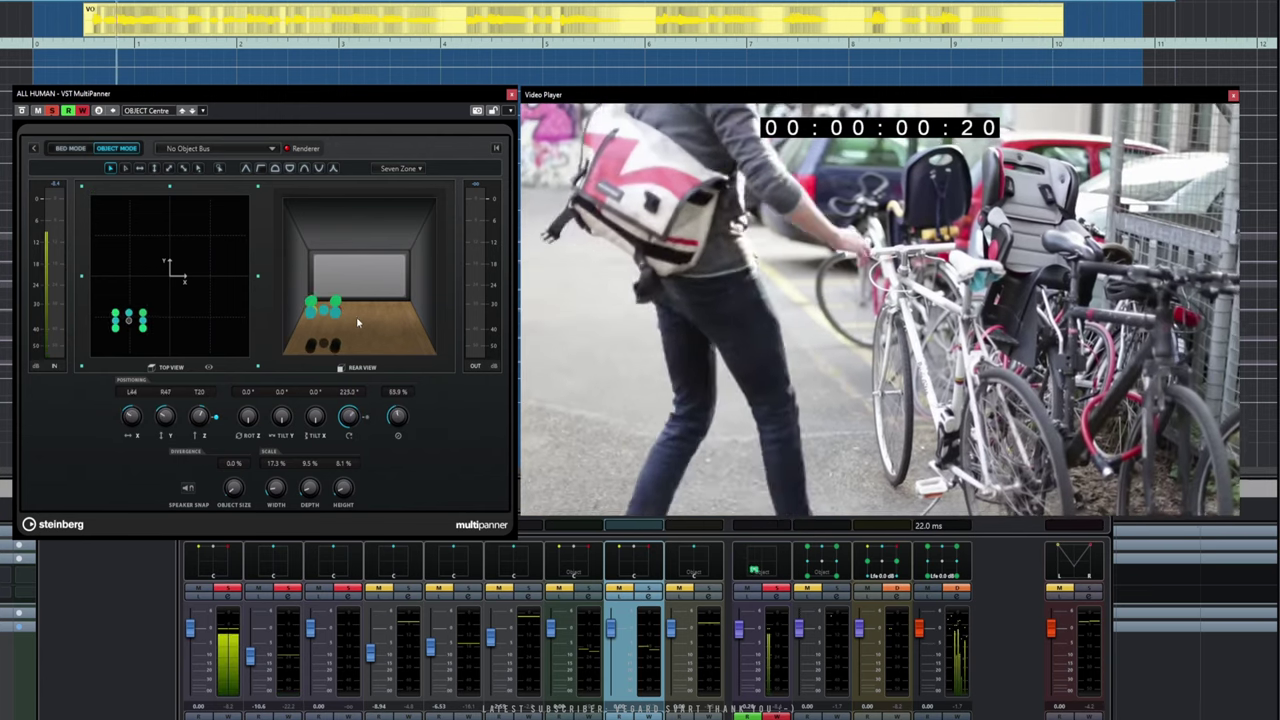
Check the ALL HUMAN object's recorded movement in the Renderer for Dolby Atmos object view, and return to the video
click(998, 602)
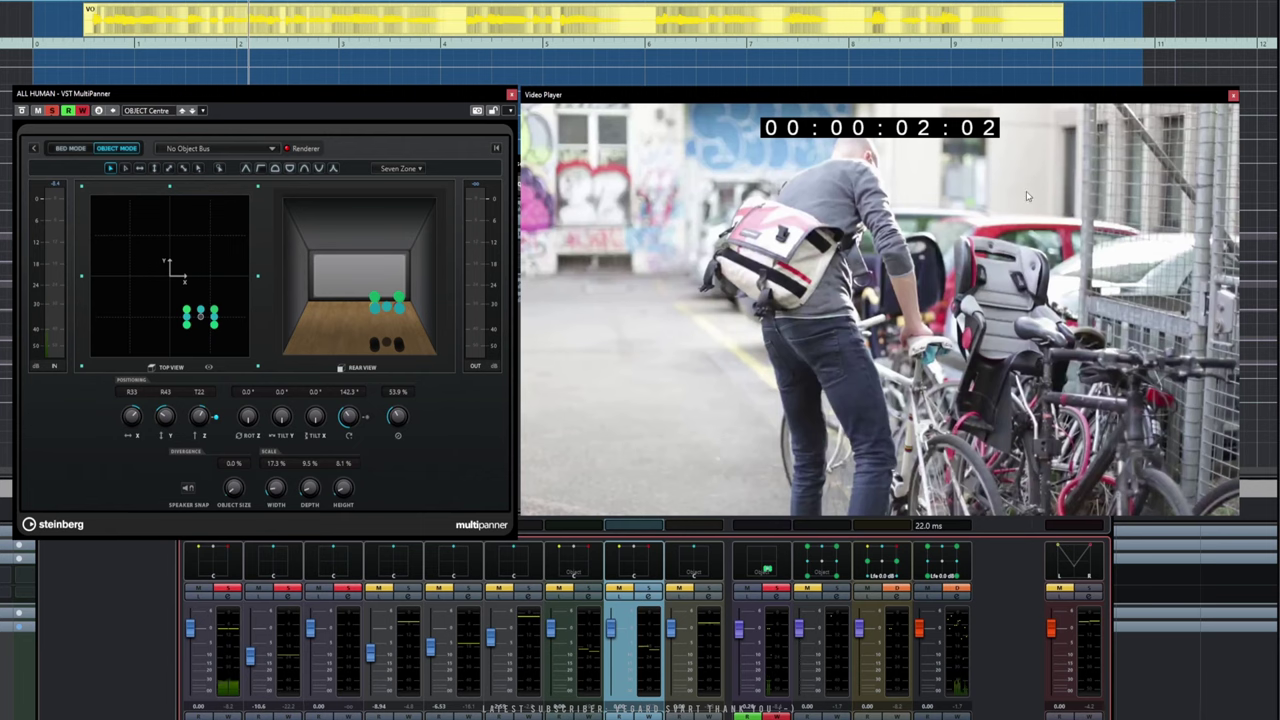
key(F8)
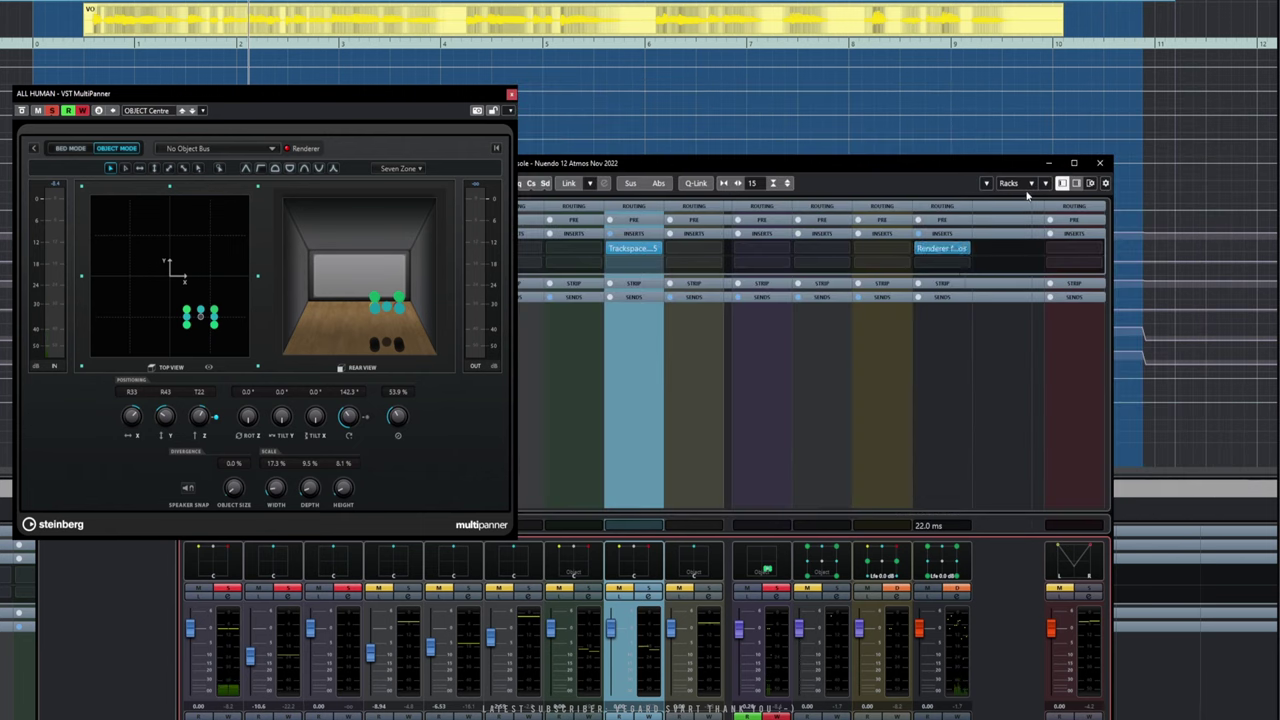
click(929, 254)
click(929, 251)
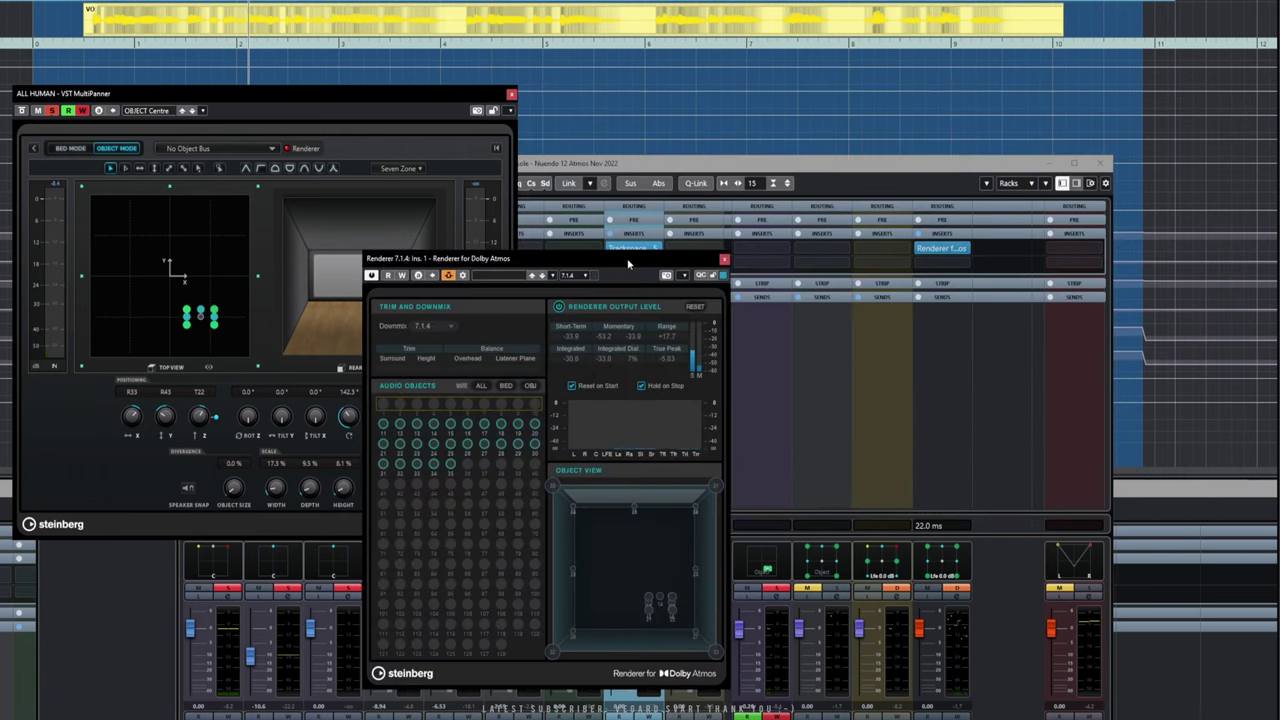
key(space)
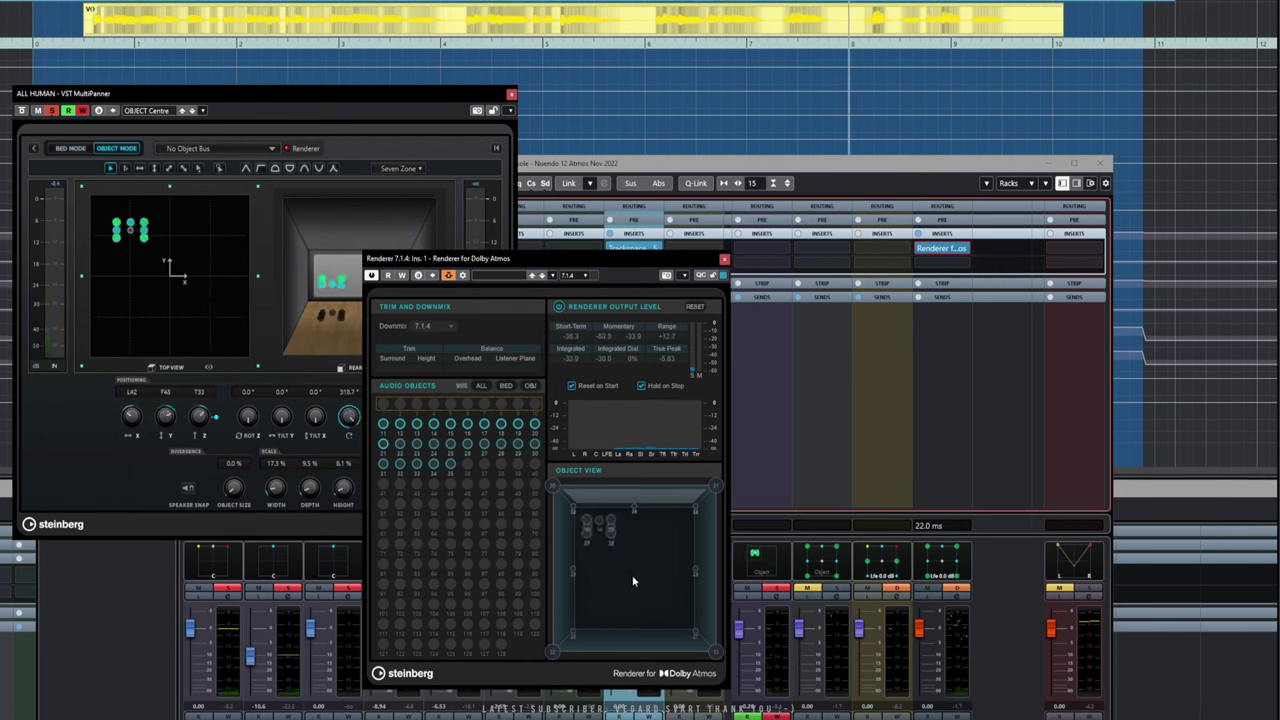
click(725, 260)
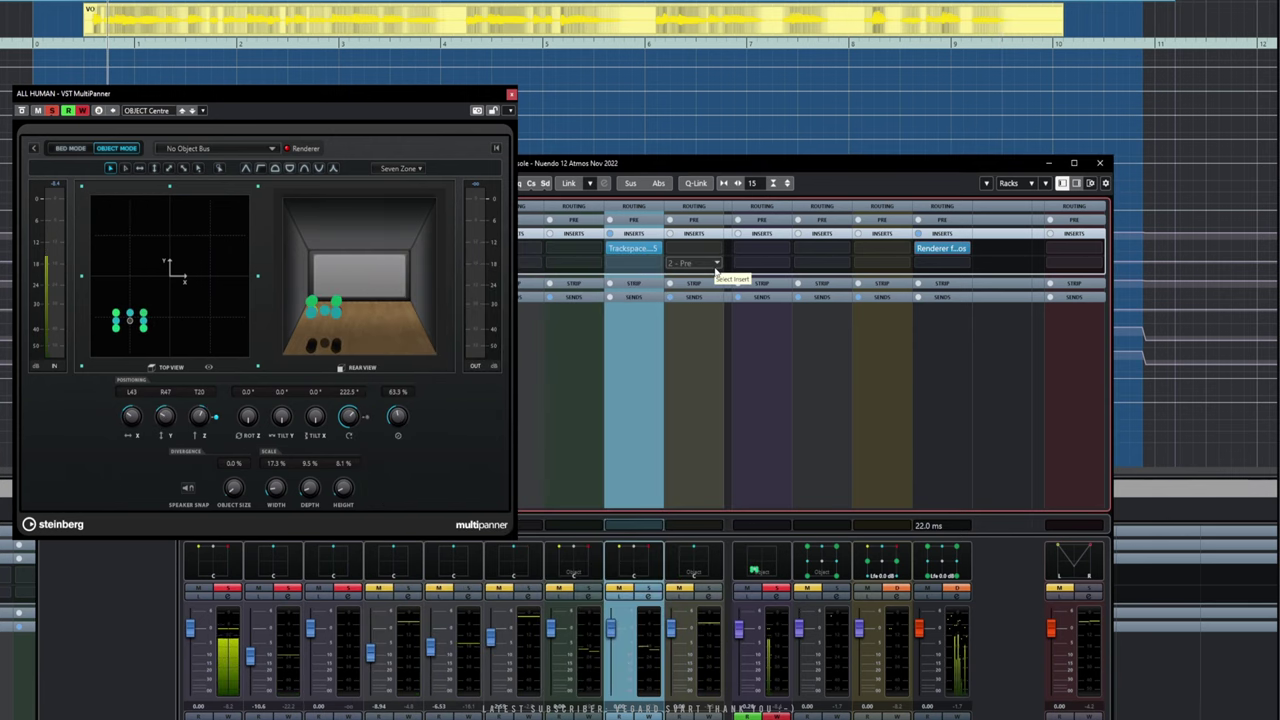
key(F8)
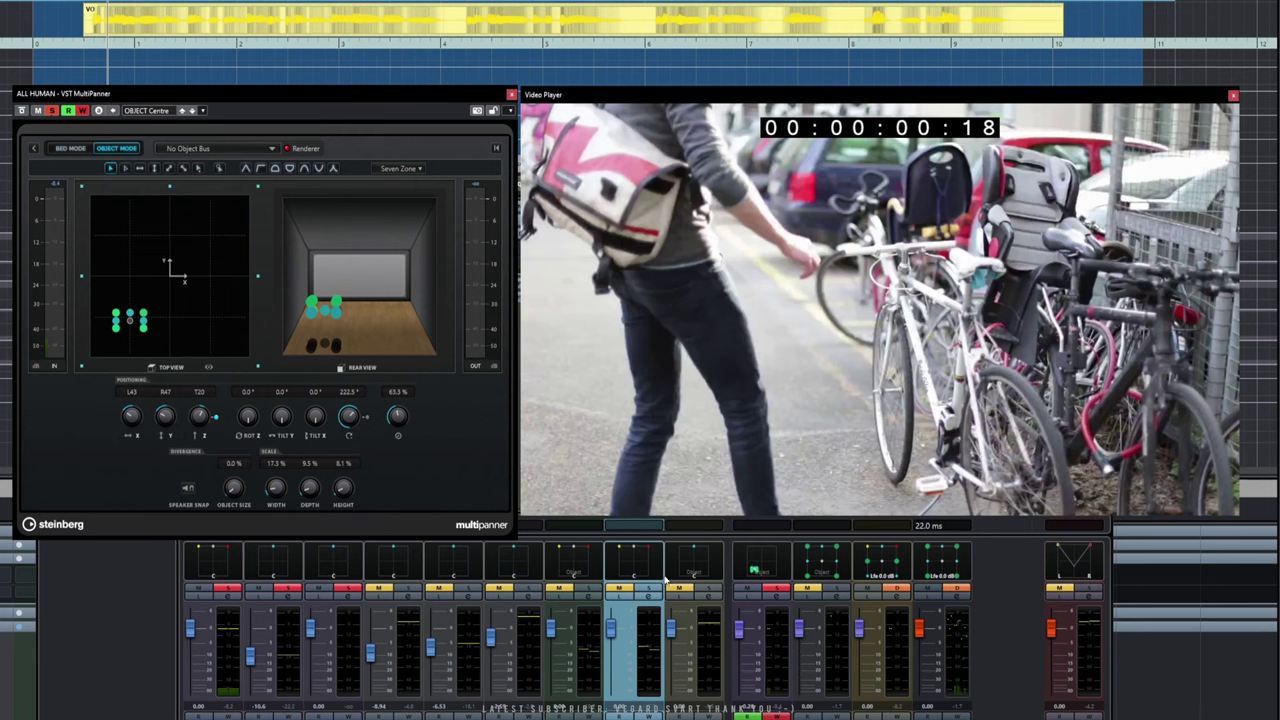
Switch the solo from ALL HUMAN to ALL BIKE and open the ALL BIKE MultiPanner
click(782, 591)
click(836, 591)
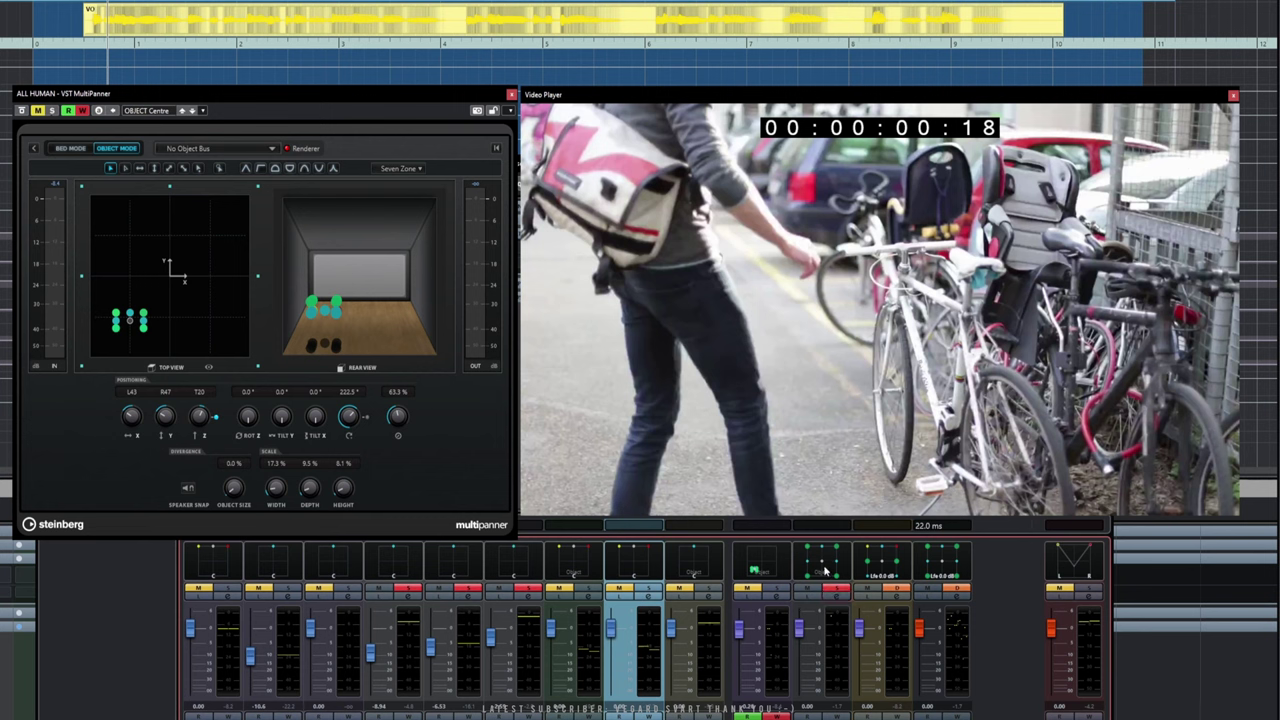
click(825, 570)
right_click(323, 113)
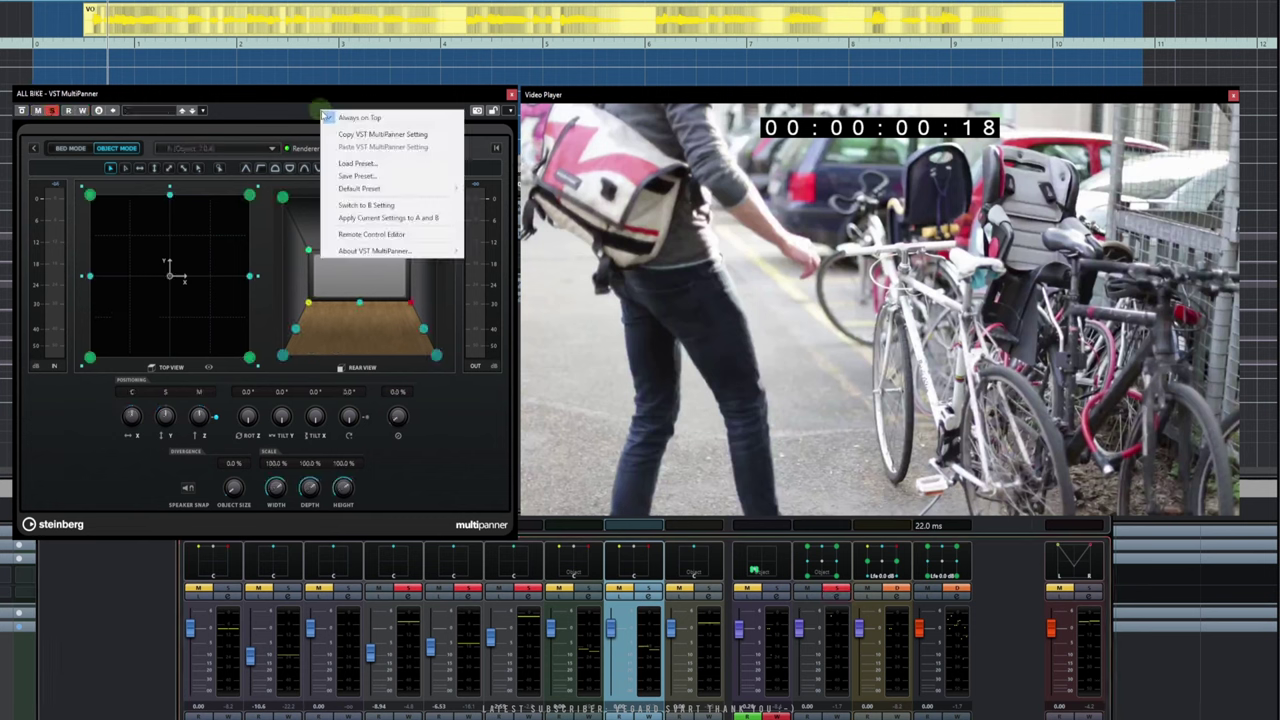
click(283, 110)
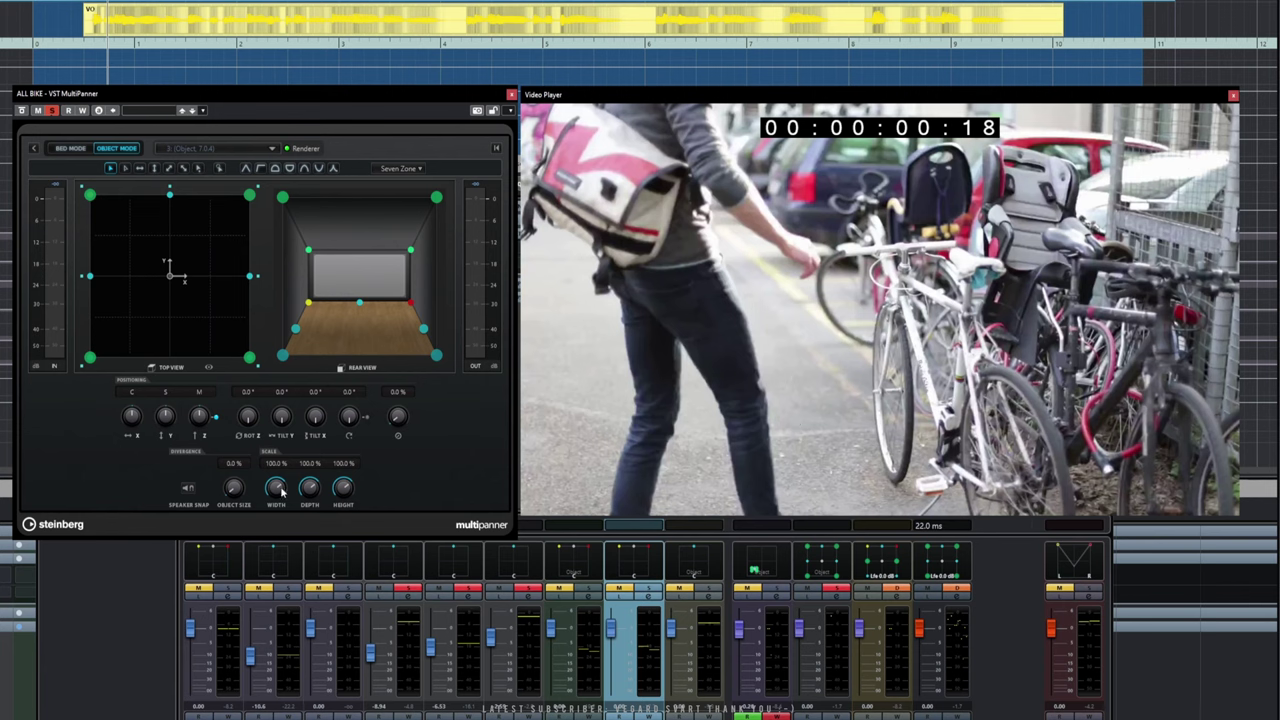
Shrink the ALL BIKE object's scale to 16% width, 14% depth and 14% height
scroll(278, 490, down, 10)
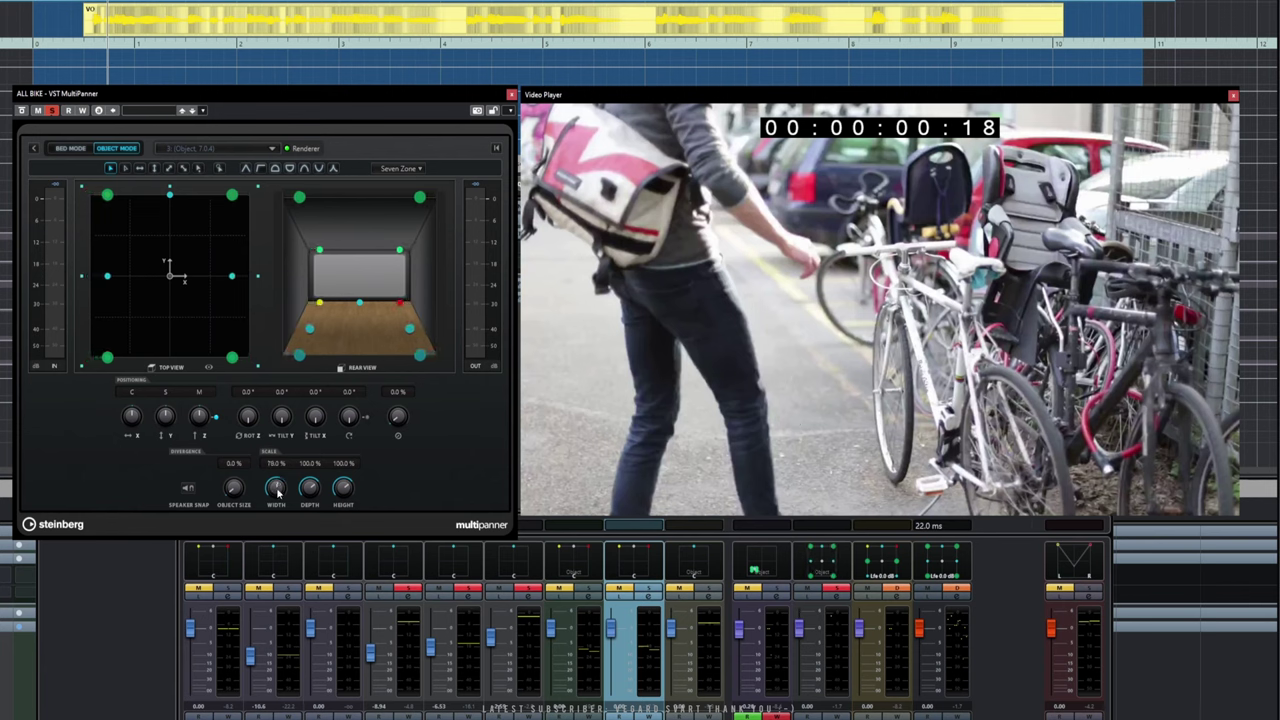
scroll(278, 490, down, 5)
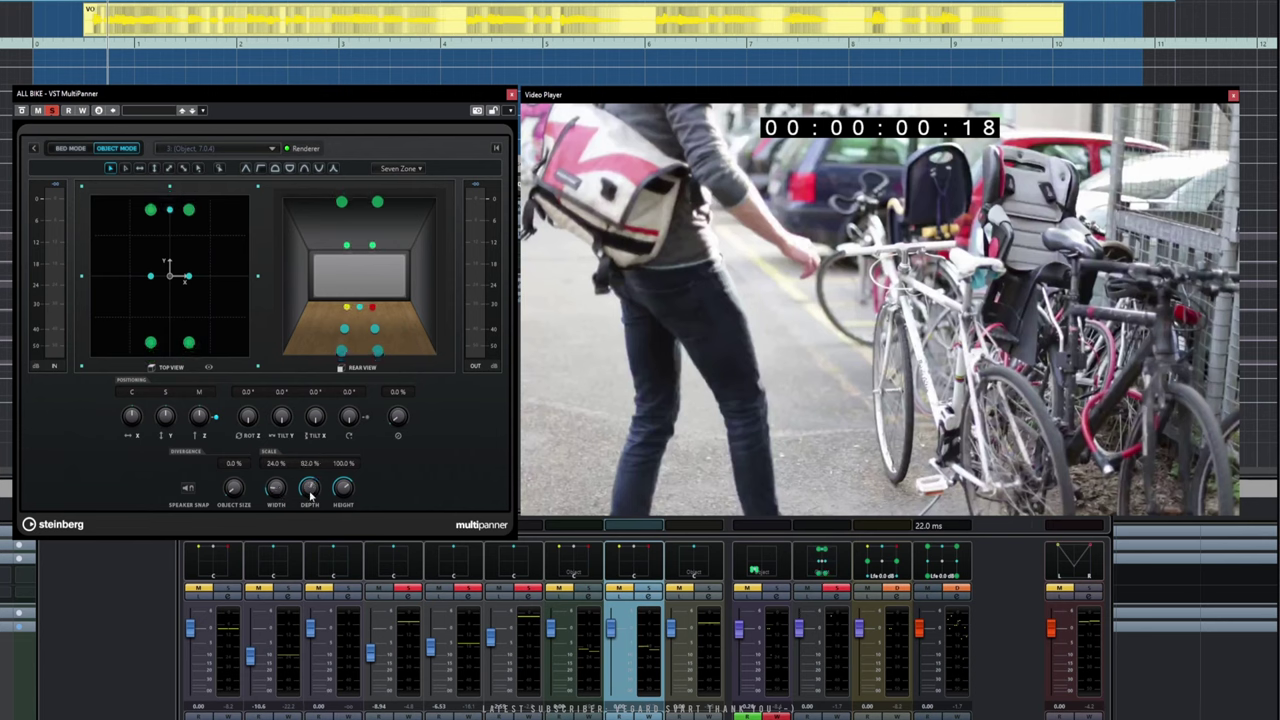
scroll(310, 490, down, 9)
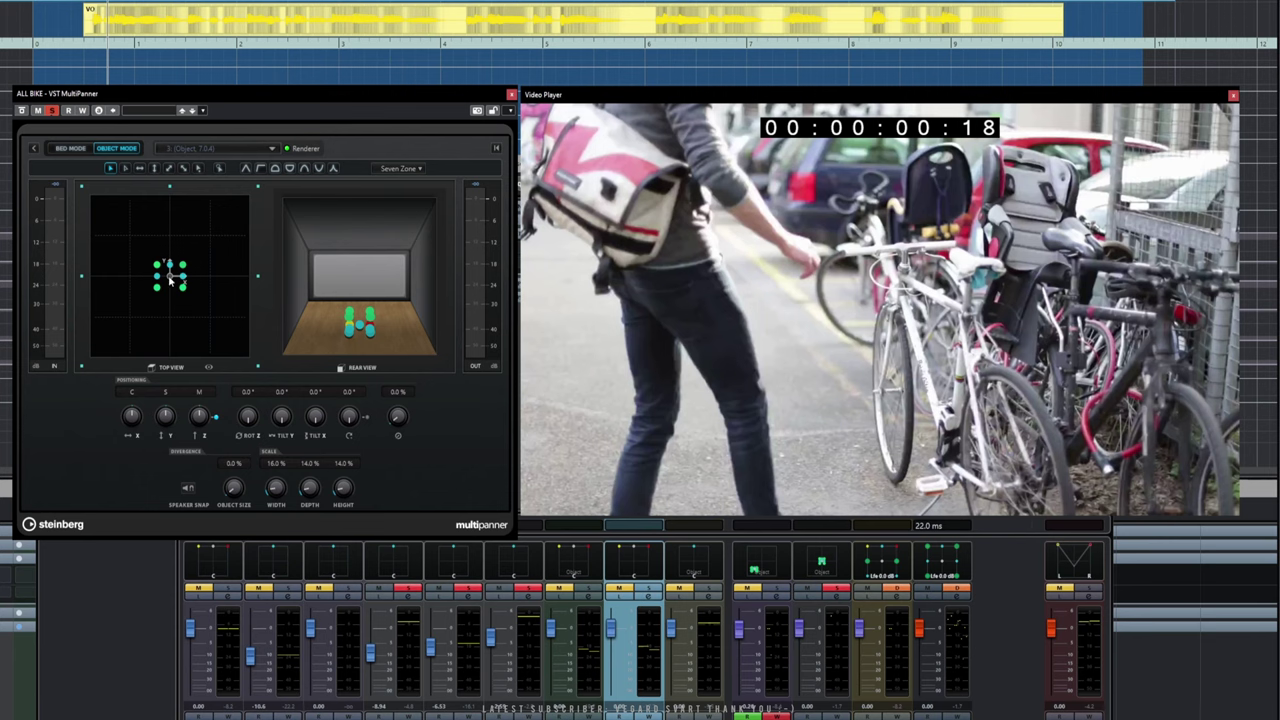
Place the ALL BIKE object at R52, R43 with automation writing enabled and record its movement to the front left in both views
drag(170, 280, 218, 316)
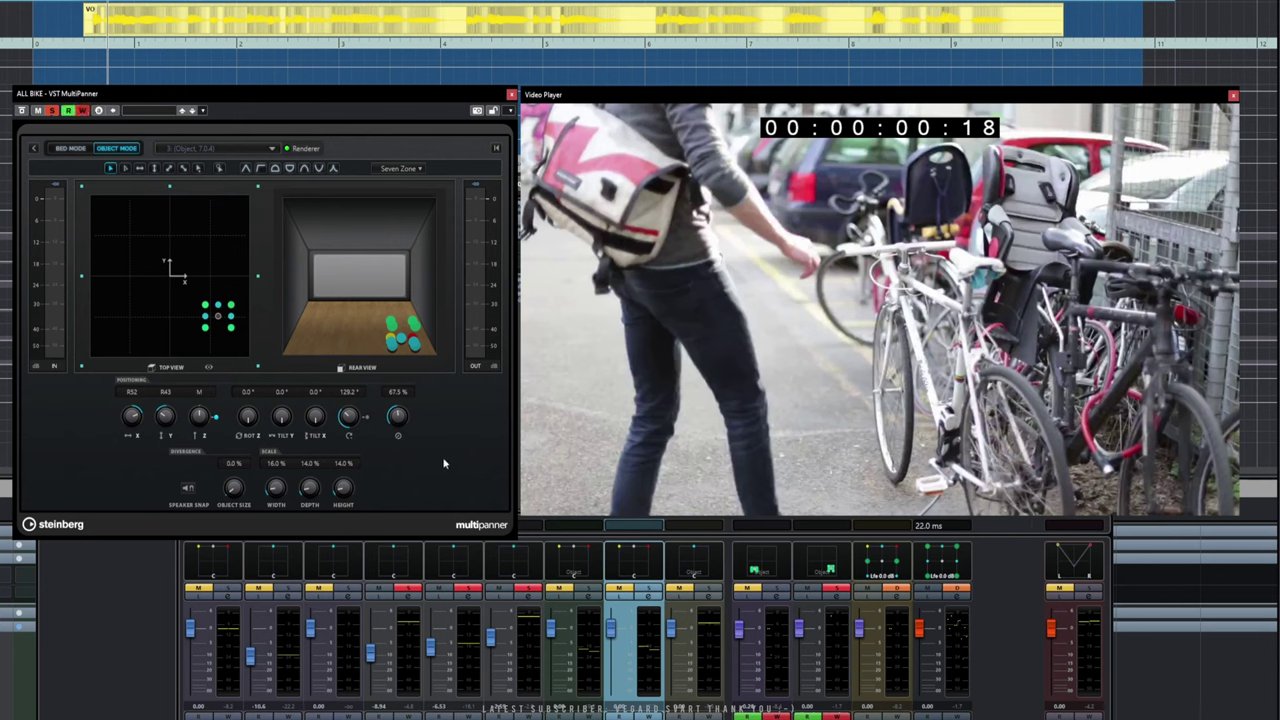
key(space)
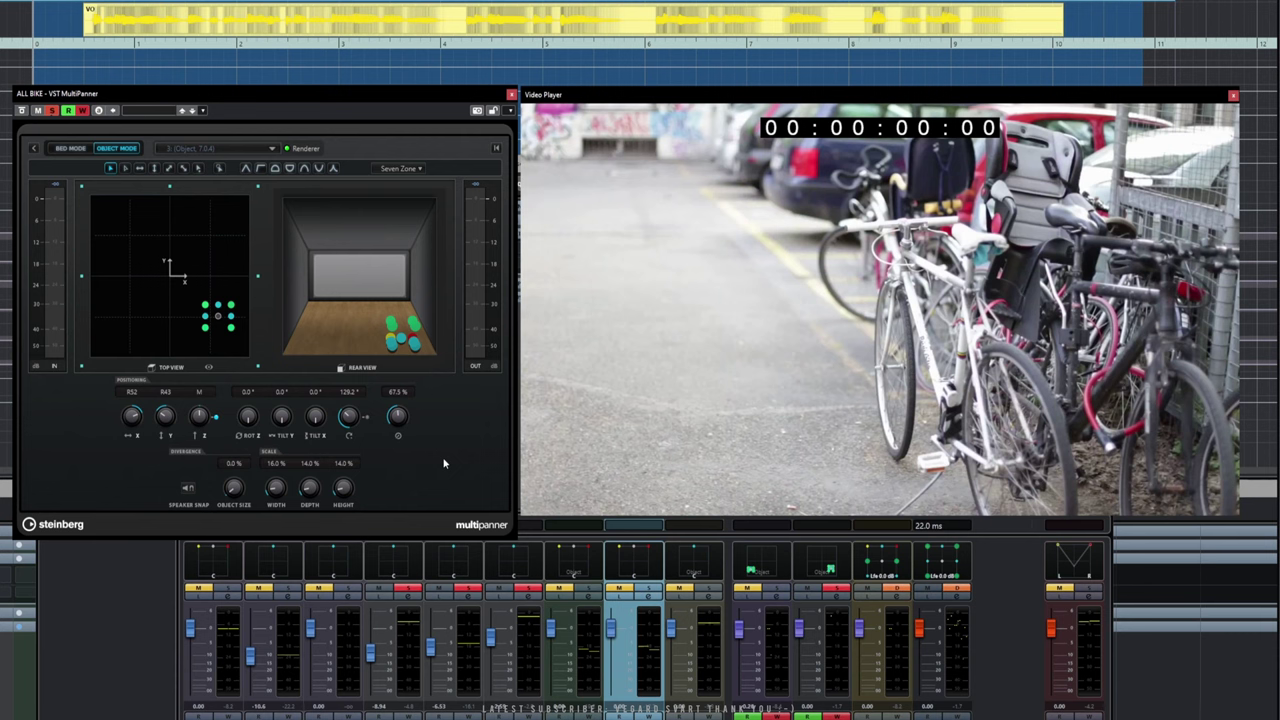
key(space)
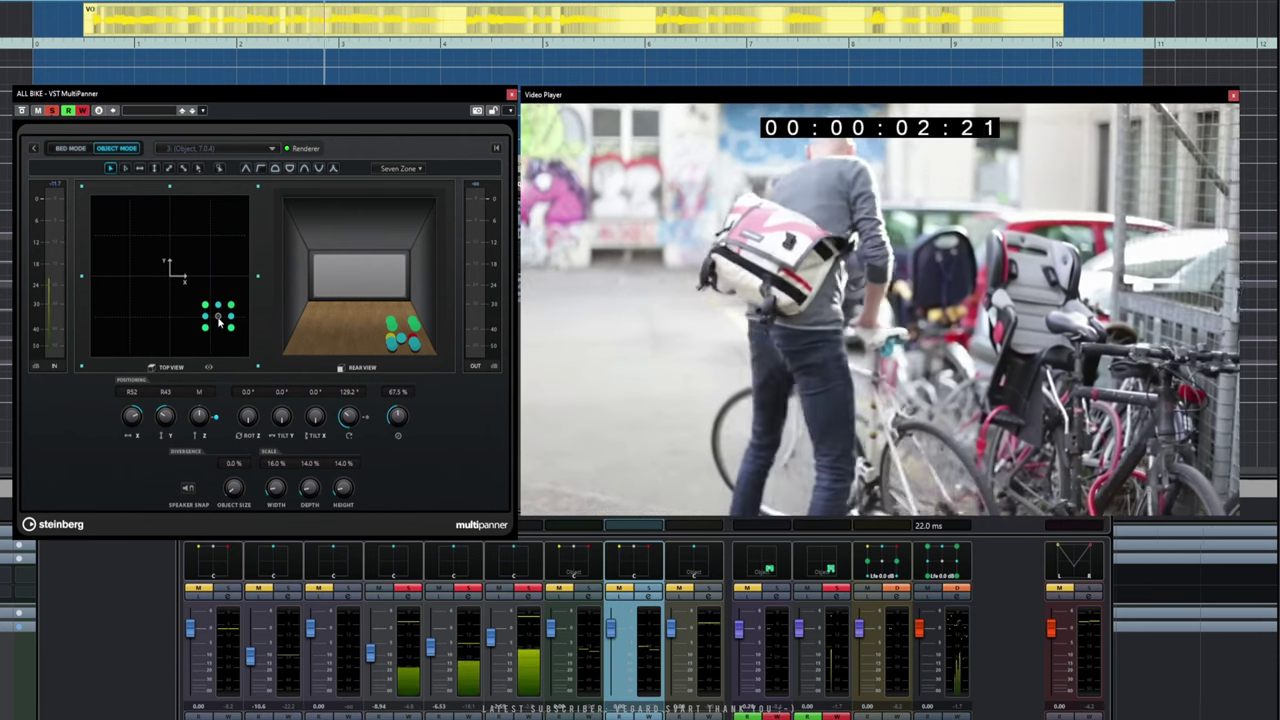
drag(218, 316, 111, 213)
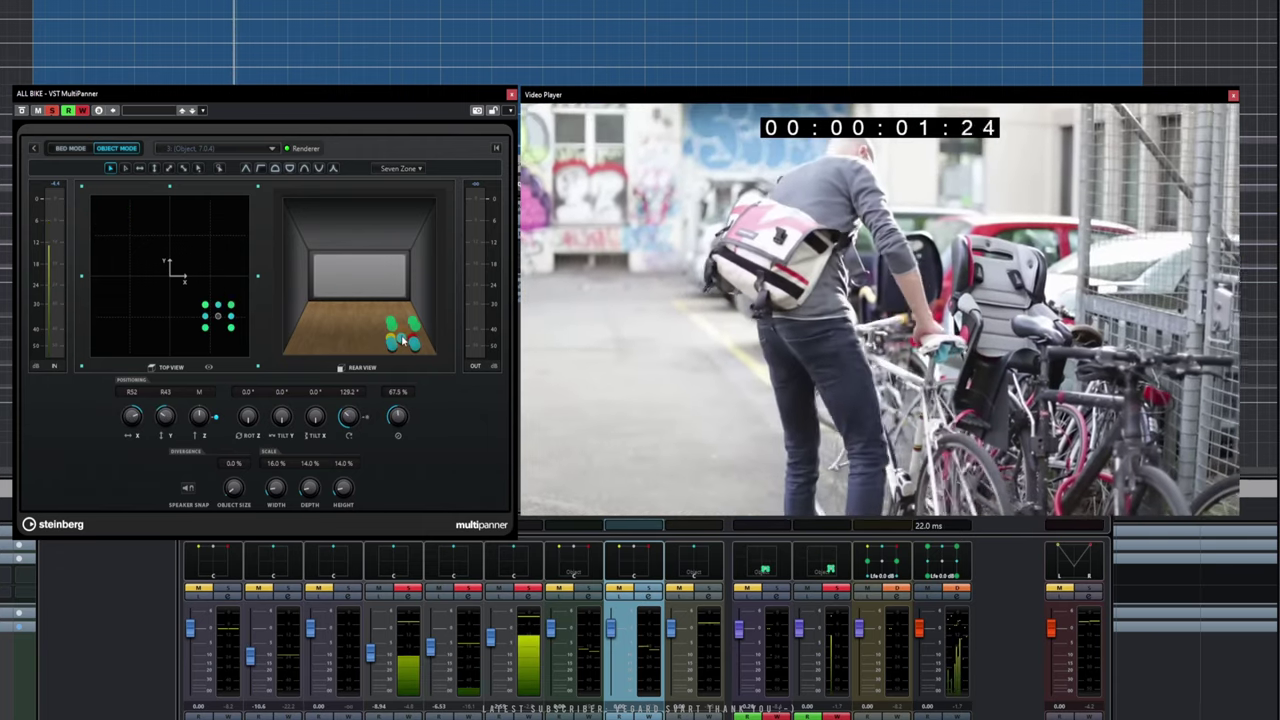
drag(403, 340, 298, 311)
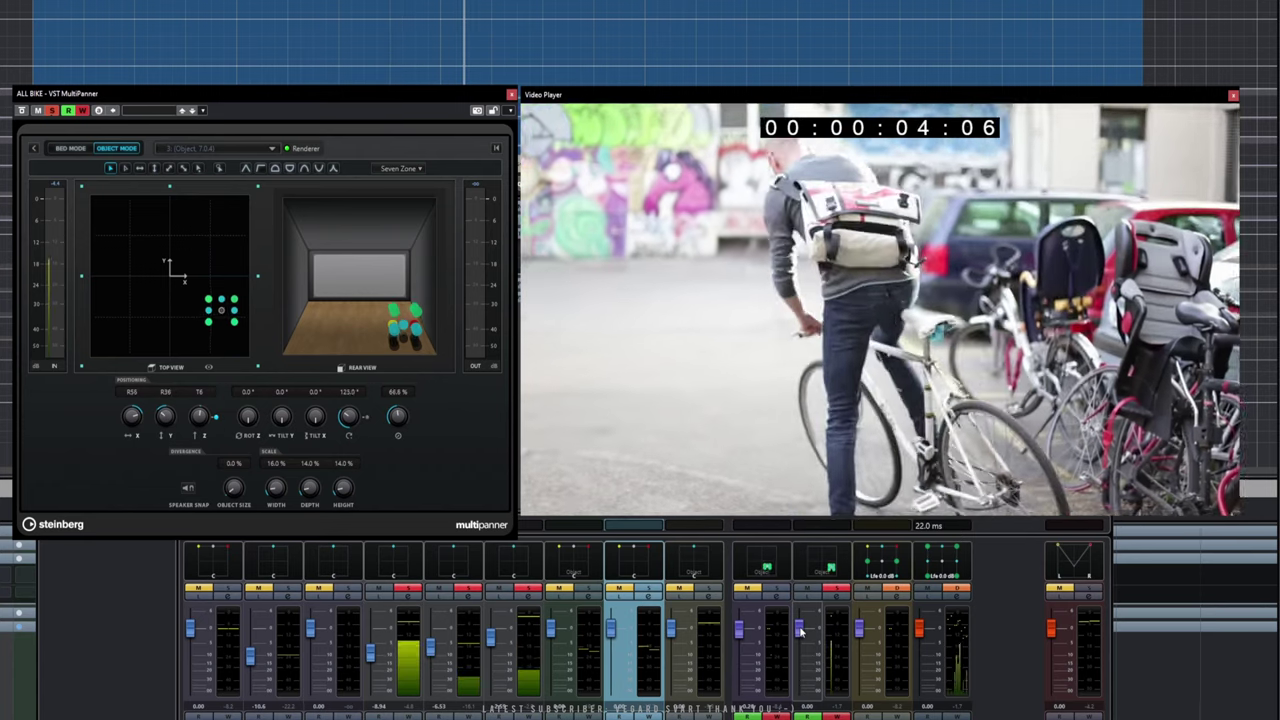
Record a volume fade-down on ALL BIKE during playback and remove the jump near the end of its volume automation
drag(801, 636, 808, 705)
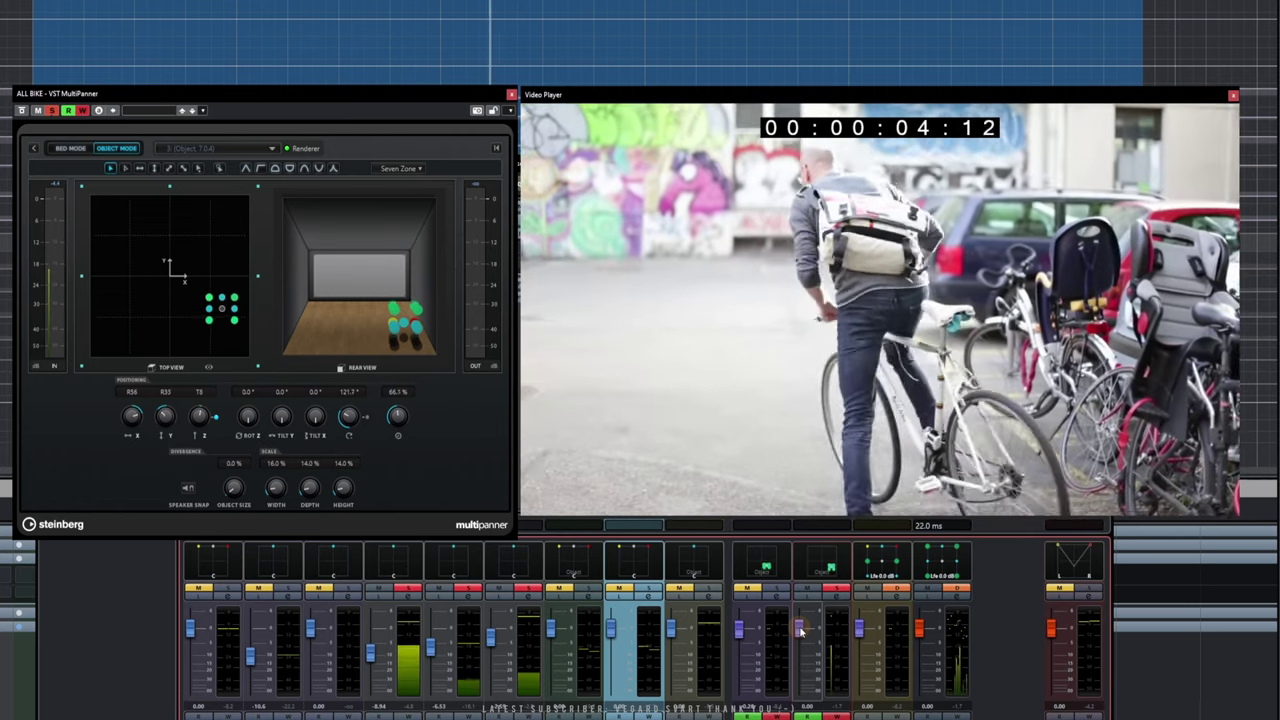
mouse_move(800, 645)
mouse_down()
mouse_move(804, 693)
mouse_move(800, 645)
mouse_up()
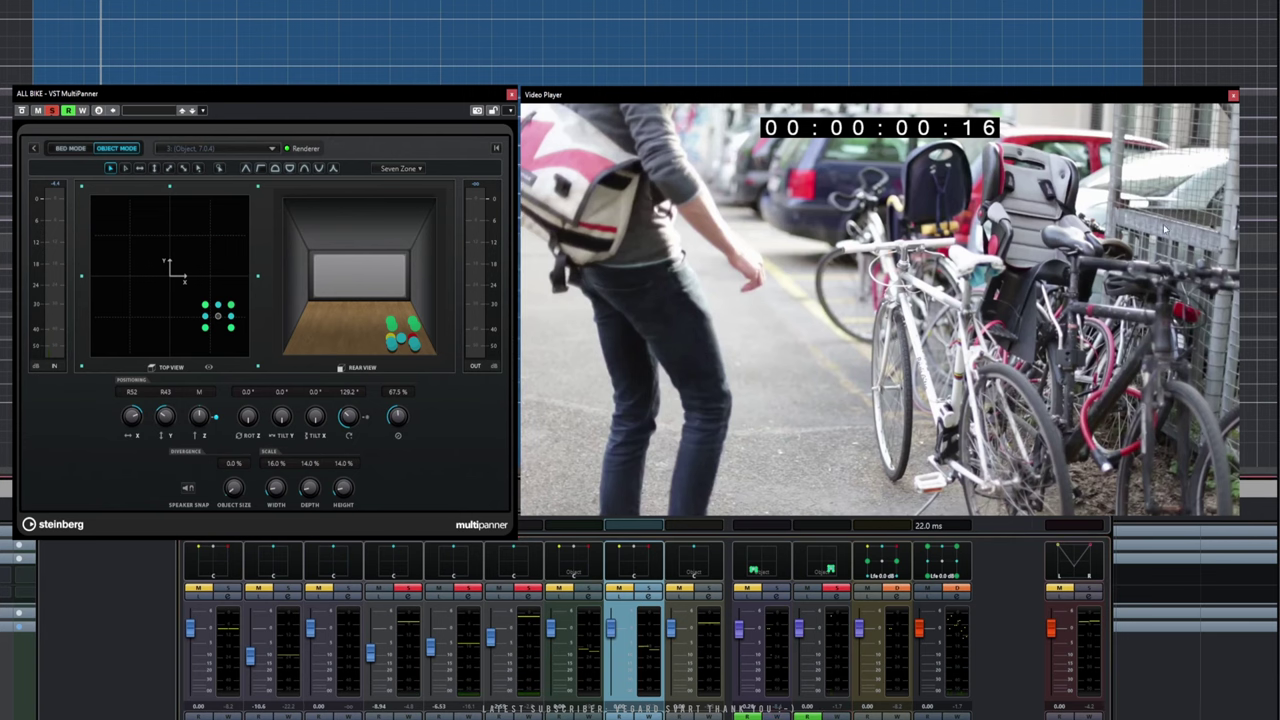
click(1233, 95)
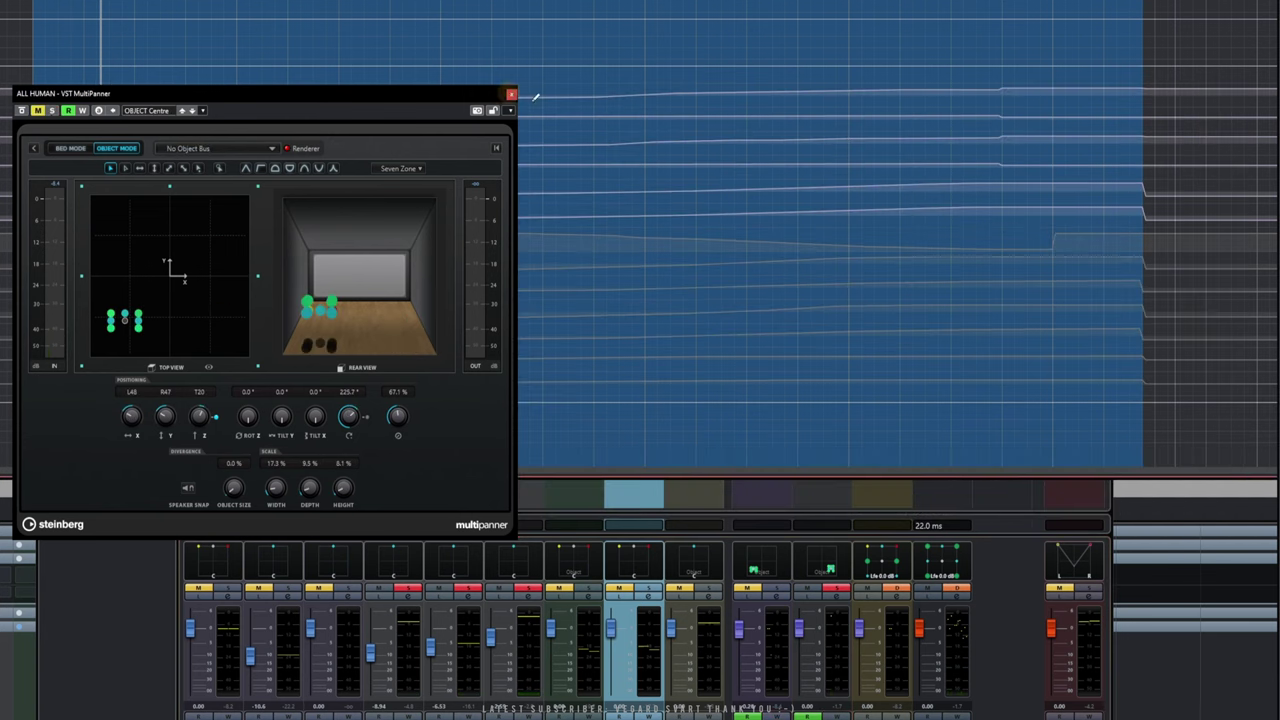
click(1075, 250)
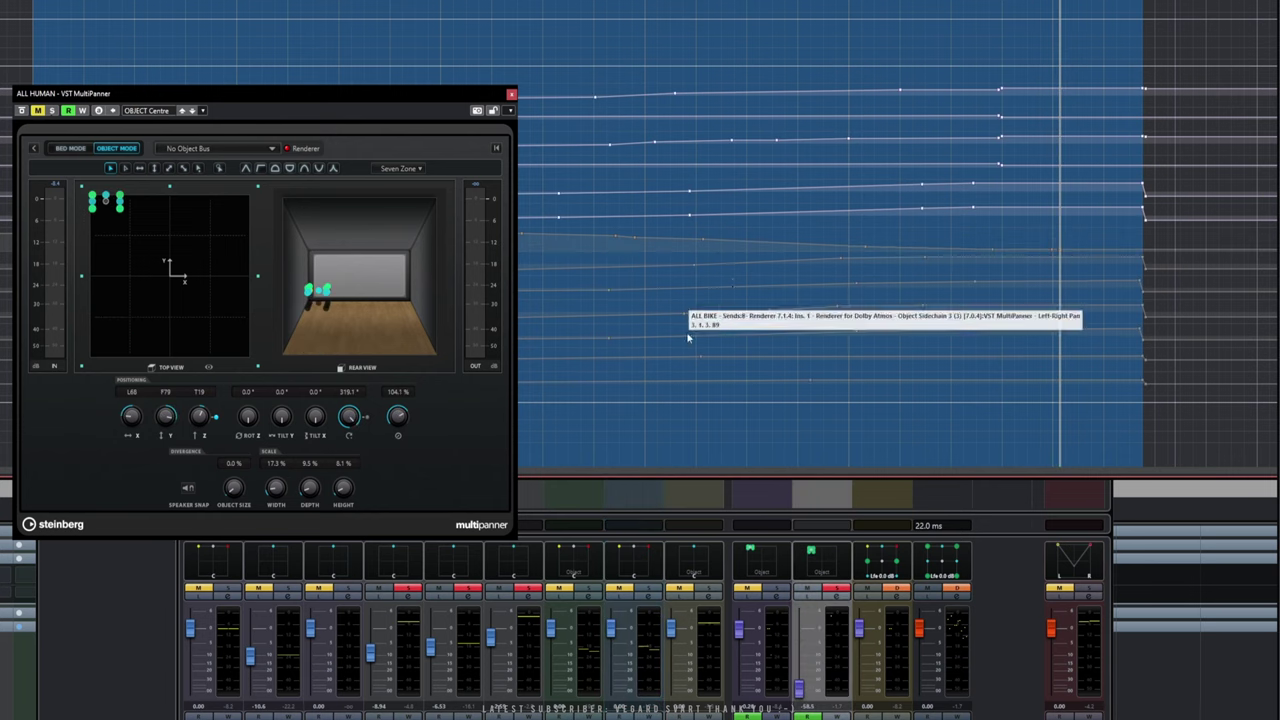
Solo ALL HUMAN together with ALL BIKE and review the end of the scene against the video
key(F3)
click(777, 590)
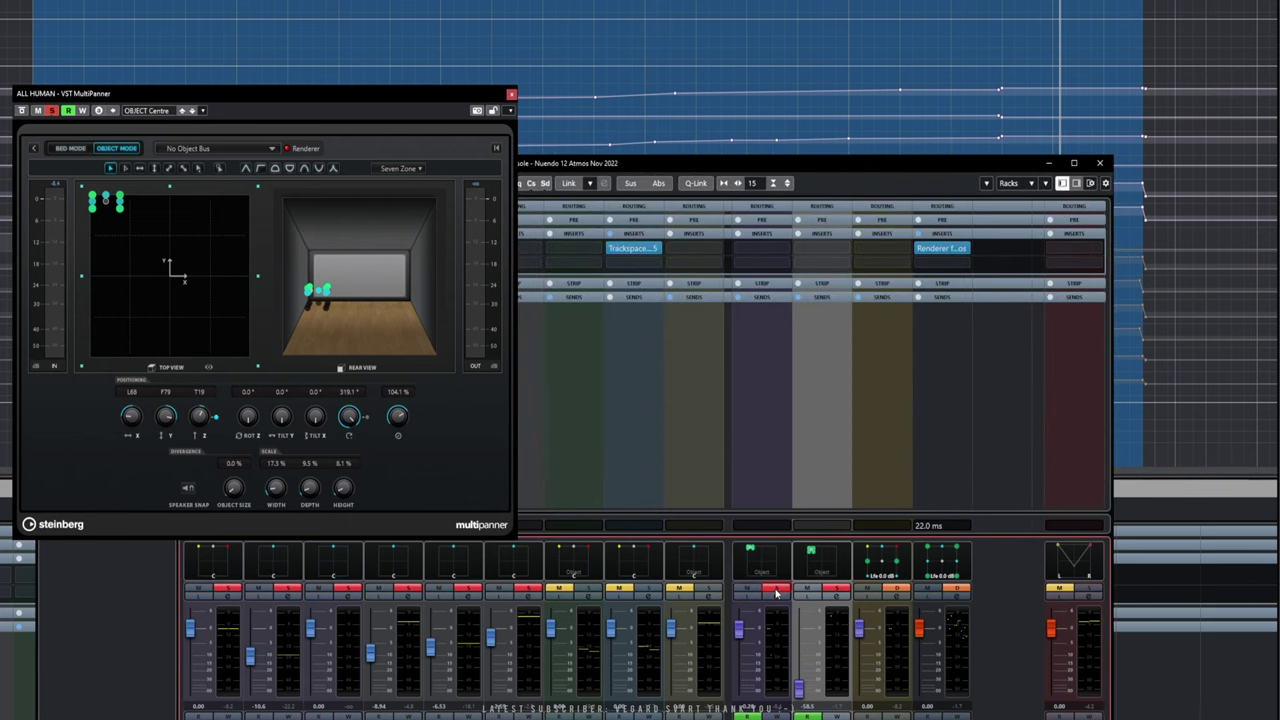
key(F8)
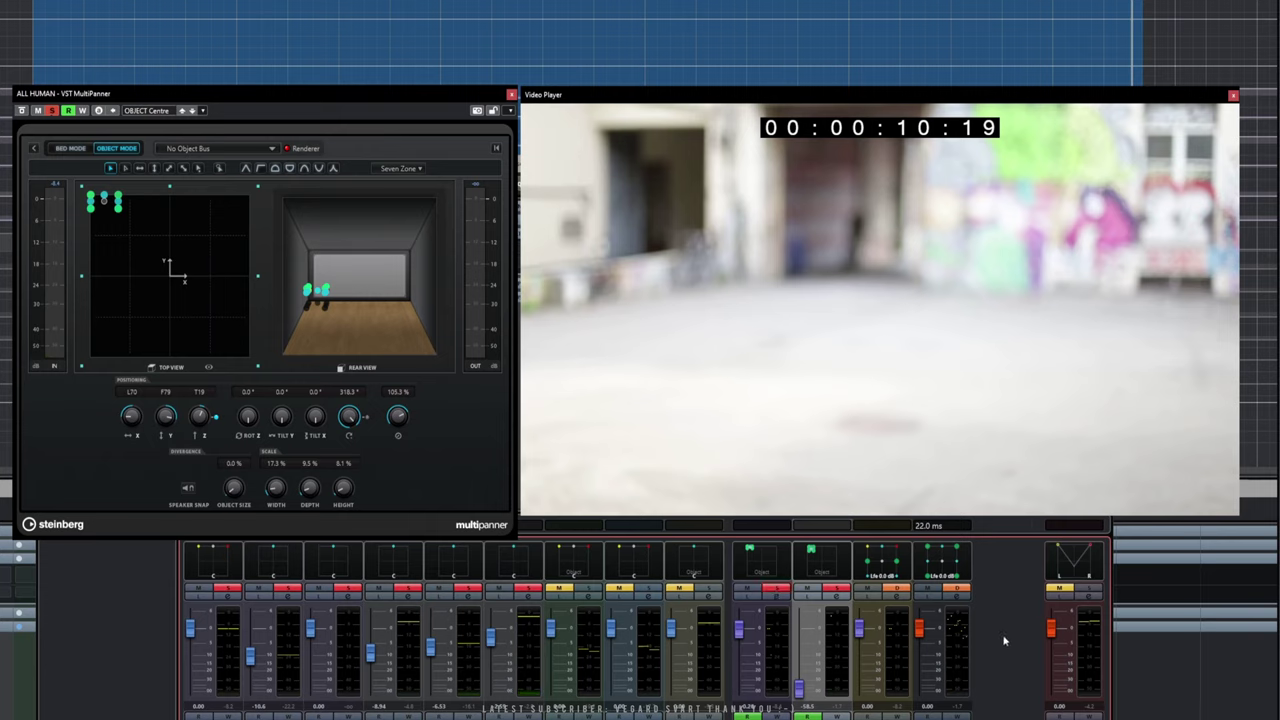
Solo the Ambience channel as well and replace the ALL HUMAN panner with the Ambience MultiPanner
click(561, 592)
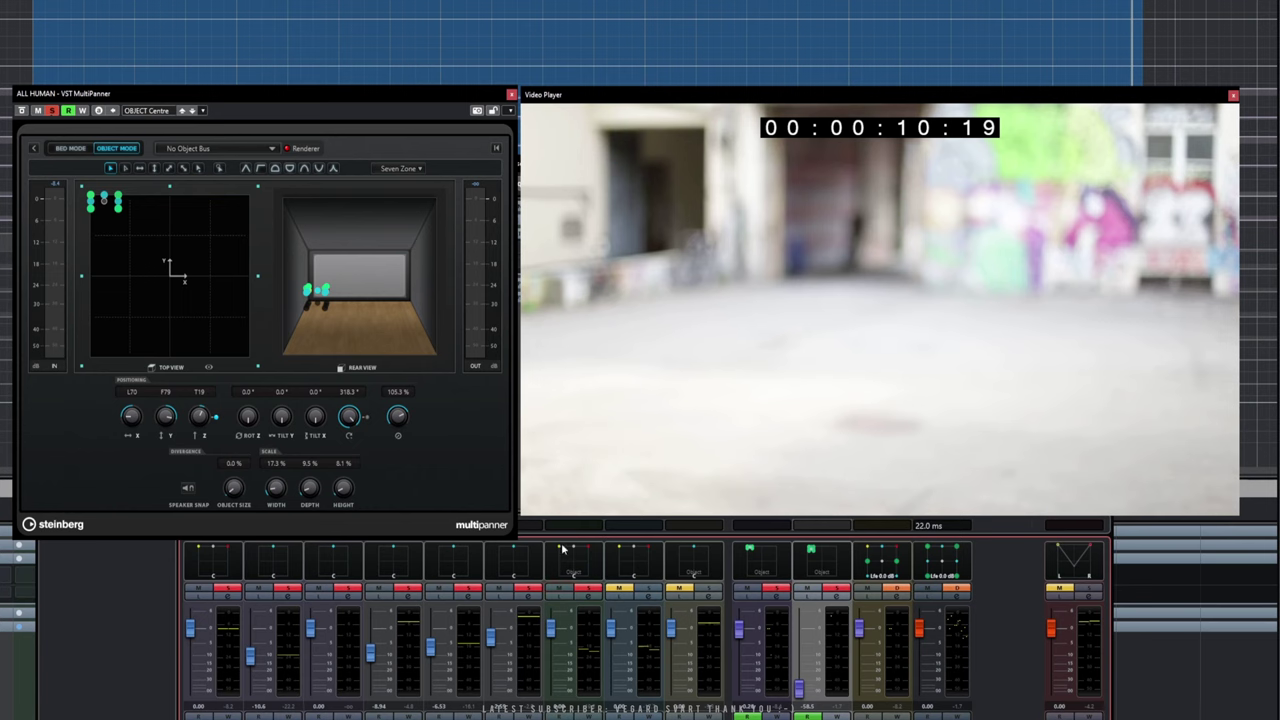
click(511, 93)
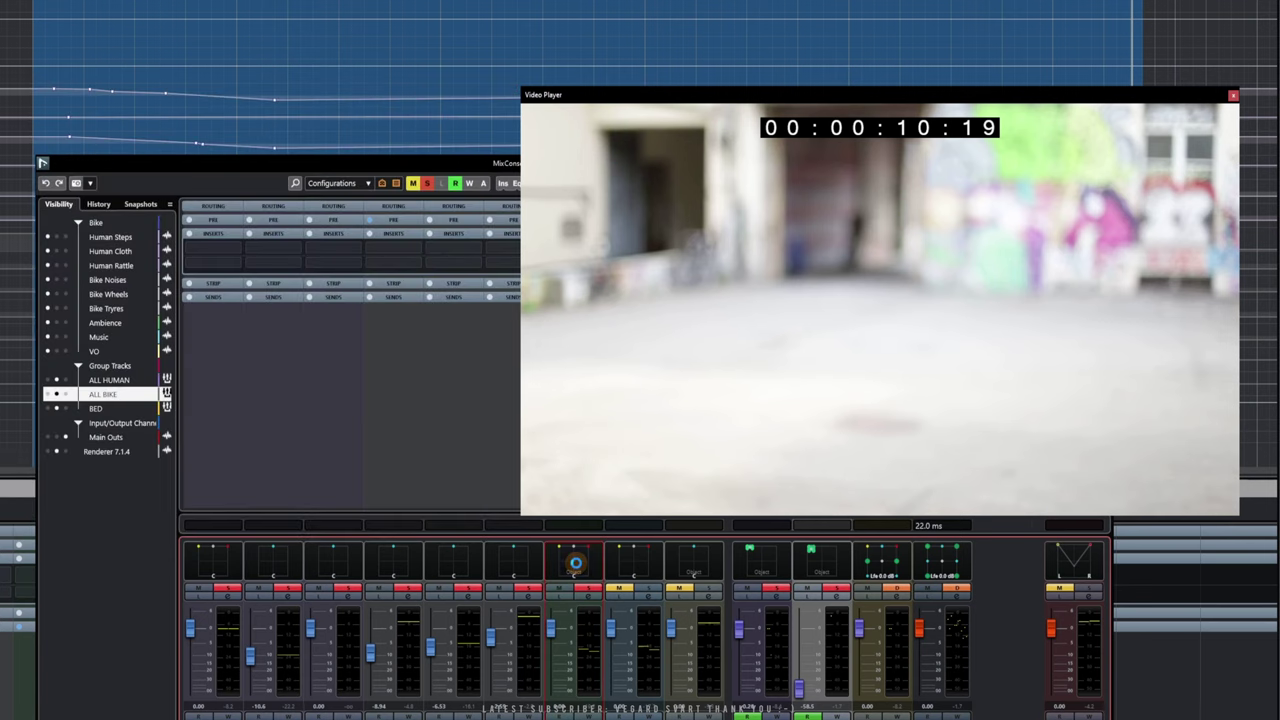
double_click(576, 568)
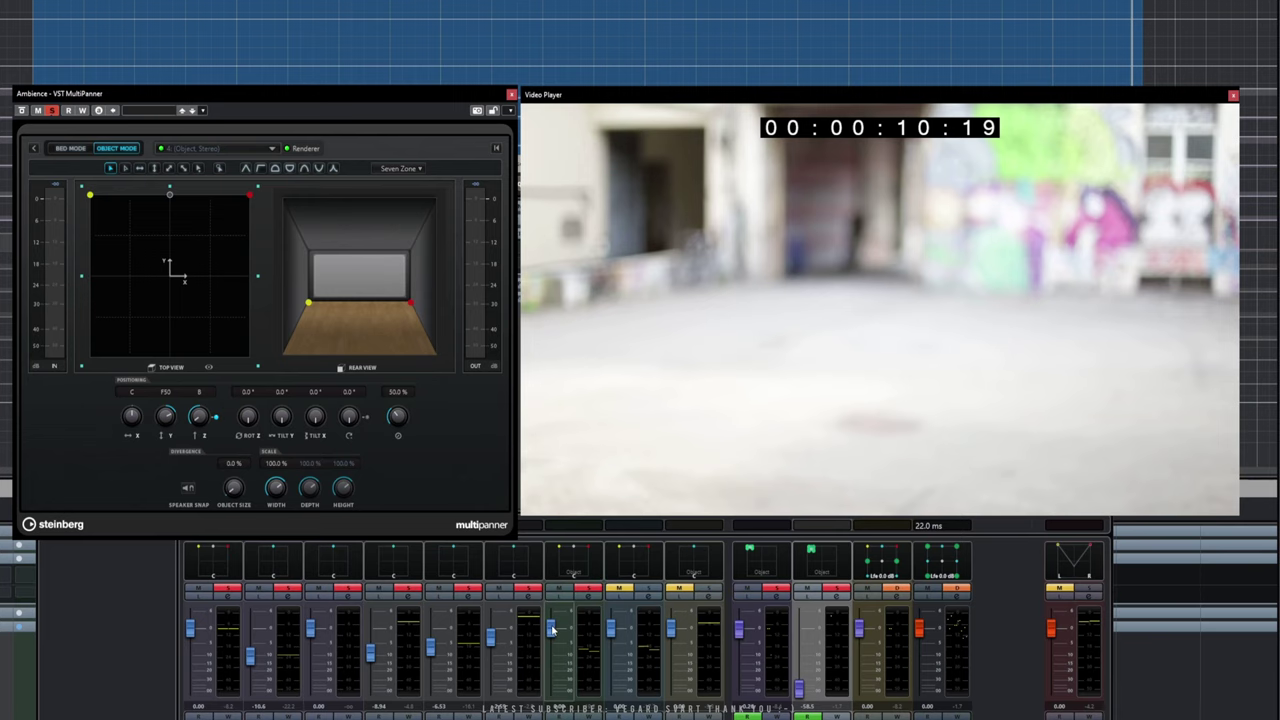
Play the scene from the start and listen to the Ambience together with the human and bike objects
key(Home)
key(space)
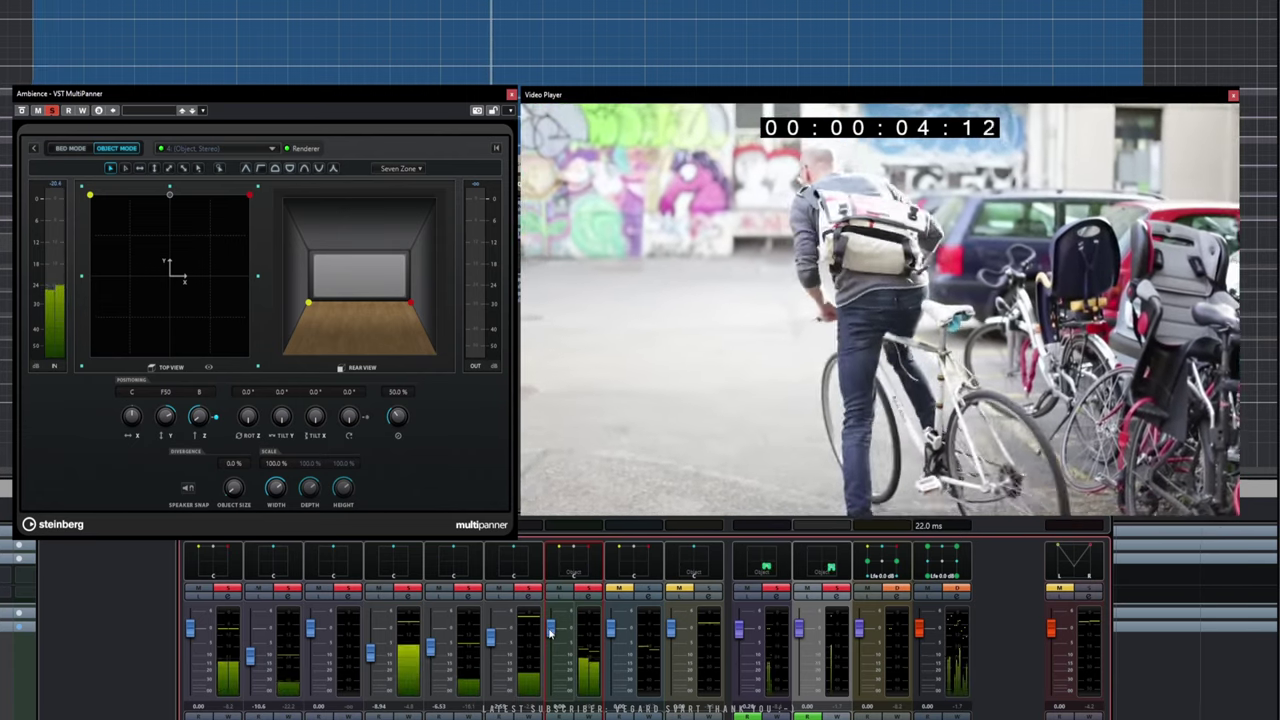
key(space)
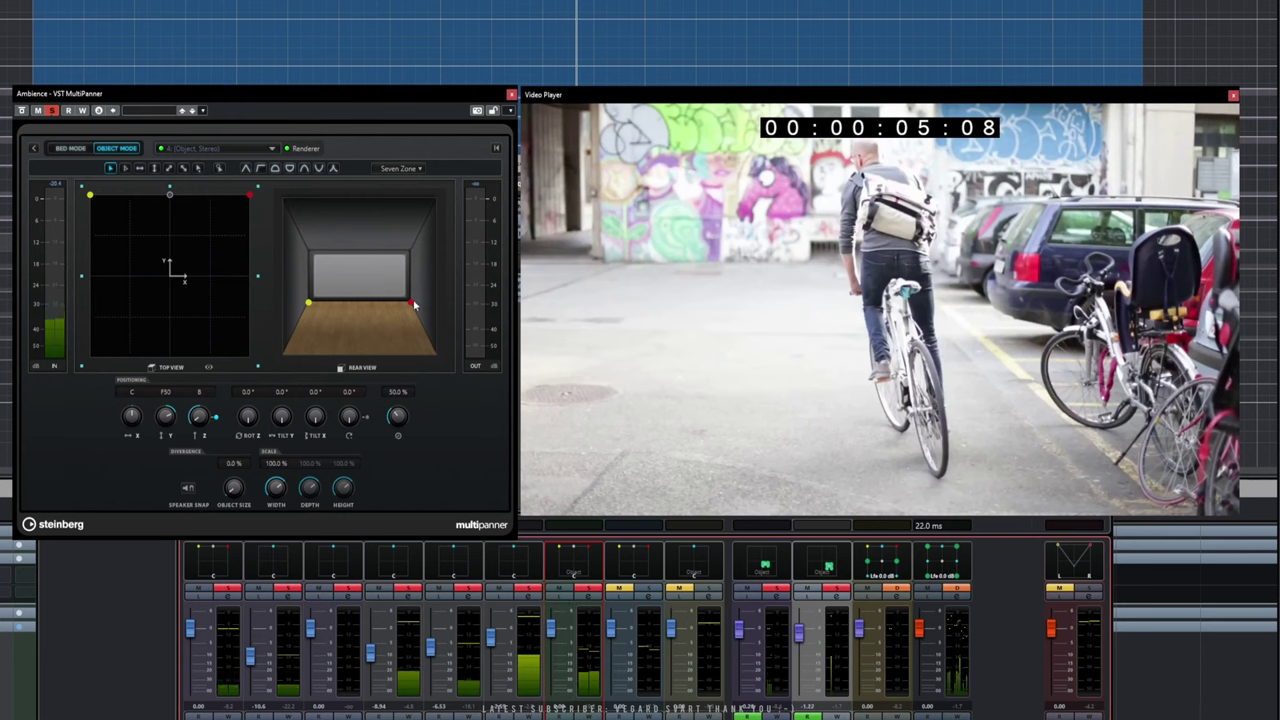
Pull the Ambience object away from the screen, shift it left and raise it, placing it at L14, F17, B18
drag(410, 304, 410, 300)
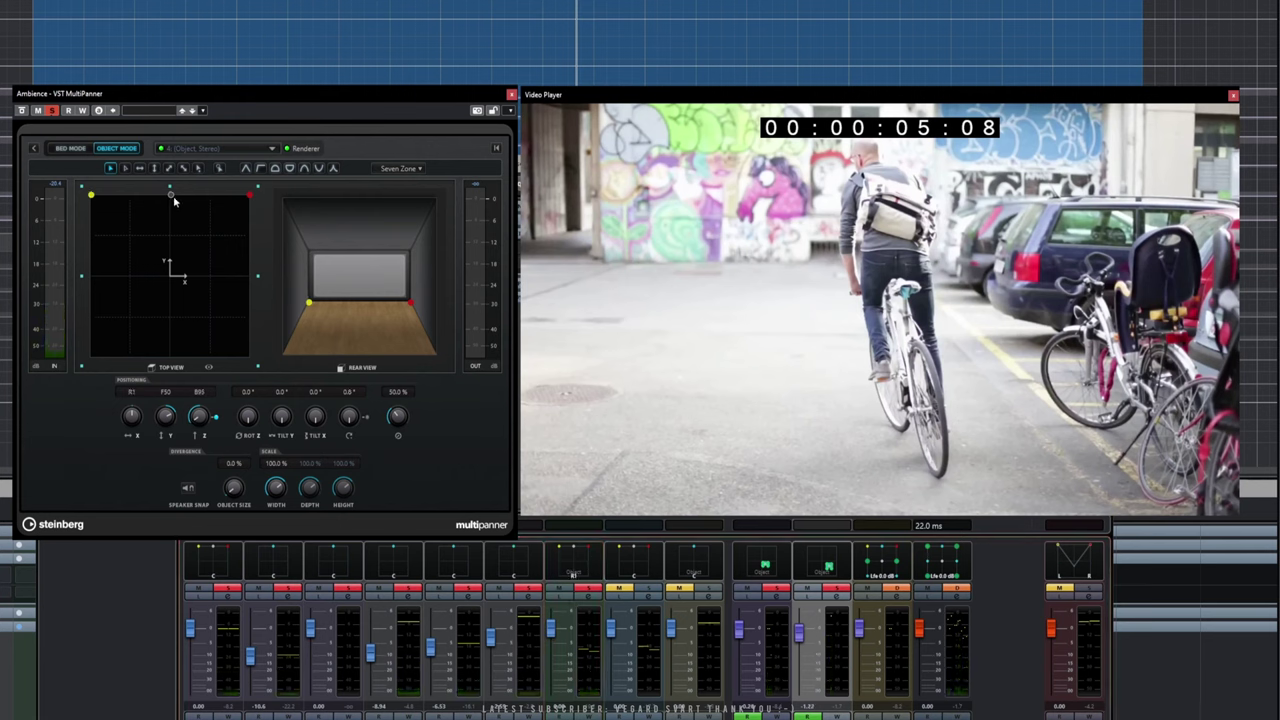
drag(173, 198, 169, 244)
drag(246, 243, 238, 244)
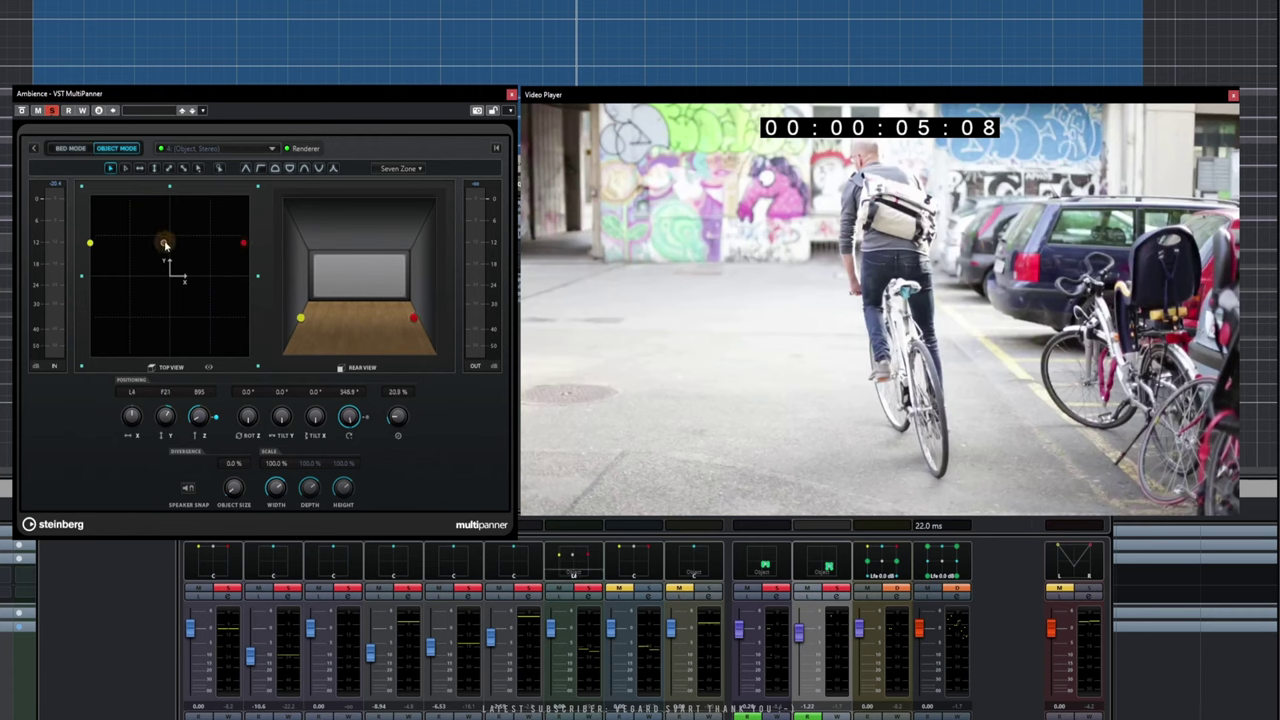
drag(161, 245, 154, 243)
mouse_move(406, 316)
mouse_down()
mouse_move(406, 290)
mouse_move(405, 318)
mouse_up()
drag(303, 320, 301, 265)
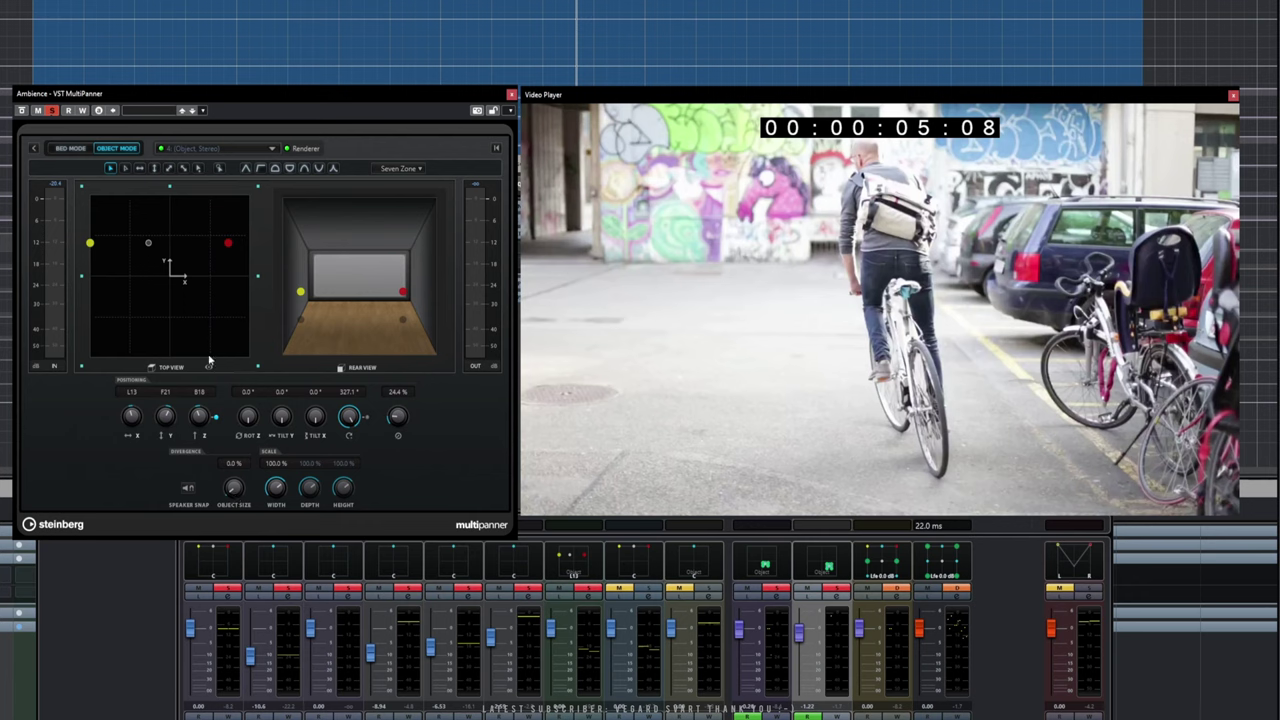
drag(229, 245, 228, 249)
Play the scene from the start and lower the Ambience fader to -19.7 dB against the other sounds
key(space)
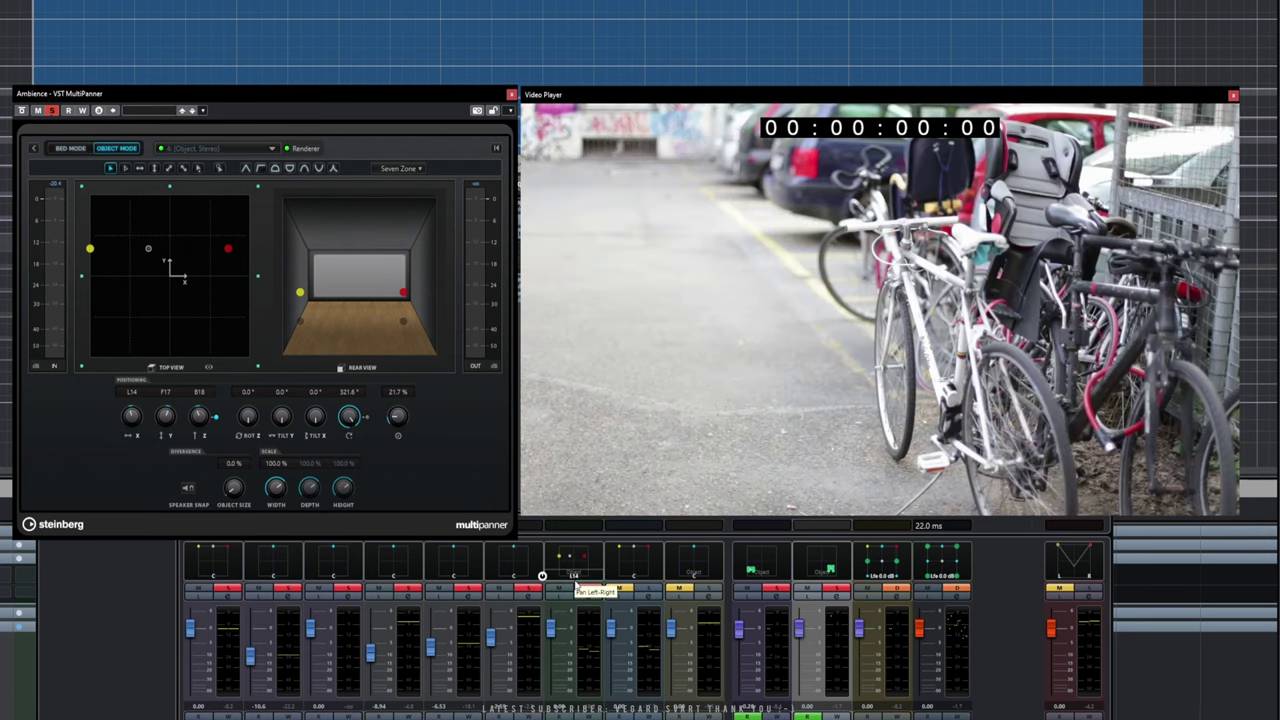
key(space)
drag(550, 628, 558, 662)
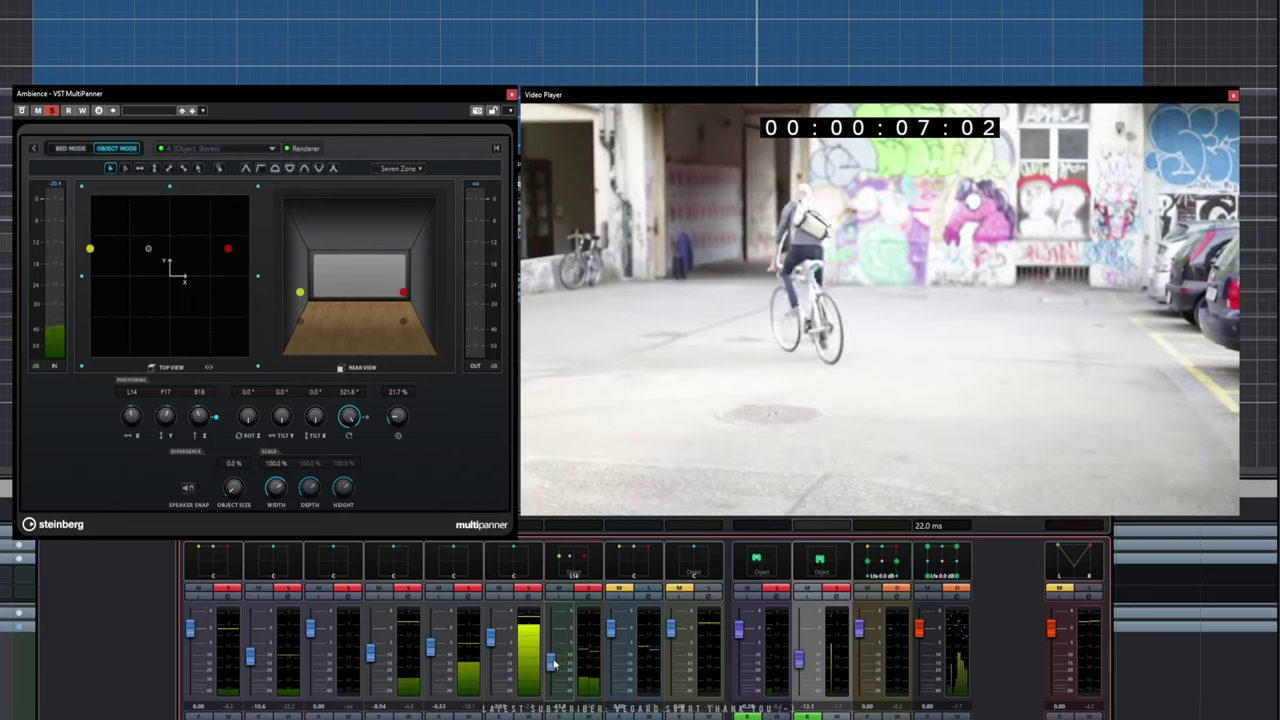
drag(553, 663, 551, 673)
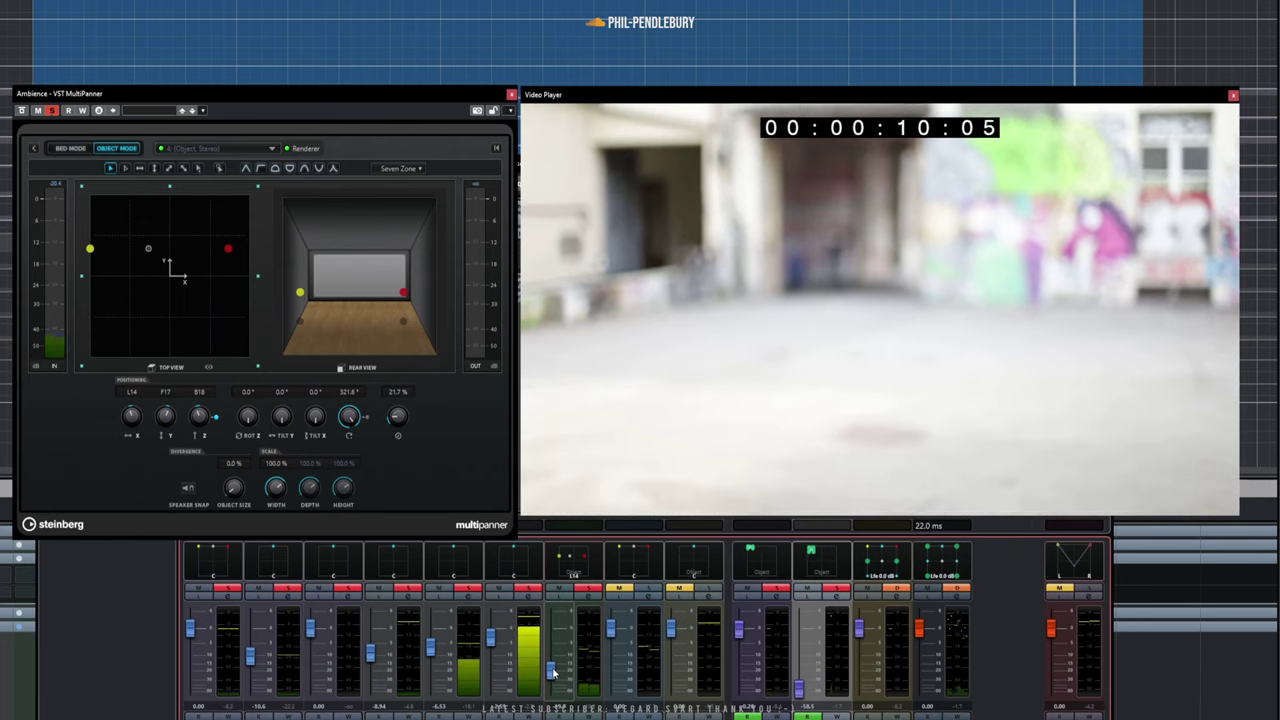
key(space)
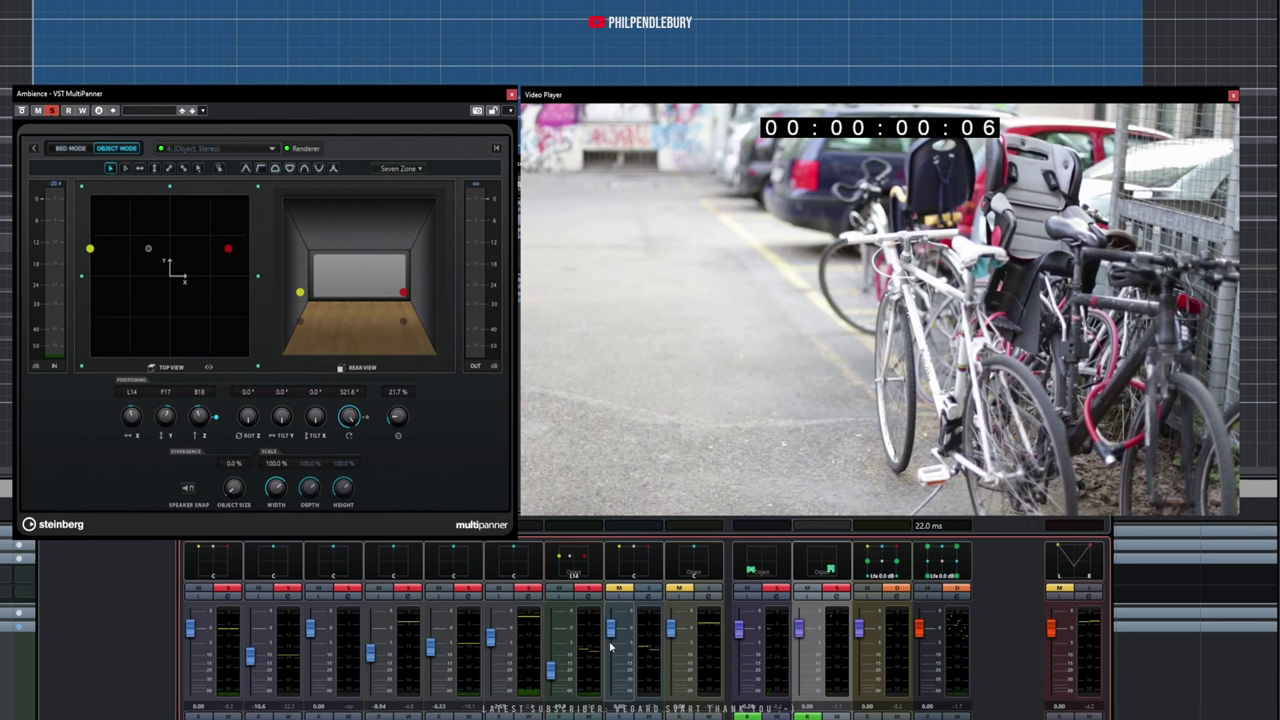
Play the scene again from the start and check the Ambience balance against the video
key(Home)
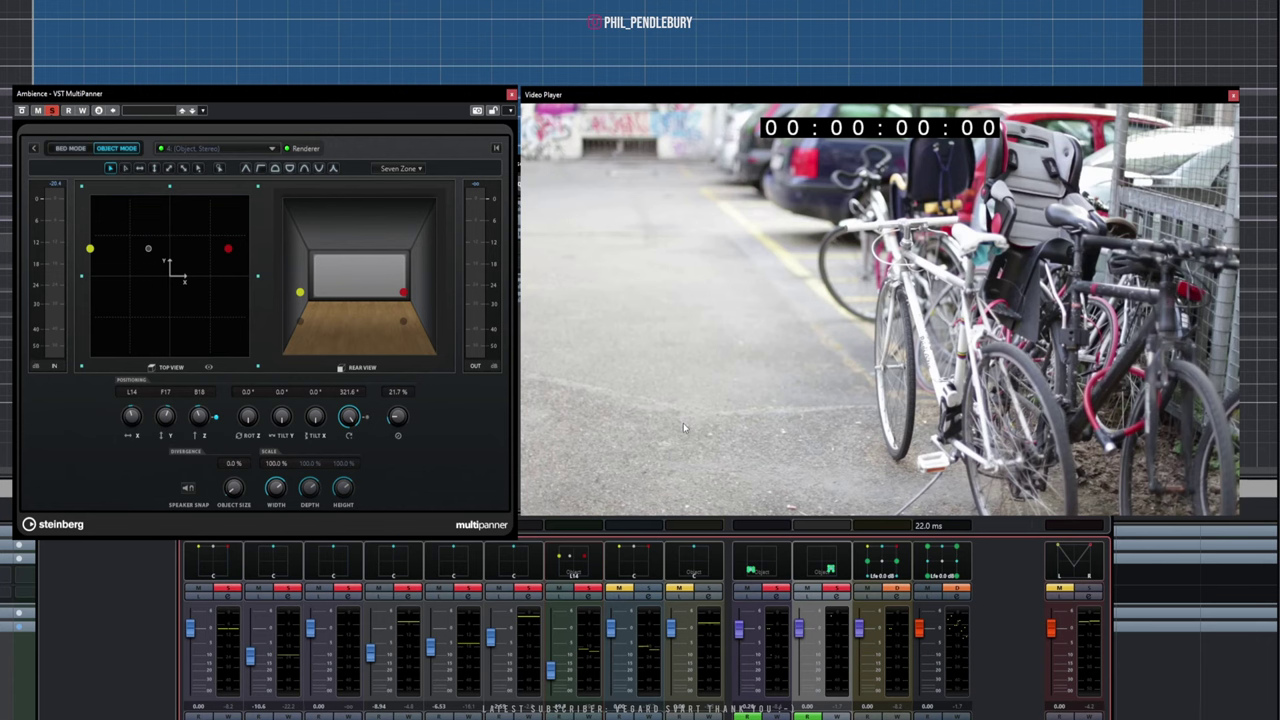
key(space)
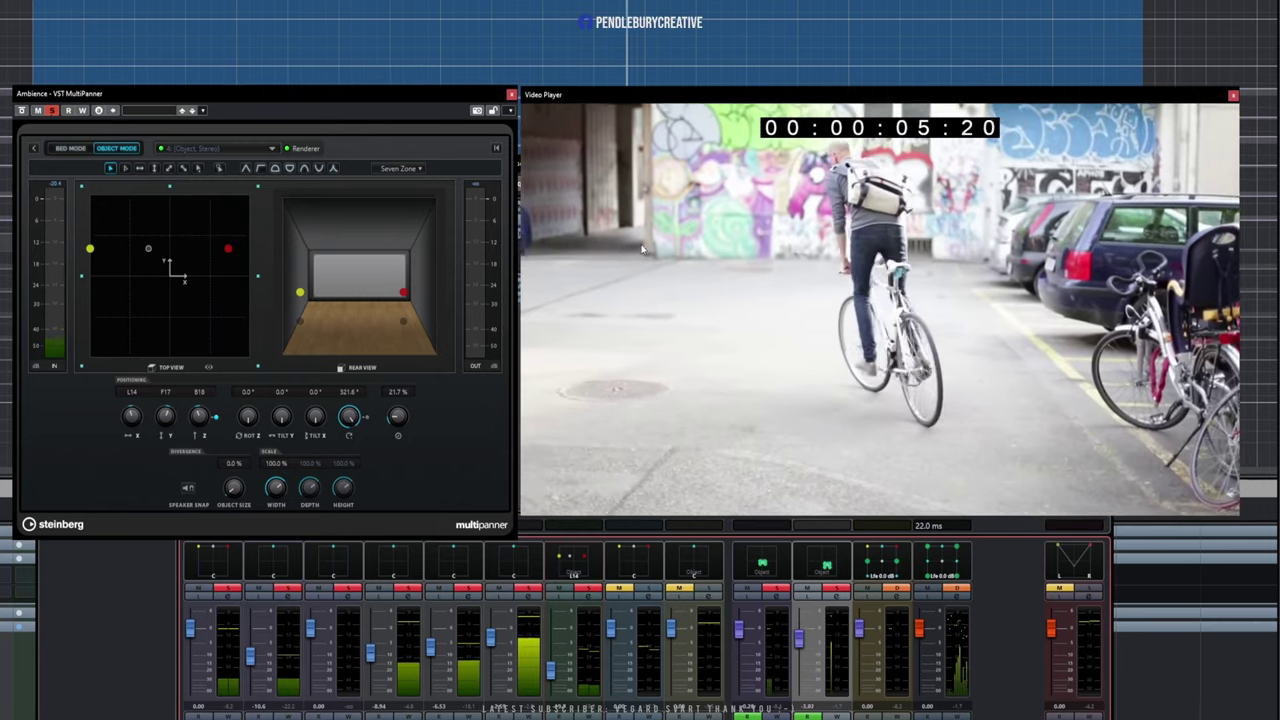
key(space)
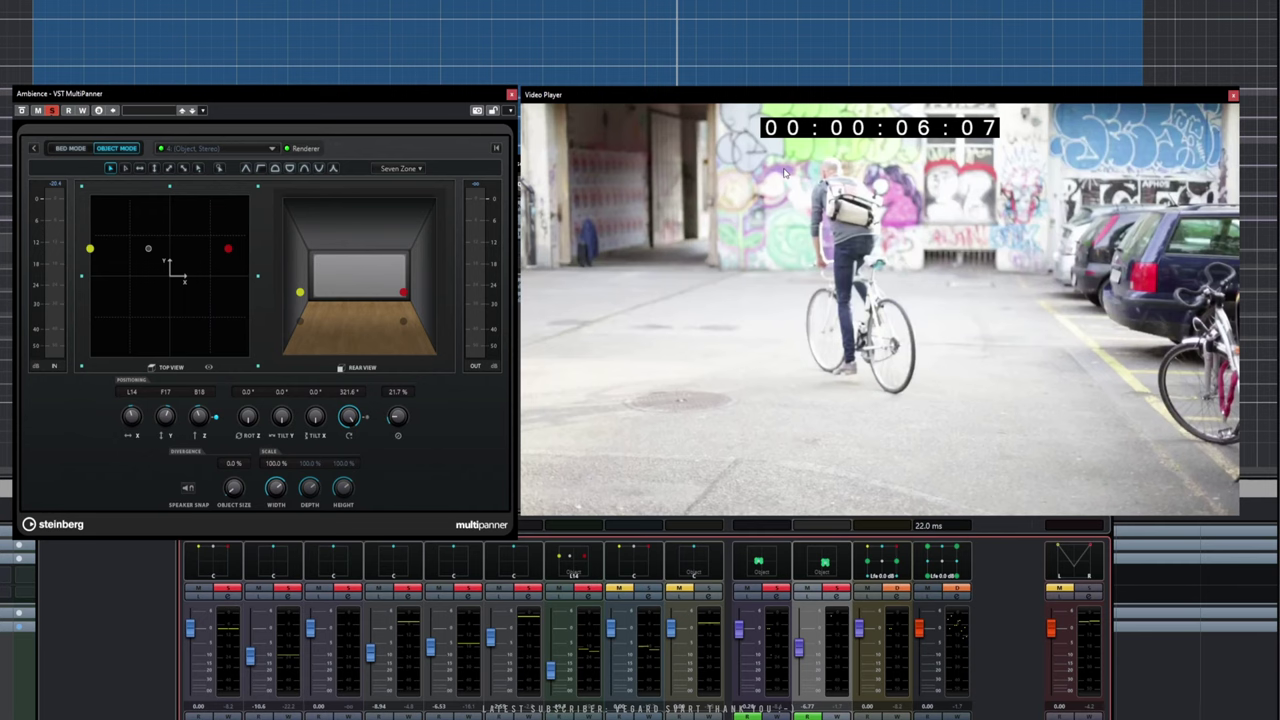
Bring Music into the soloed mix at -15.1 dB, mute the VO channel, and play the scene
key(F8)
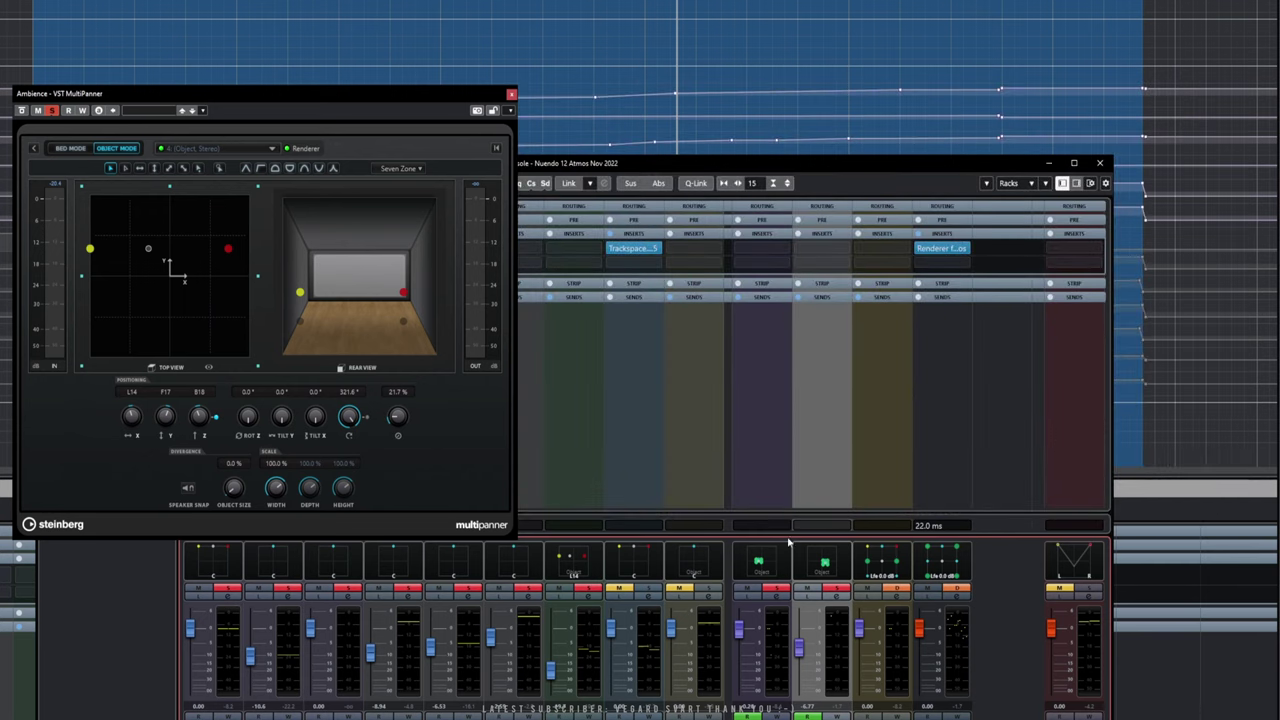
key(Right)
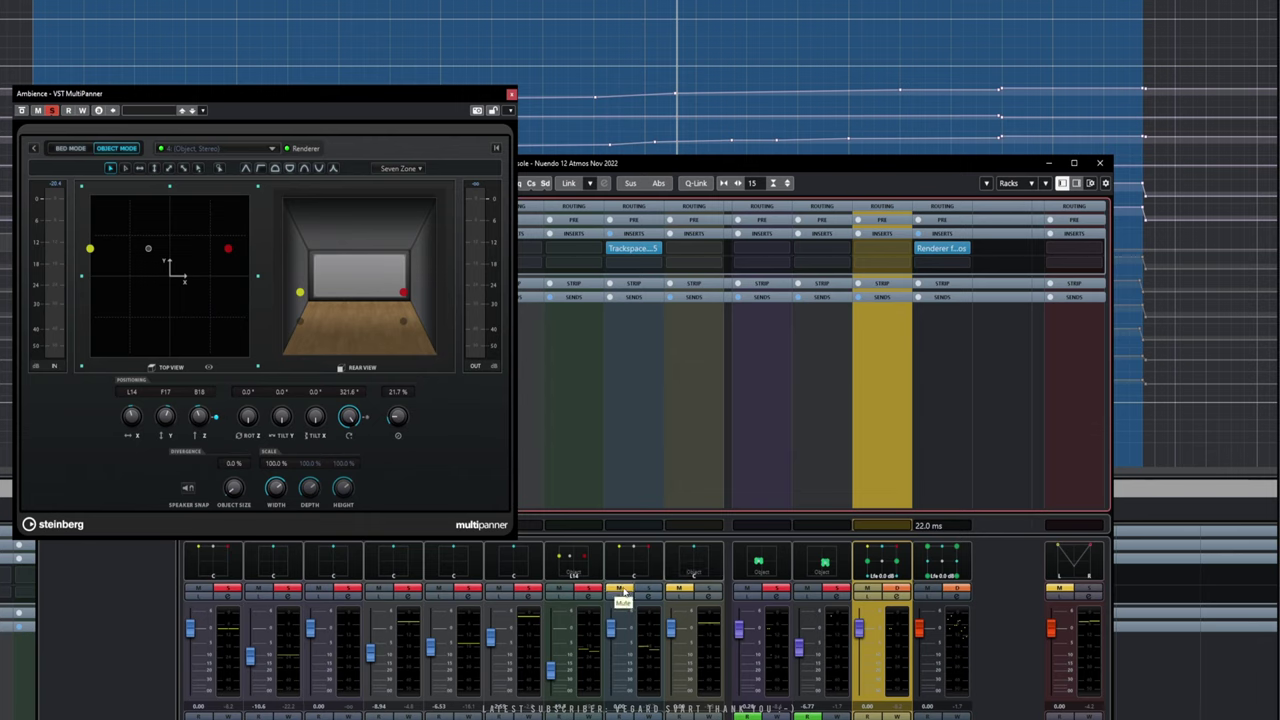
key(F8)
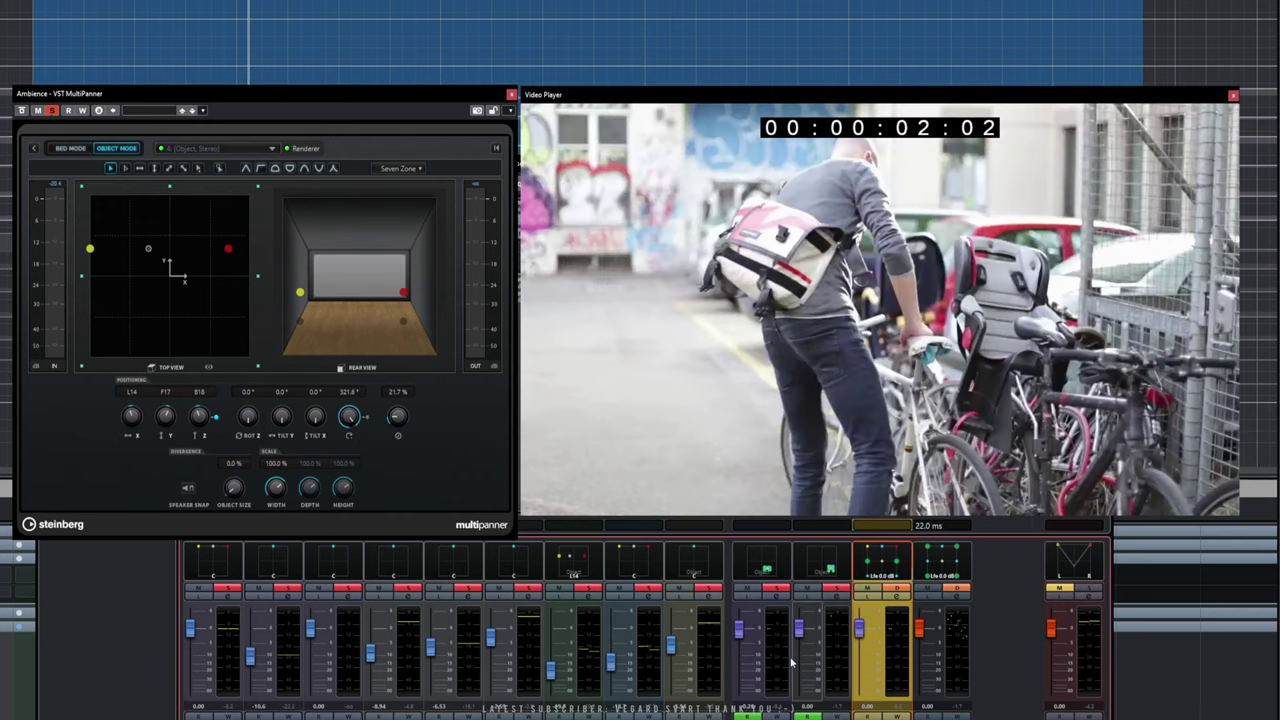
click(679, 588)
click(613, 665)
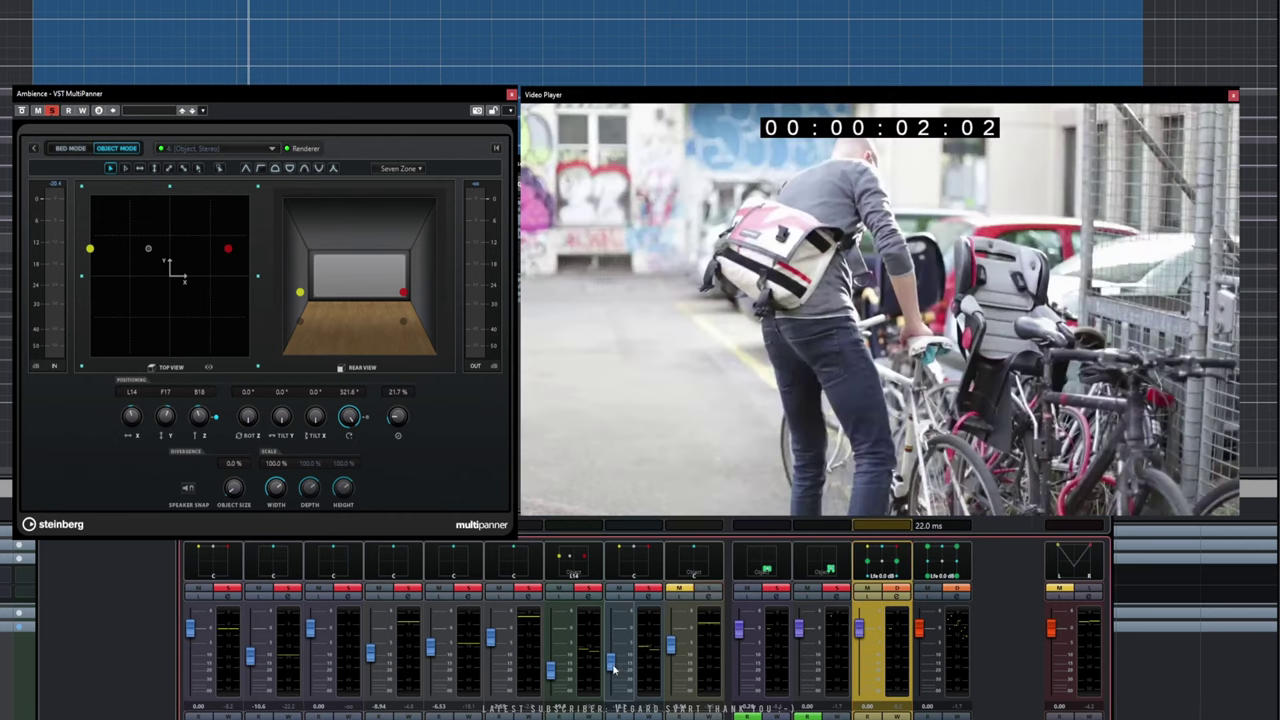
click(671, 636)
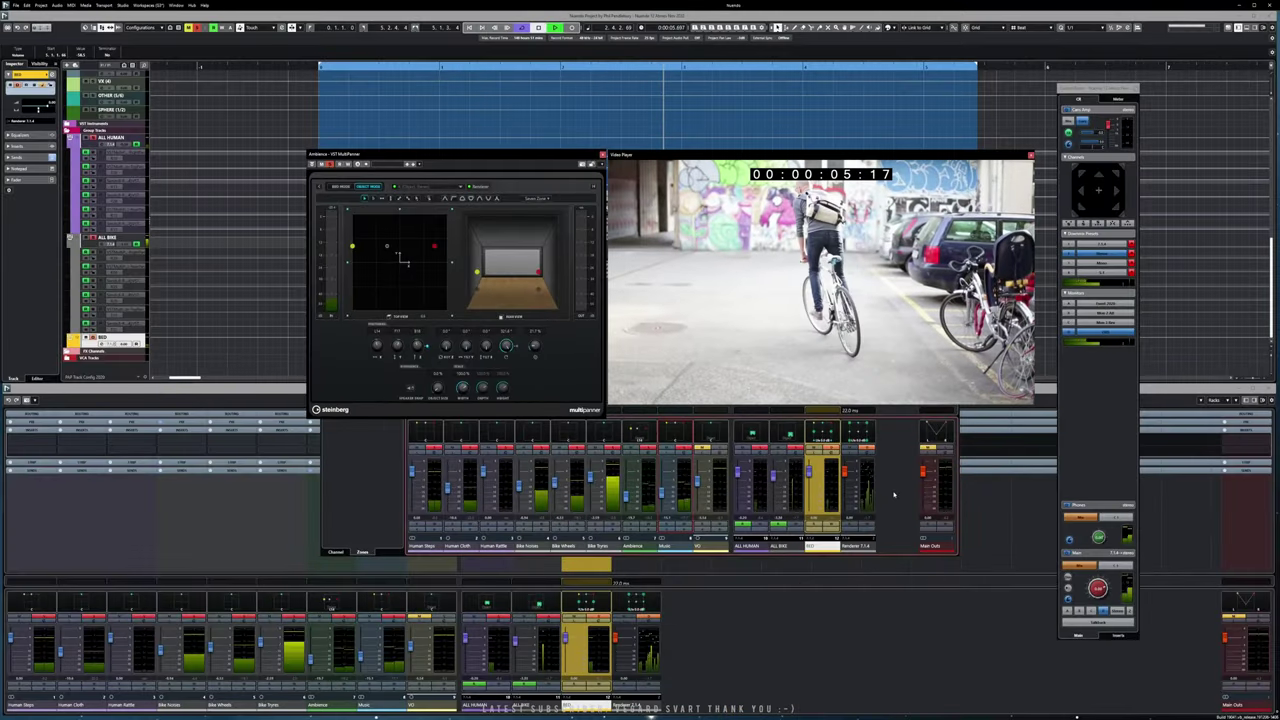
key(space)
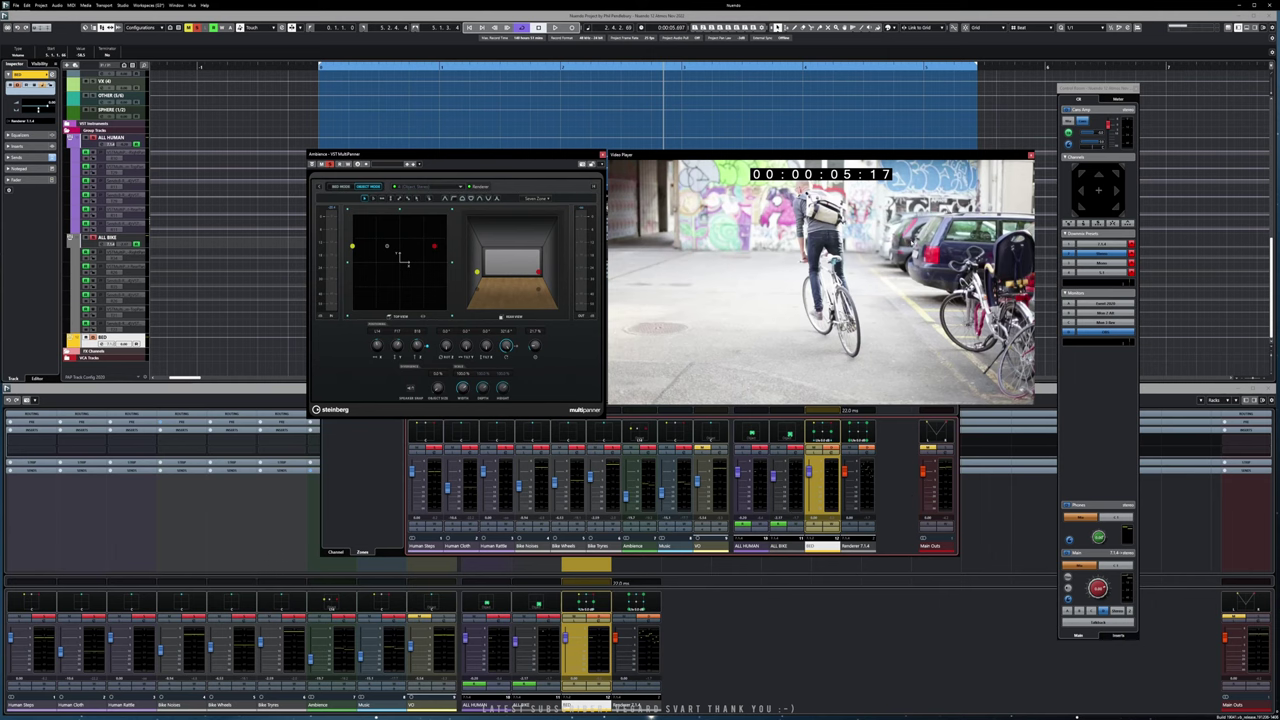
Replace the Ambience MultiPanner with the Renderer for Dolby Atmos window and place it beside the video
key(F8)
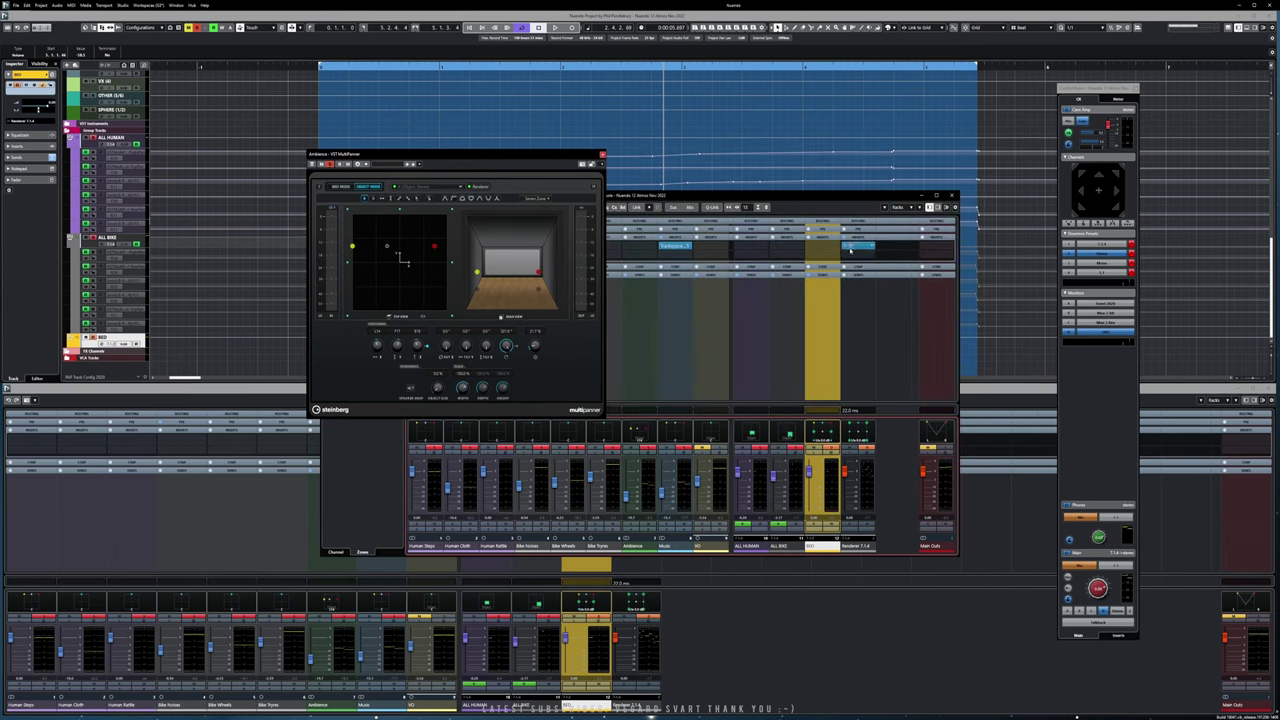
click(853, 247)
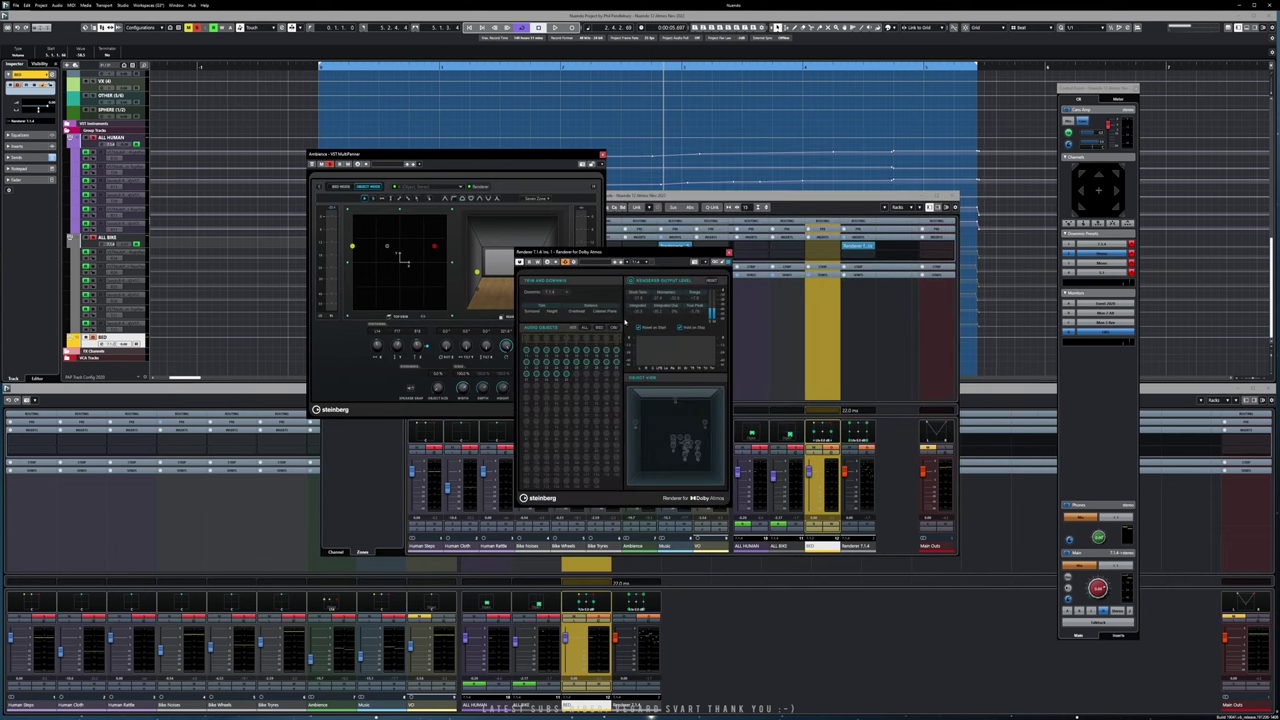
click(602, 155)
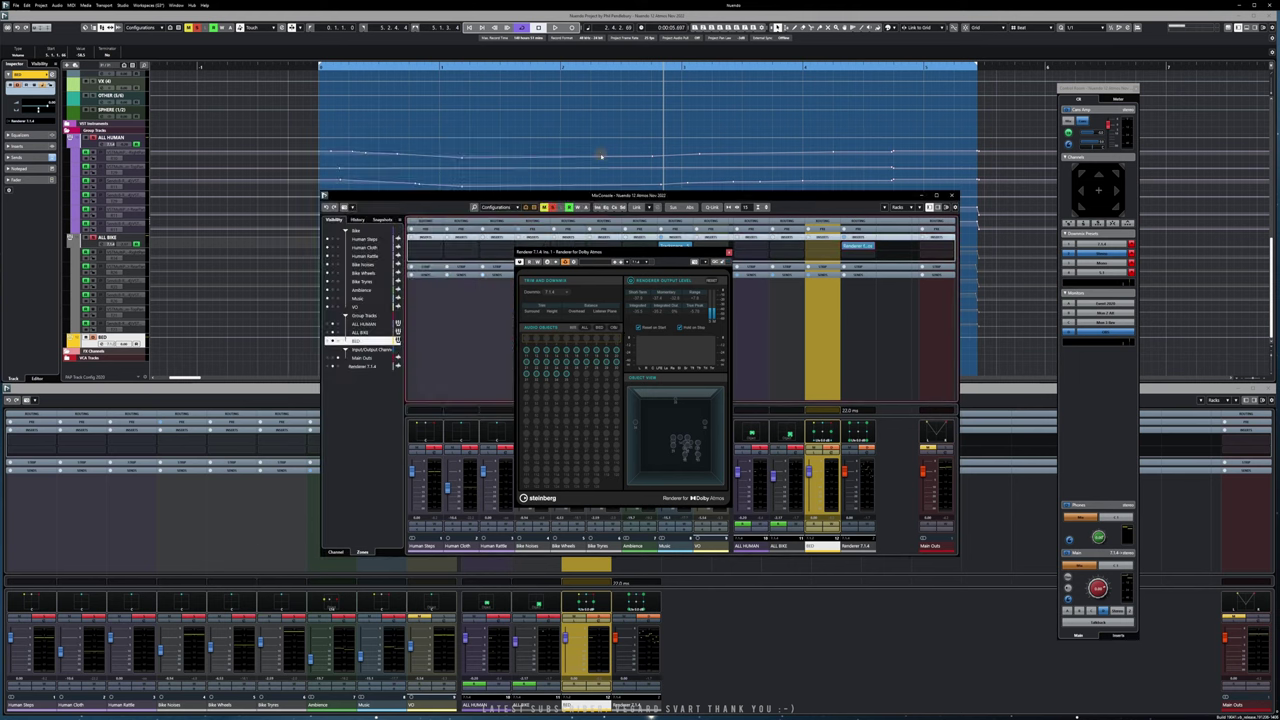
drag(601, 266, 469, 170)
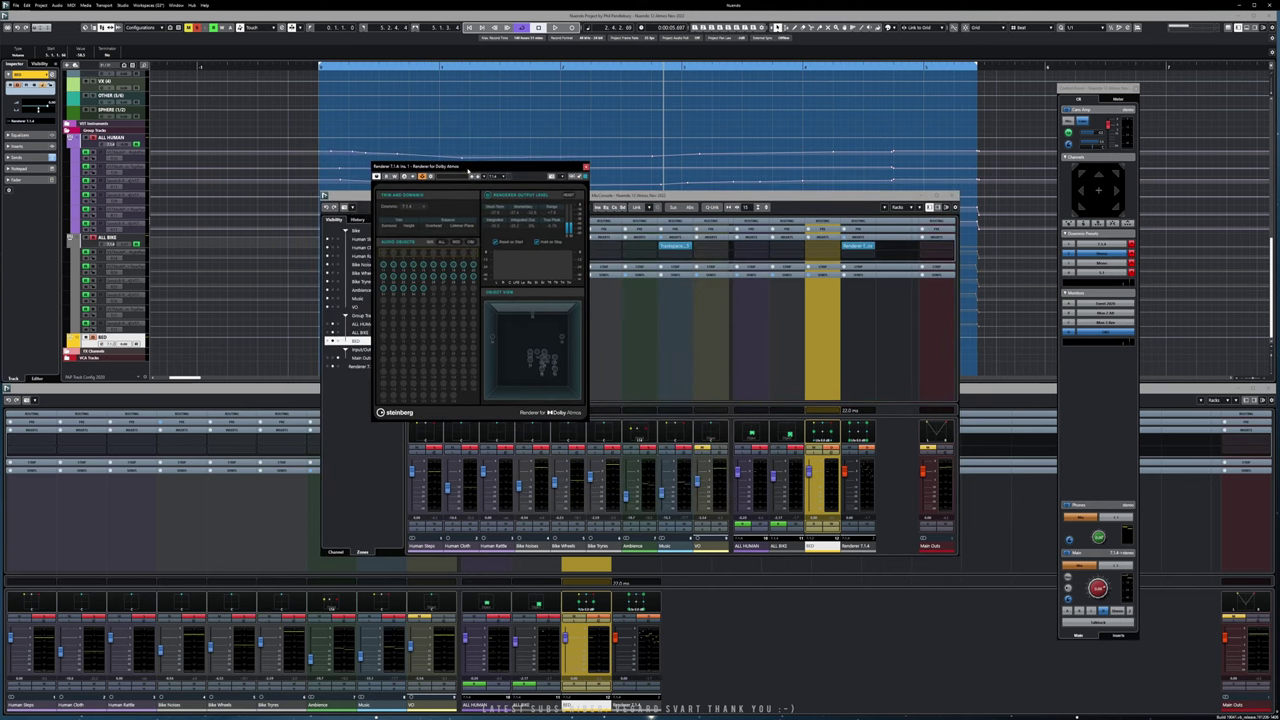
key(F8)
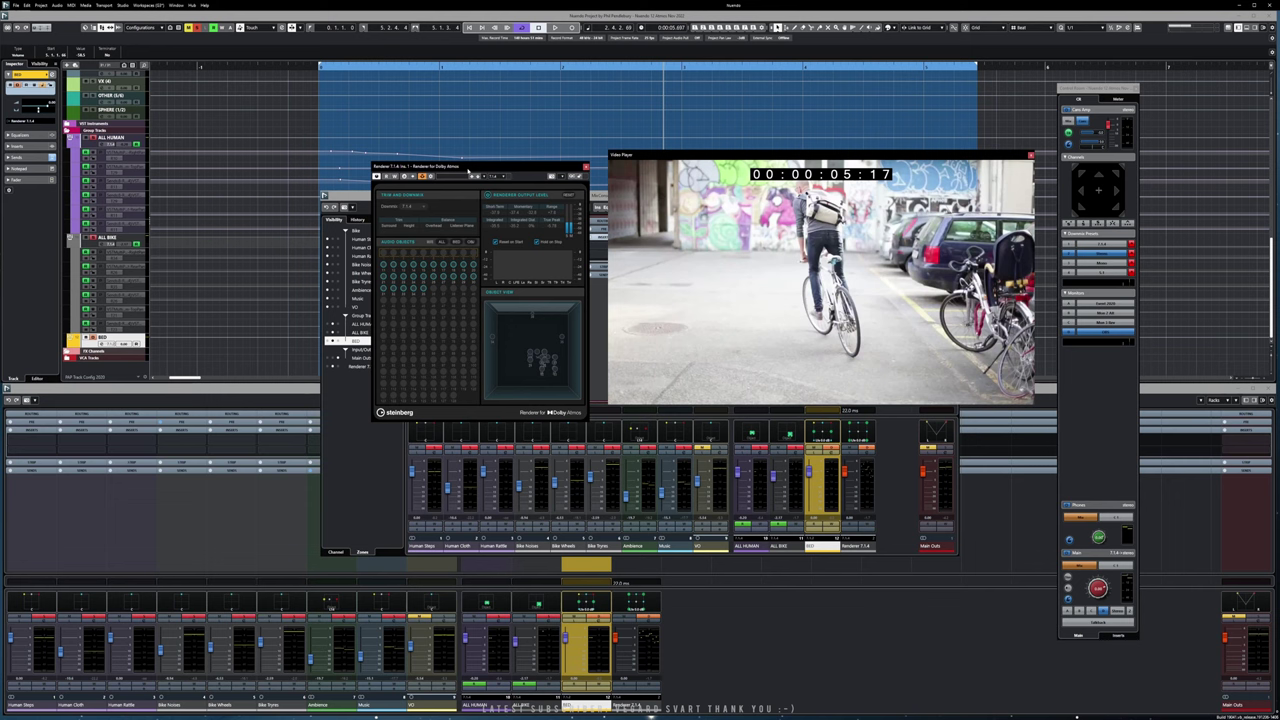
drag(505, 168, 521, 157)
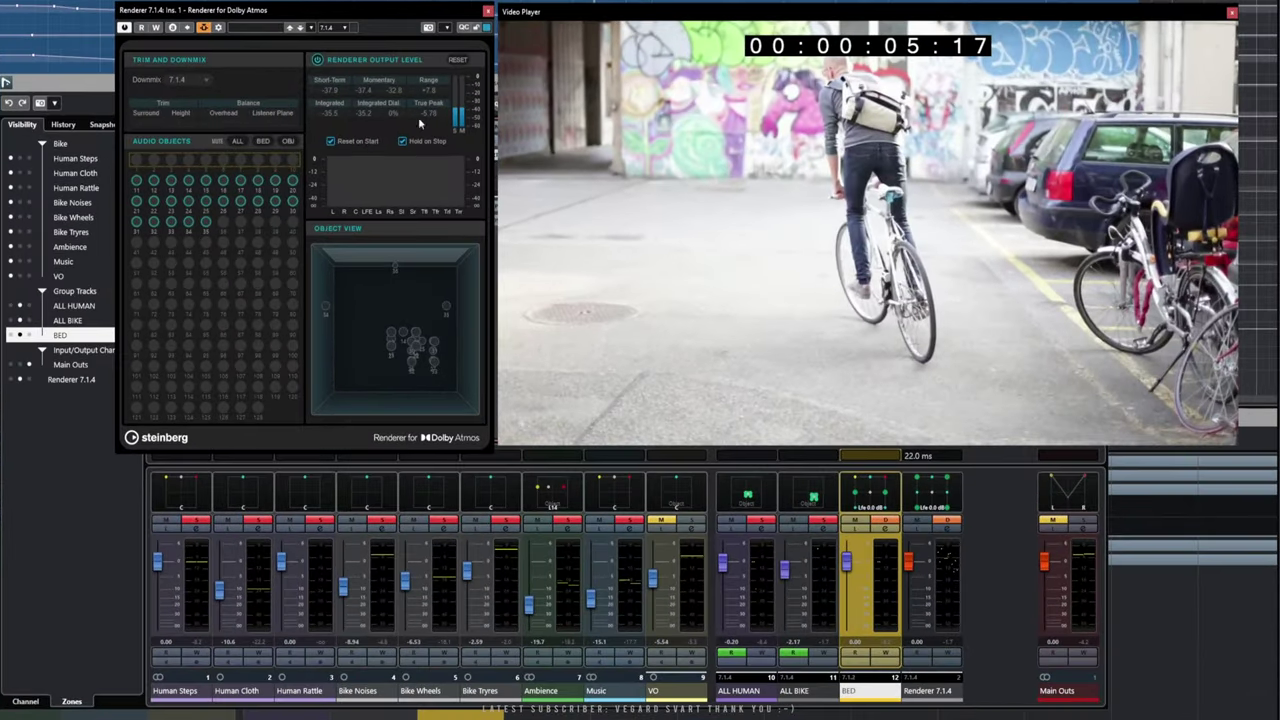
Play the scene from the start, examine the renderer's object movement and output levels, and reset the loudness readings
key(Home)
key(space)
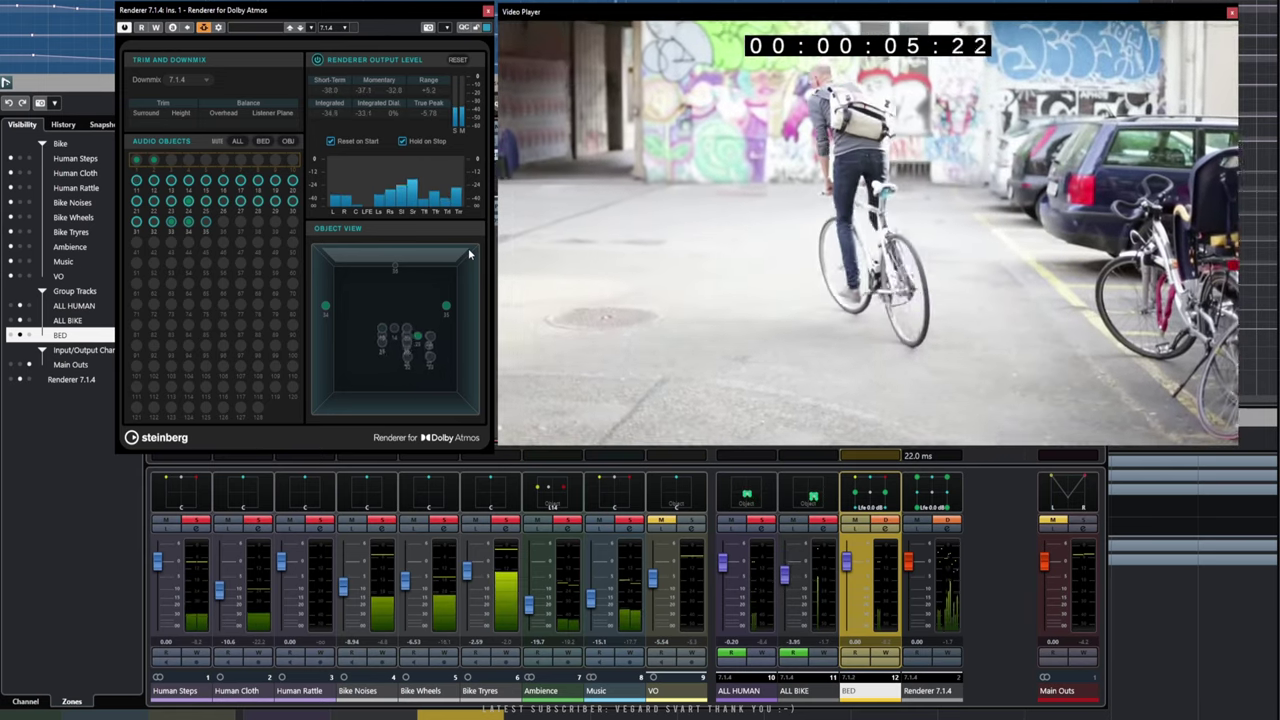
click(457, 60)
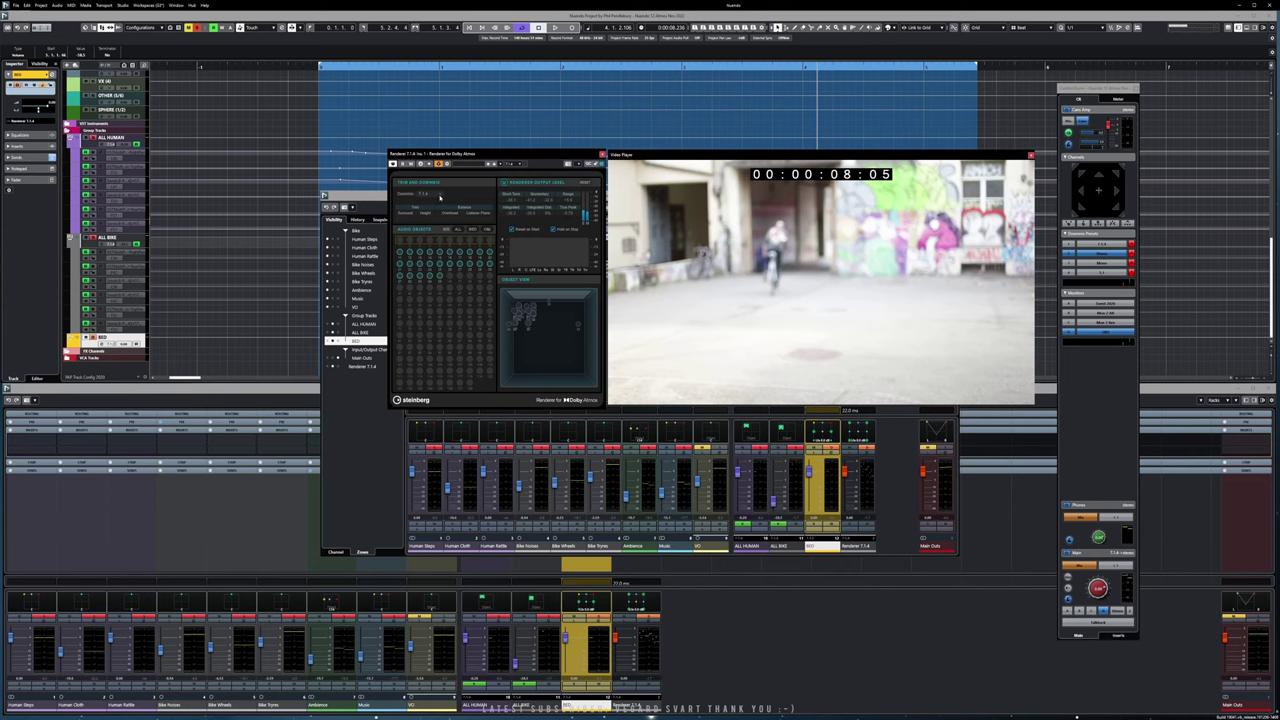
Set the renderer's downmix to Binaural and start playing the scene from the beginning
click(440, 197)
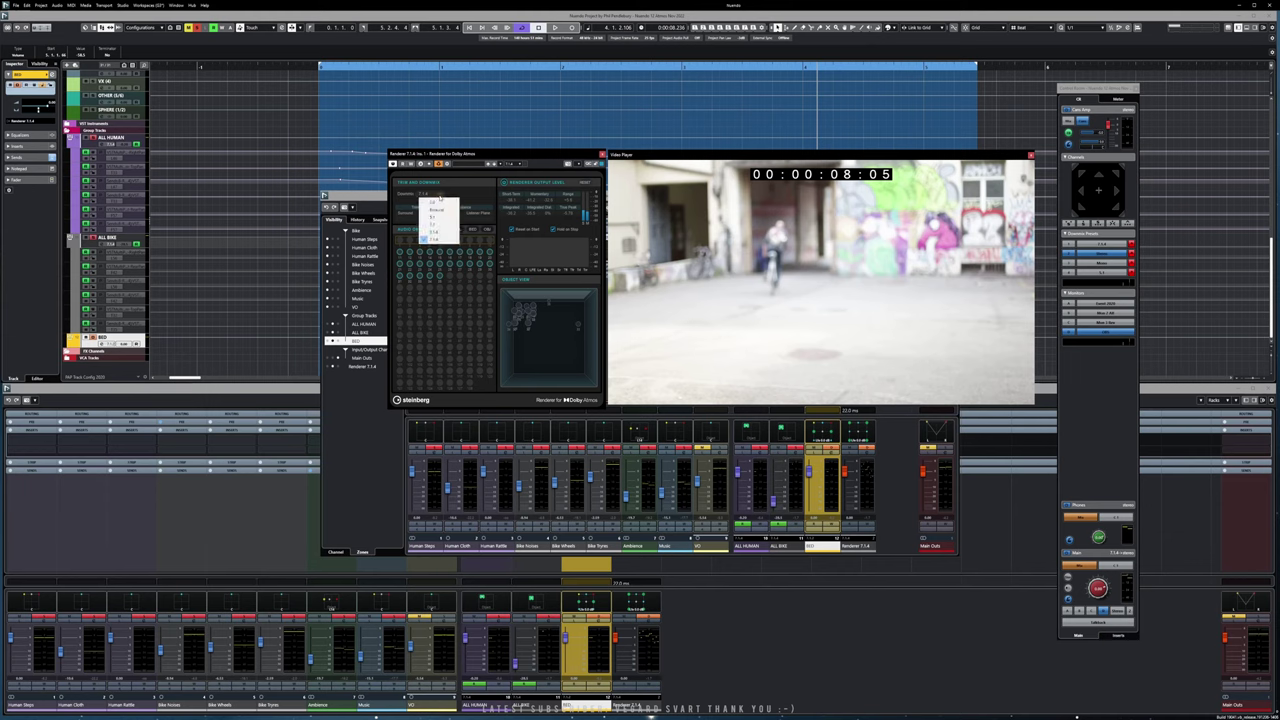
click(443, 210)
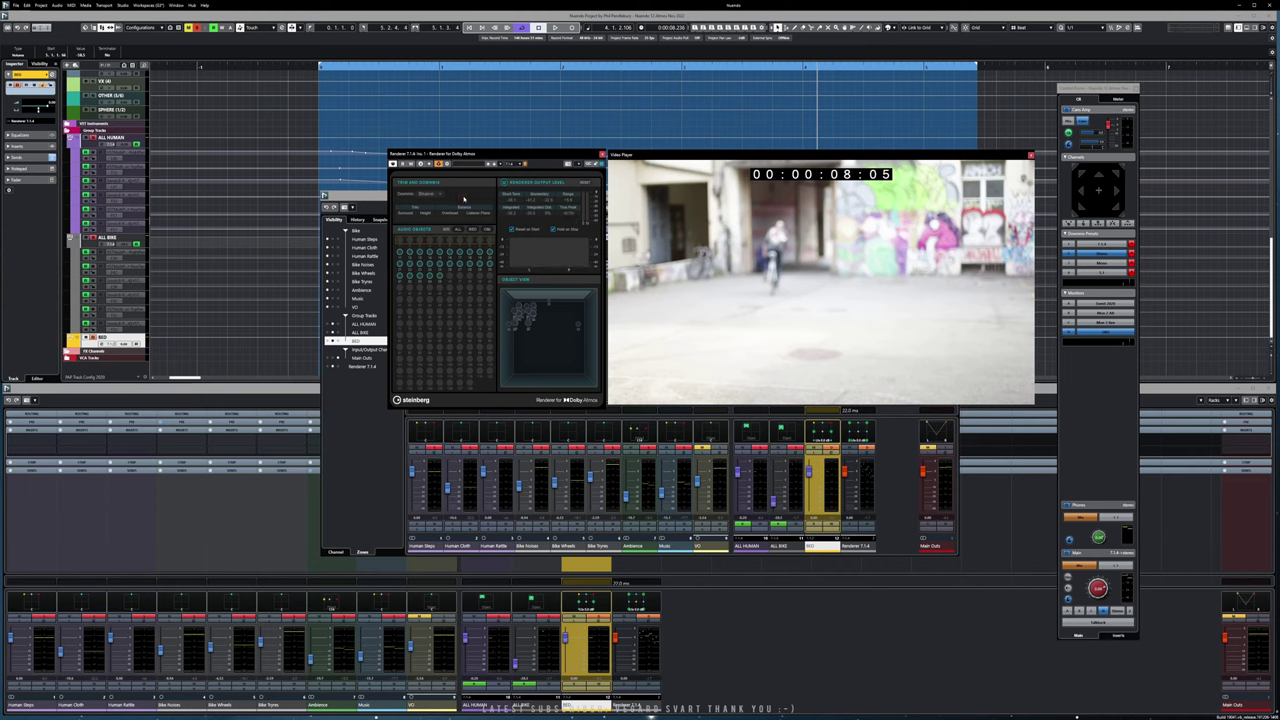
key(space)
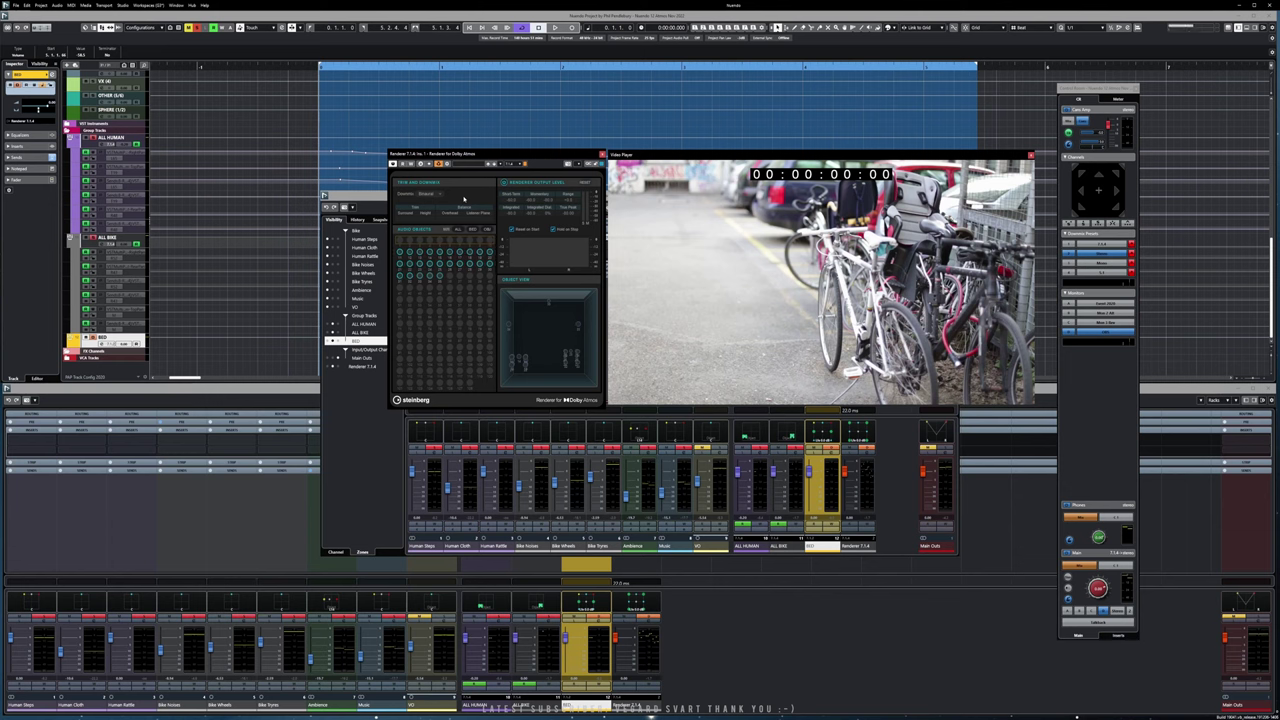
key(space)
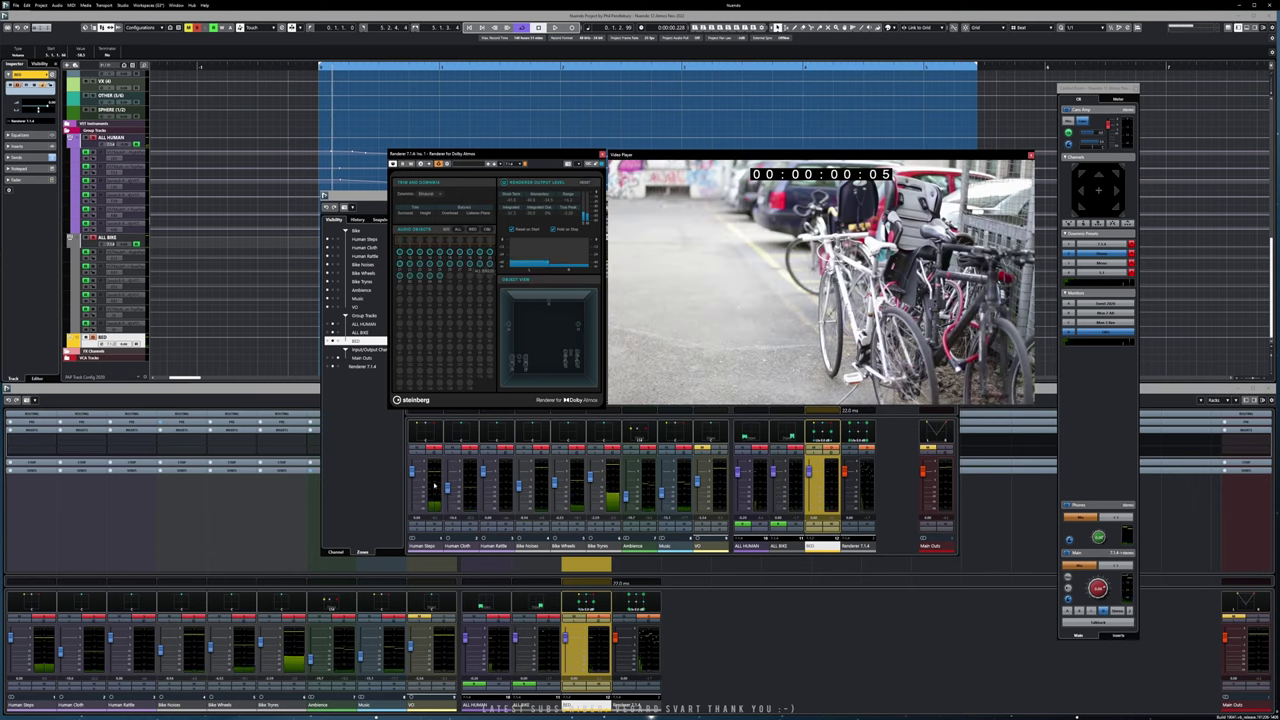
Lower the Human Steps fader and play the scene through in the binaural downmix
click(411, 477)
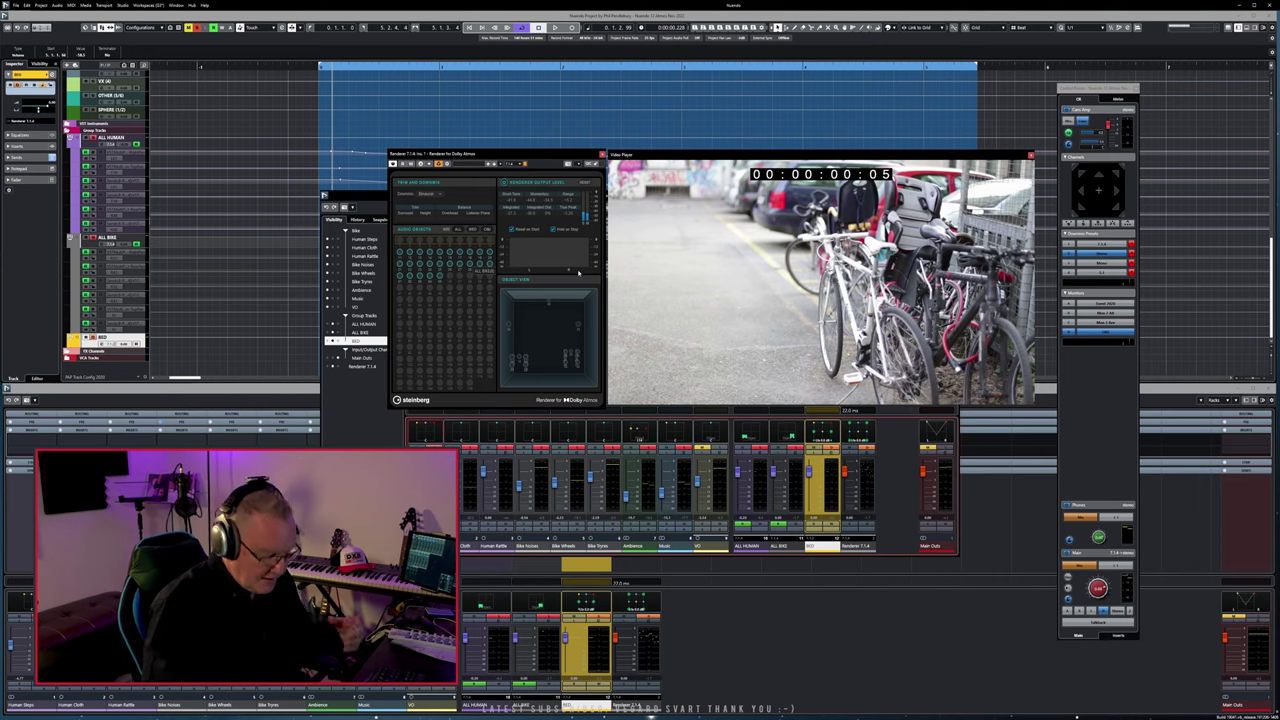
key(space)
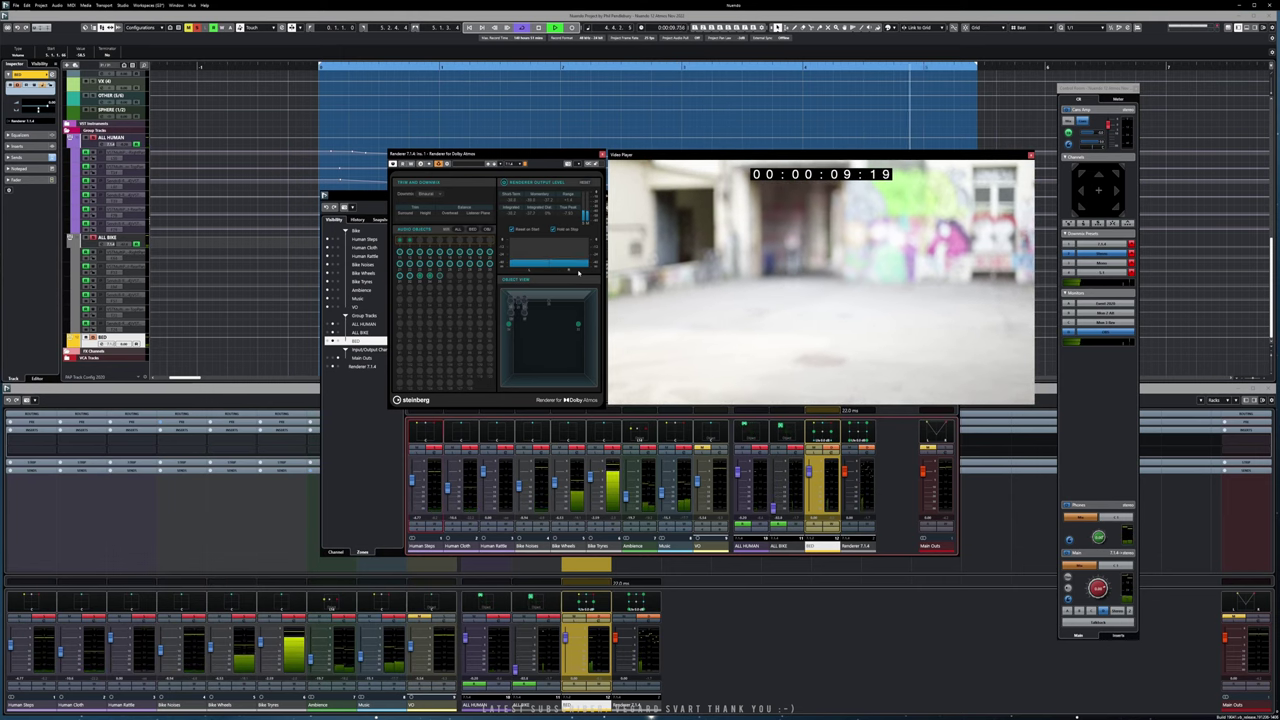
key(space)
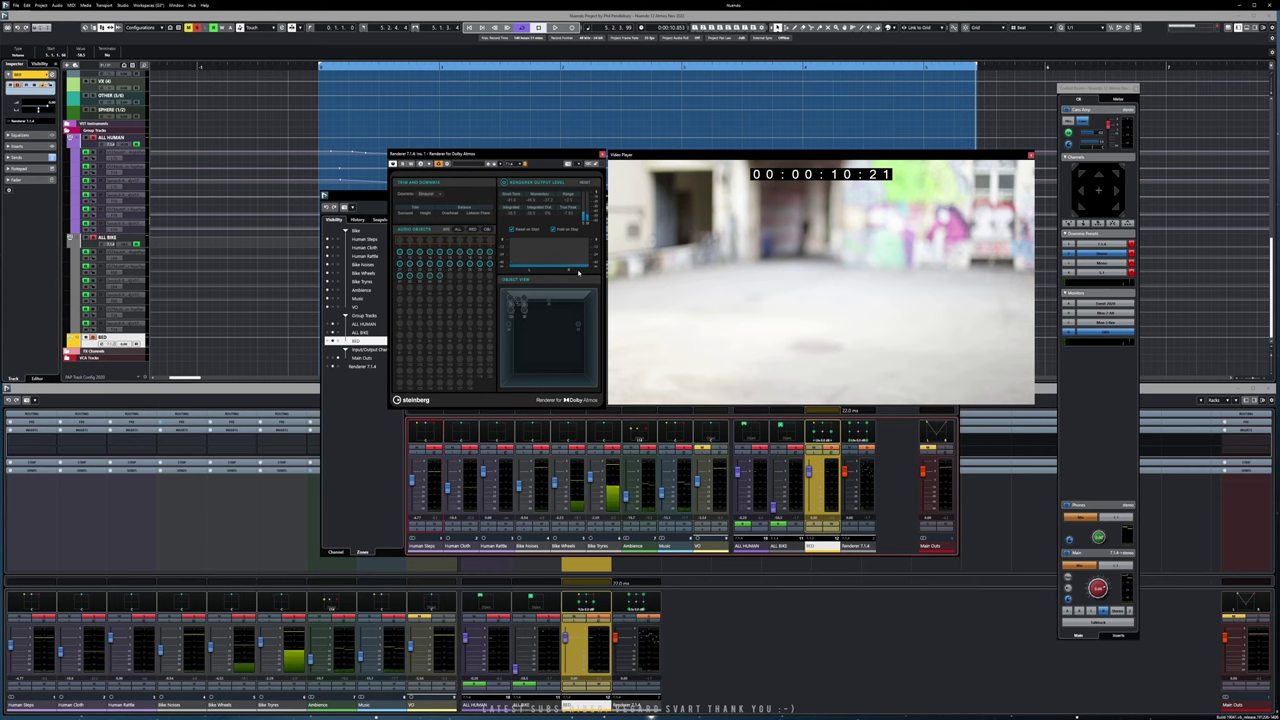
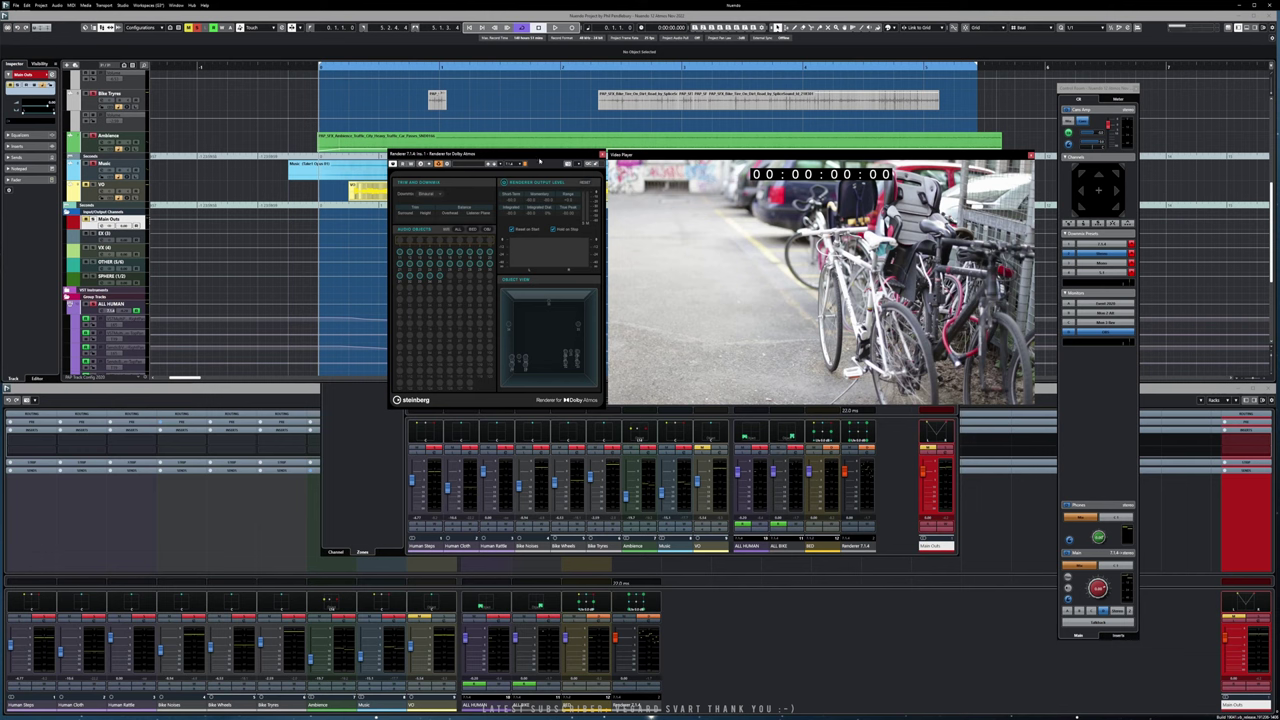
Review the renderer's available downmix formats and play part of the scene in the binaural downmix
click(436, 196)
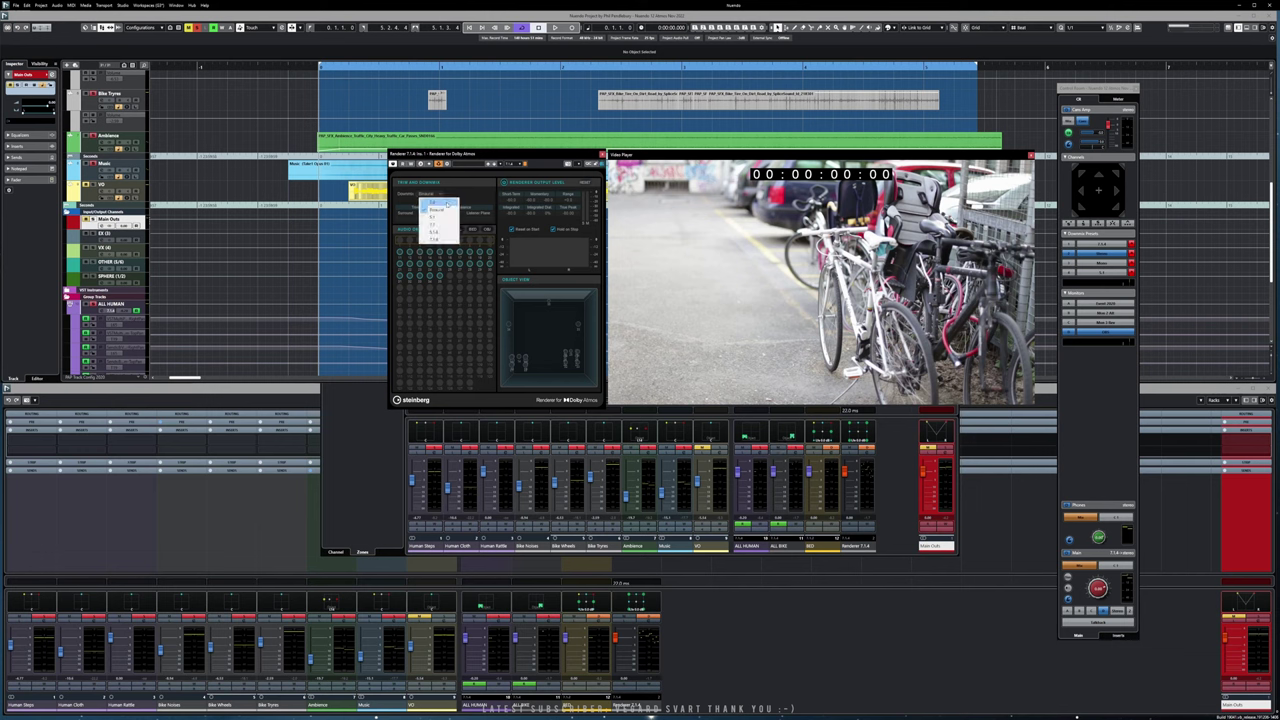
click(522, 162)
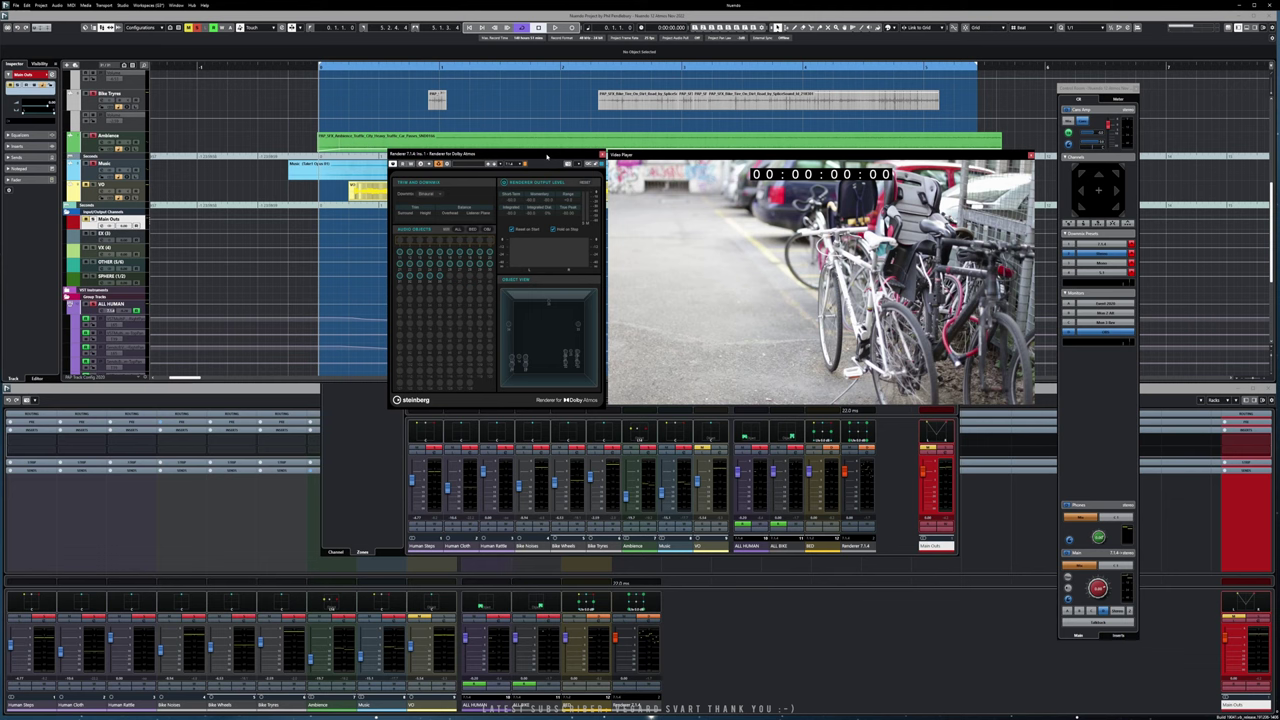
key(space)
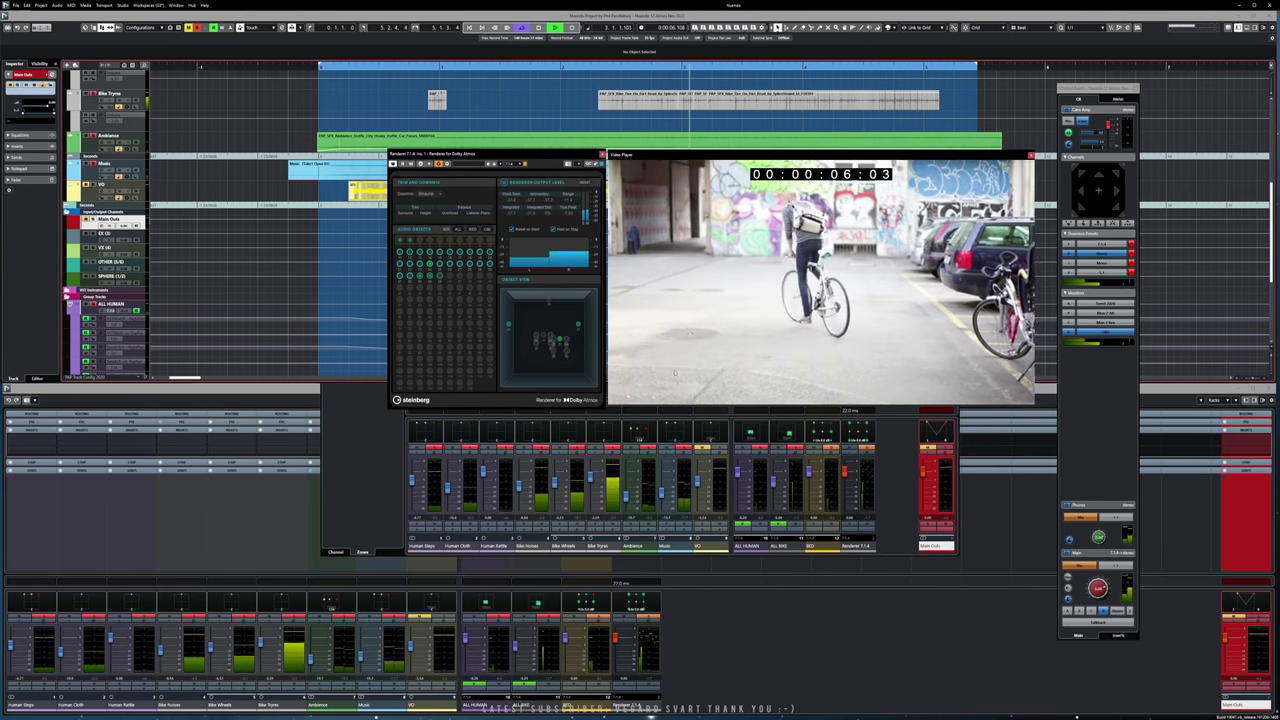
key(space)
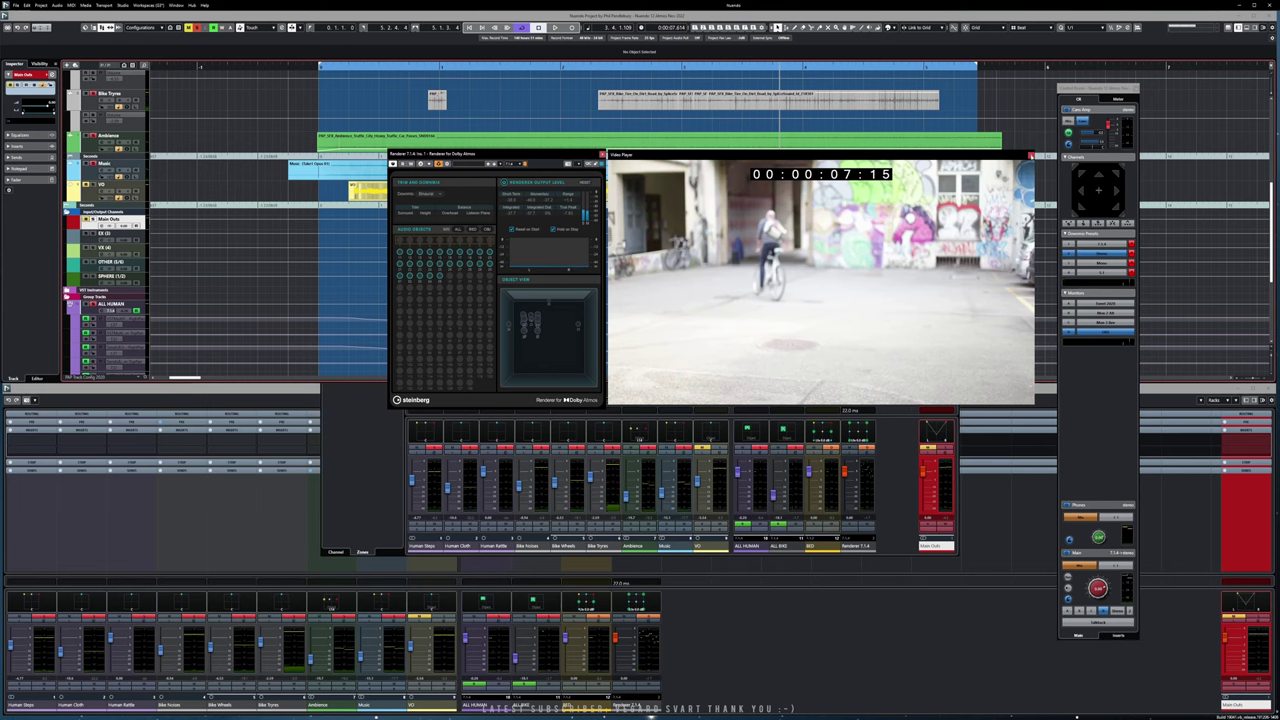
Close the video window and add an active send from Renderer 7.1.4 to Main Outs at a level of 4.67
click(1031, 156)
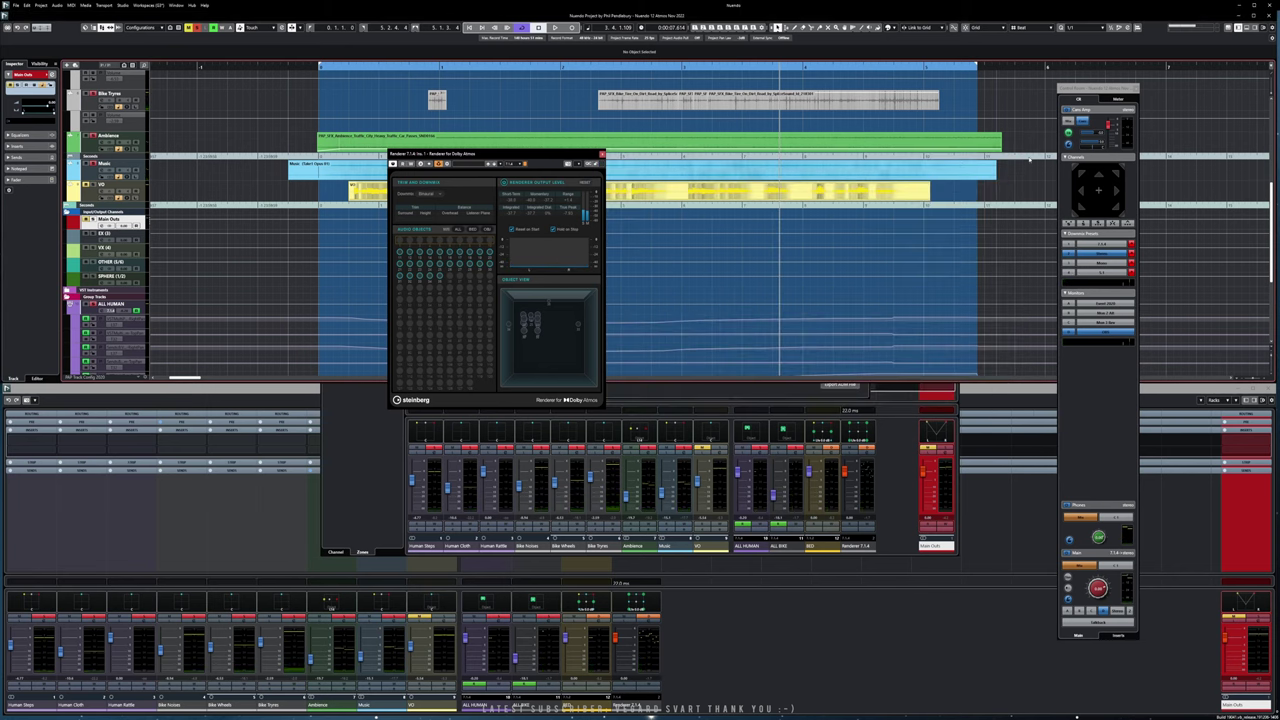
click(900, 470)
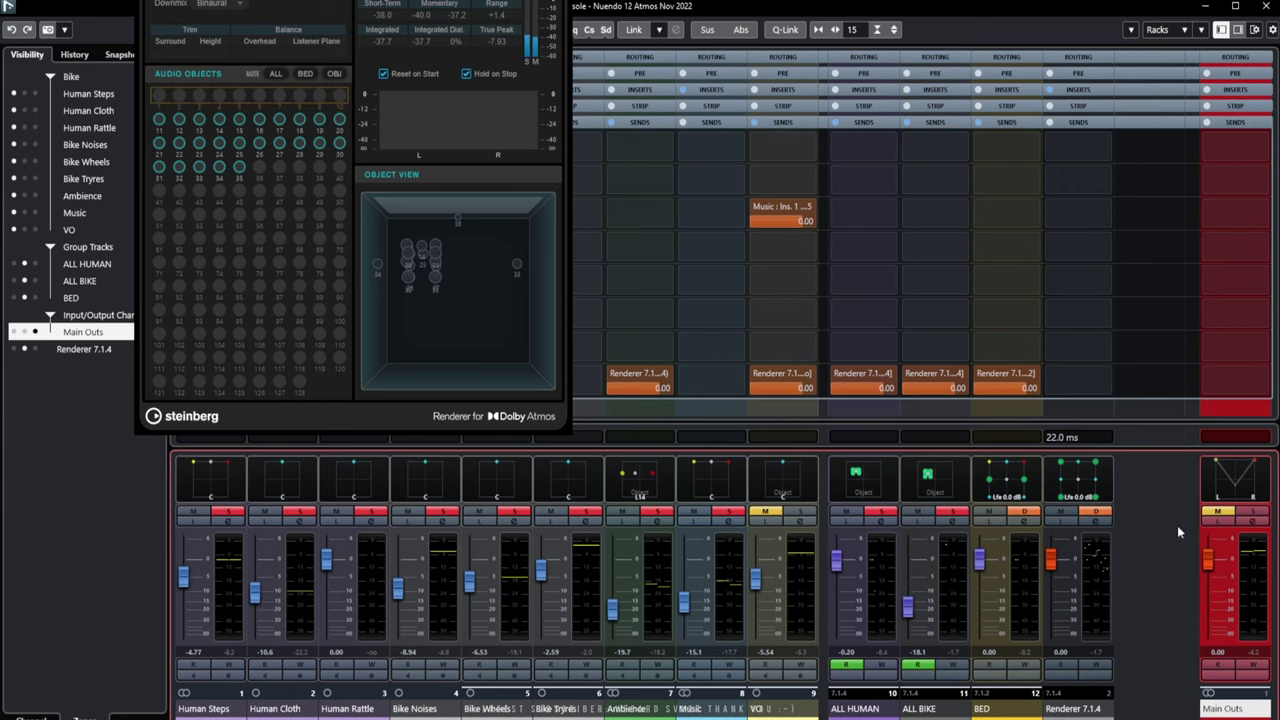
click(1107, 149)
click(1106, 198)
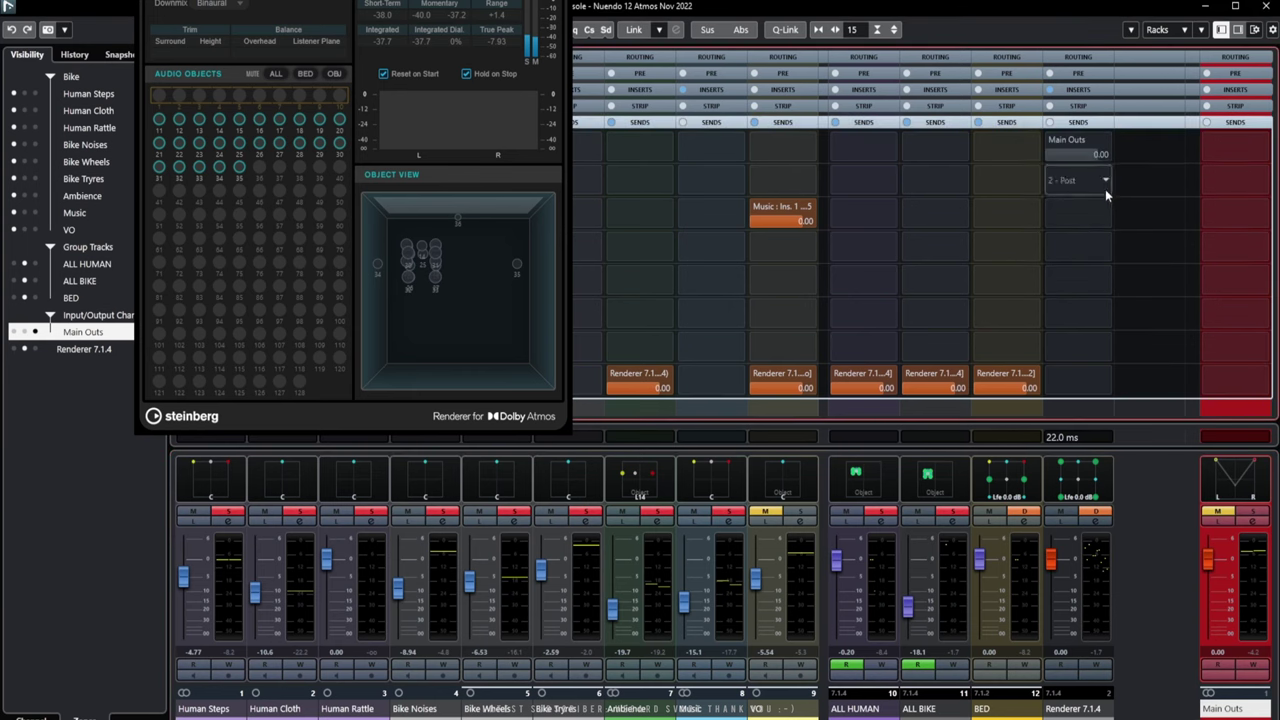
click(1062, 163)
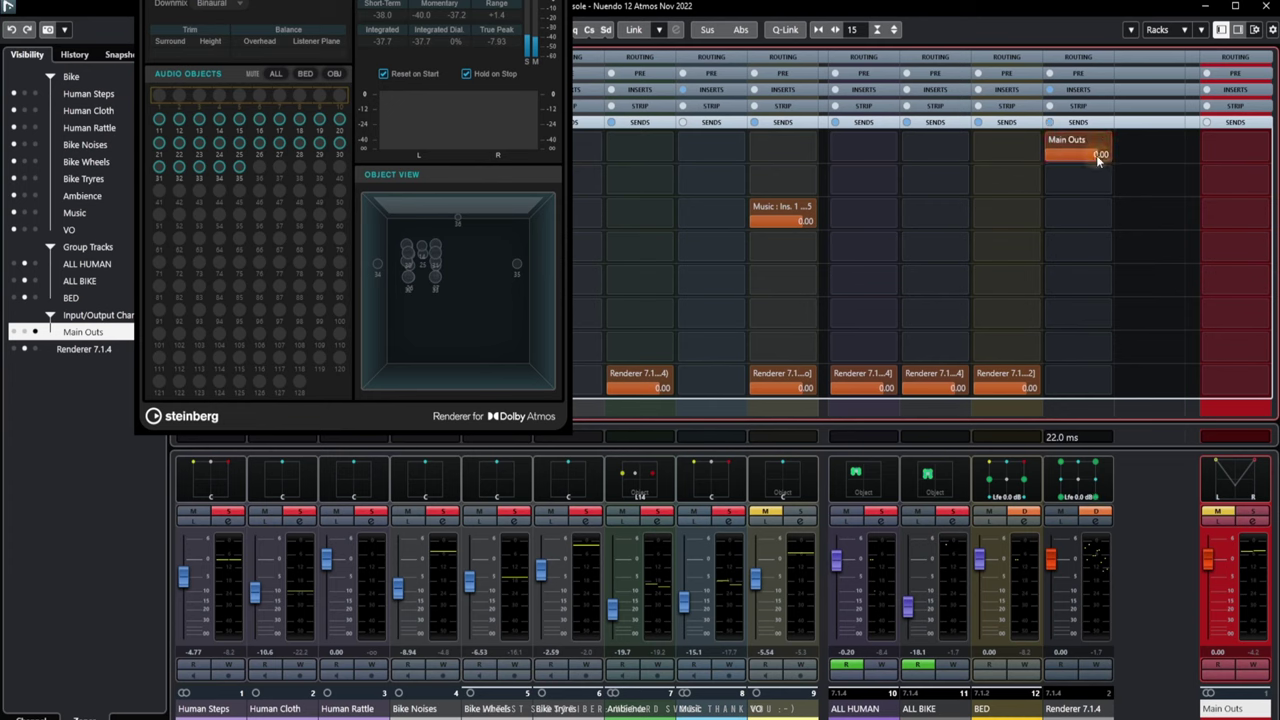
drag(1097, 155, 1106, 158)
Play the scene from the start and unmute the Main Outs channel to check the binaural feed
key(space)
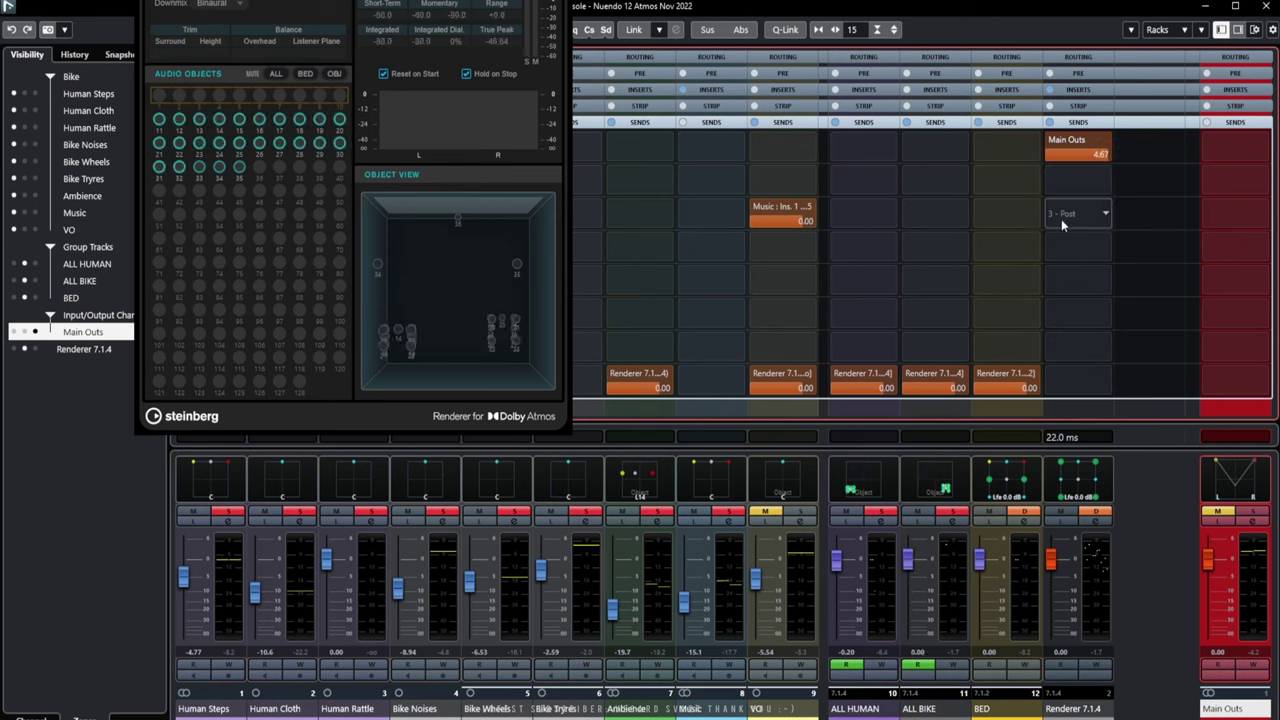
click(1218, 513)
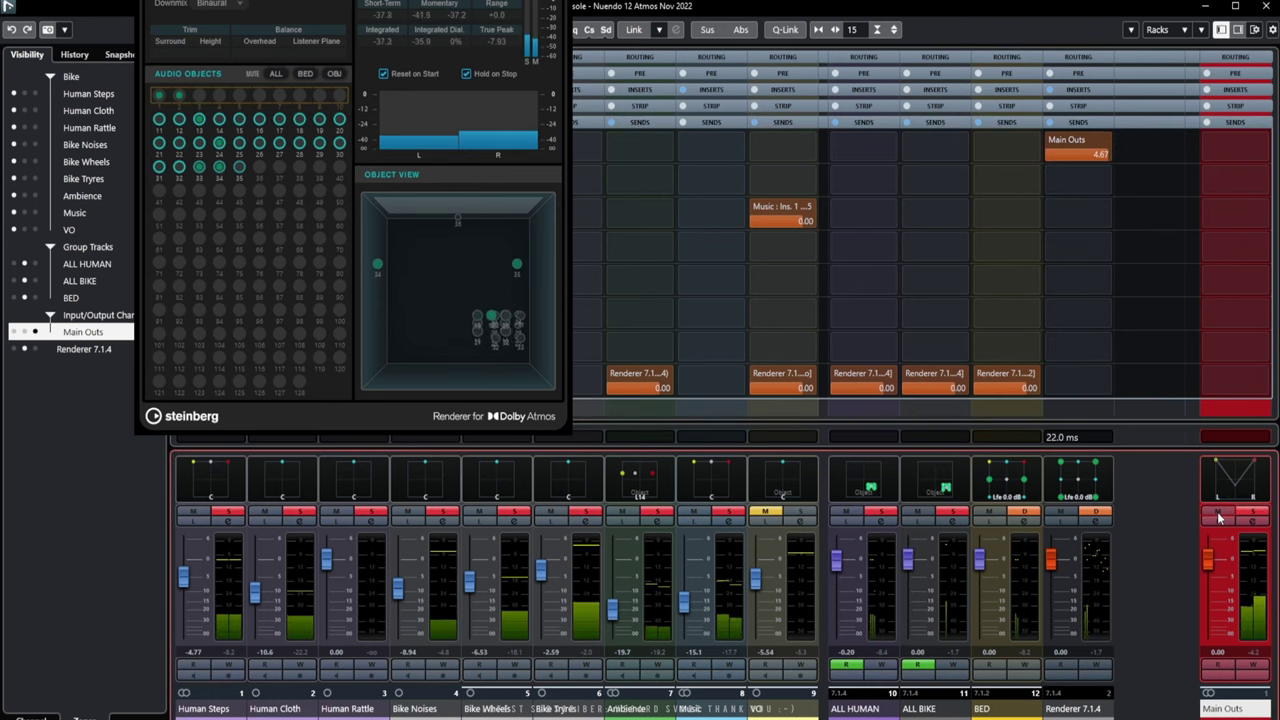
key(space)
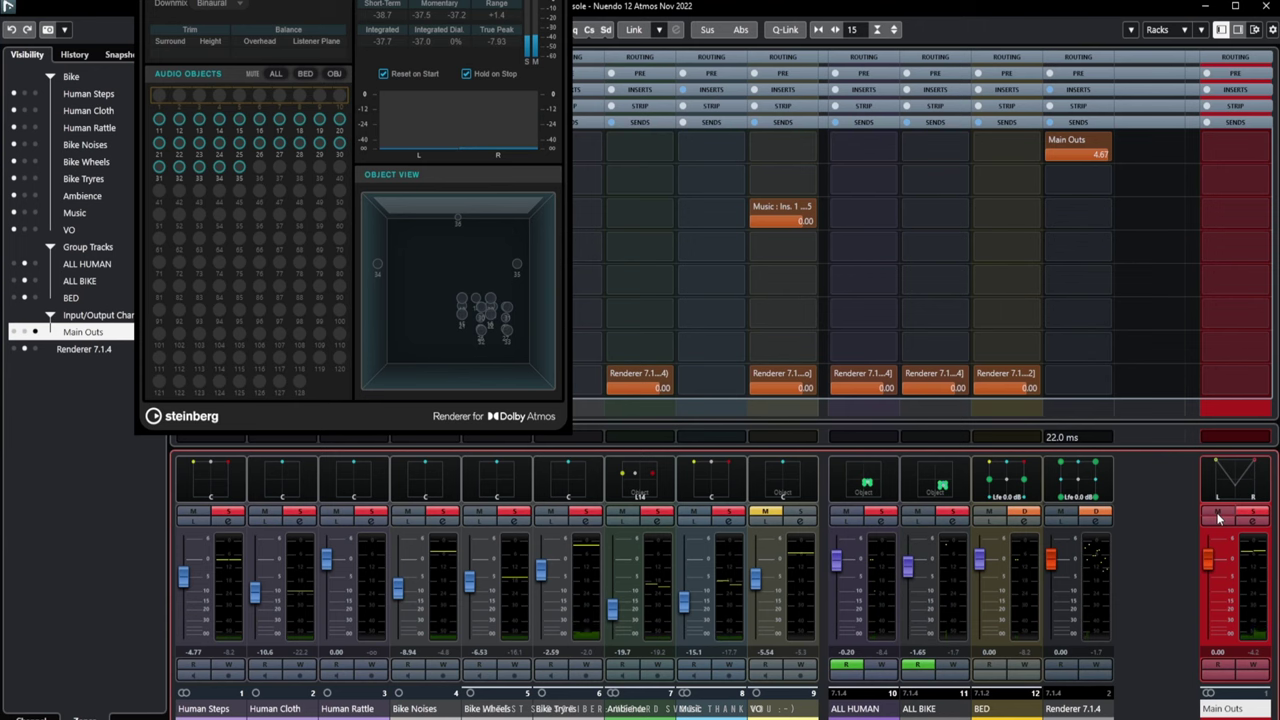
Raise the Main Outs fader to 3.25 during playback and check the Renderer 7.1.4 channel's send to it
click(1240, 58)
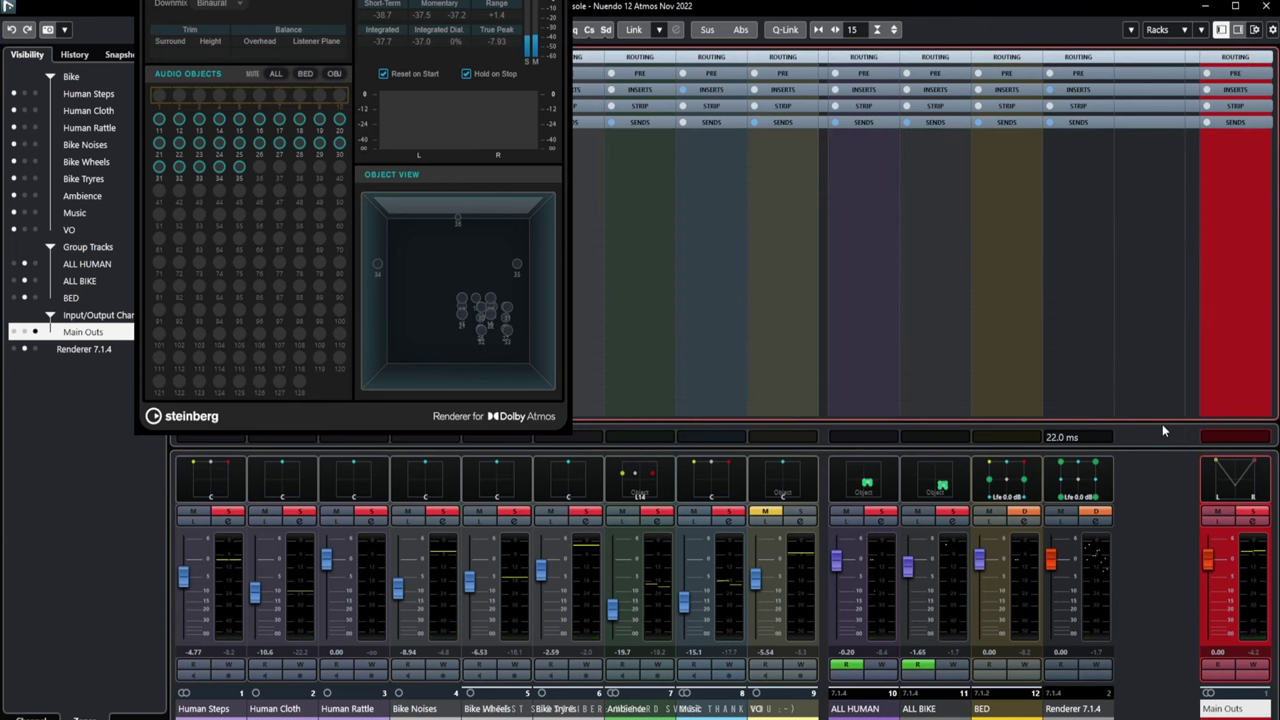
key(space)
mouse_move(1208, 559)
mouse_down()
mouse_move(1211, 610)
mouse_move(1208, 559)
mouse_up()
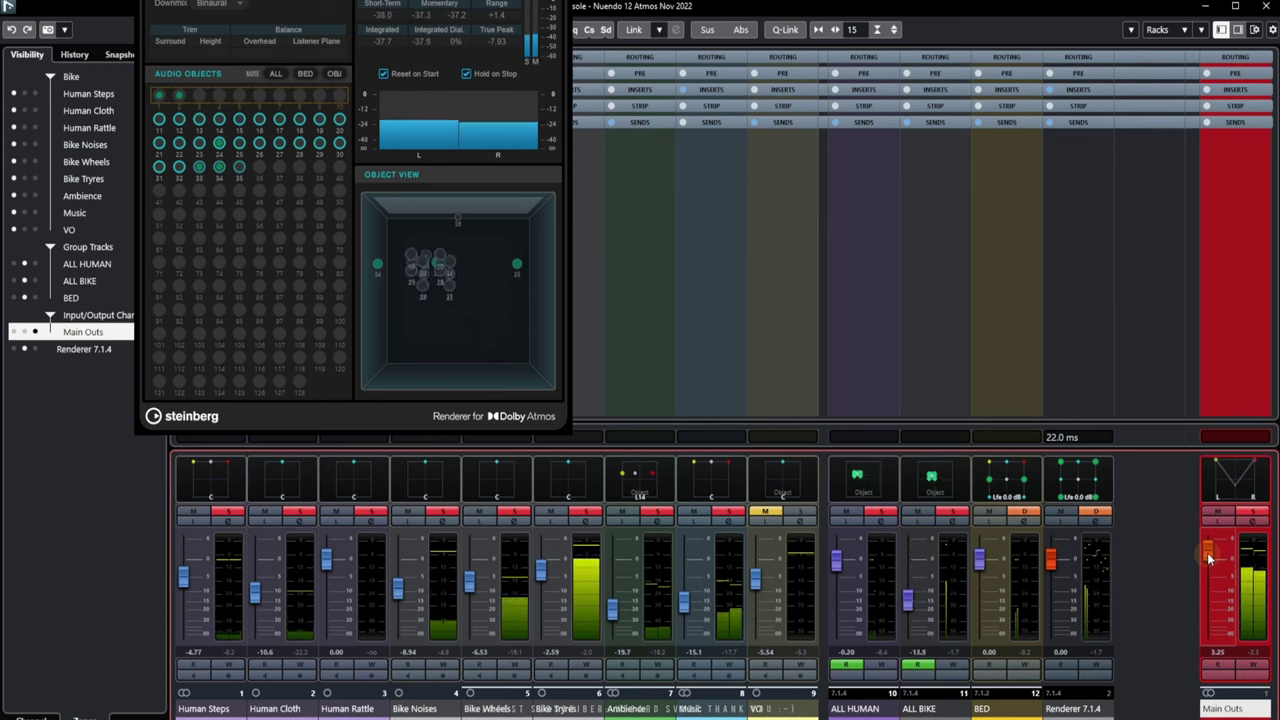
click(1080, 122)
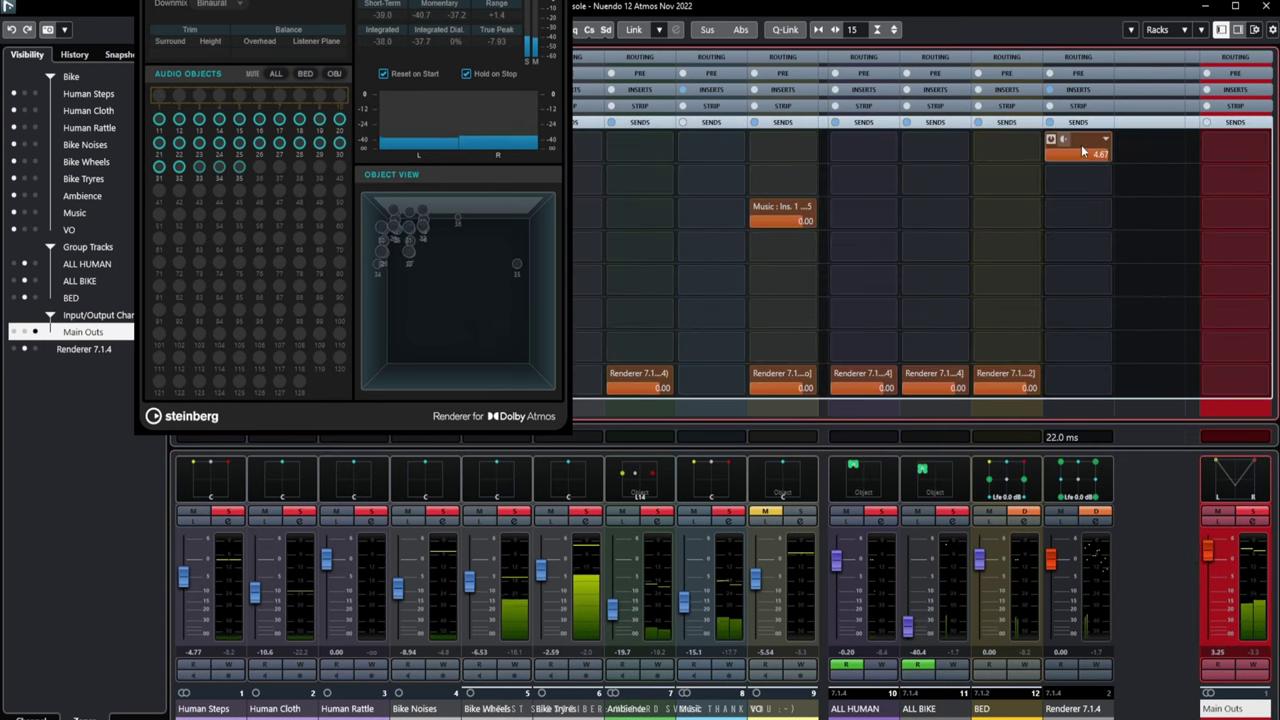
drag(1208, 553, 1210, 557)
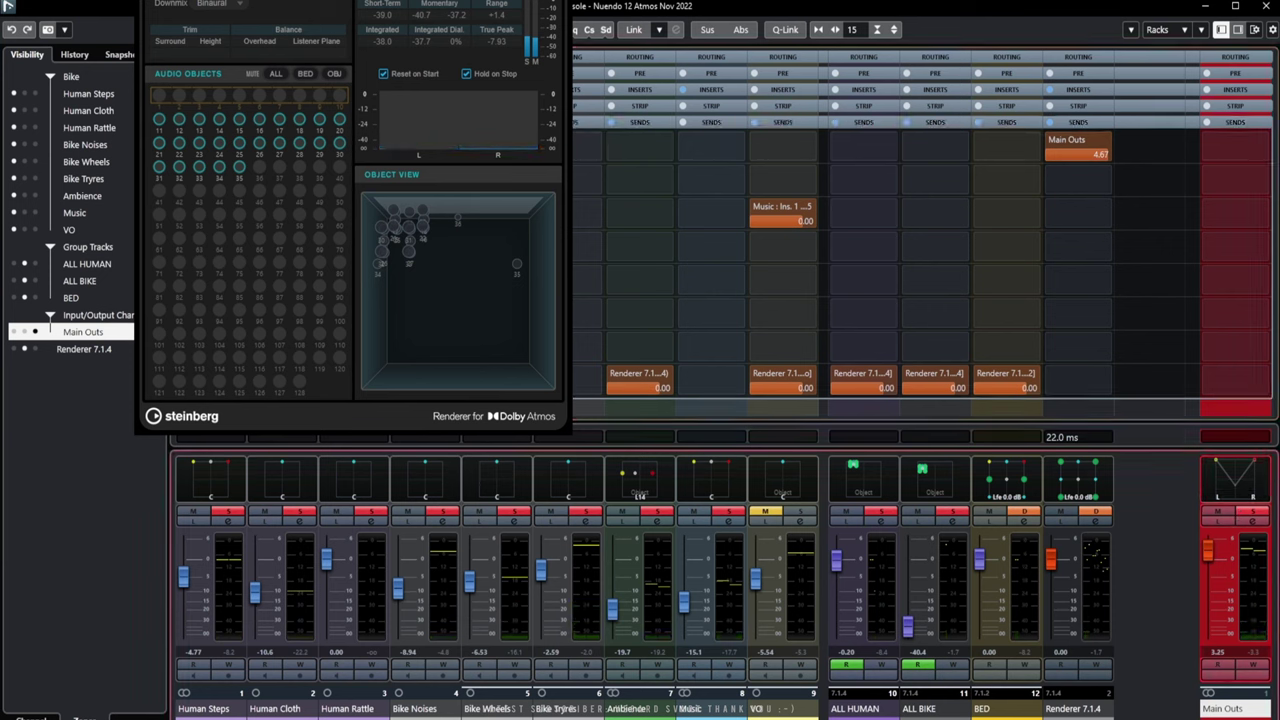
Examine the Export Audio Mixdown settings for the Main Outs channel and close the dialog without exporting
key(ctrl+shift+e)
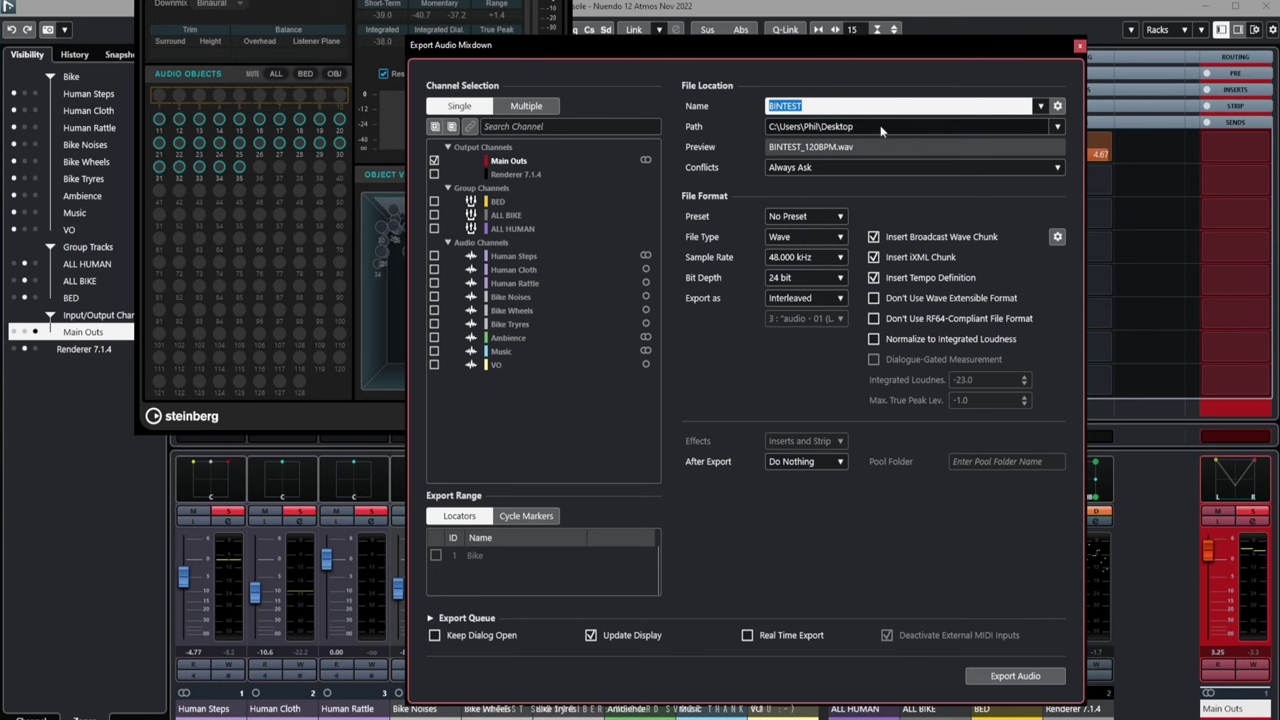
click(1079, 46)
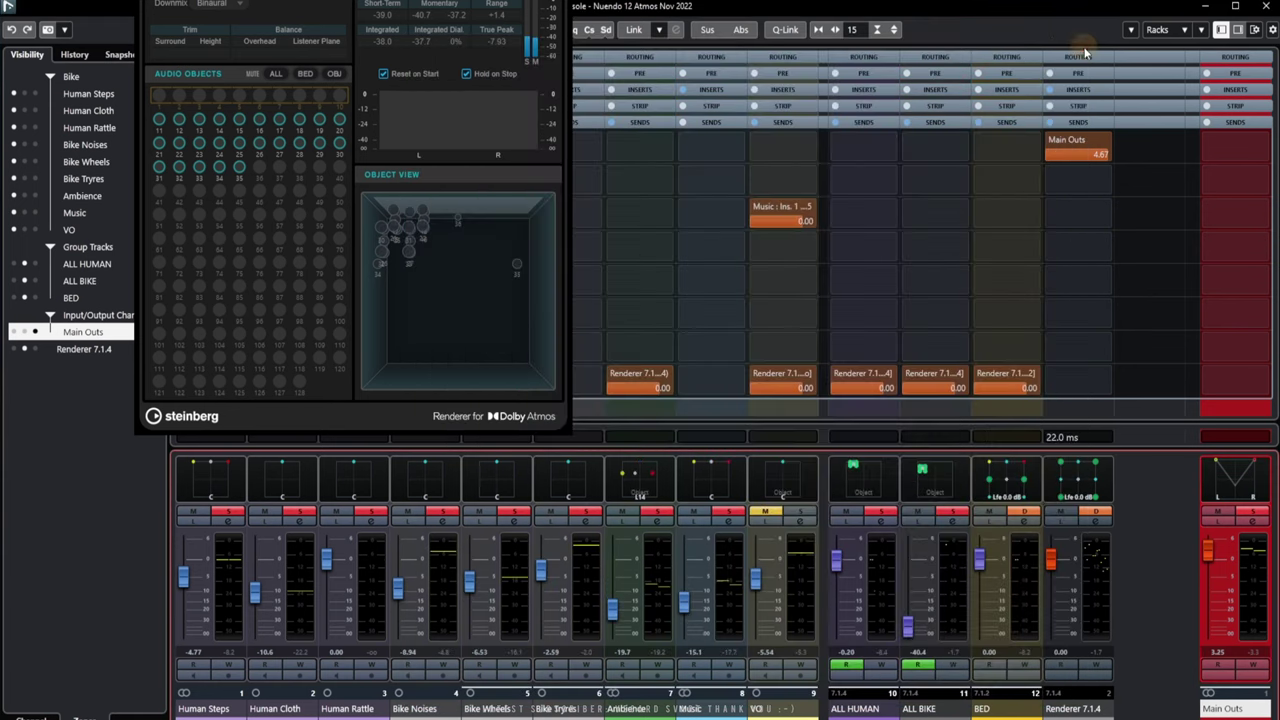